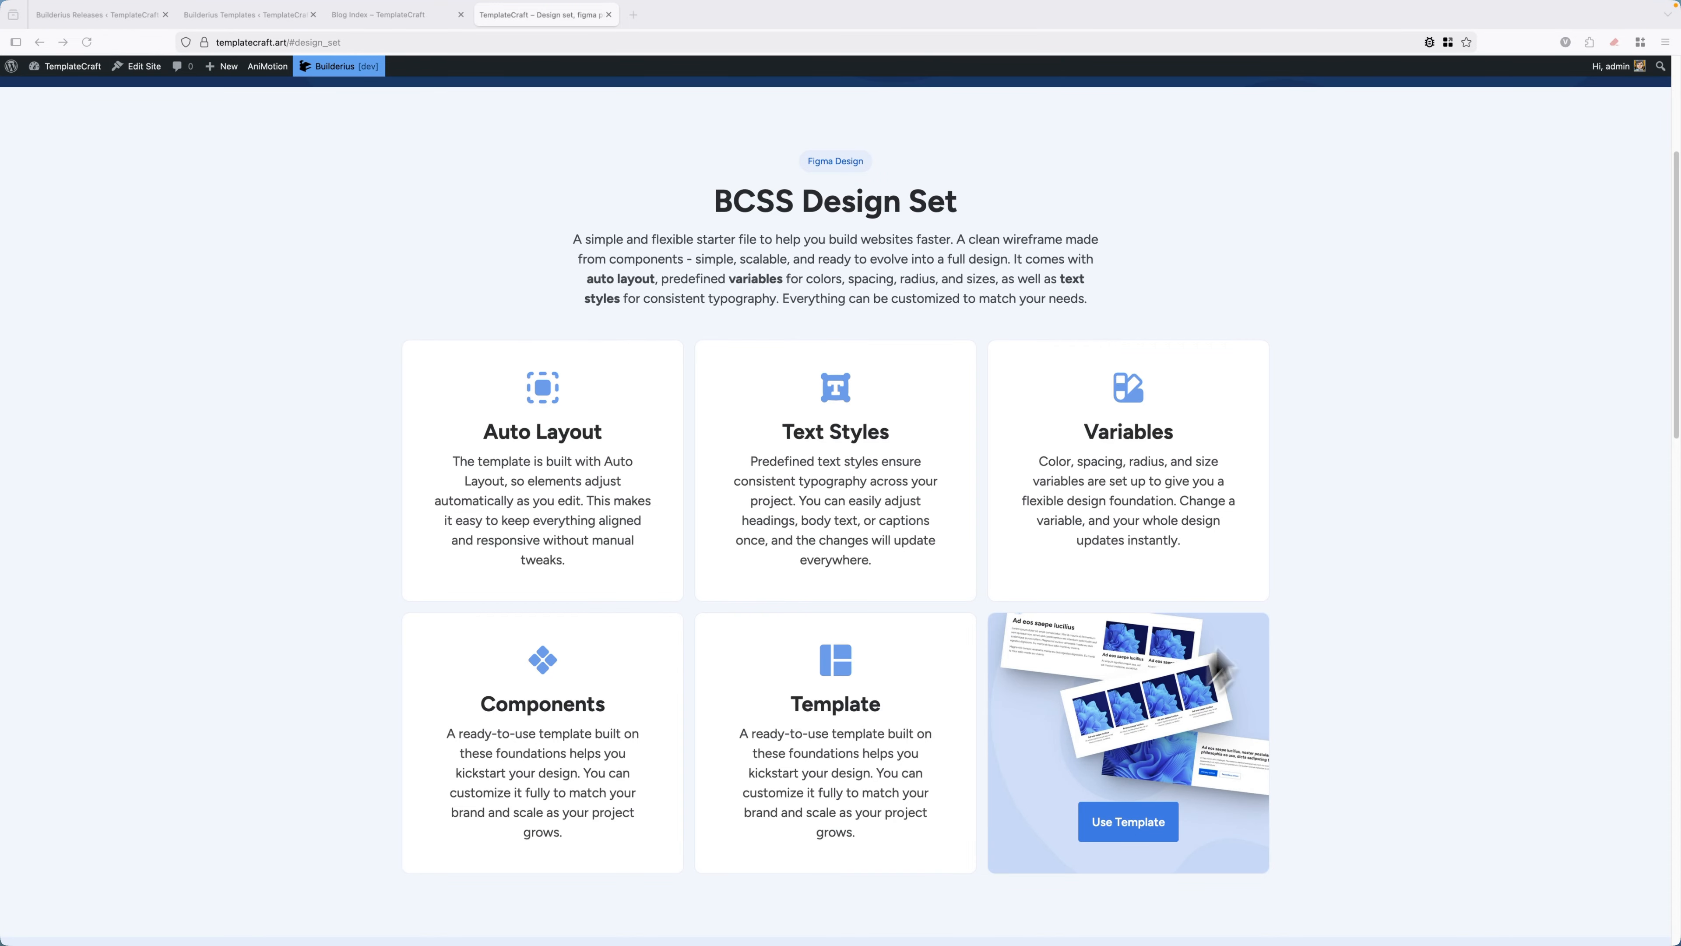
Look through the Template Craft page and test how the Figma Plugin navigation link jumps to its section.
scroll(1342, 464, "up", 5)
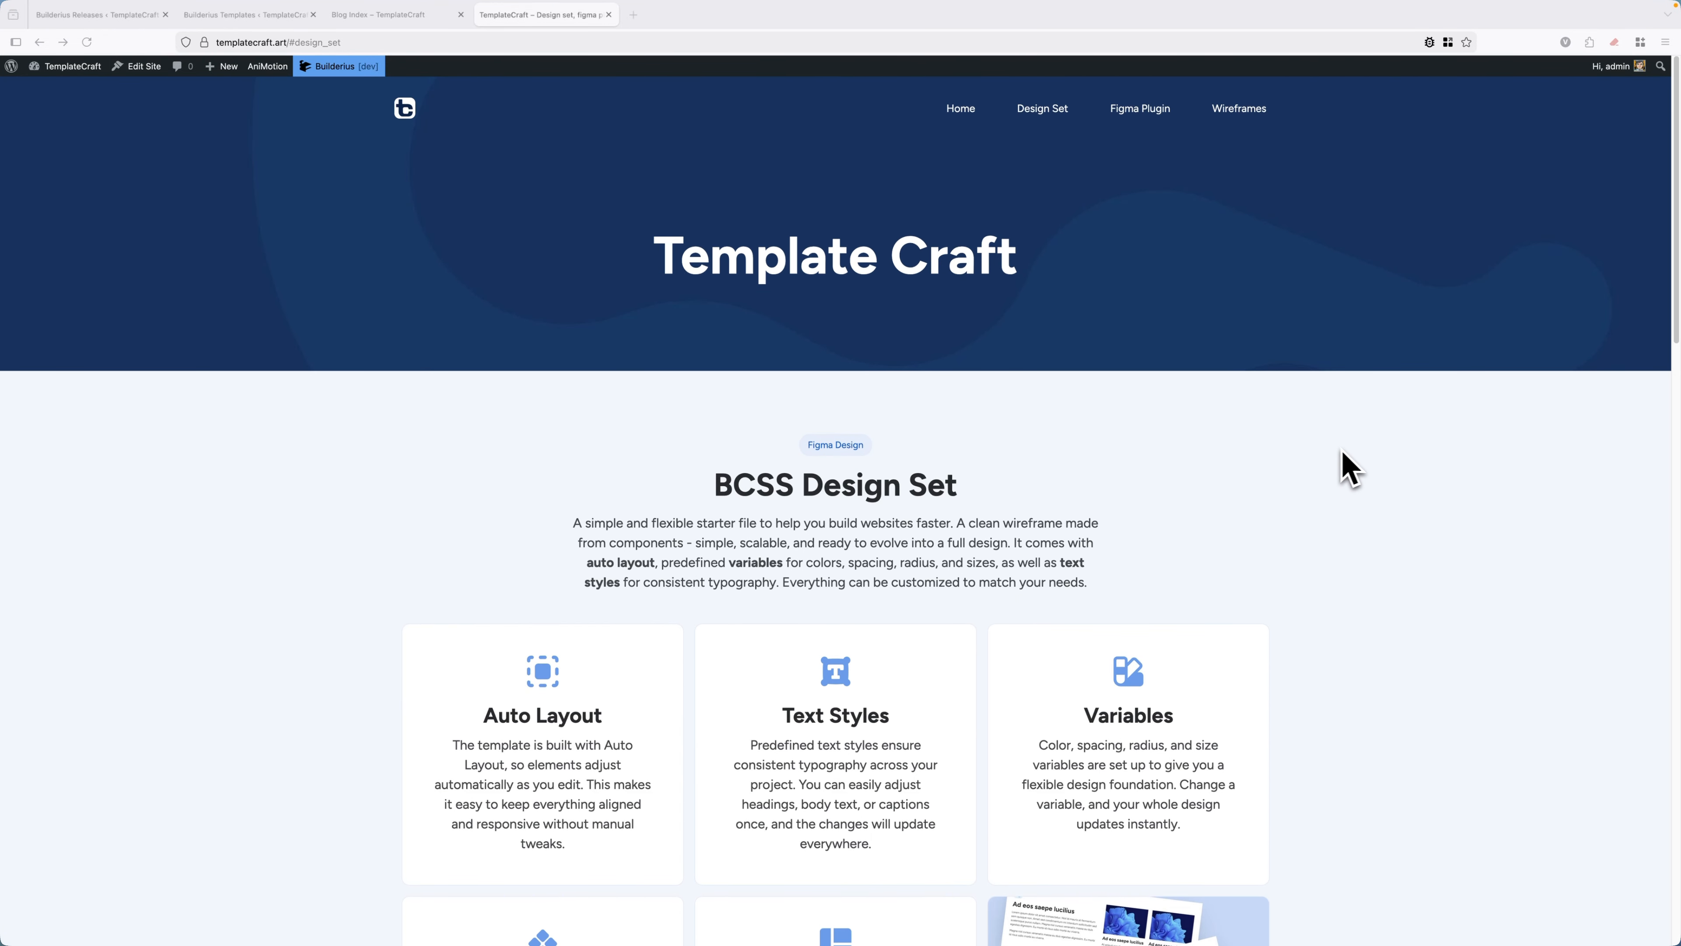
scroll(1318, 457, "down", 15)
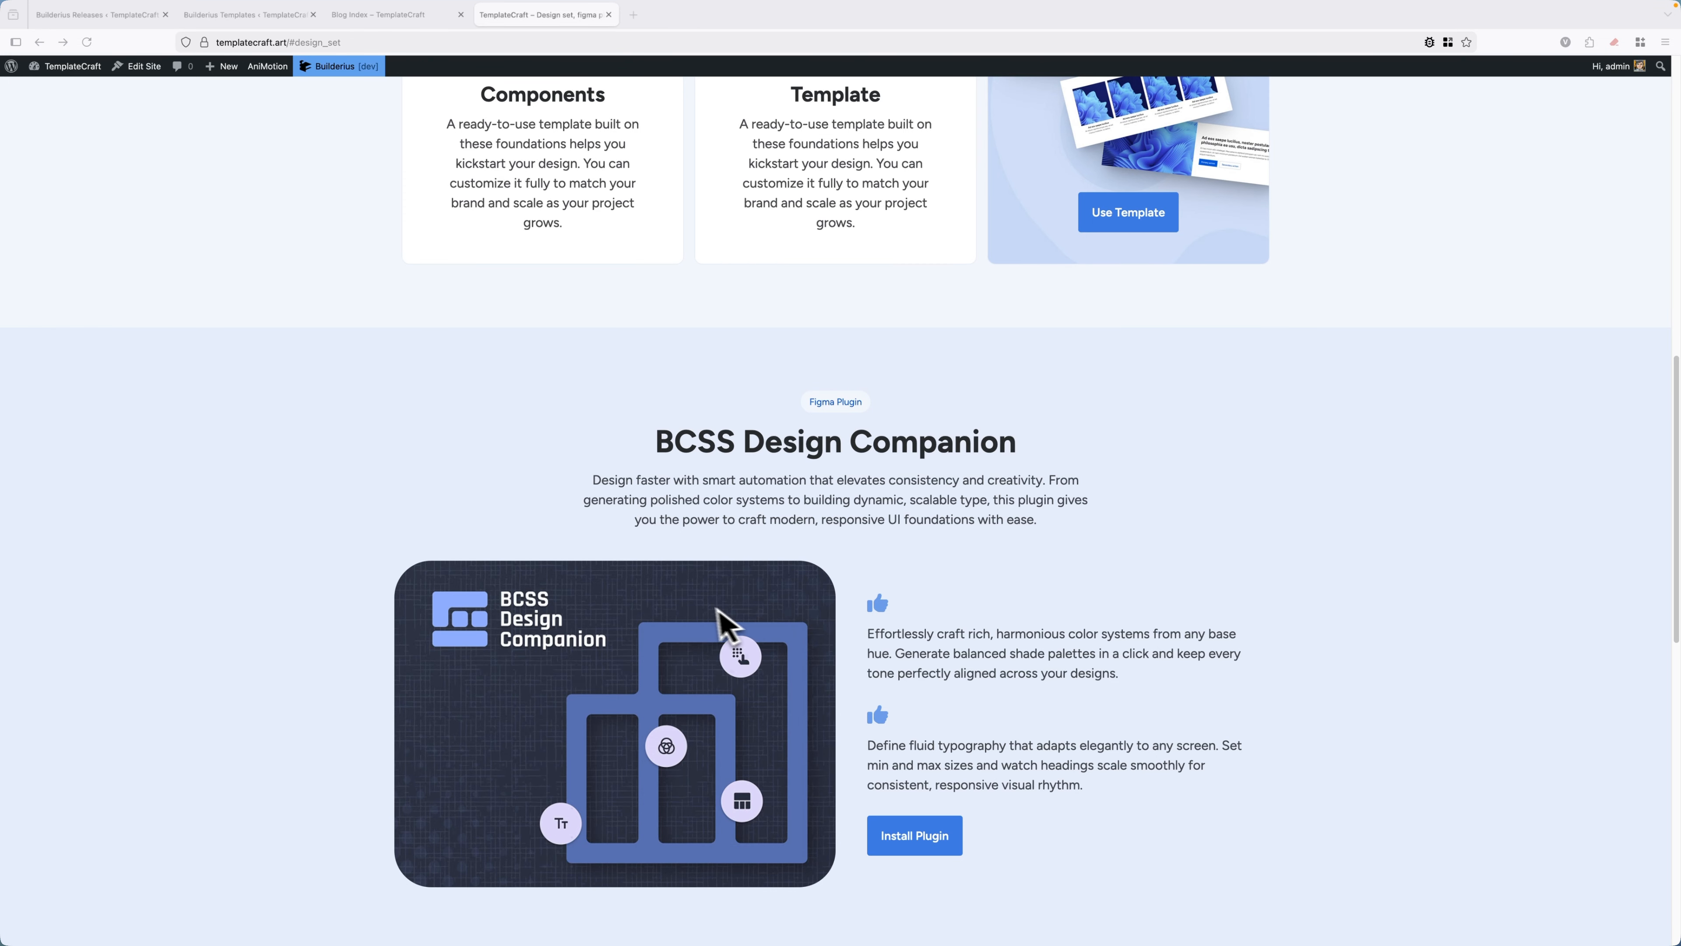
scroll(1337, 370, "up", 8)
scroll(1343, 366, "up", 7)
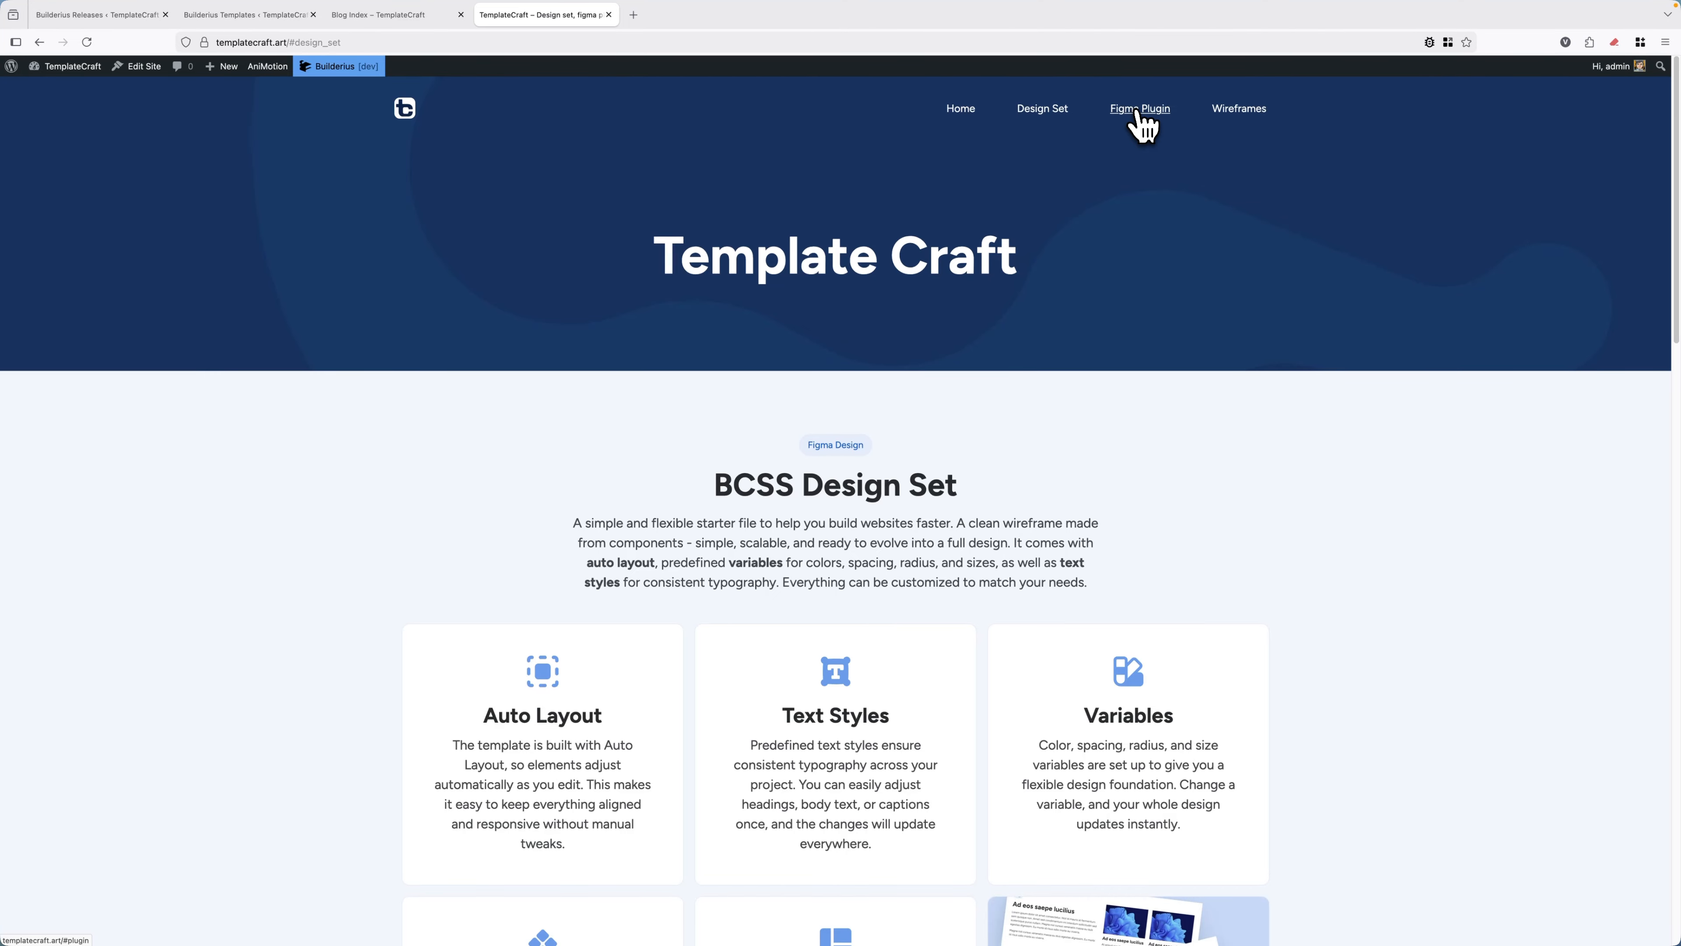
left_click(1126, 110)
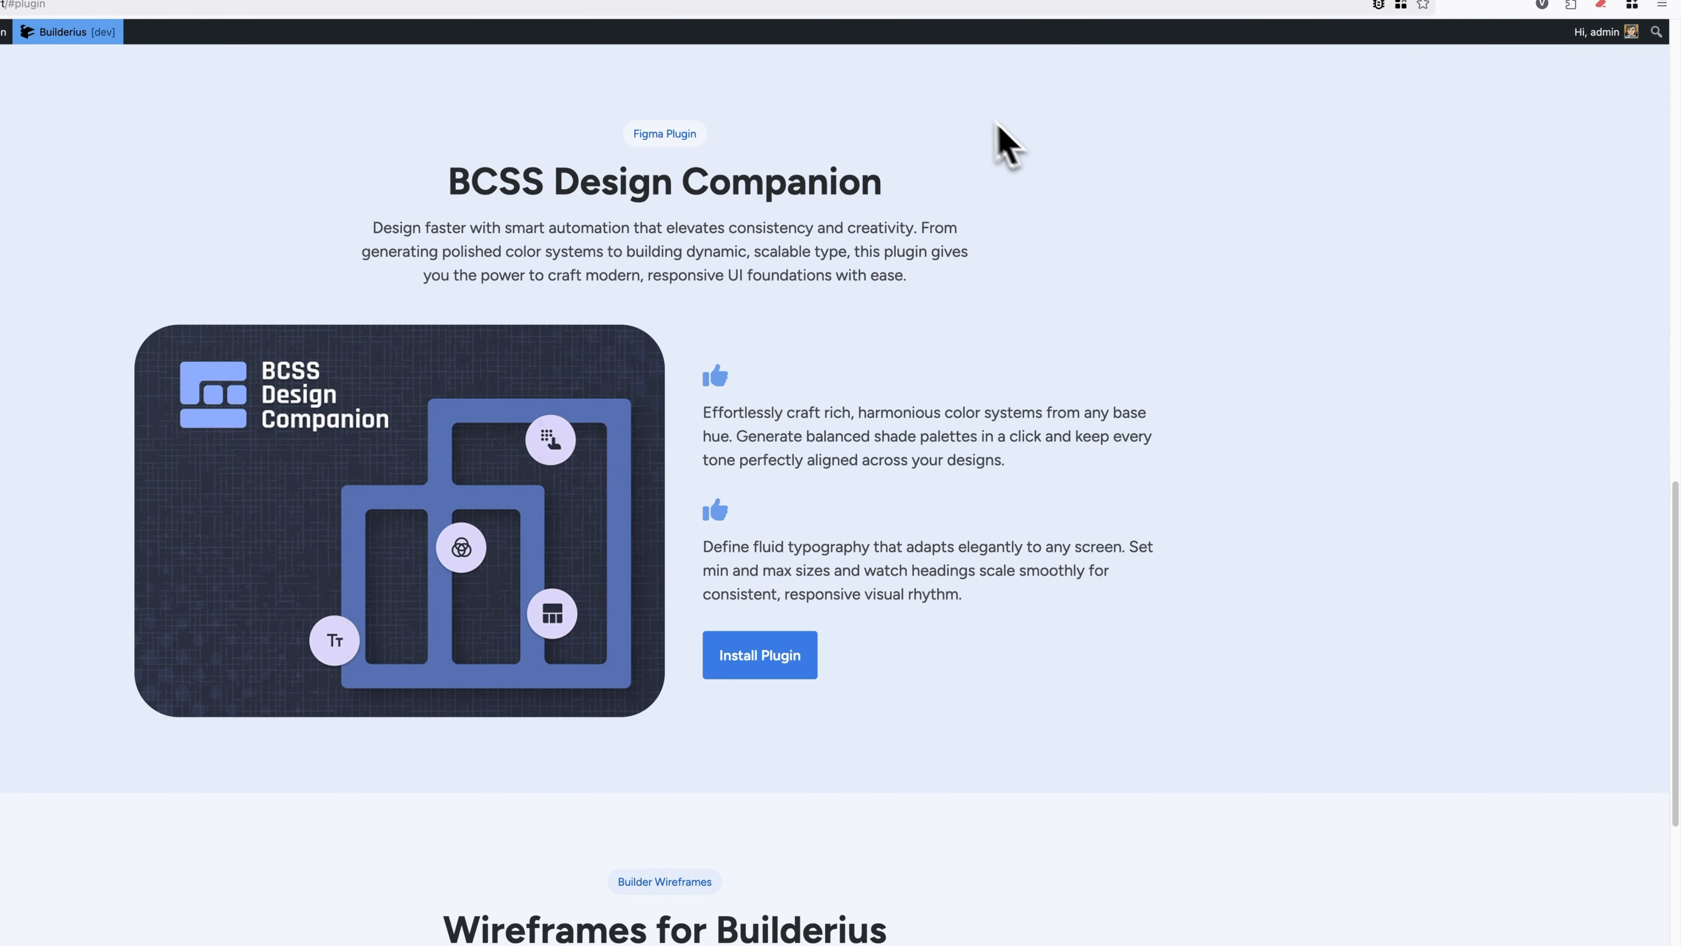
scroll(1375, 381, "up", 15)
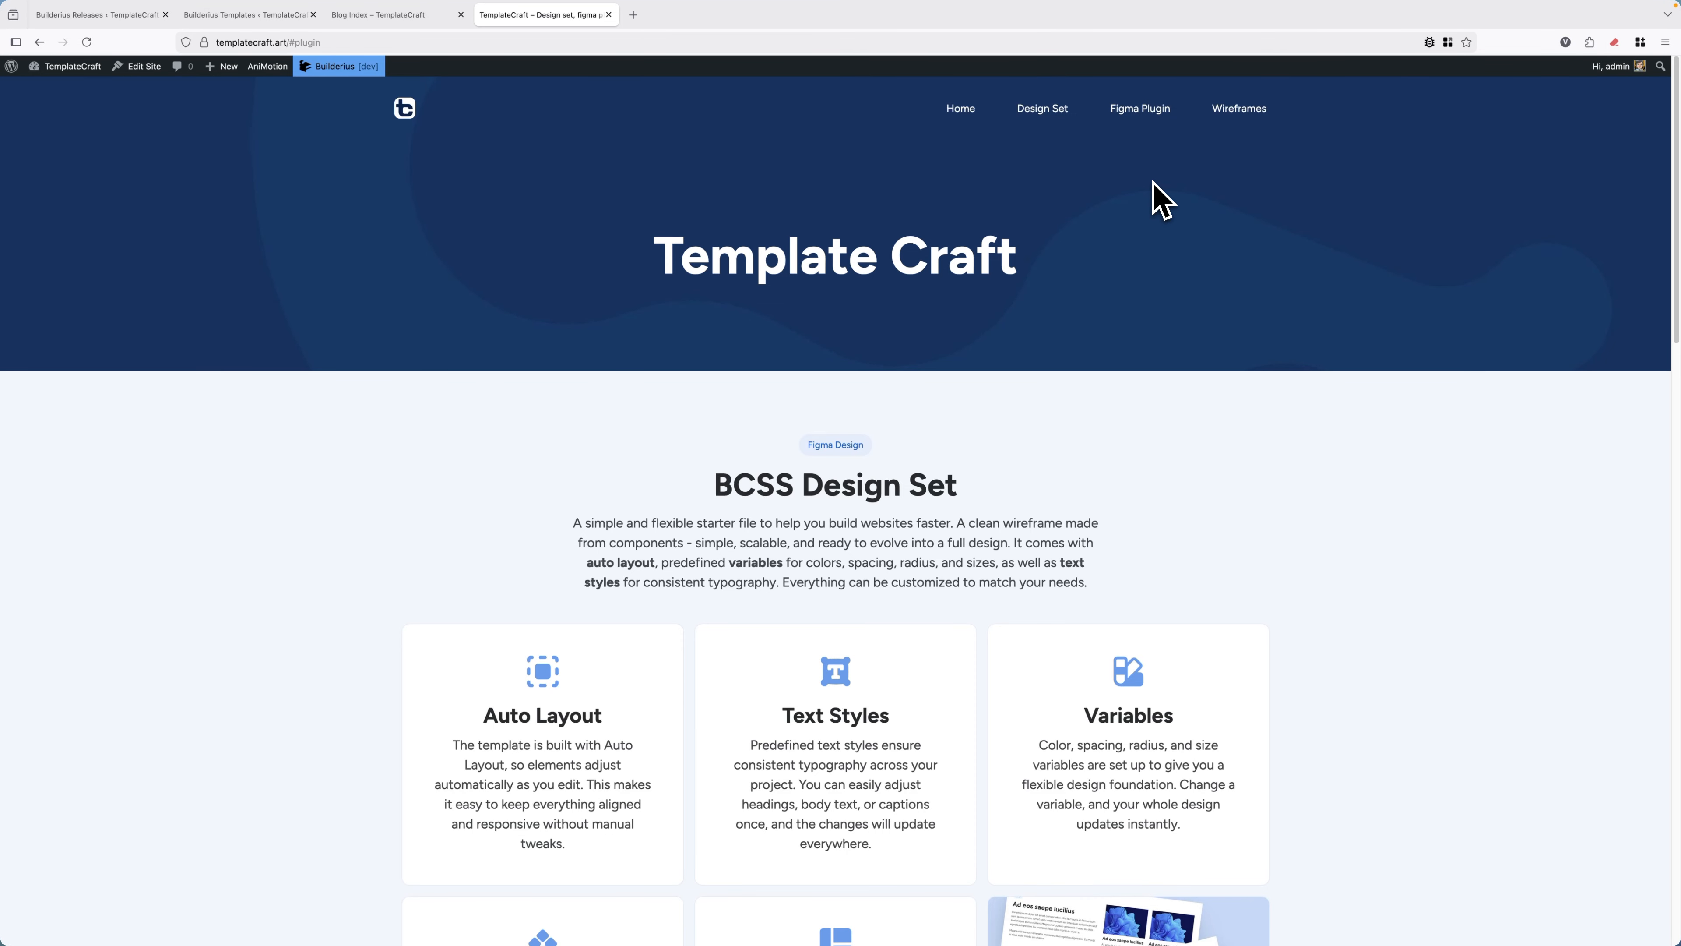
left_click(1145, 109)
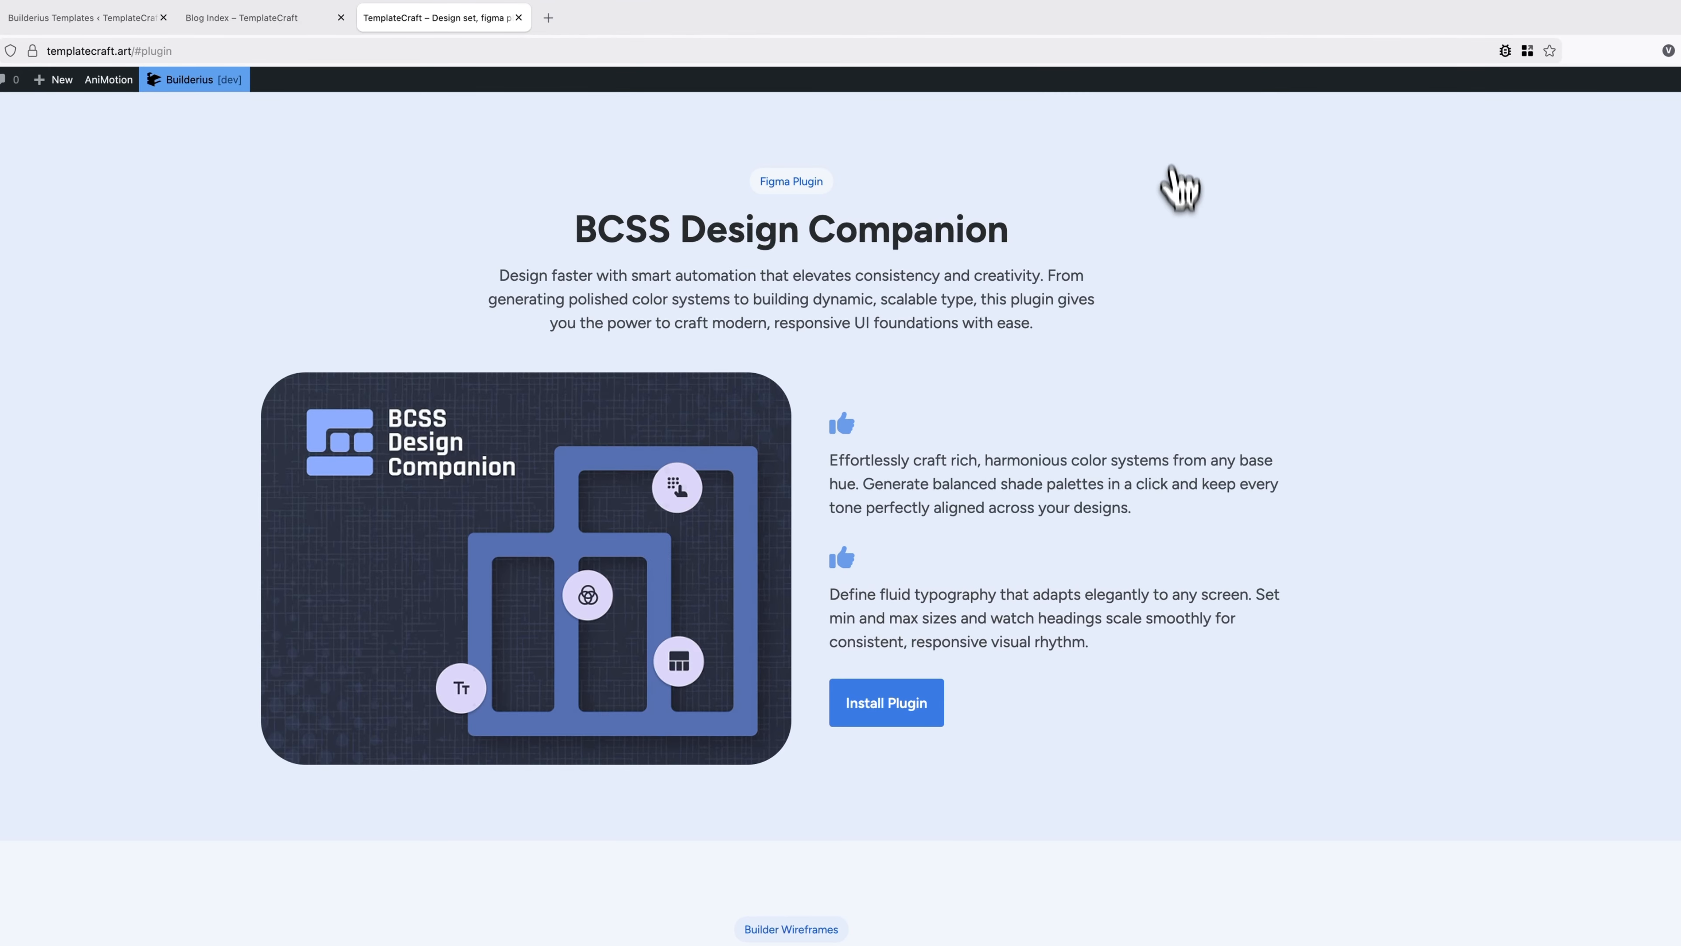
scroll(1284, 330, "up", 10)
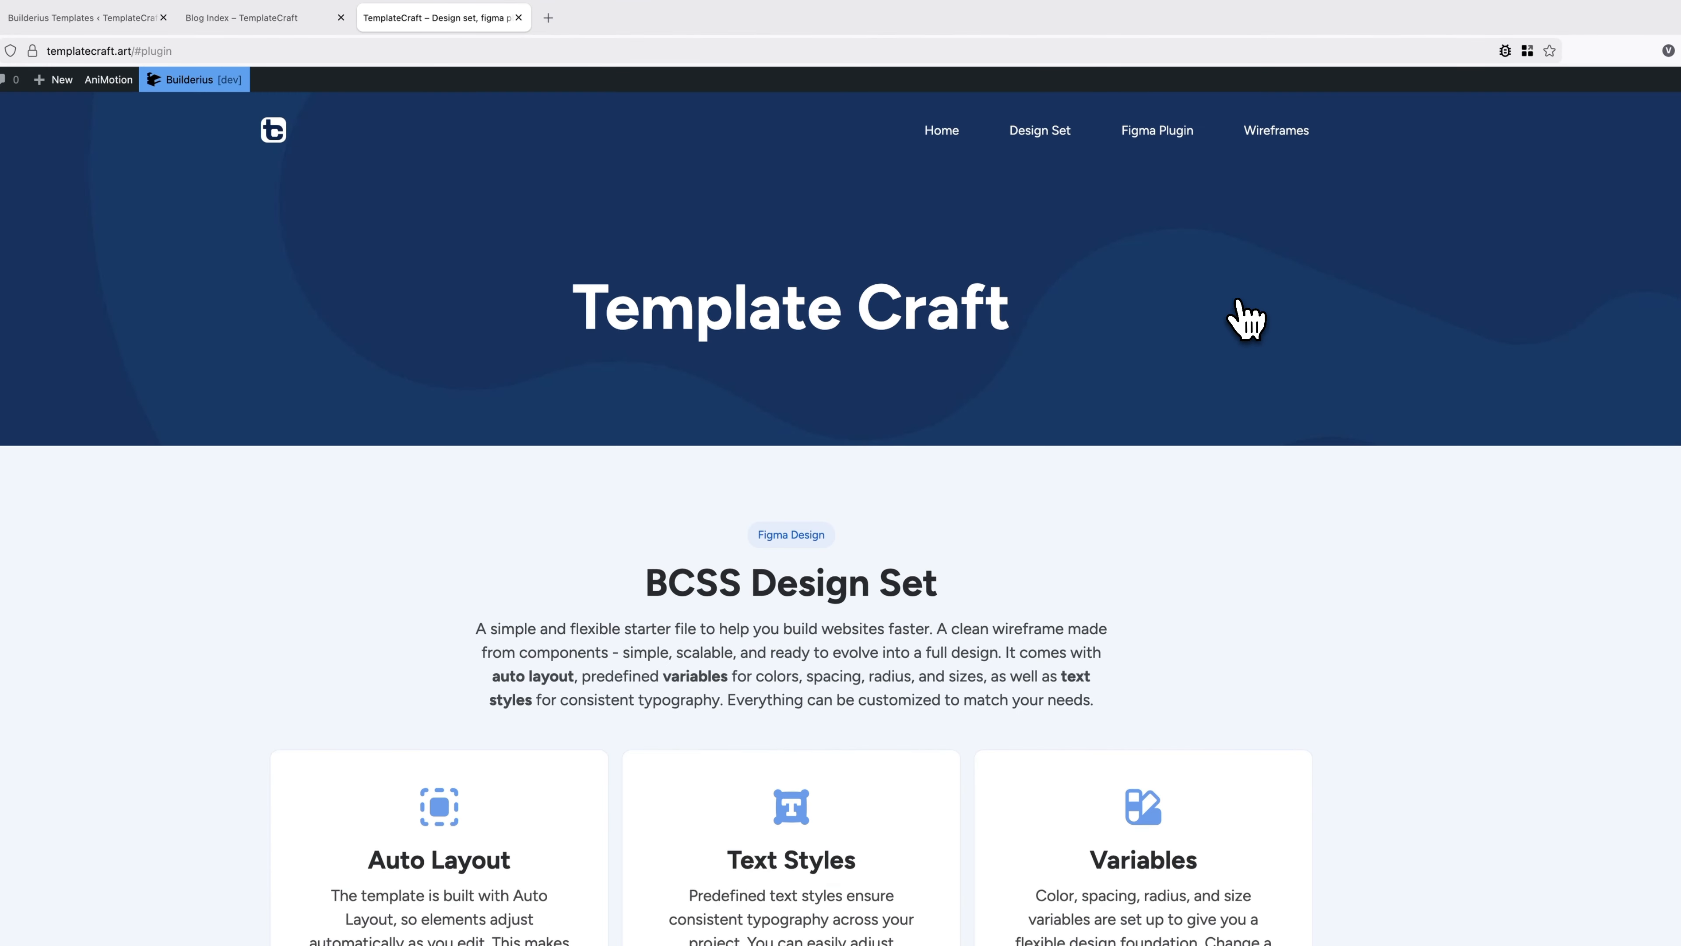
left_click(249, 25)
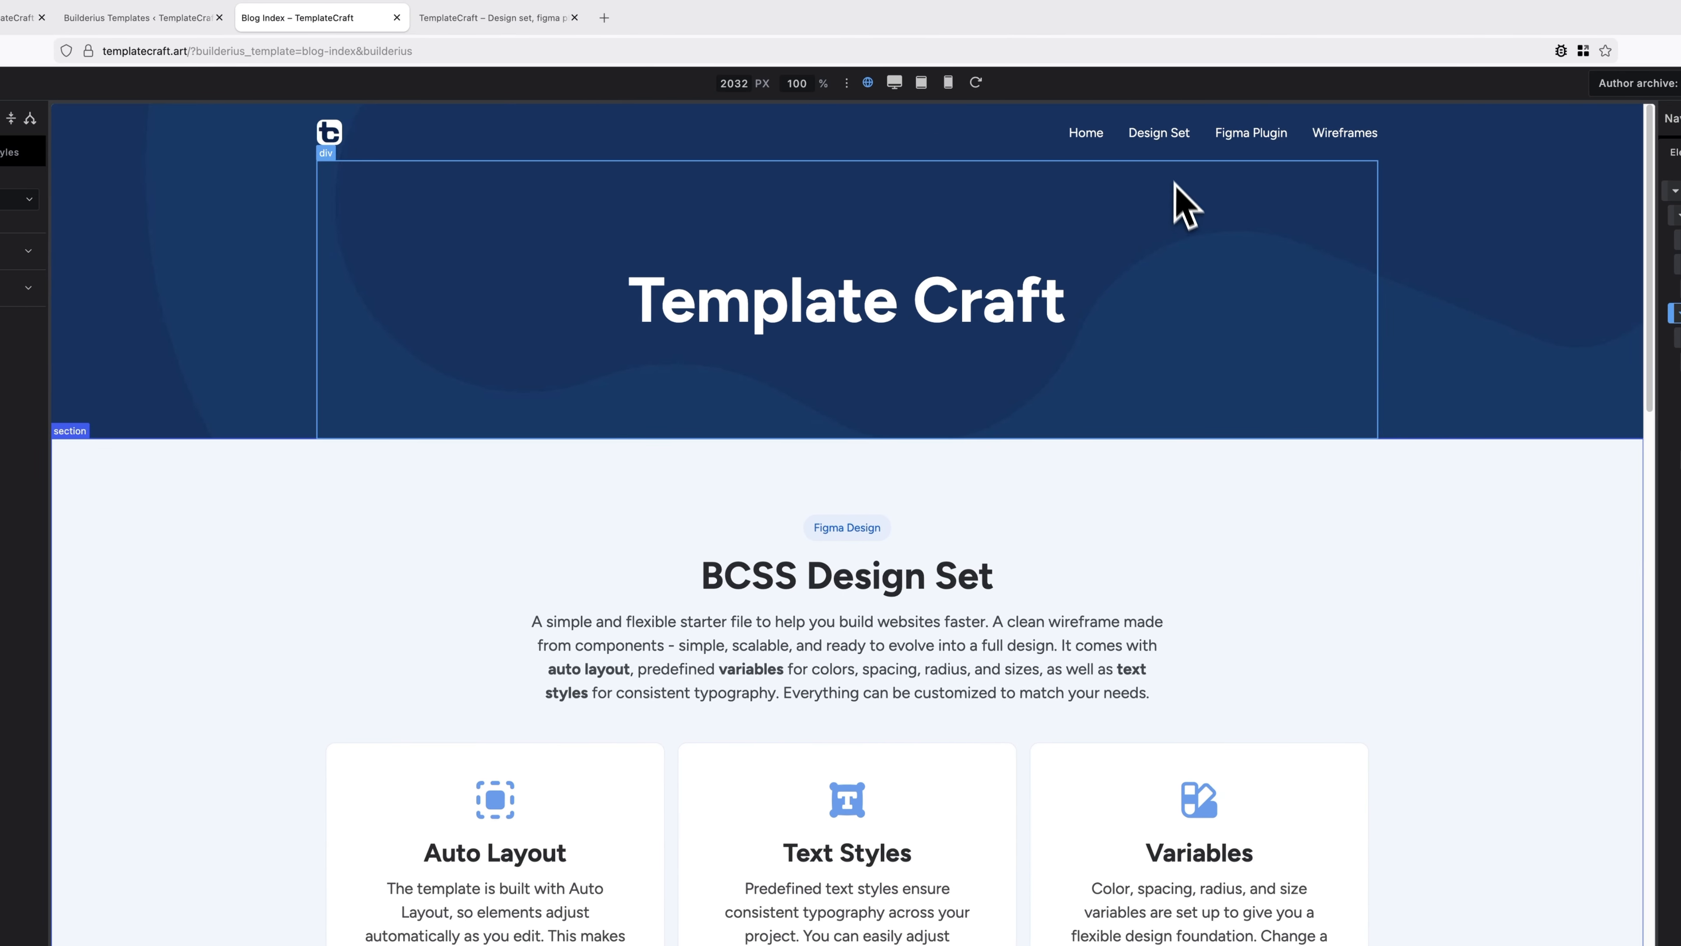
left_click(471, 19)
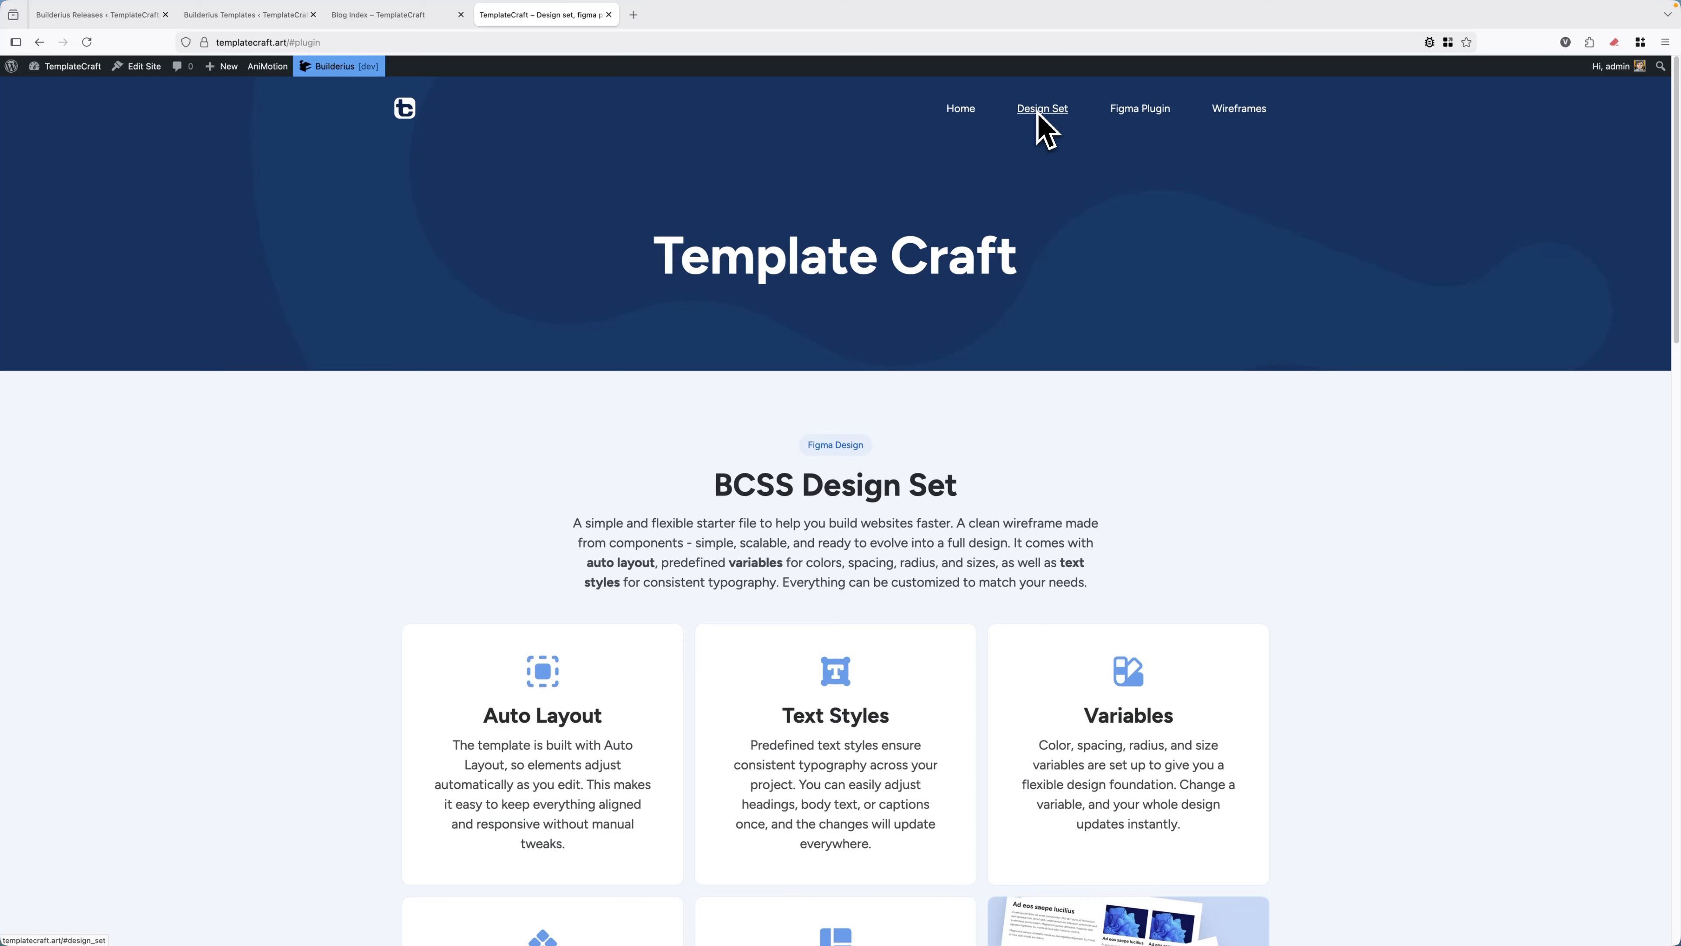
In the page builder, give the BCSS Design Set section an id attribute of design_set and save the template.
left_click(375, 20)
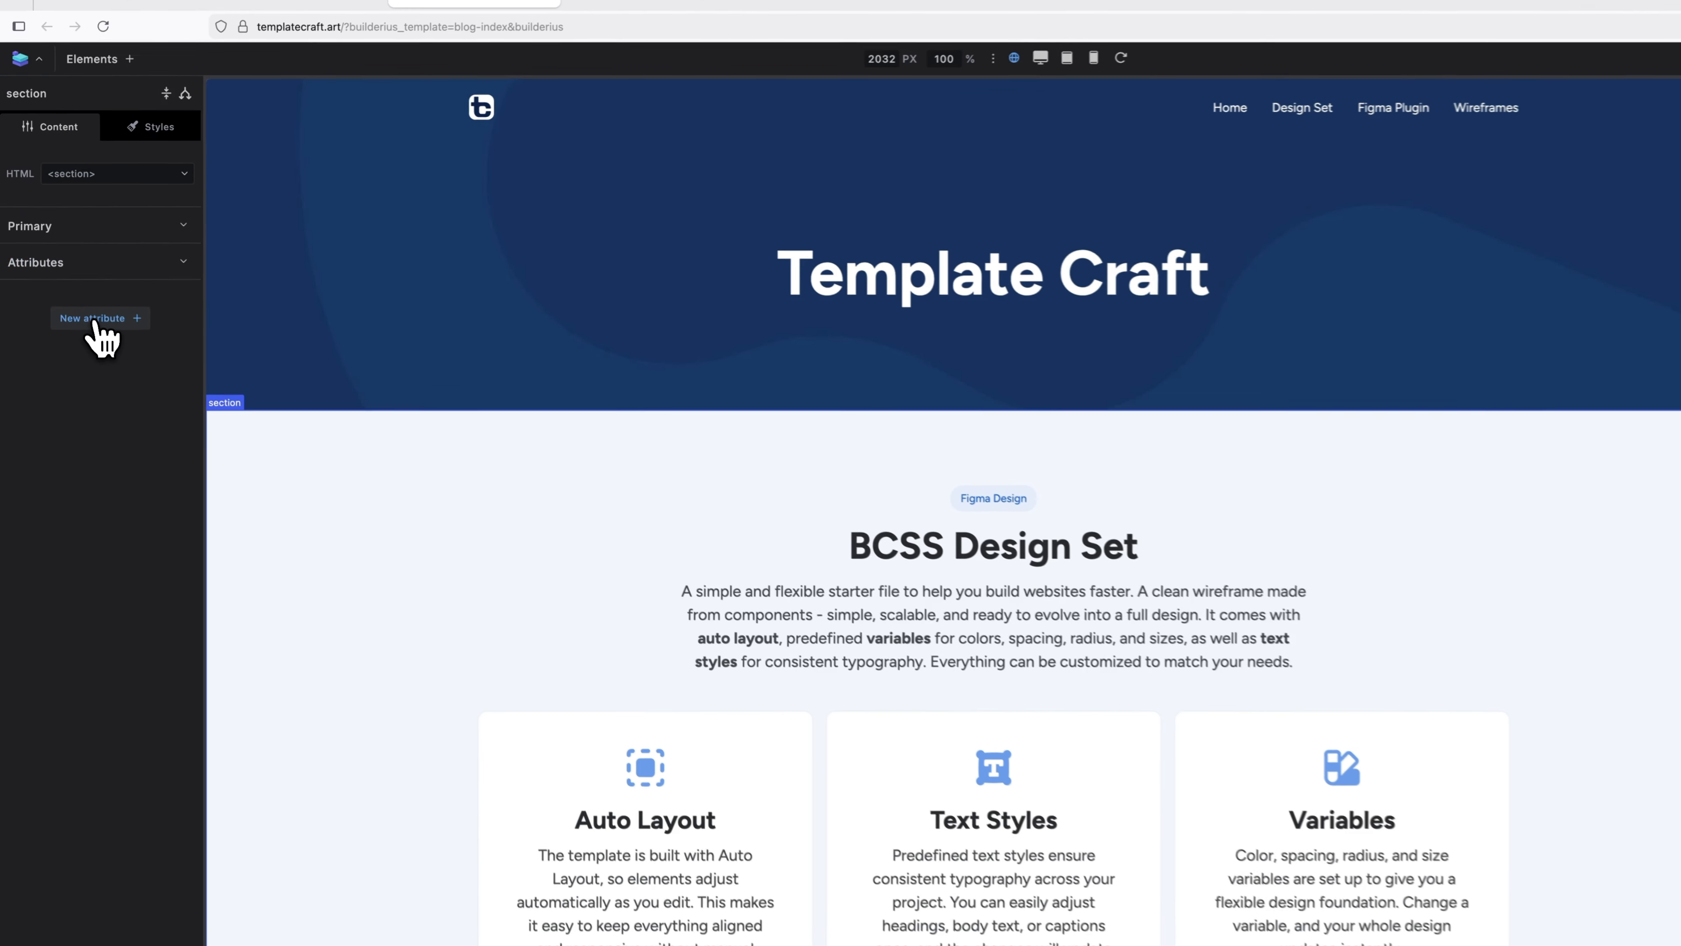
left_click(79, 287)
left_click(95, 342)
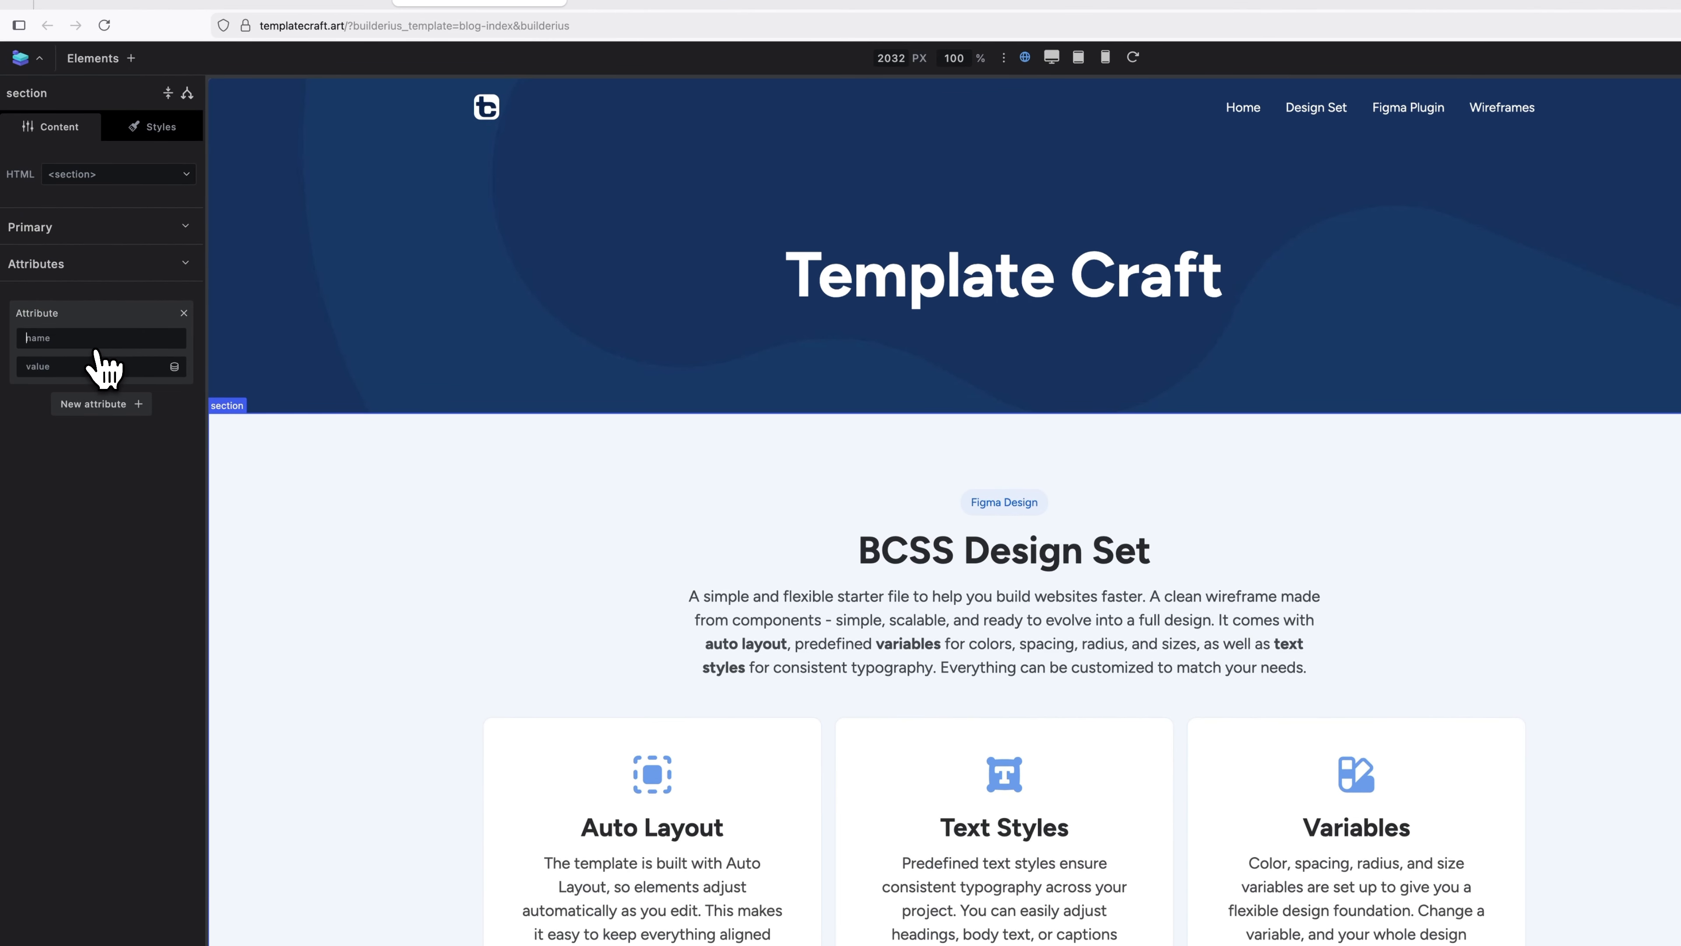
type("id")
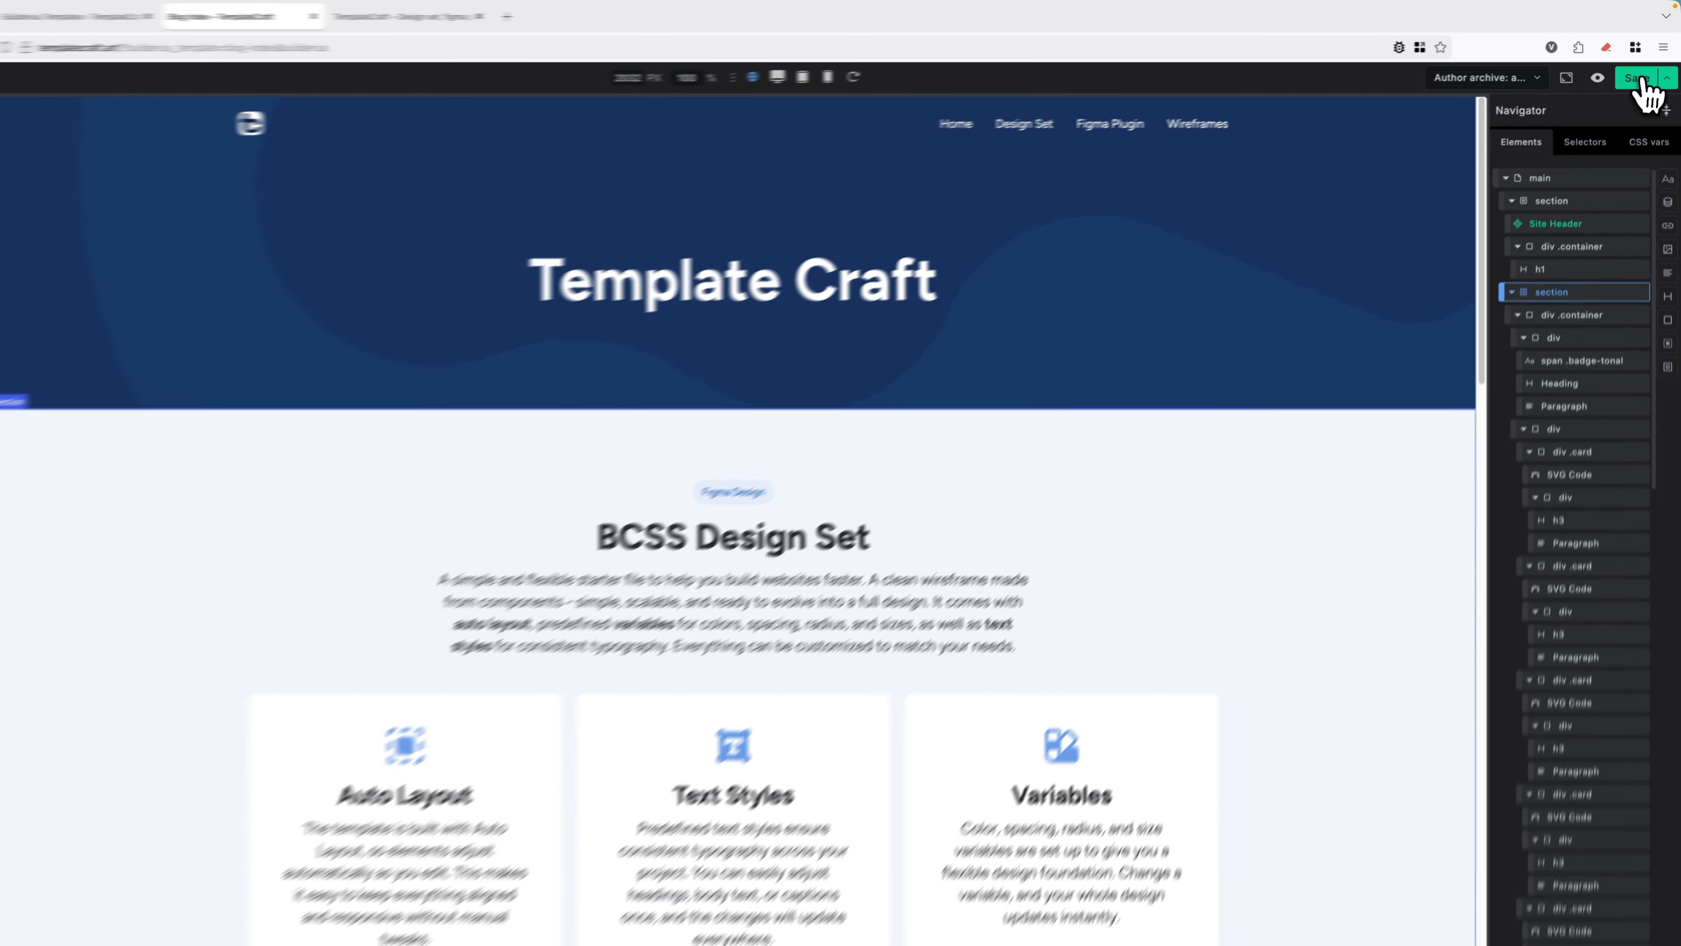
left_click(1640, 79)
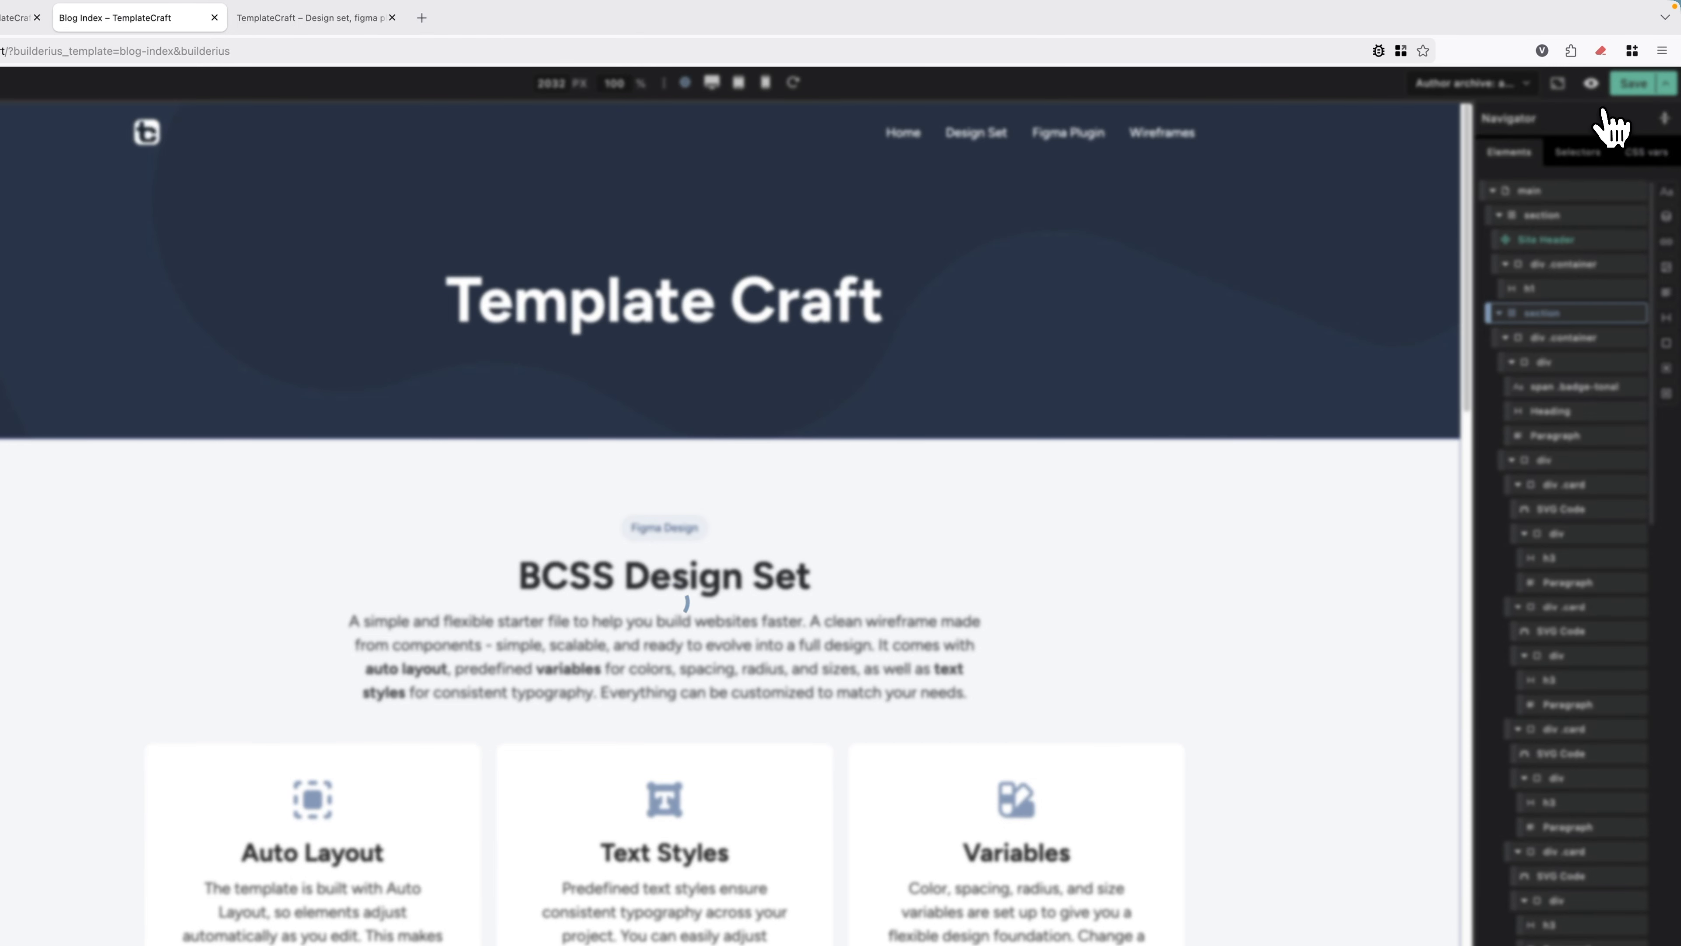
Test the Design Set navigation link on the live Template Craft page and return to the page header.
left_click(311, 17)
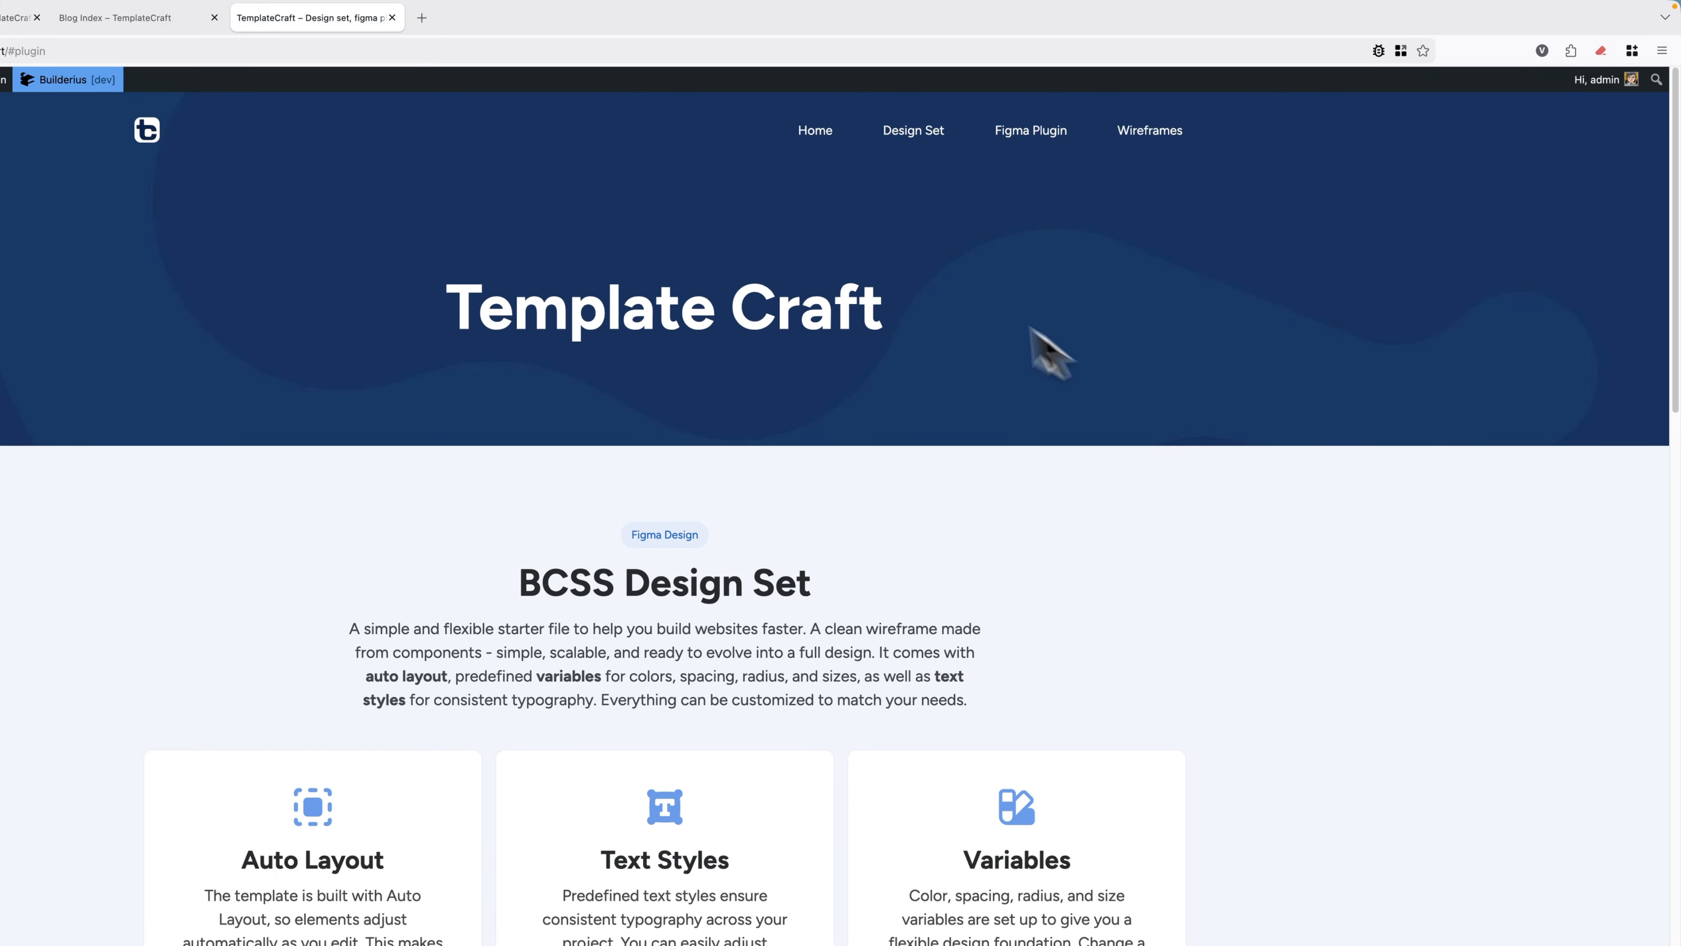
left_click(914, 131)
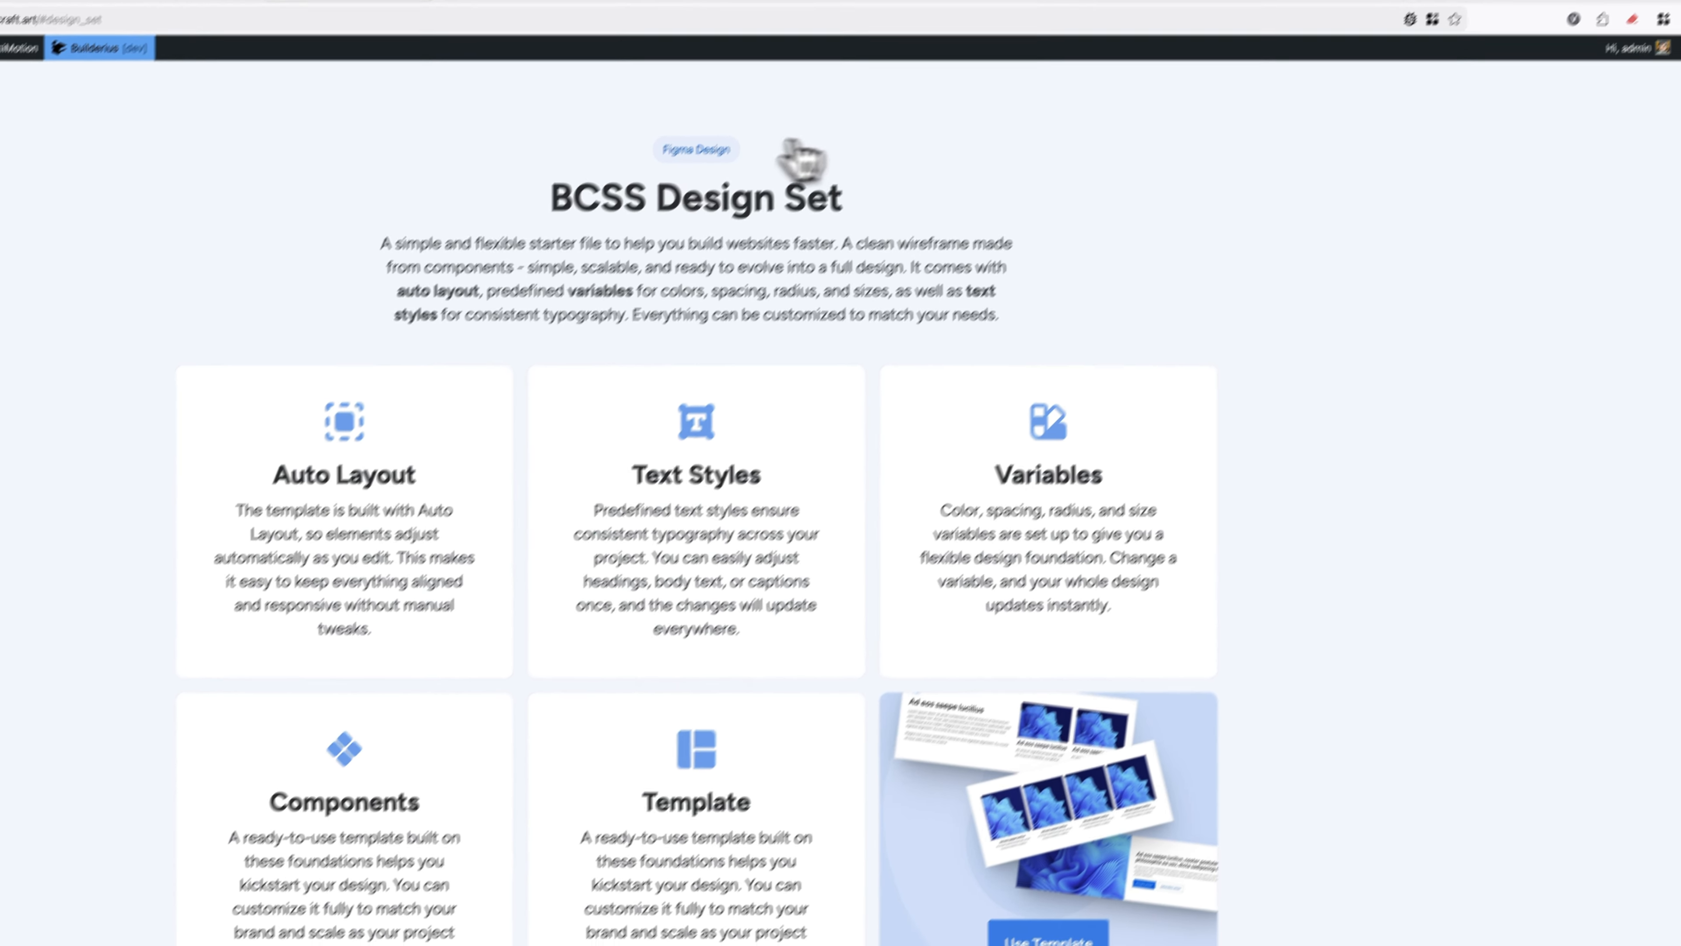
scroll(1390, 480, "up", 5)
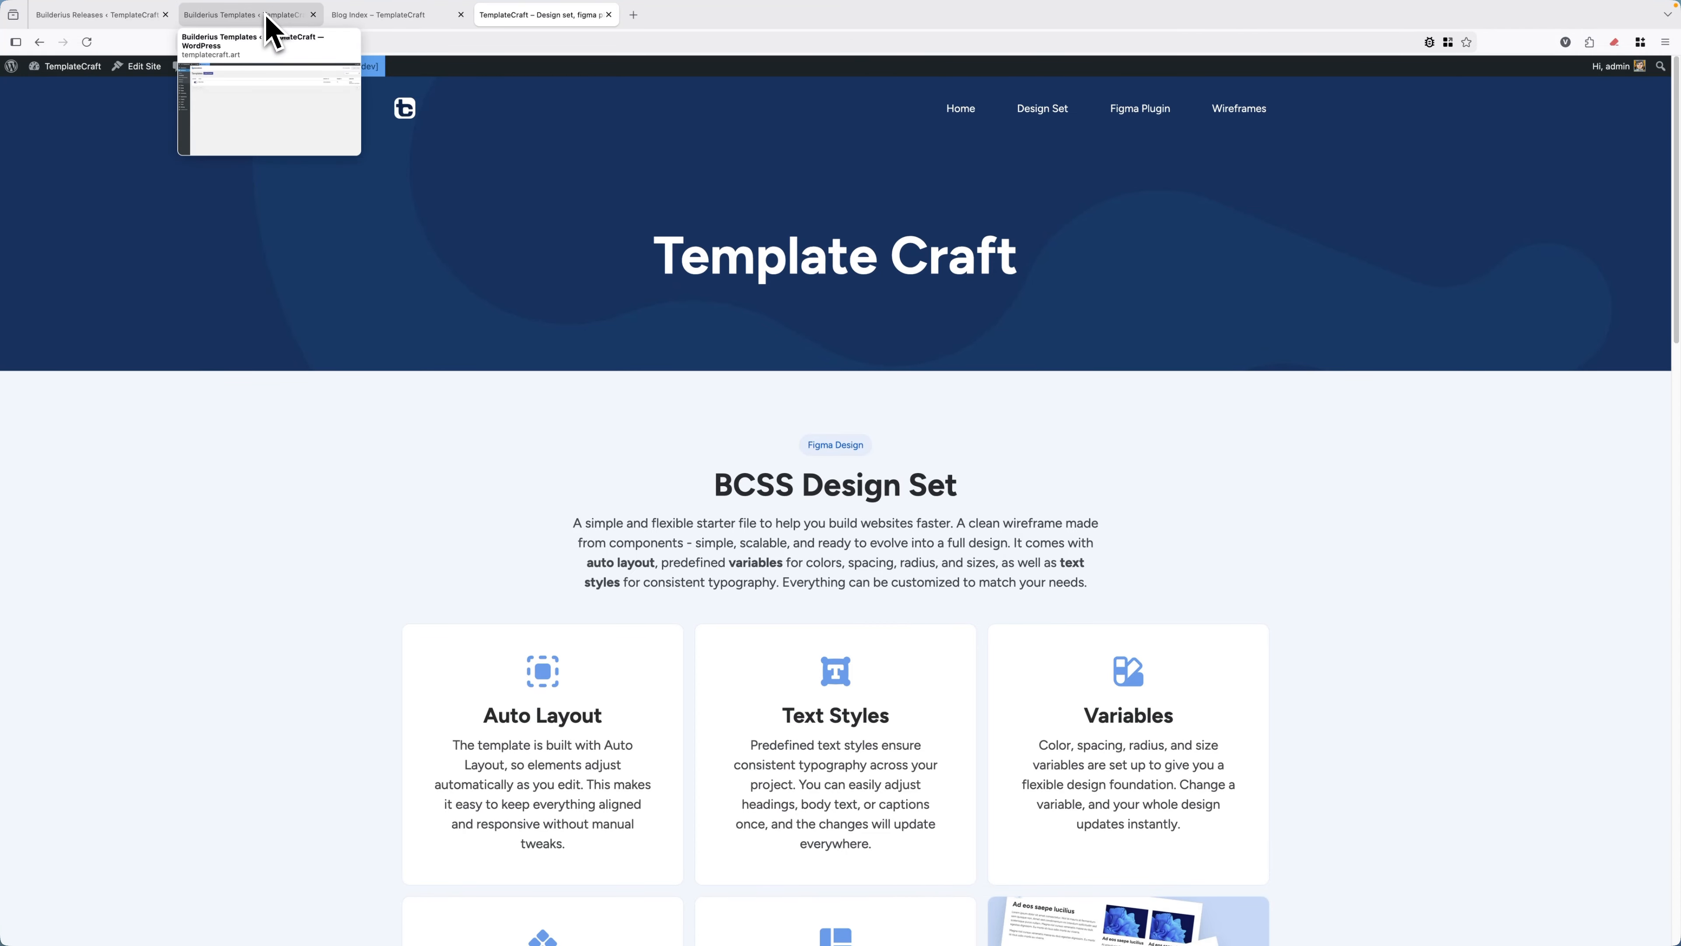
Try adding the custom CSS property scroll-behaviour with the value smooth to the global html selector and save the template.
left_click(381, 16)
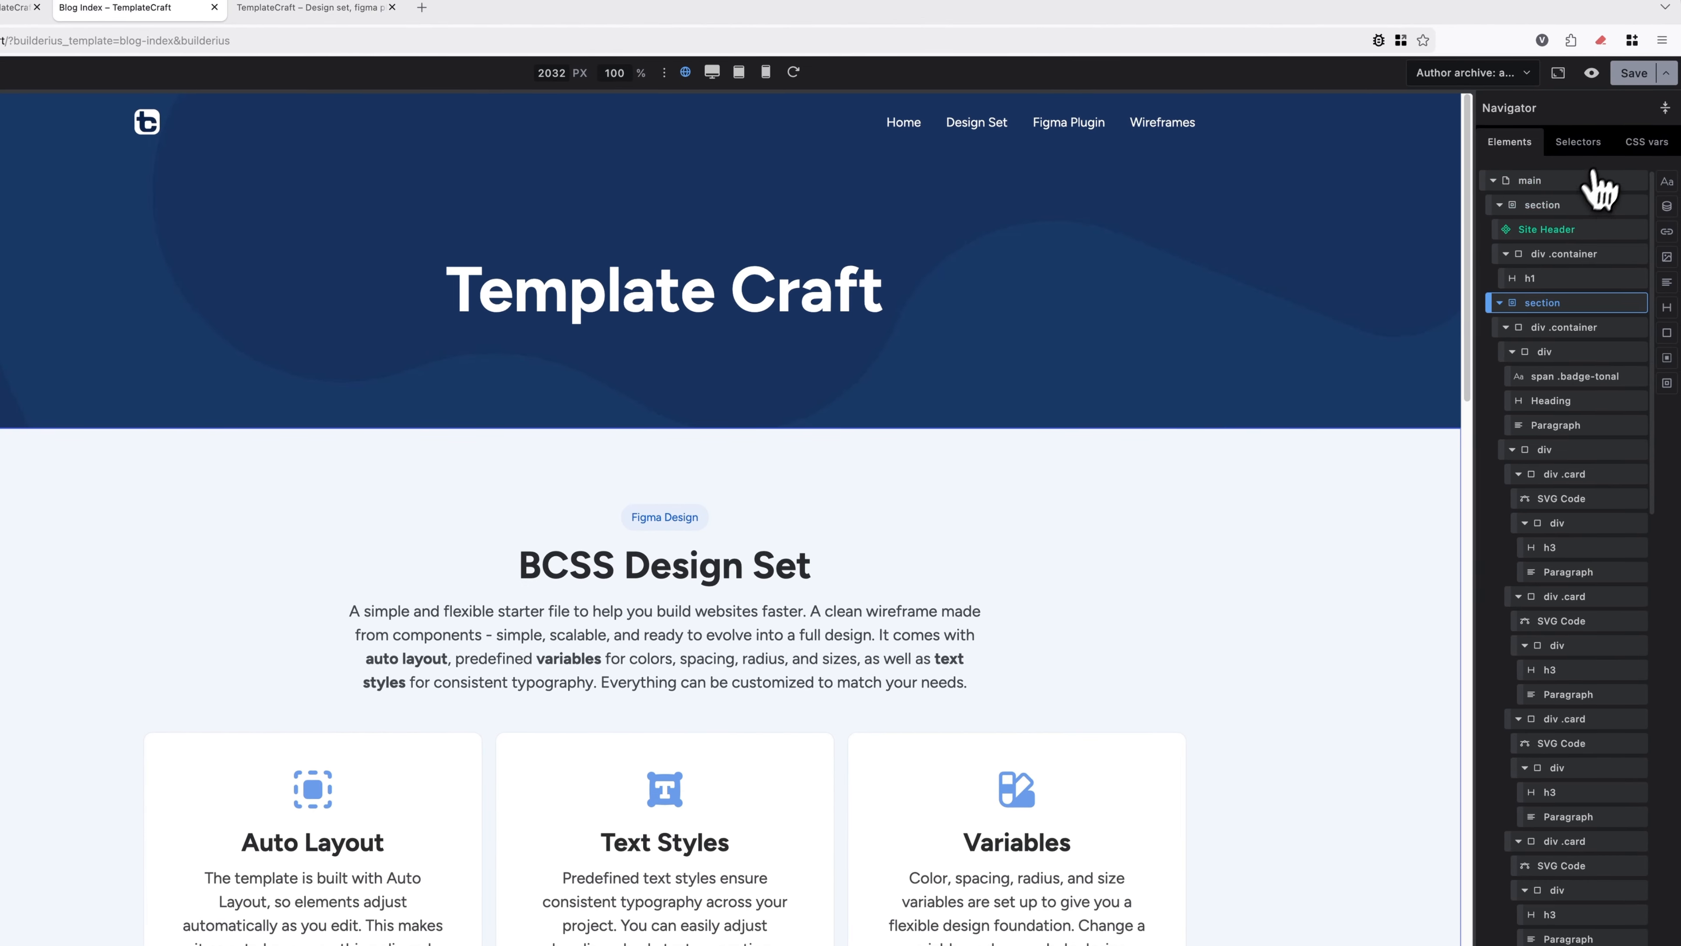
left_click(1594, 147)
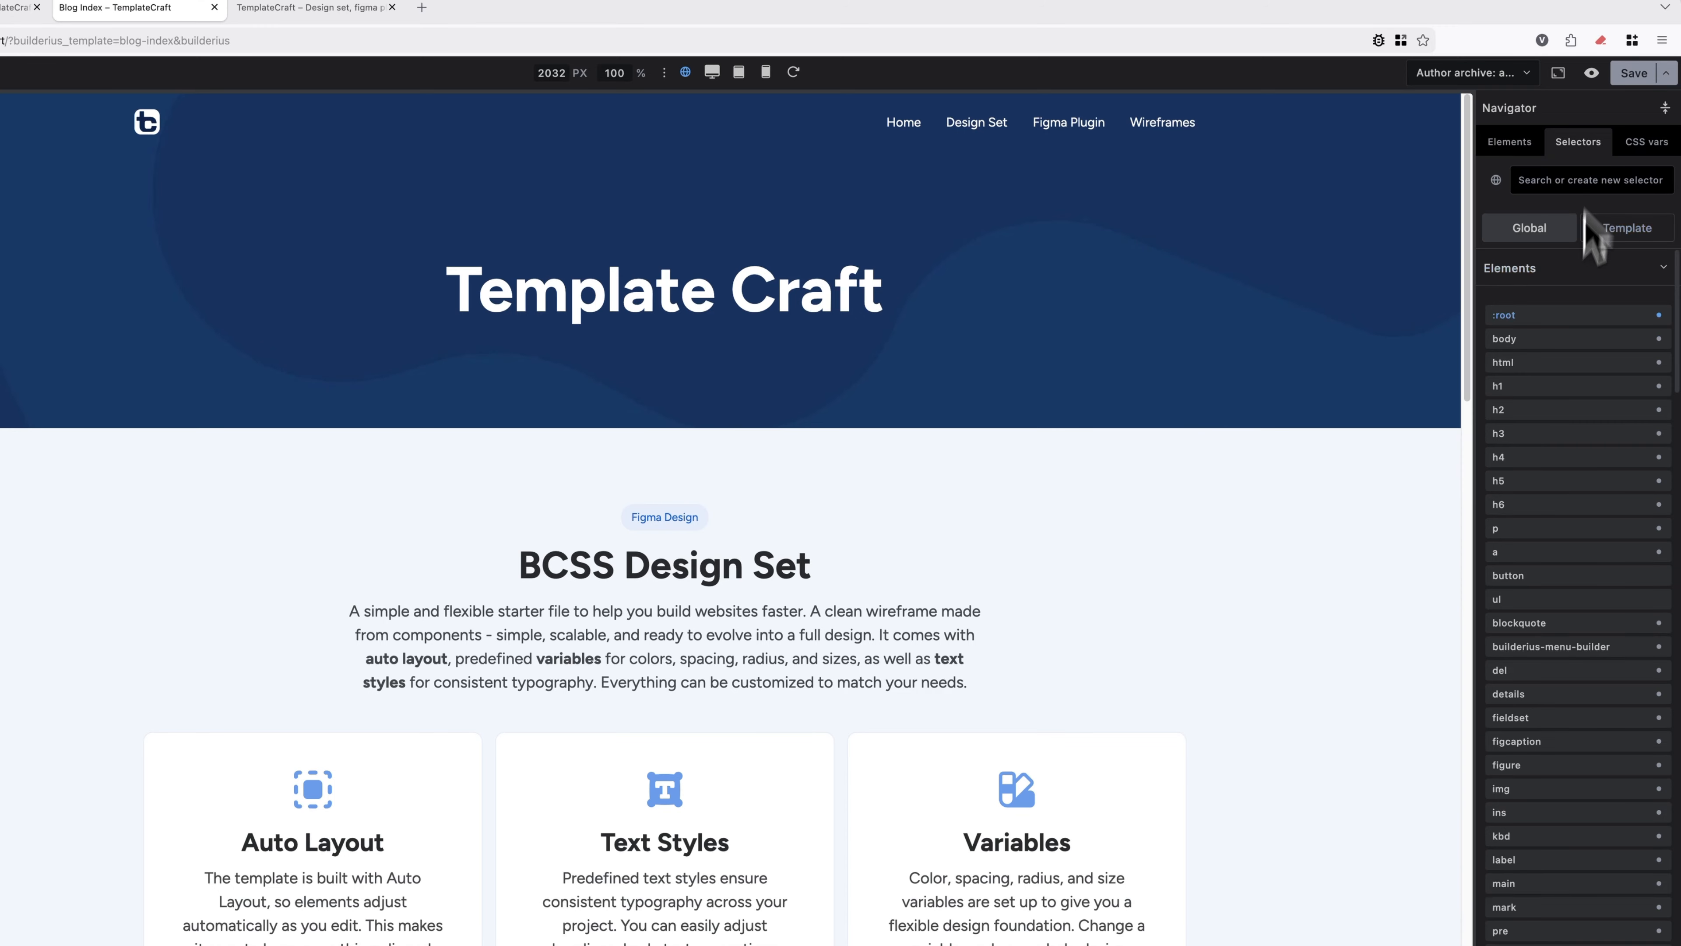
left_click(1516, 363)
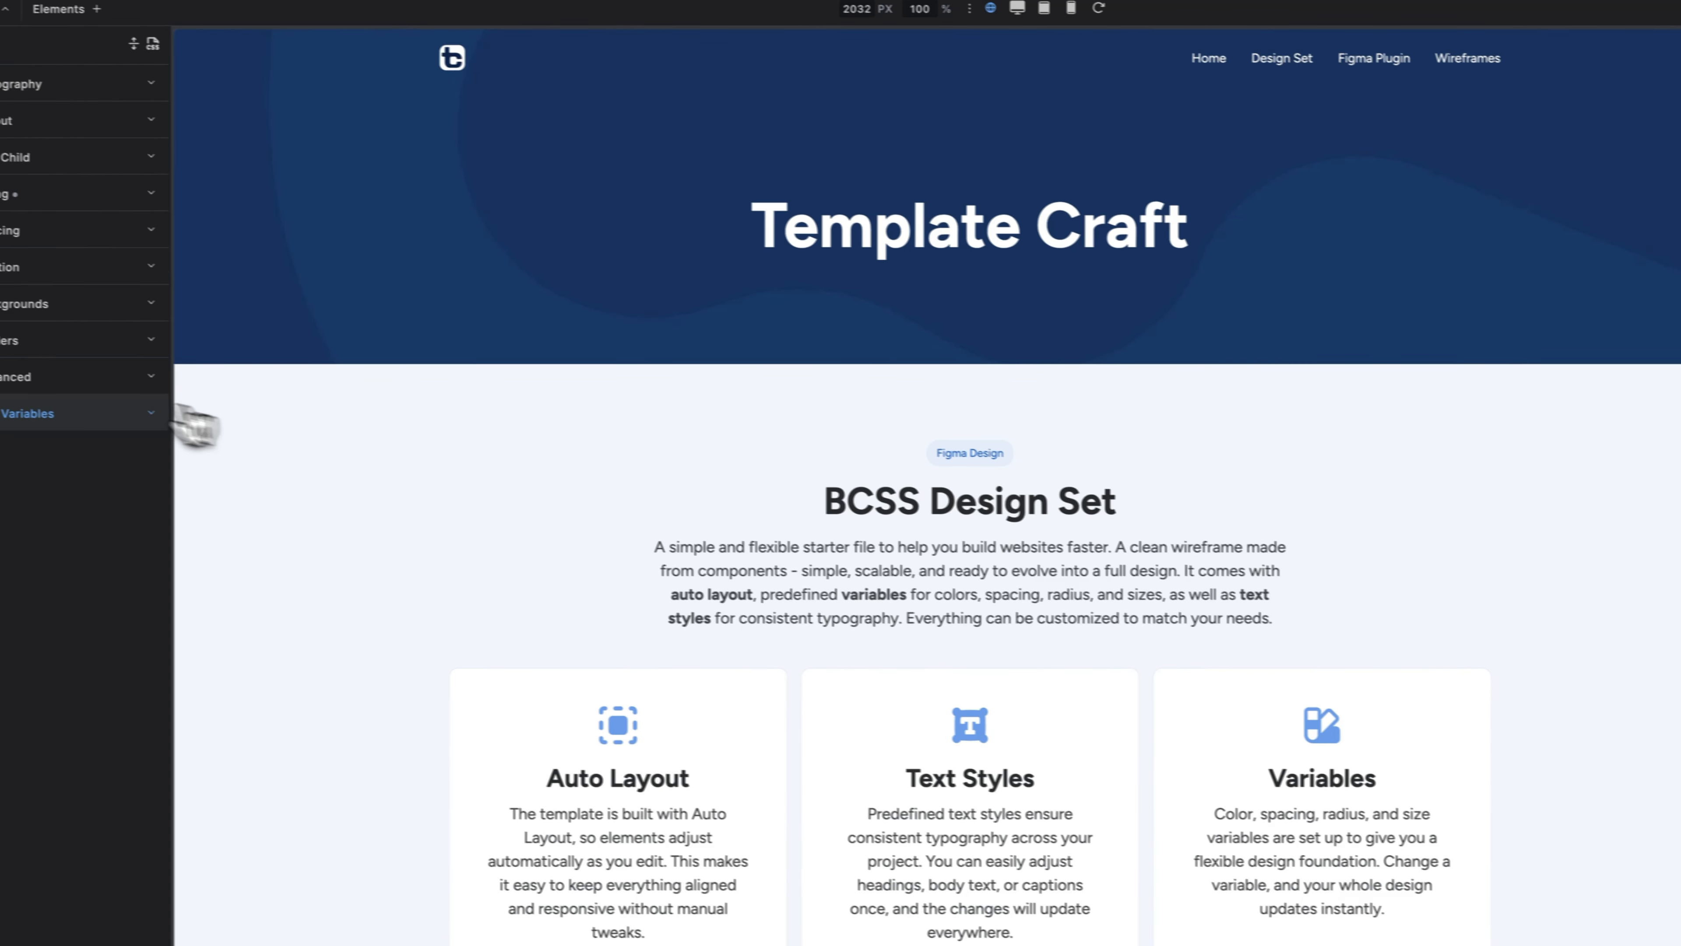
left_click(111, 384)
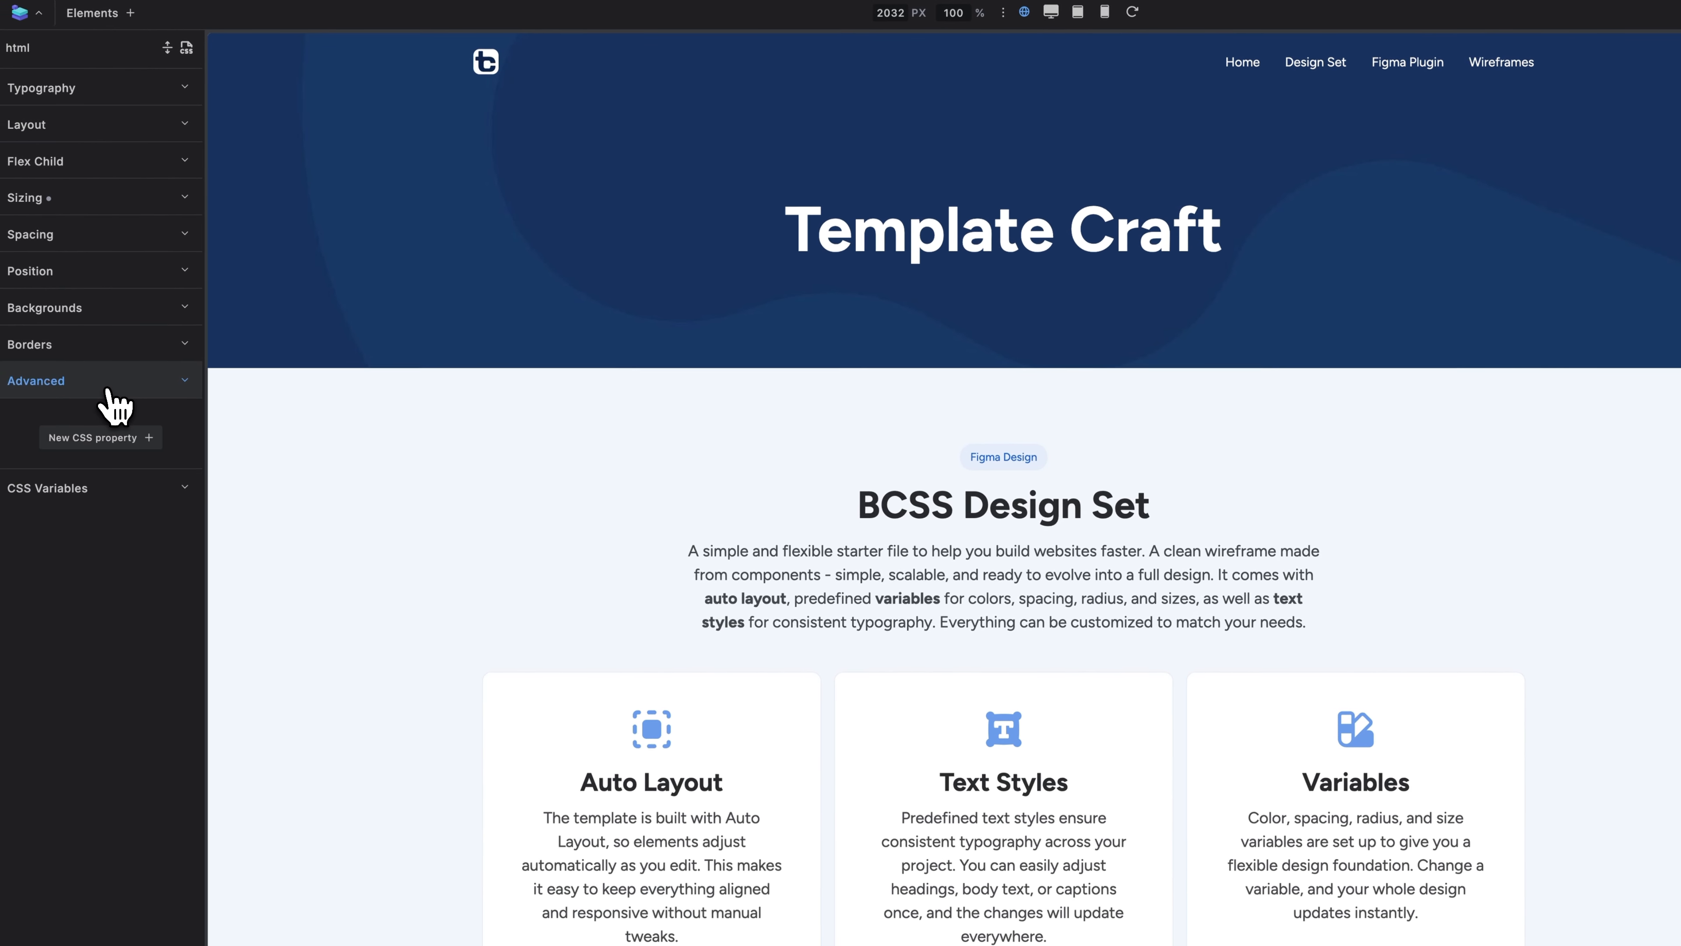
left_click(100, 440)
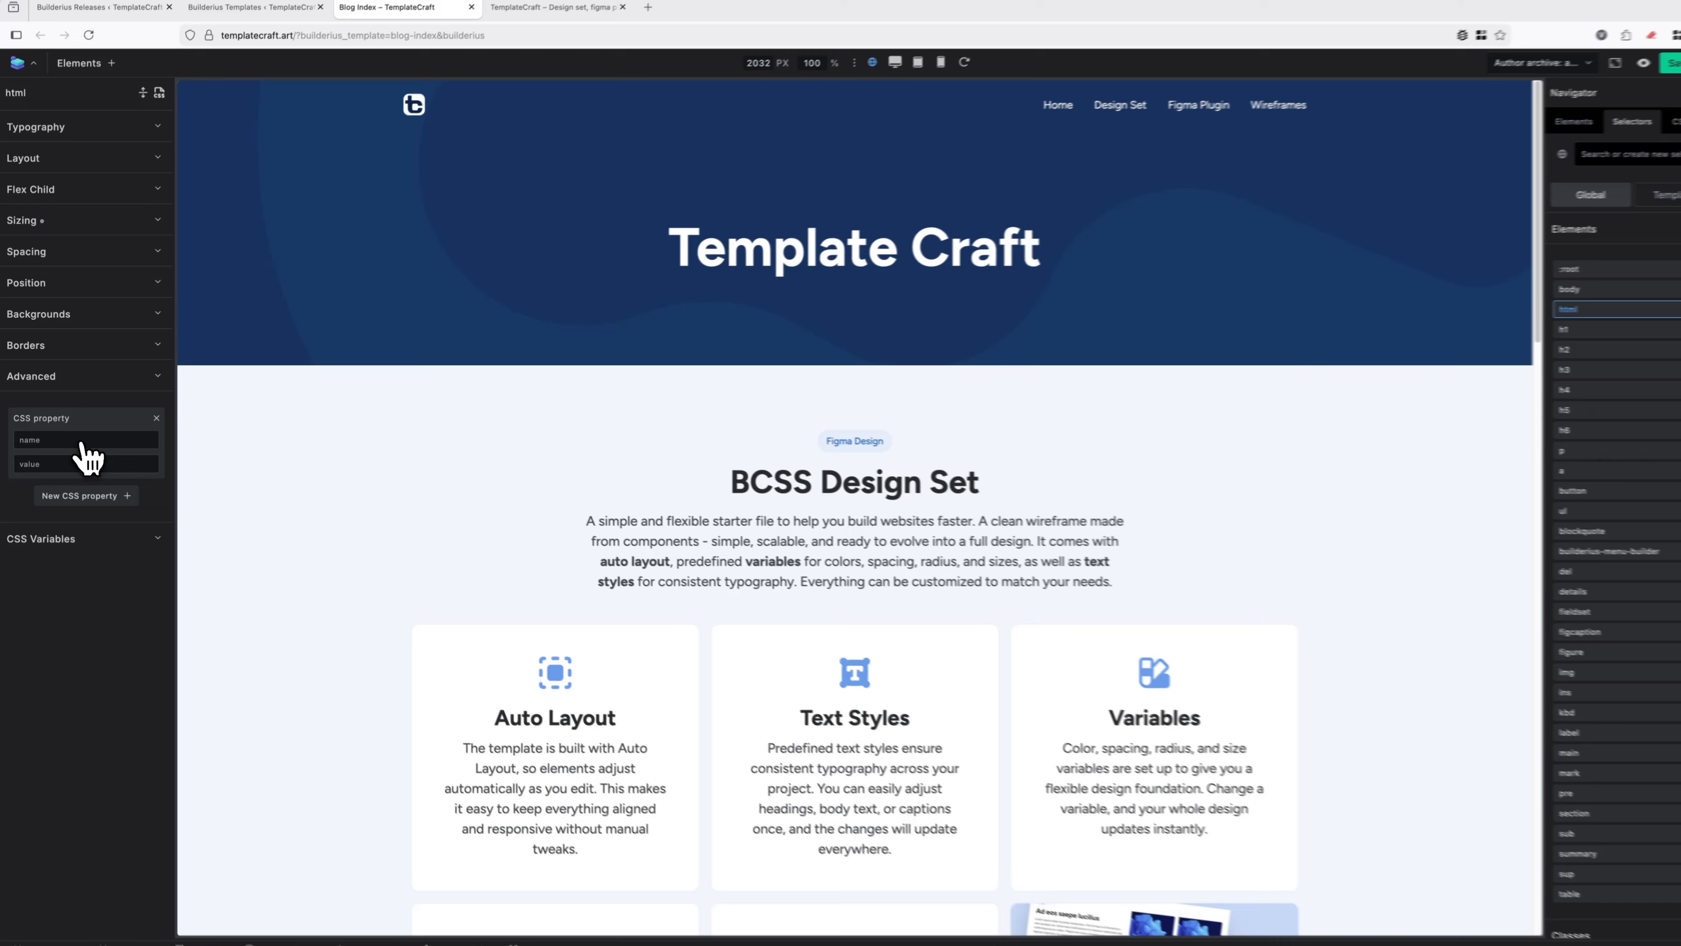
type("scroll-behaviour")
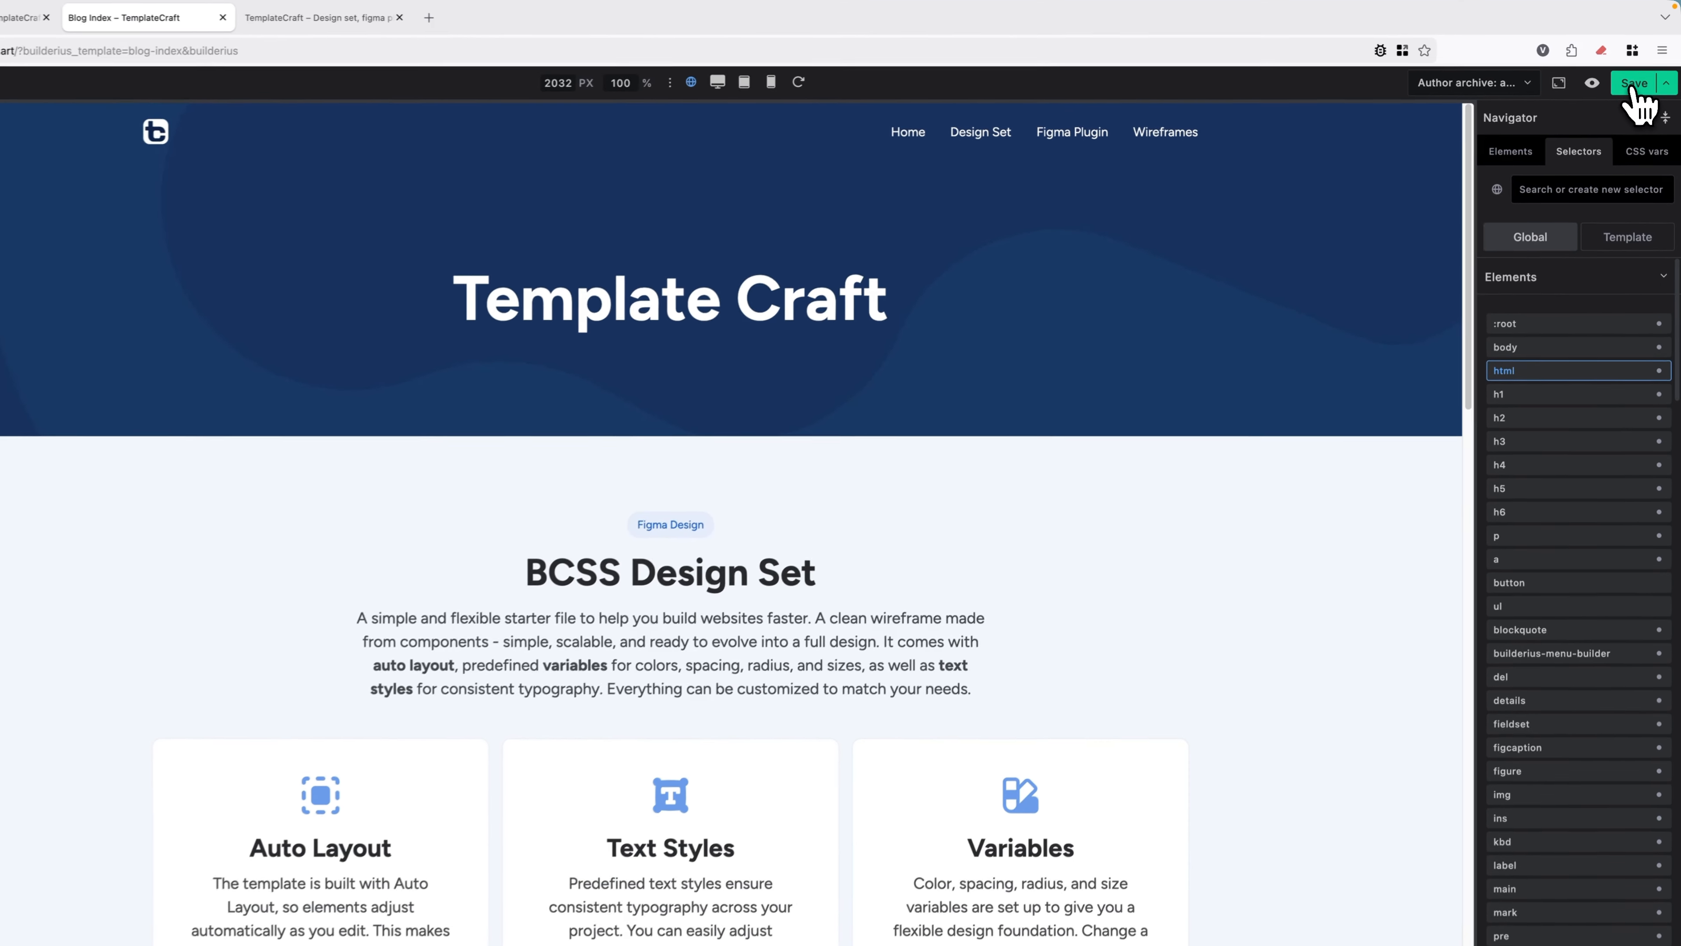
left_click(1641, 68)
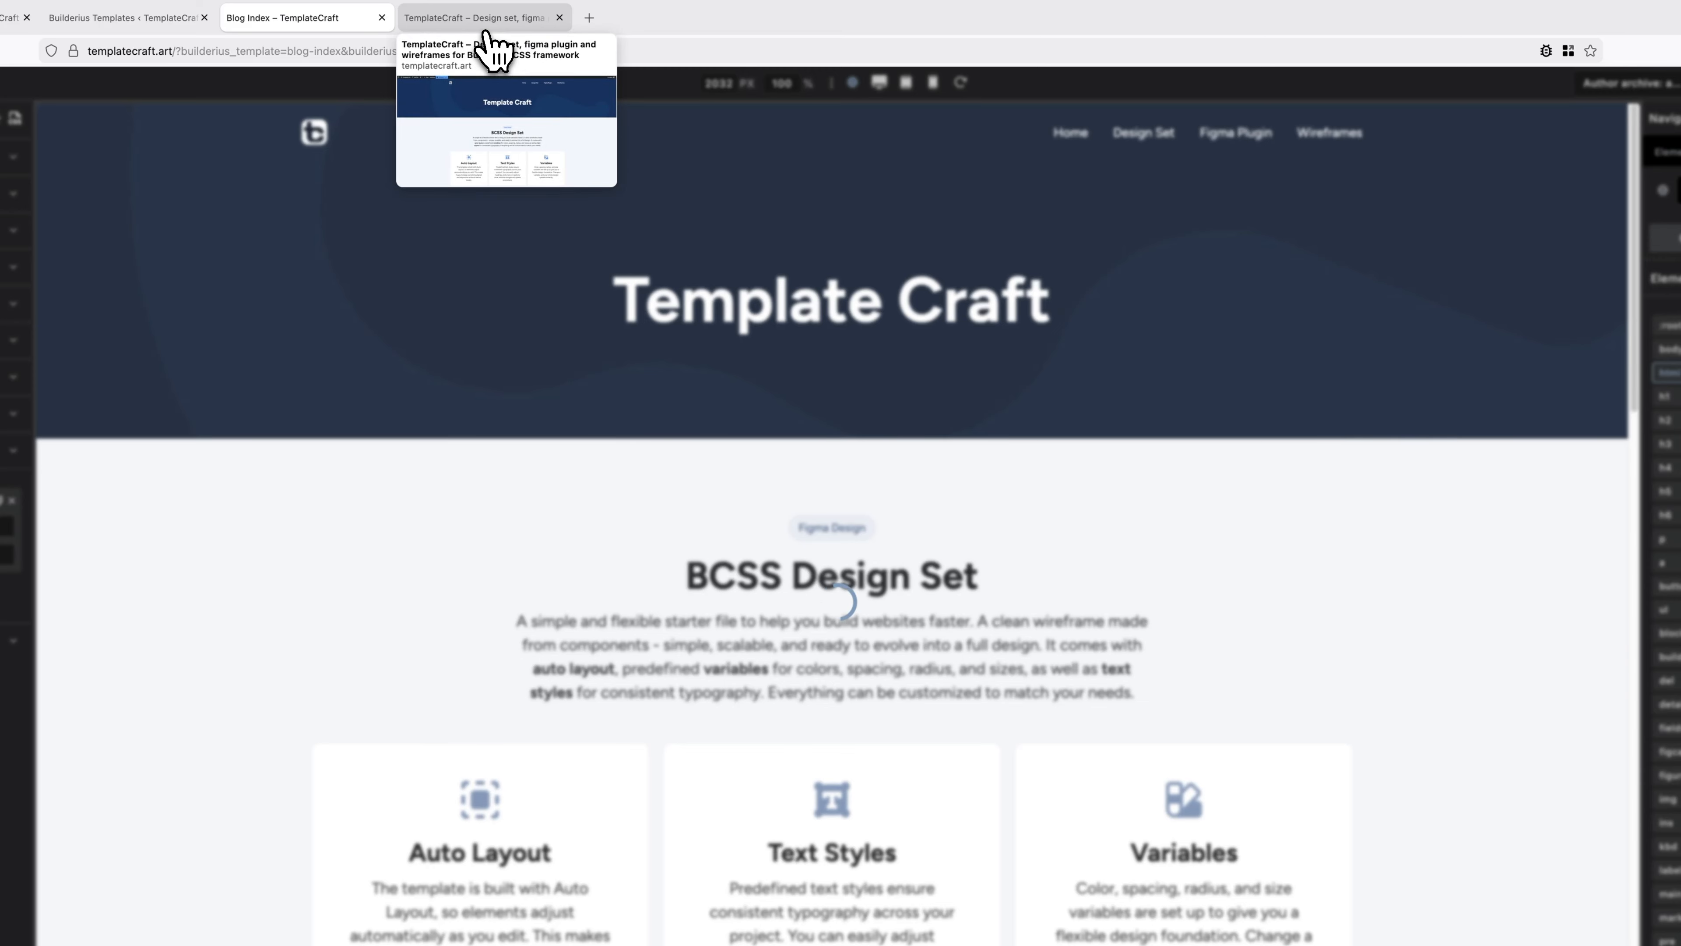
Reload the live page and check whether the Figma Plugin navigation link scrolls smoothly to its section.
left_click(480, 19)
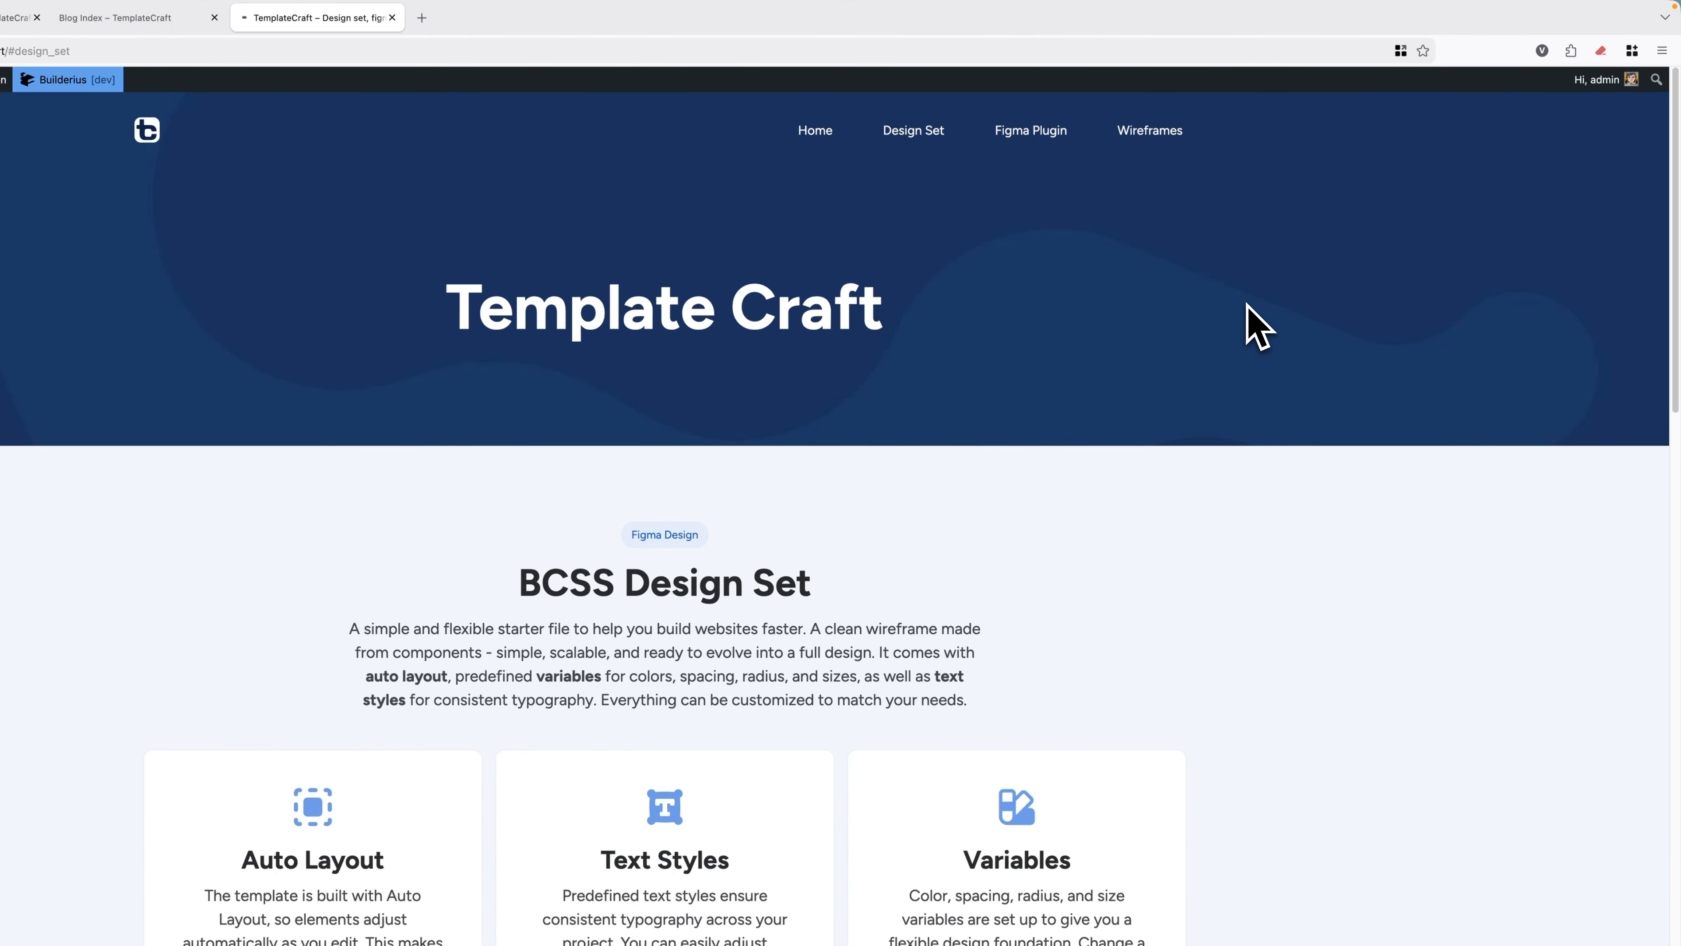
left_click(1033, 131)
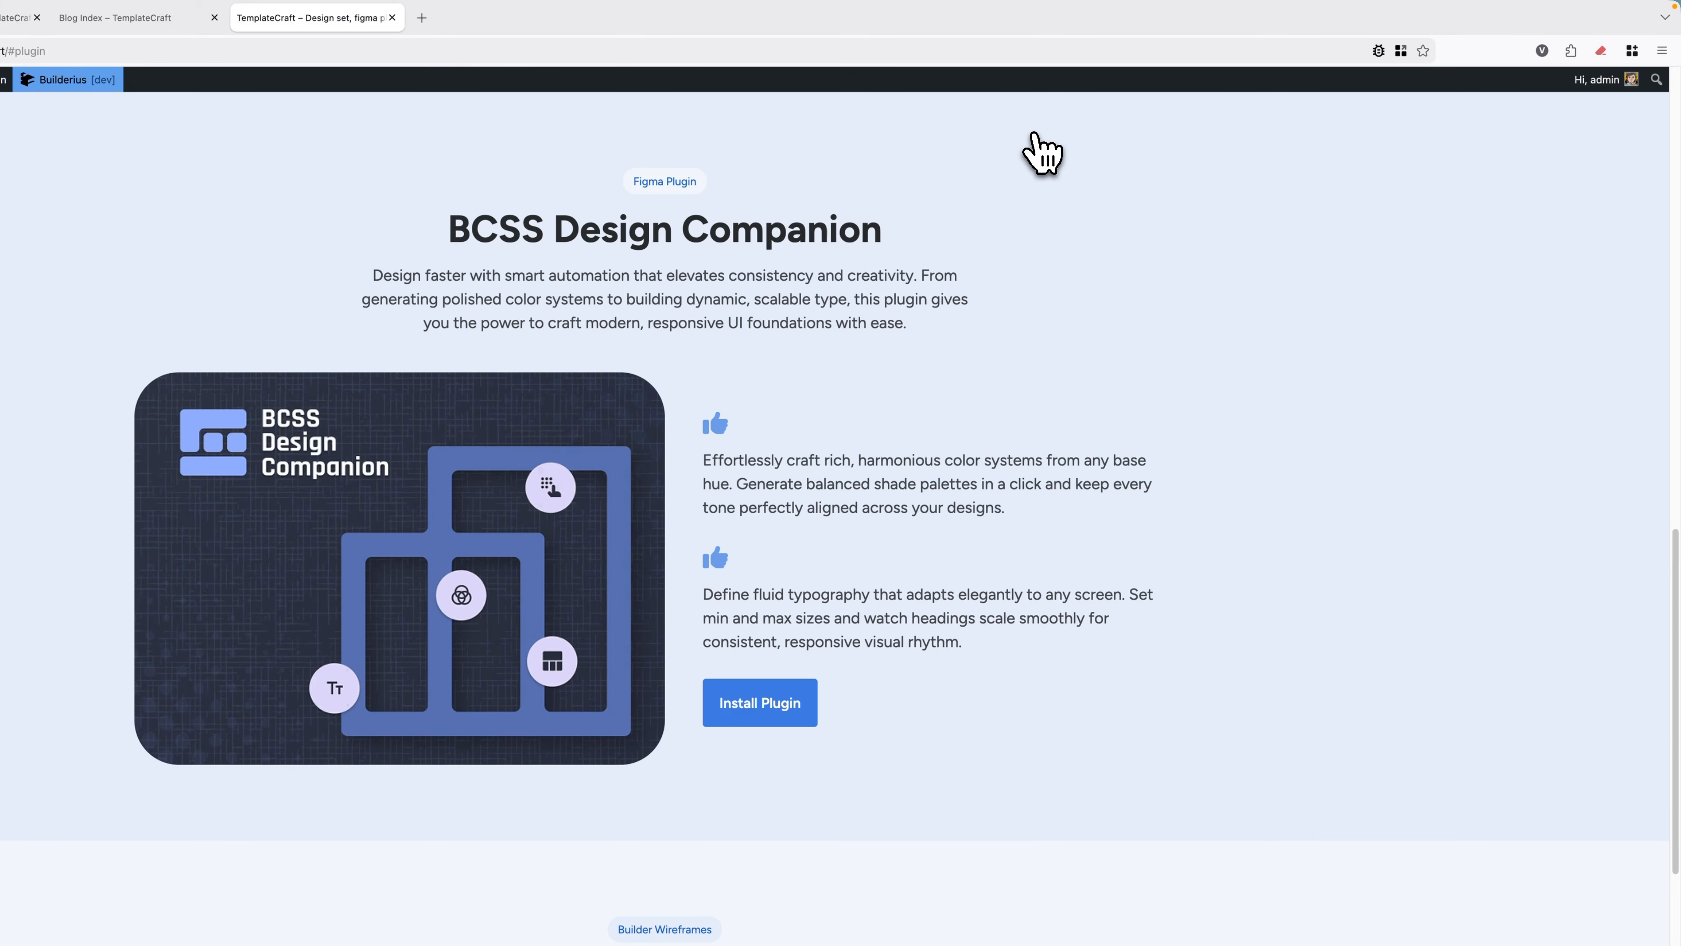
In the builder's full global CSS, replace the html rule's scroll-behaviour line with scroll-behavior: smooth and close the code editor.
left_click(114, 17)
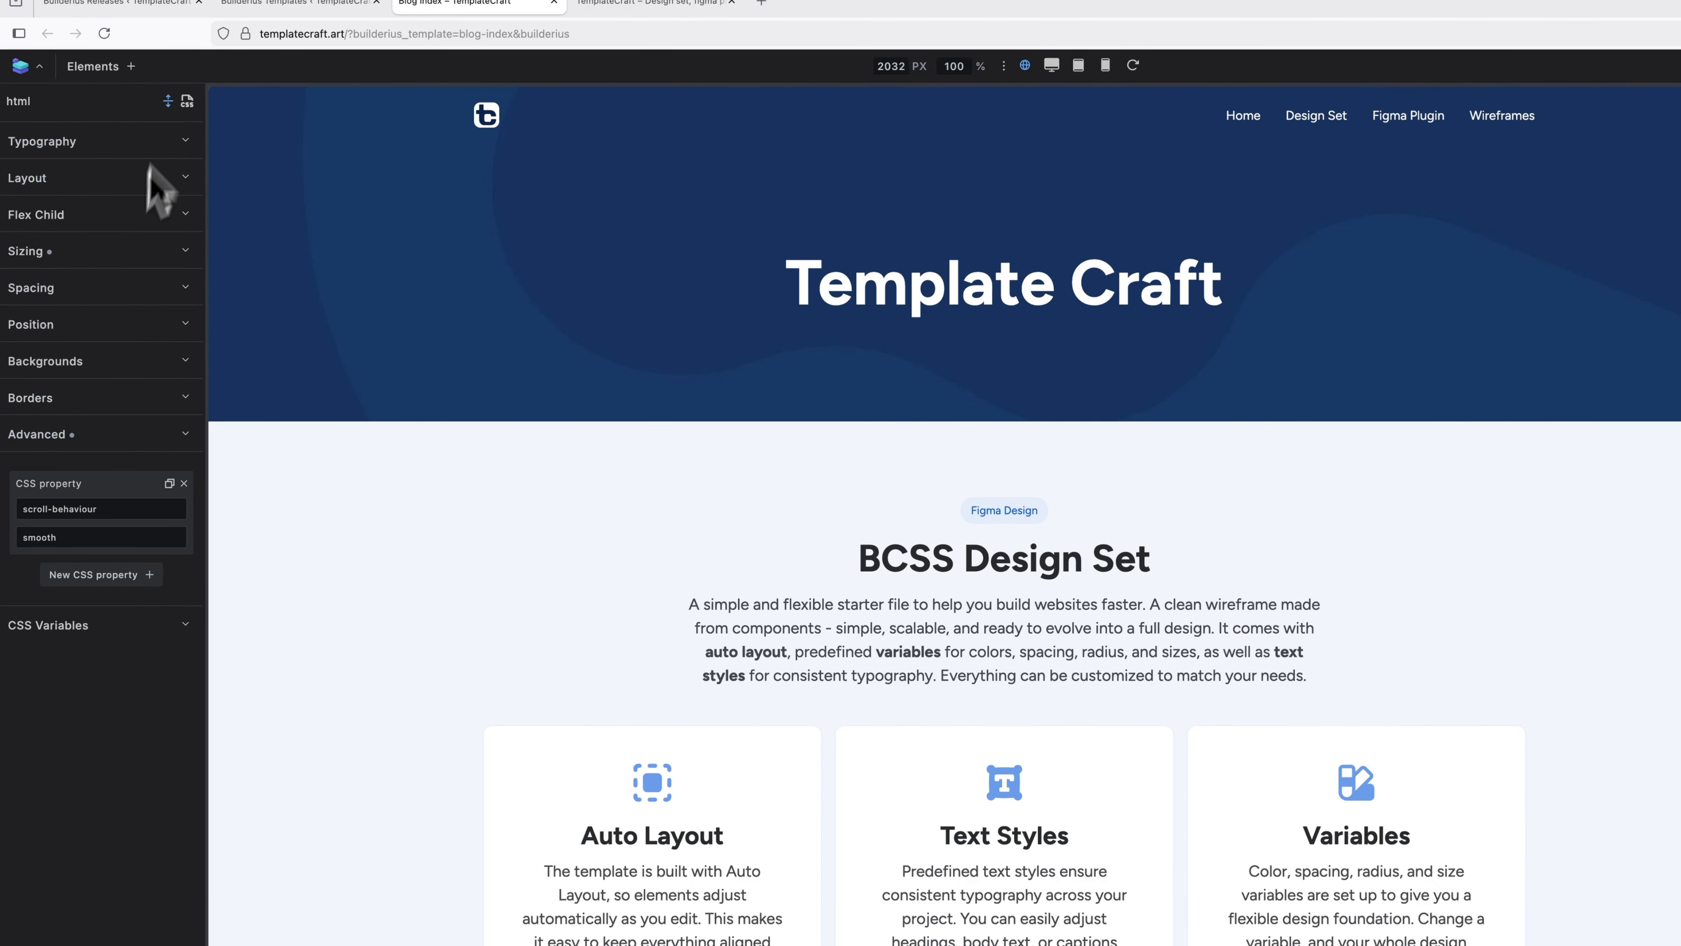
left_click(188, 101)
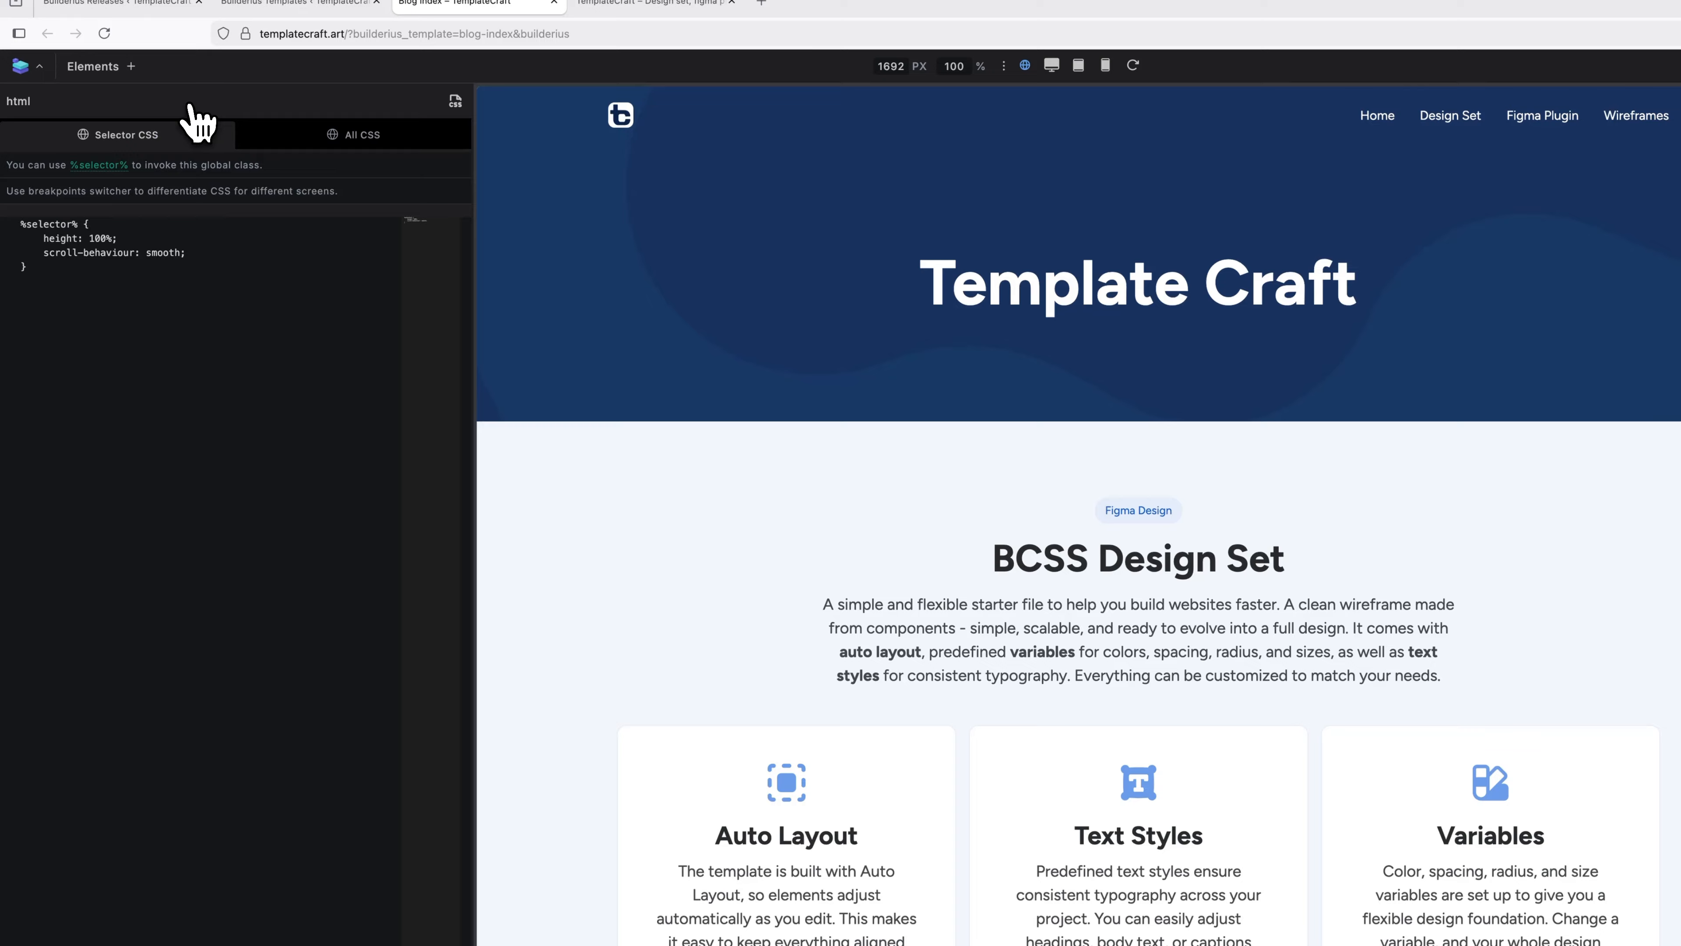
left_click(351, 136)
scroll(242, 424, "down", 1)
scroll(221, 530, "down", 10)
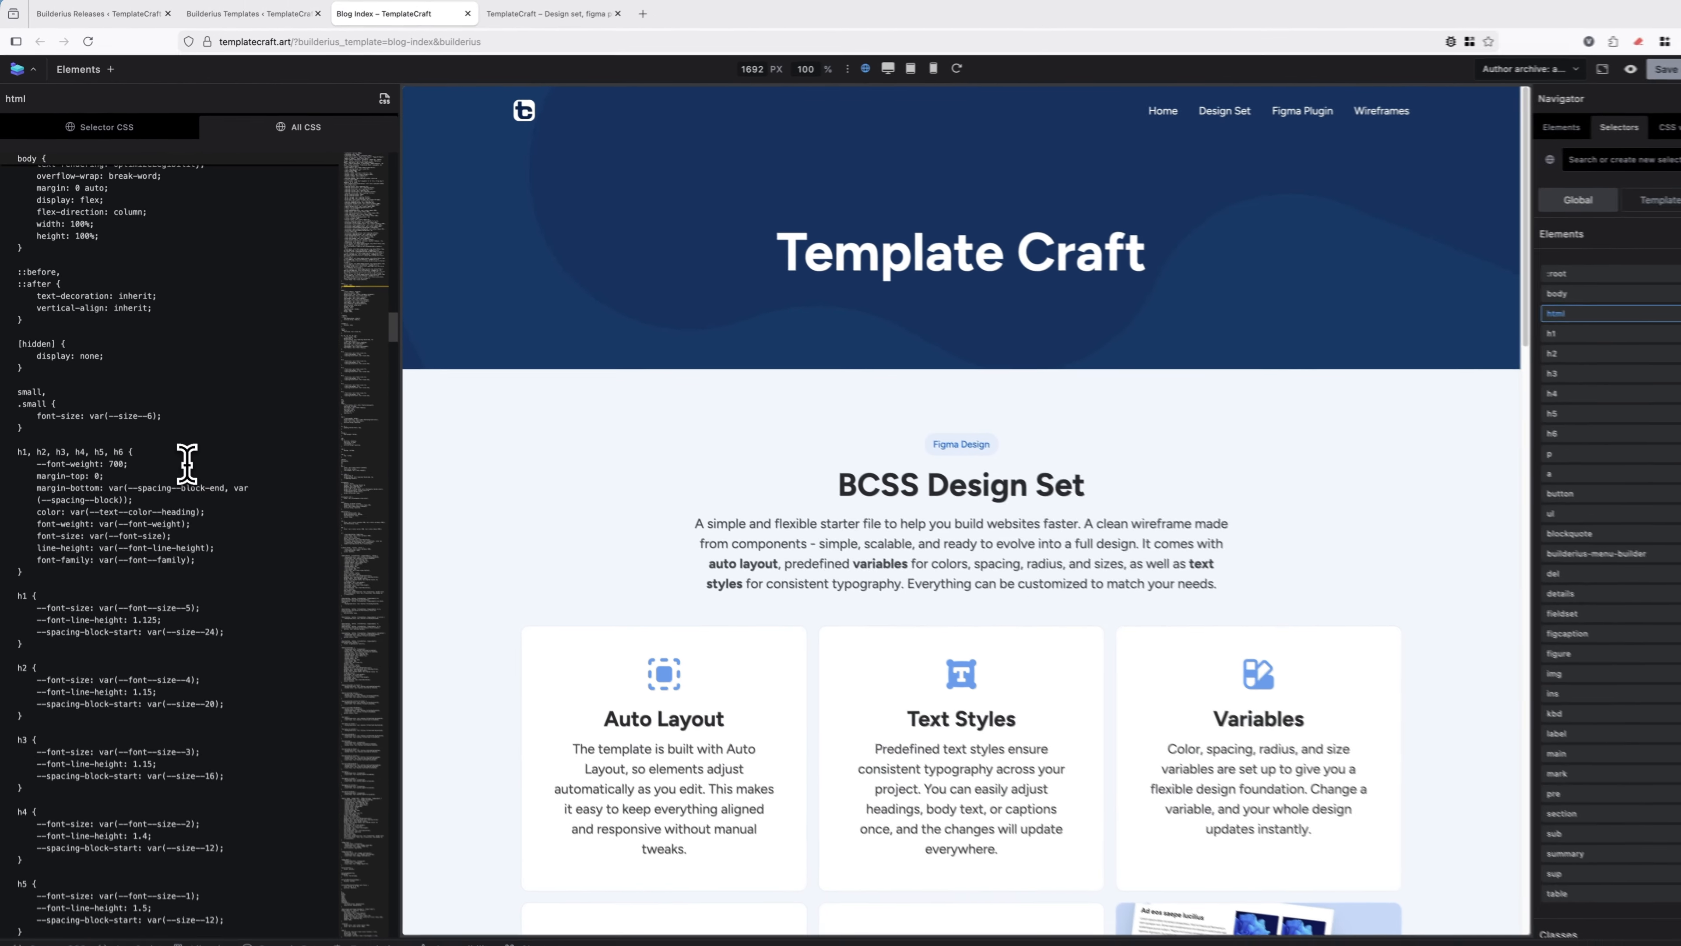
scroll(180, 461, "up", 5)
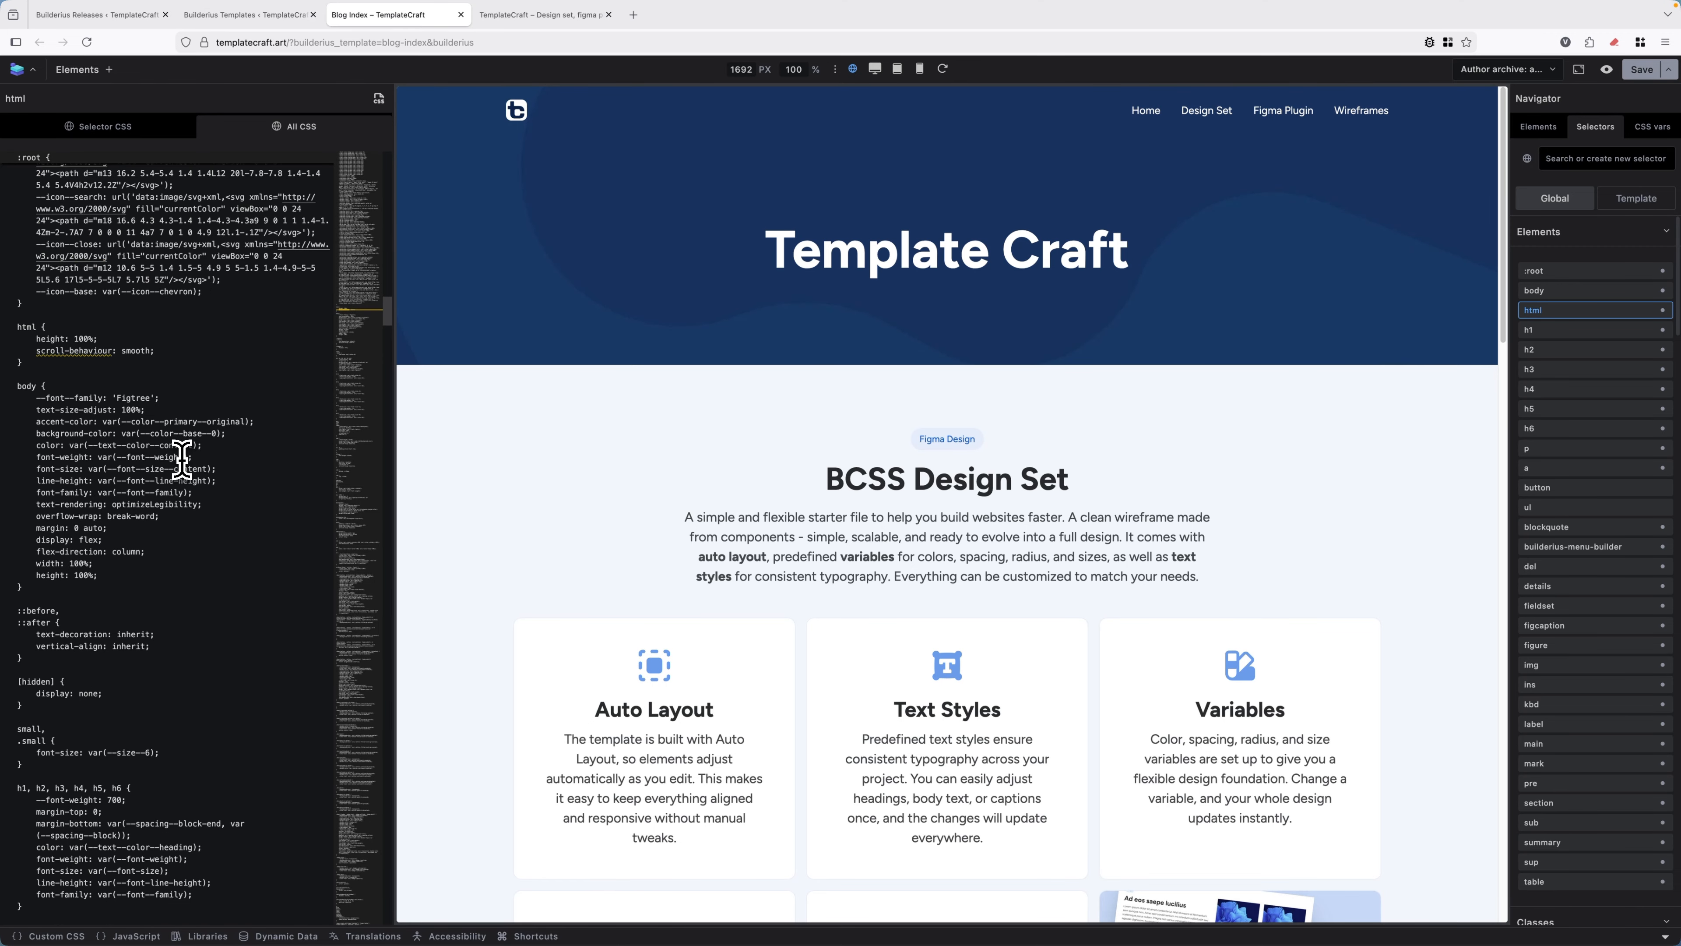
mouse_move(58, 364)
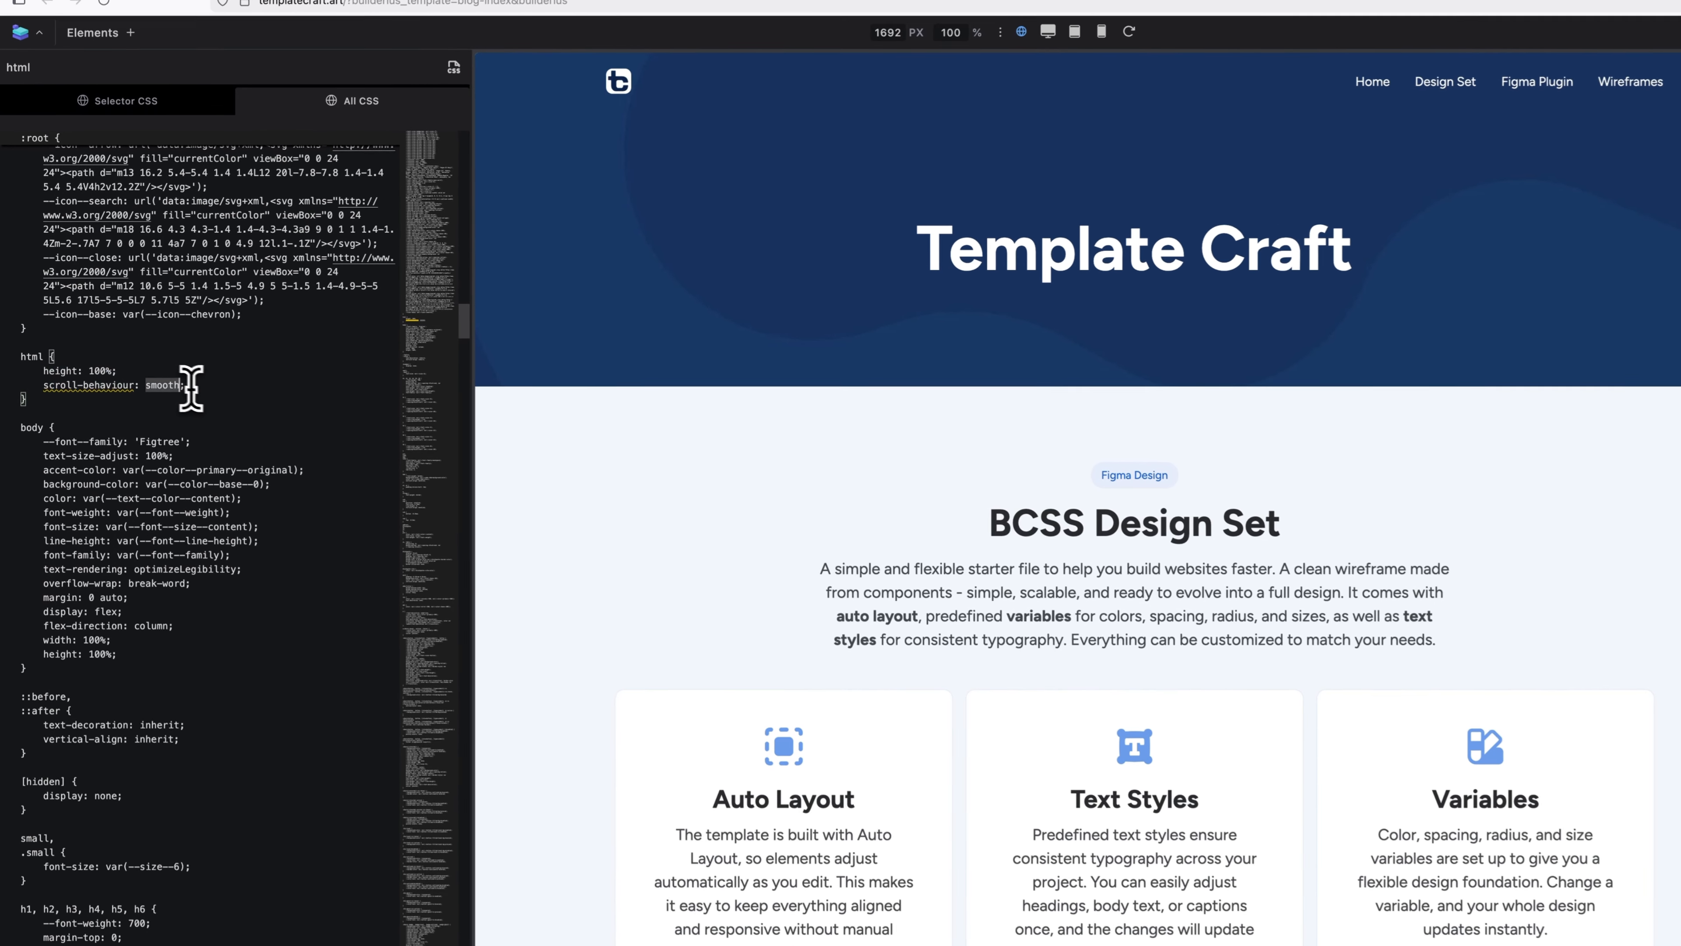
left_click_drag(158, 365, 39, 364)
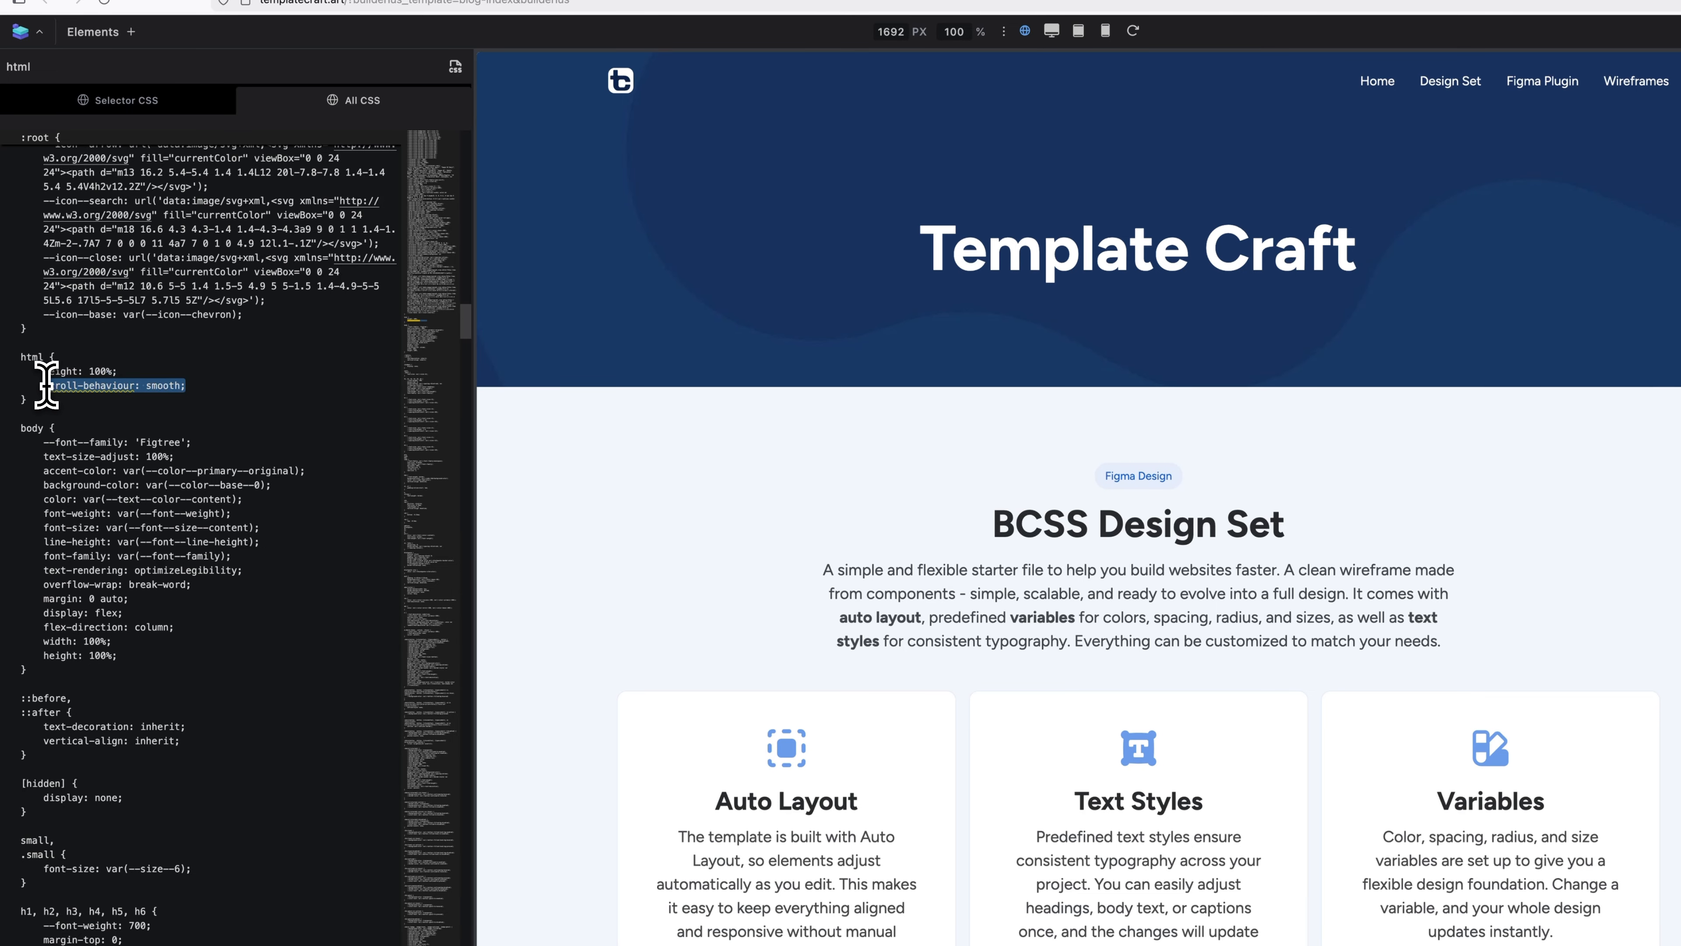
key("BackSpace")
type("scroll")
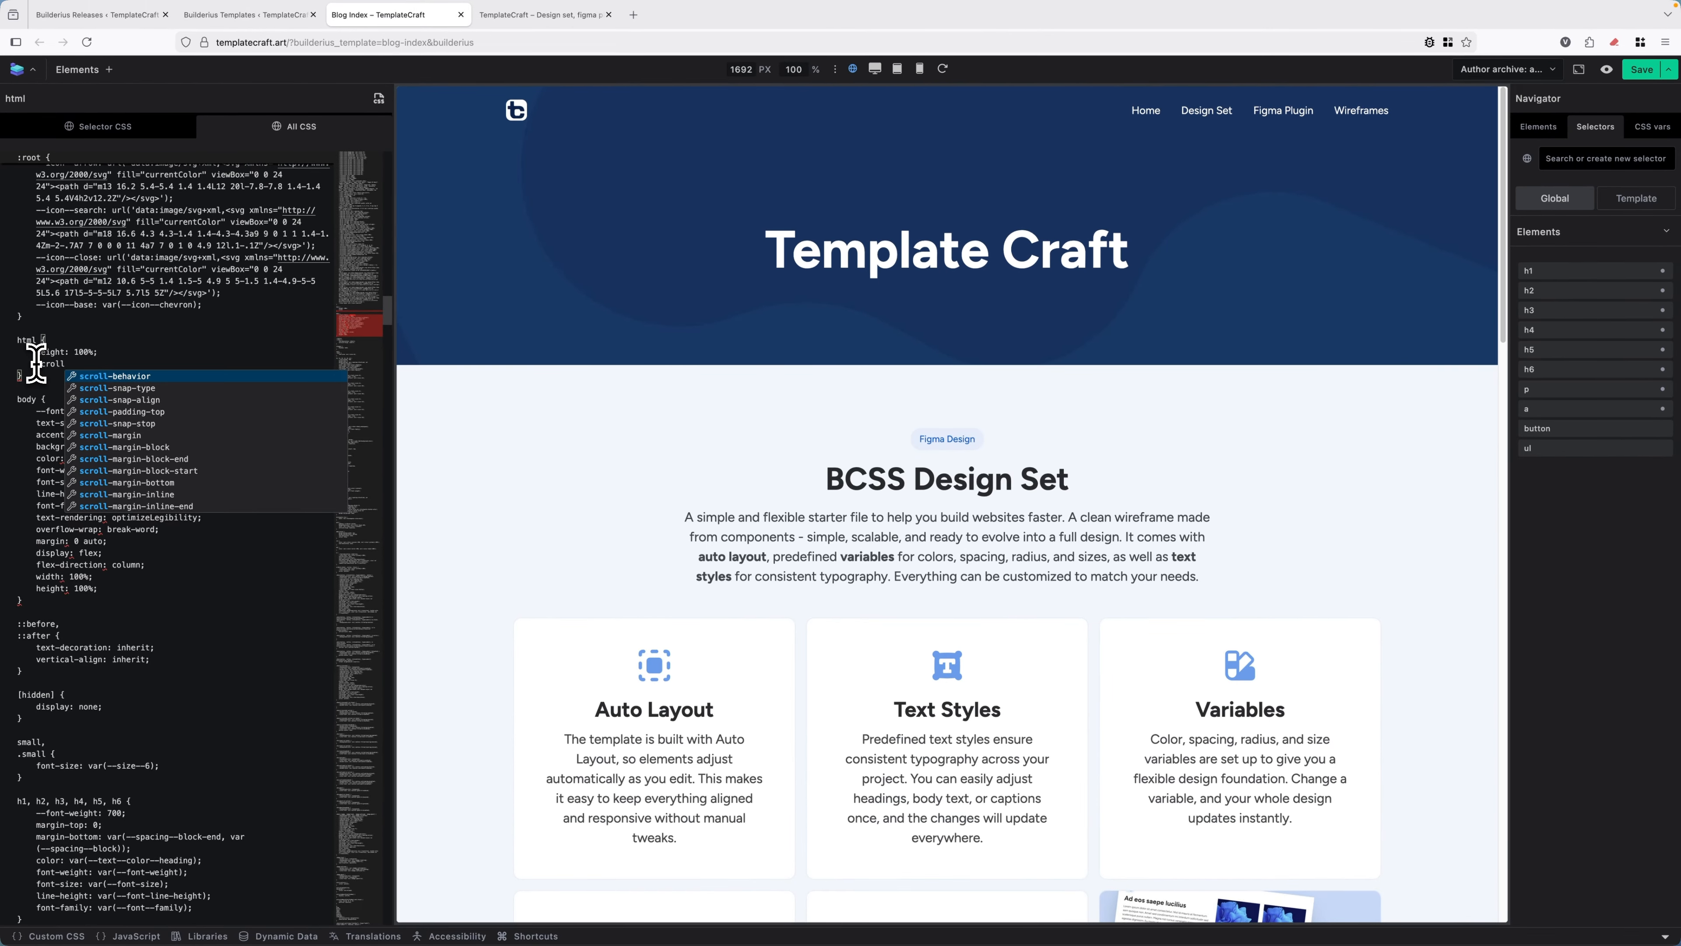
key("Return")
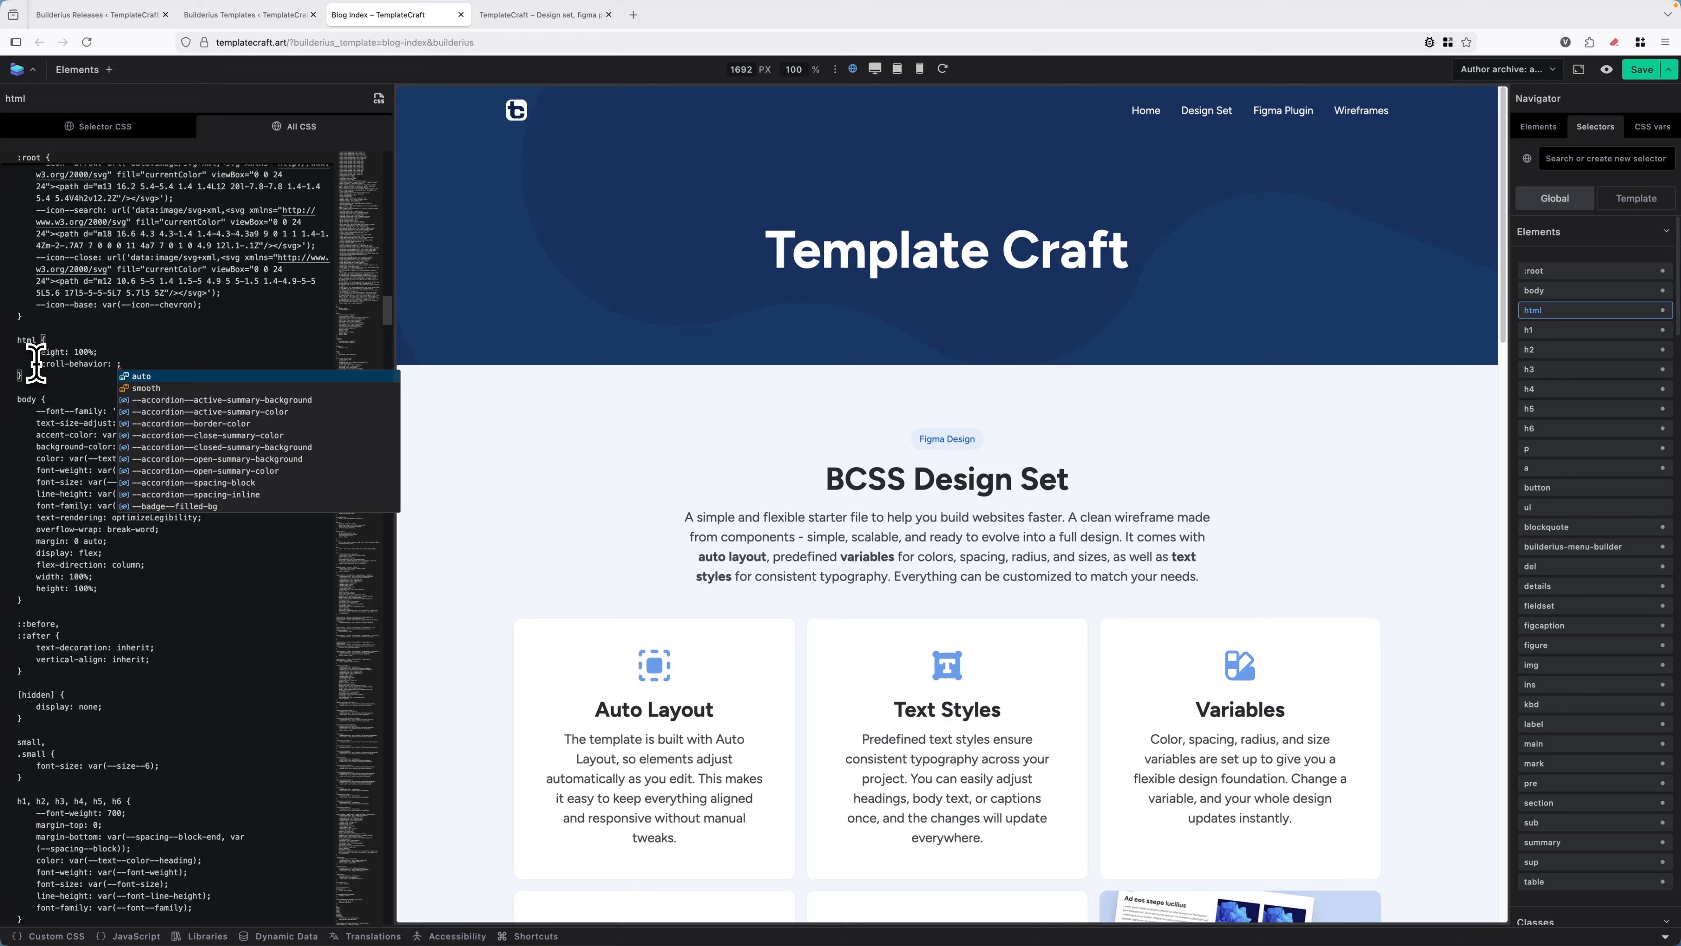
key("Down")
key("Return")
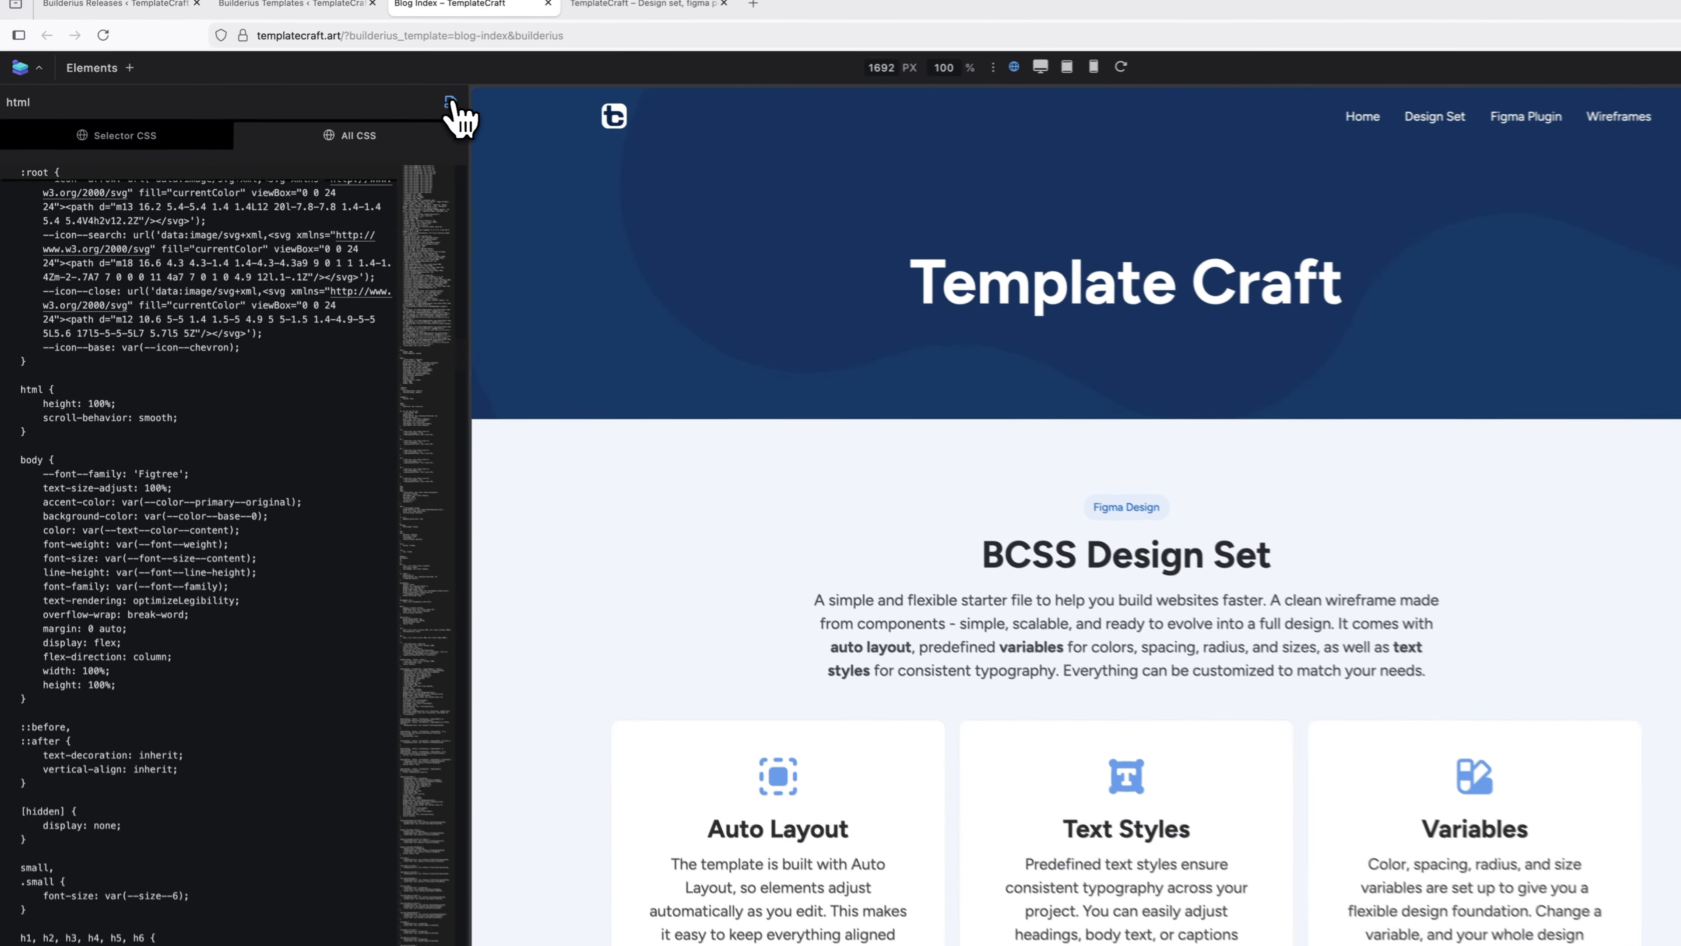
left_click(379, 98)
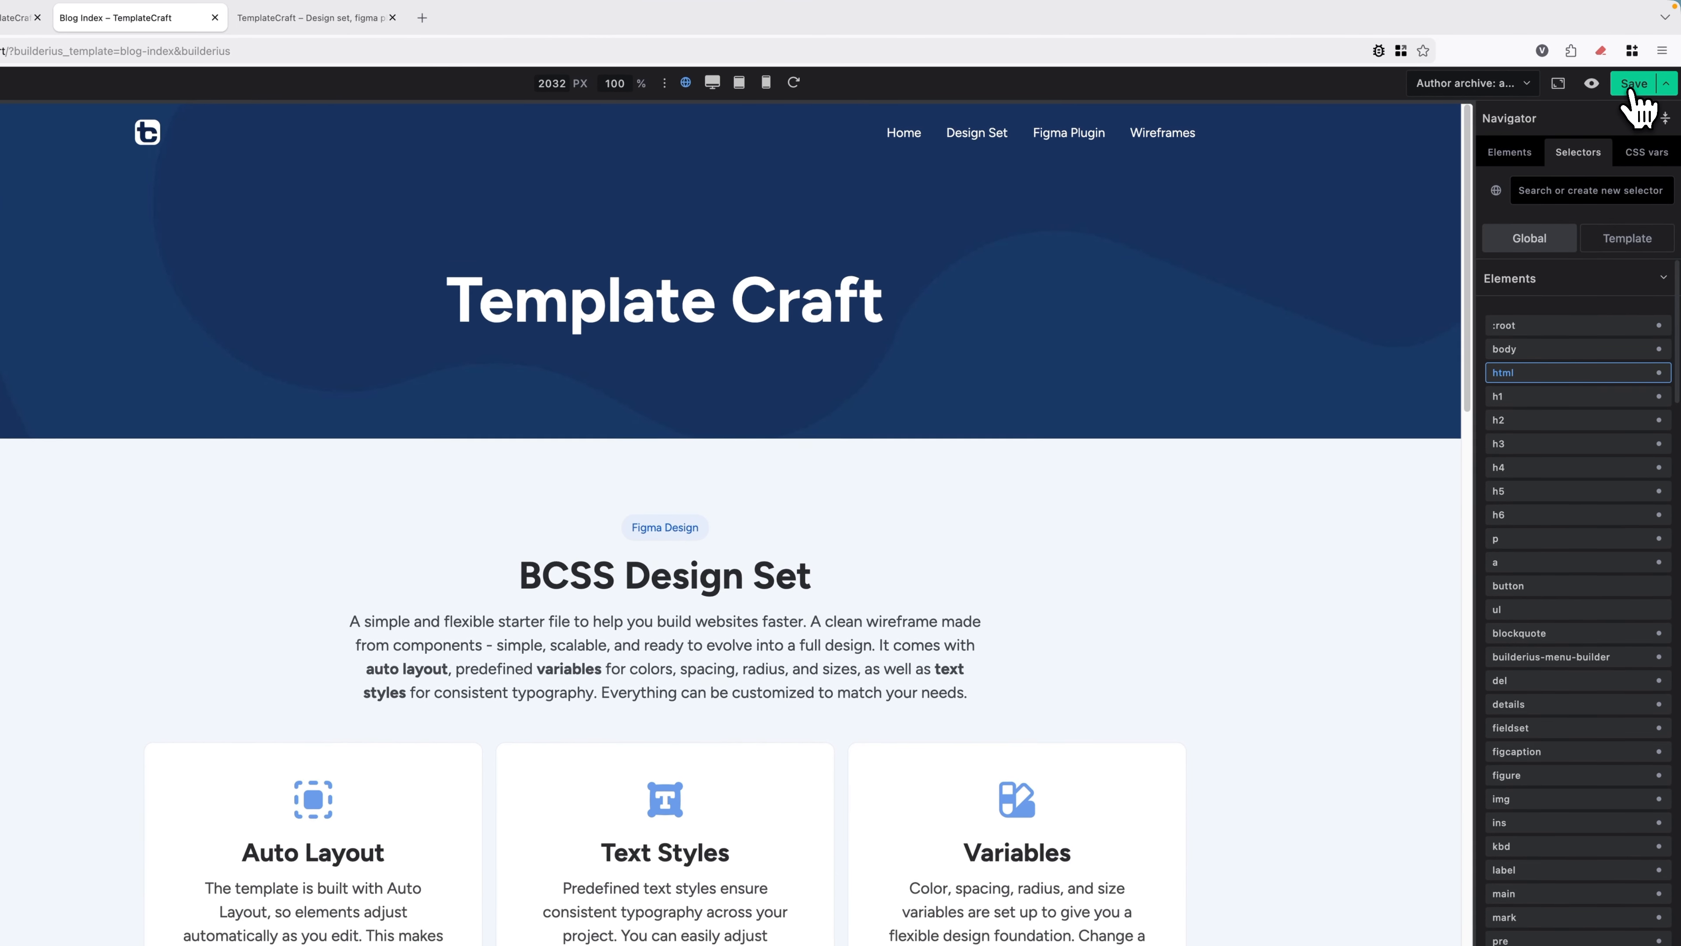
Save the template and test the Design Set and Wireframes navigation links on the live page, returning to the header after each.
left_click(1632, 91)
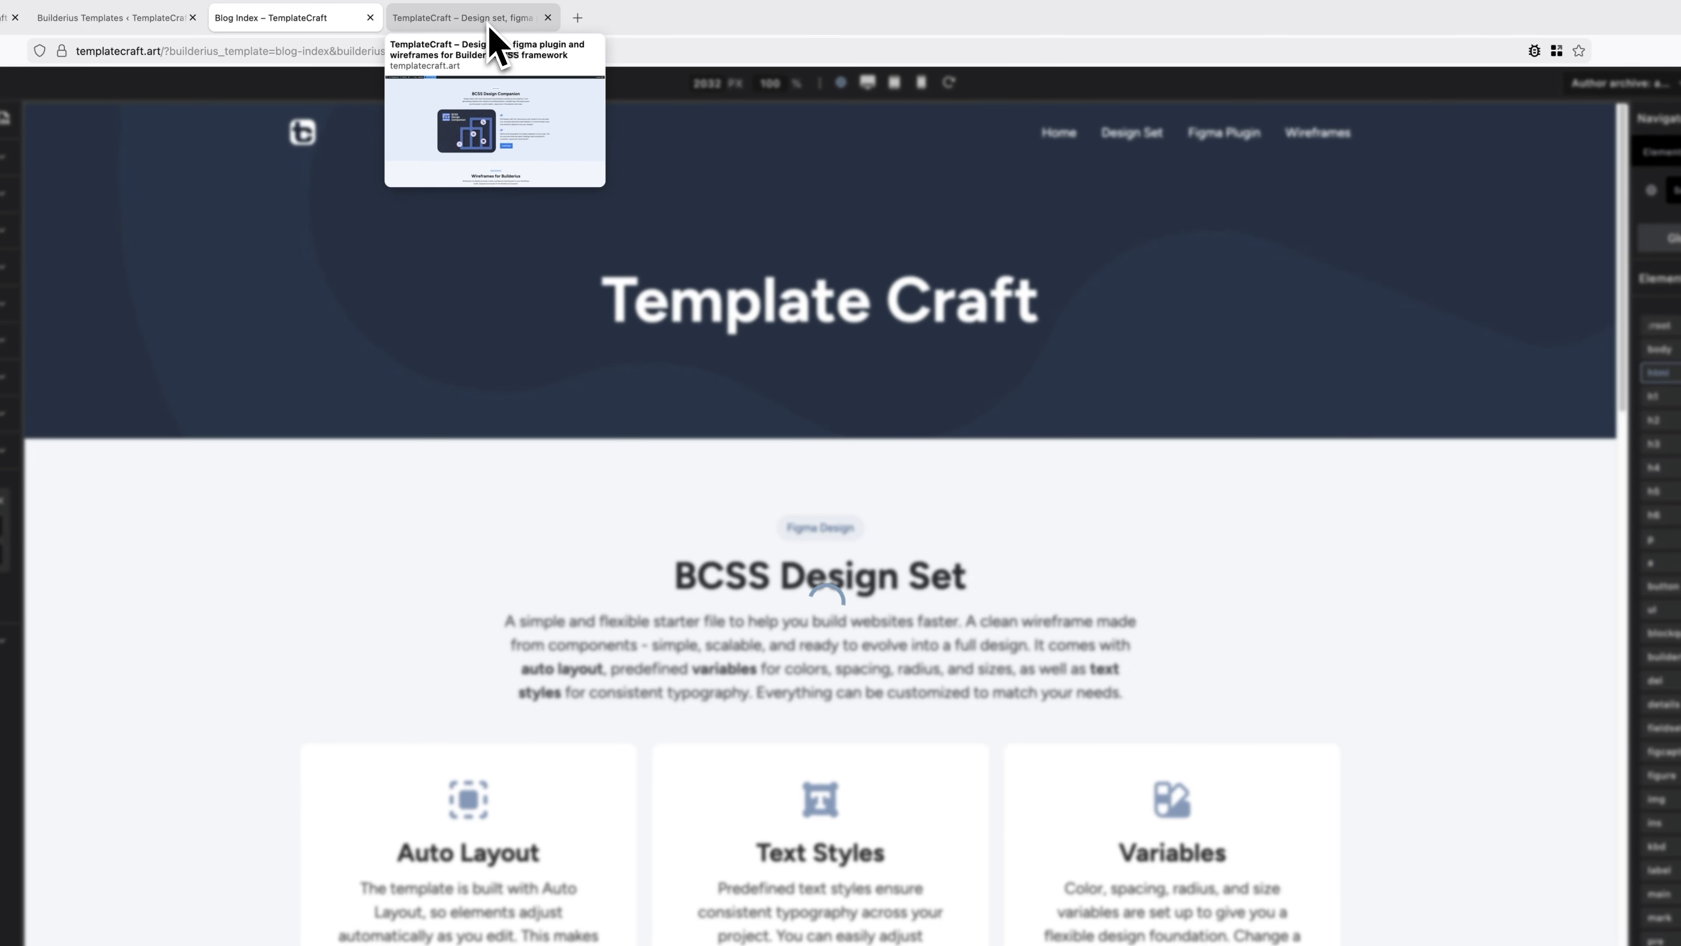
left_click(487, 20)
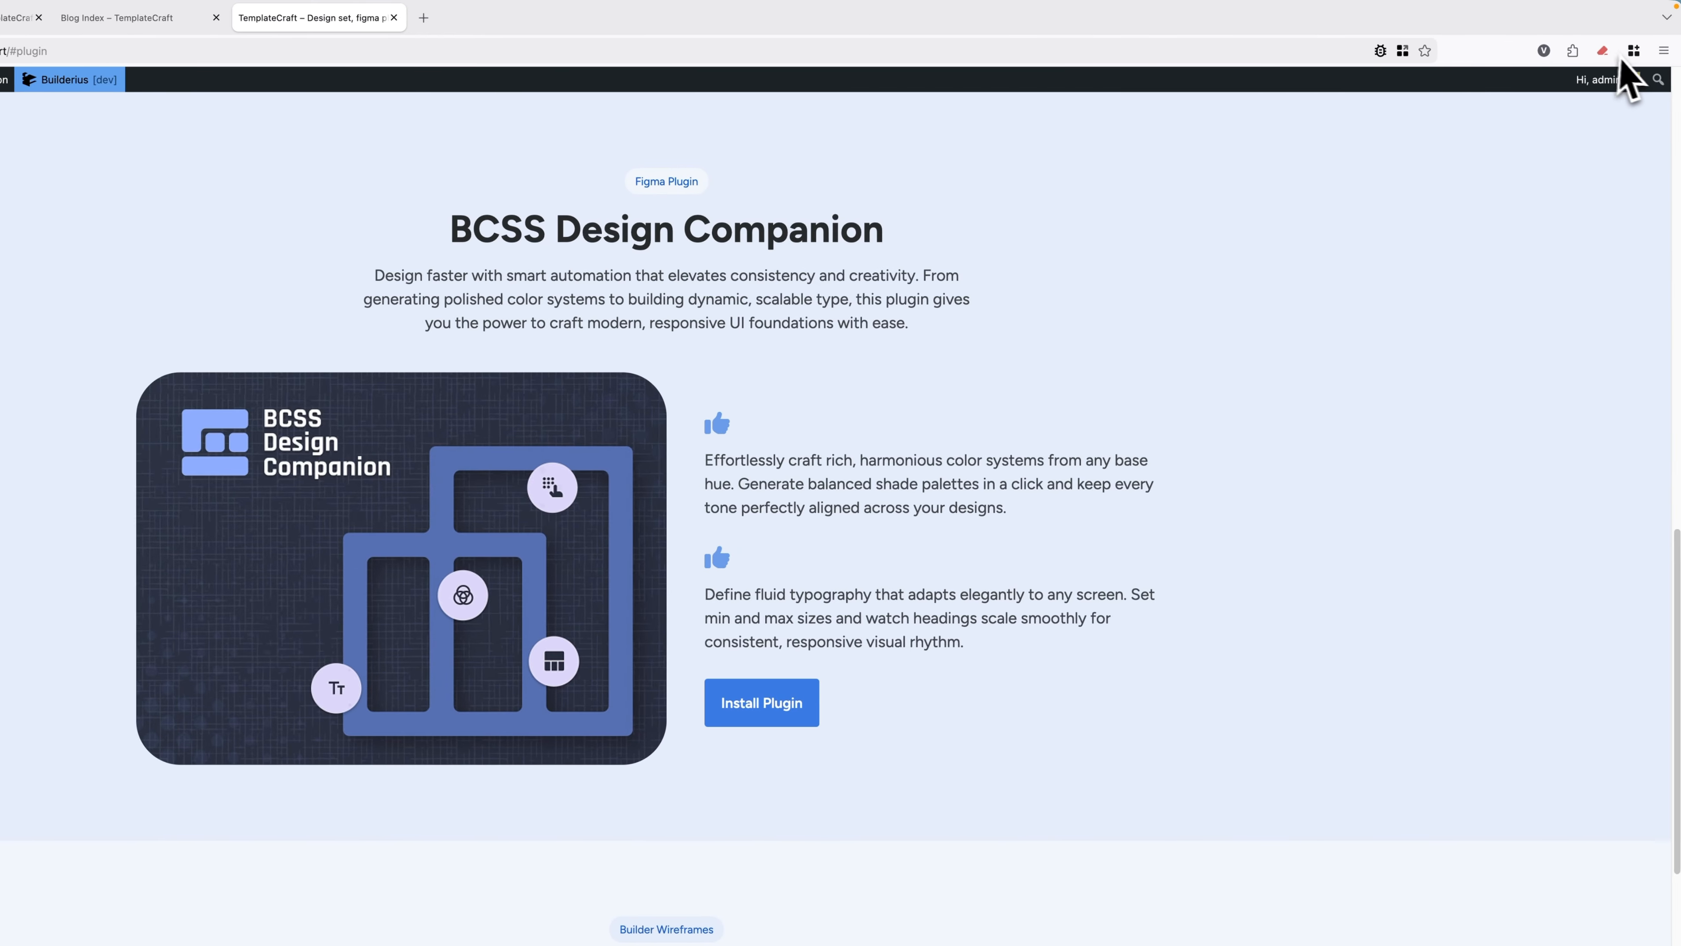
scroll(1413, 370, "up", 15)
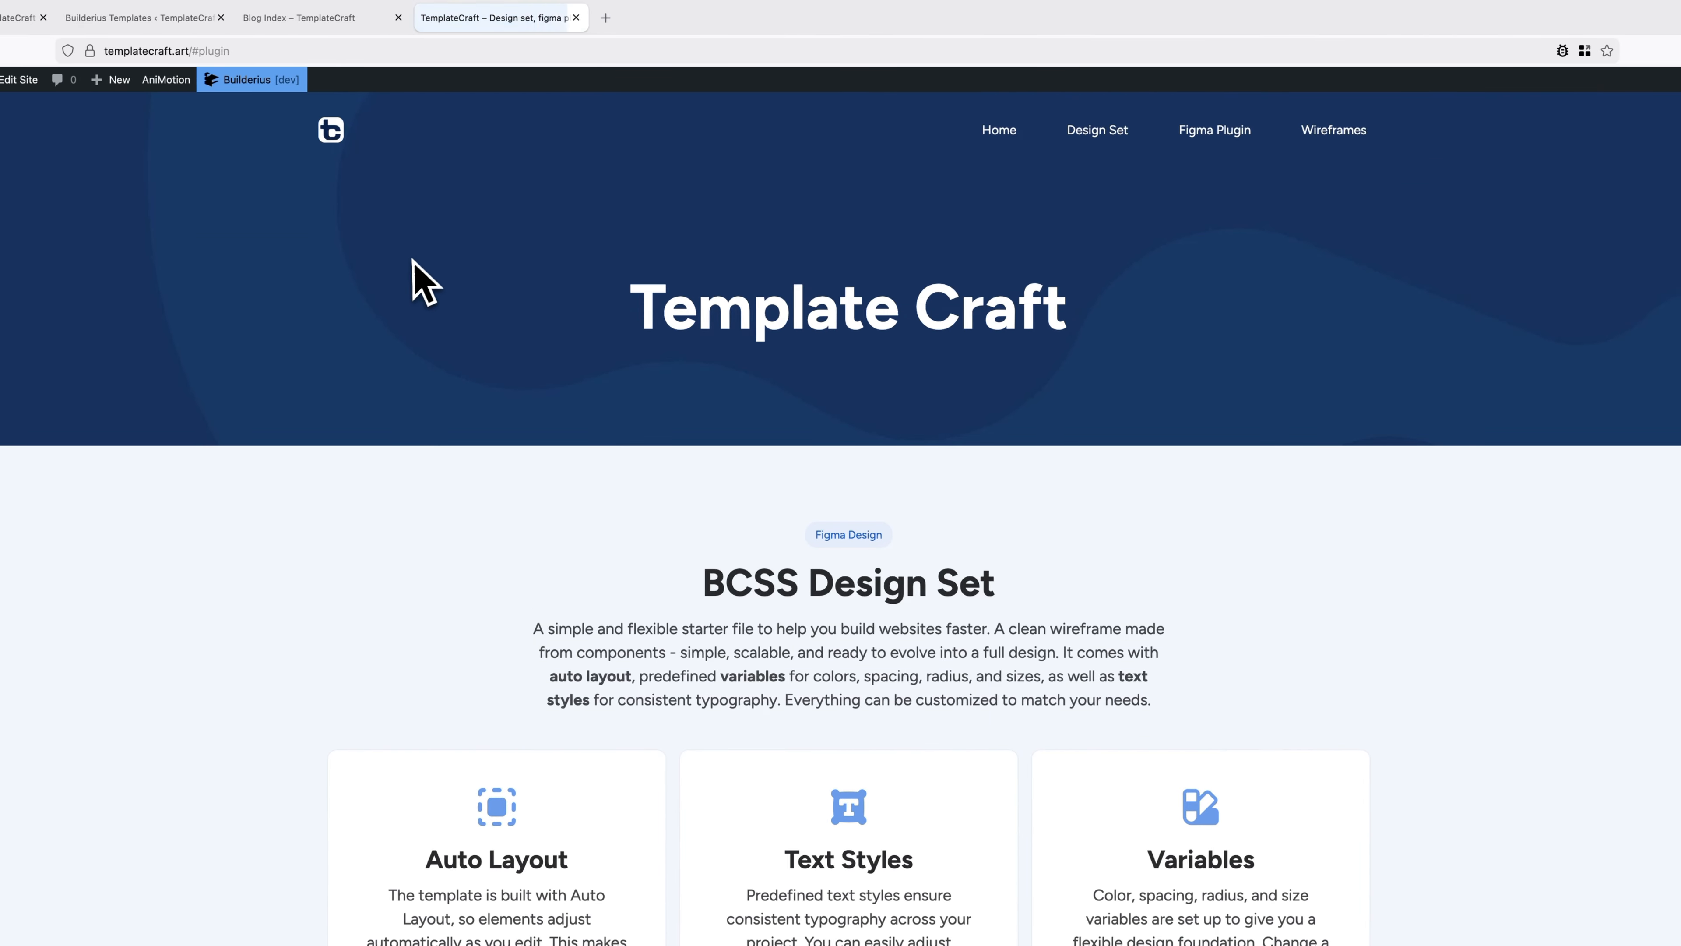
left_click(1099, 131)
scroll(1332, 256, "up", 5)
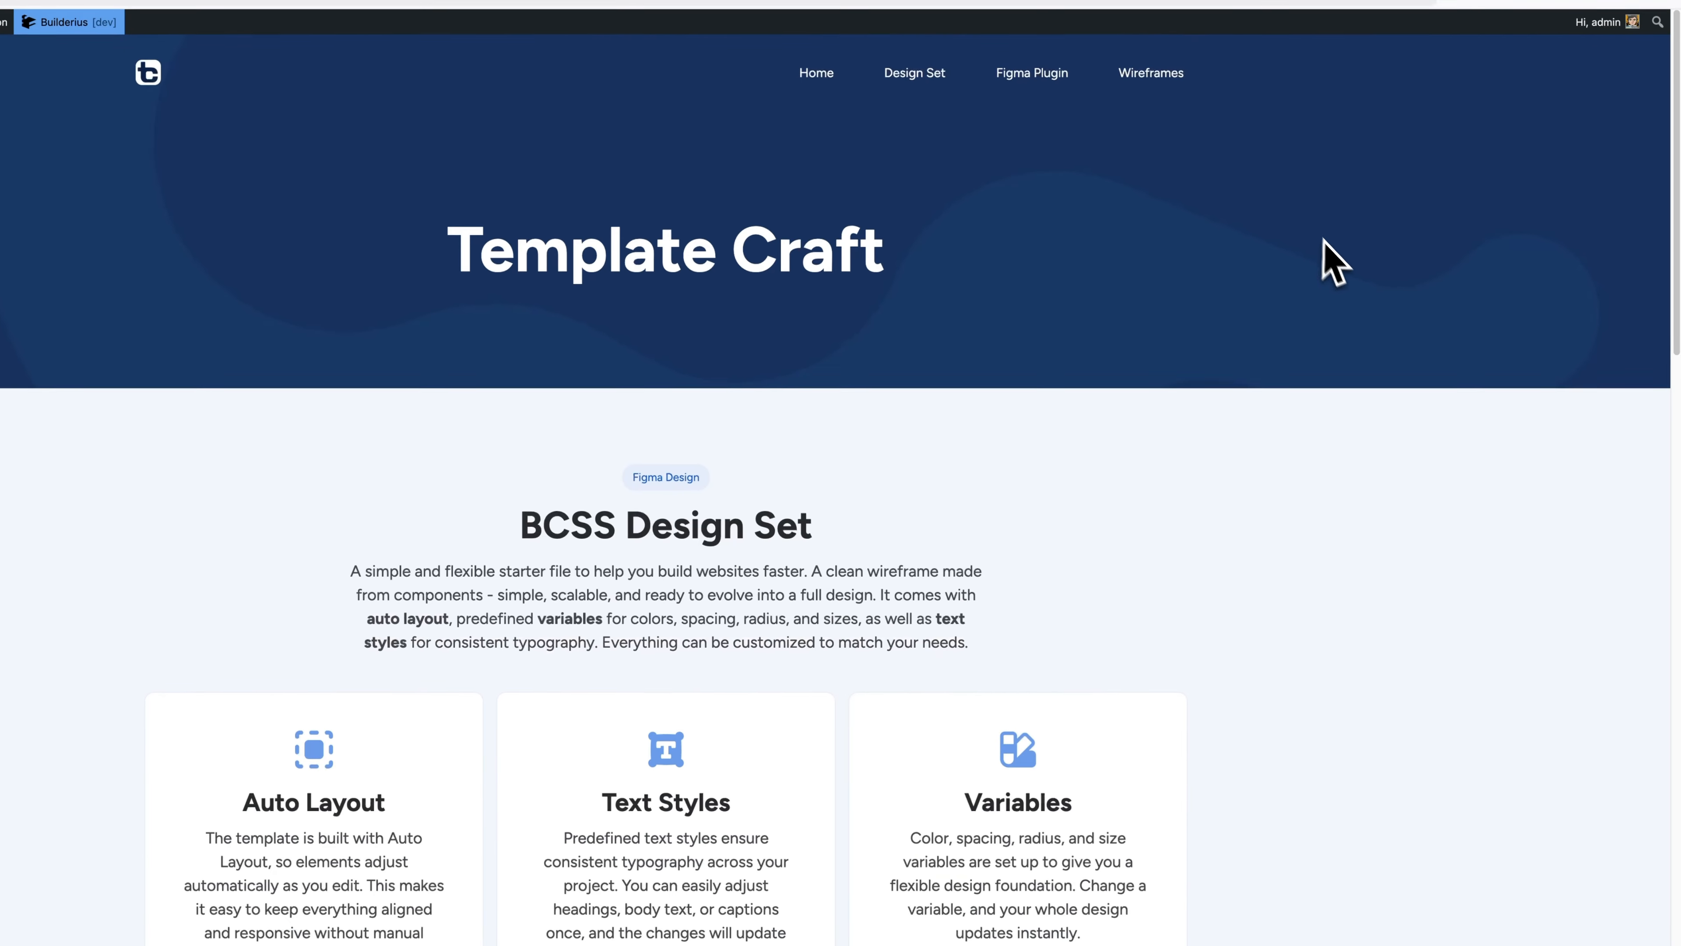
left_click(1153, 70)
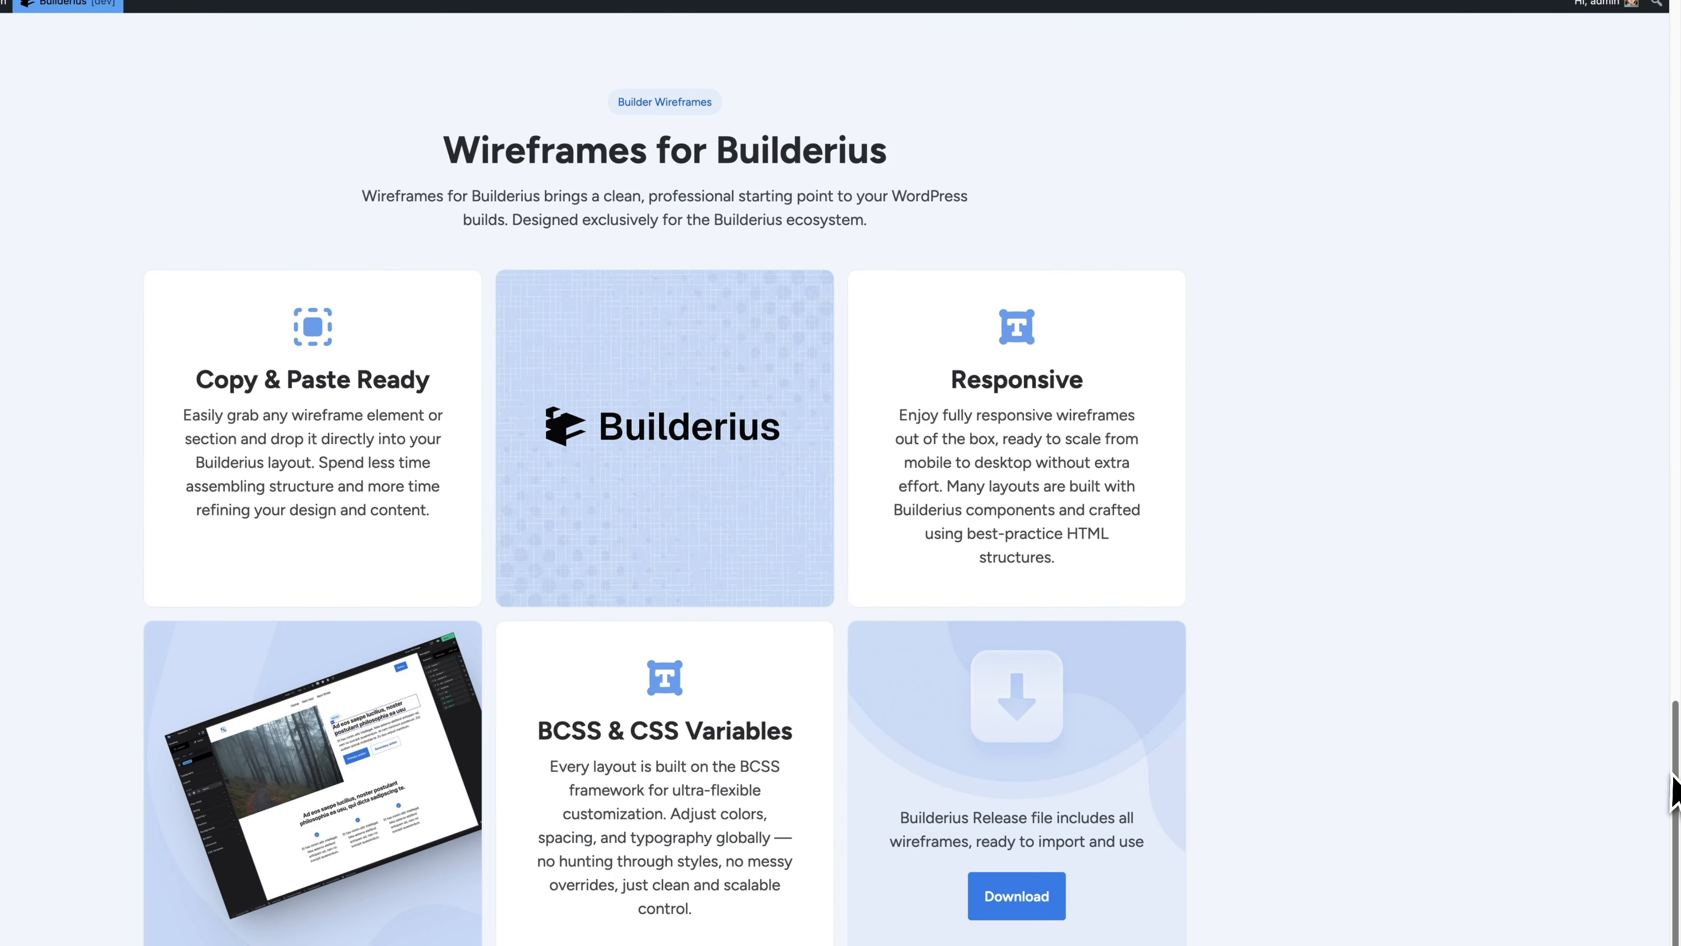
left_click_drag(1669, 678, 1668, 81)
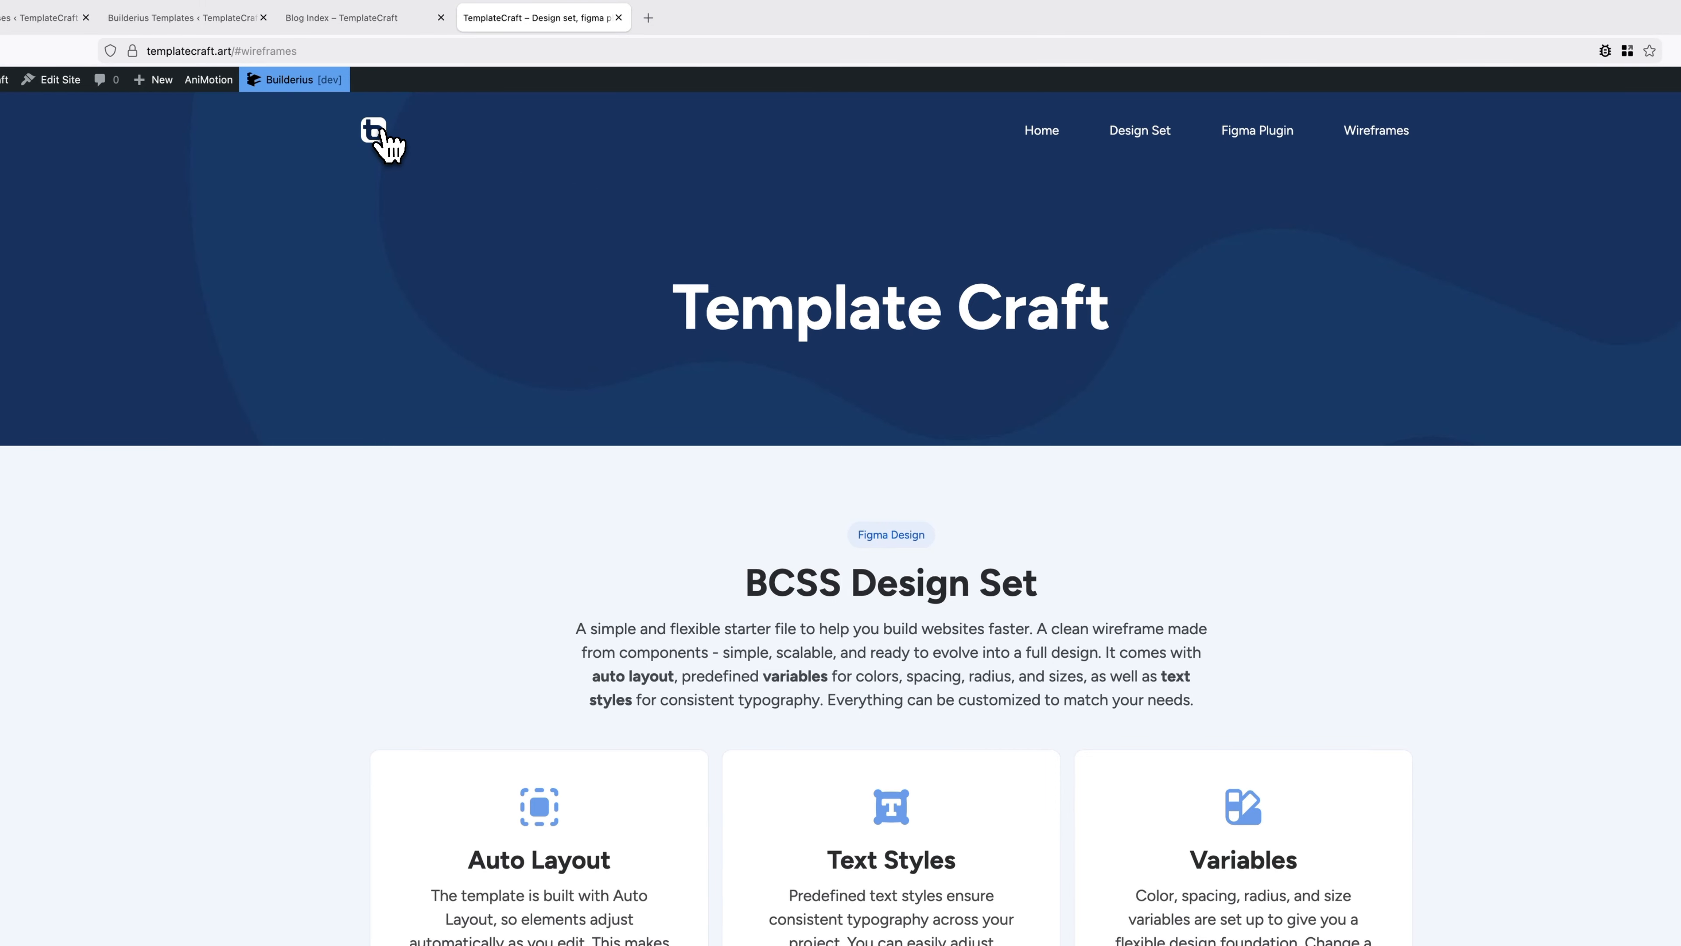
In the builder, inspect the alt text and loading settings of the Use Template card's image and look over the page sections.
left_click(339, 21)
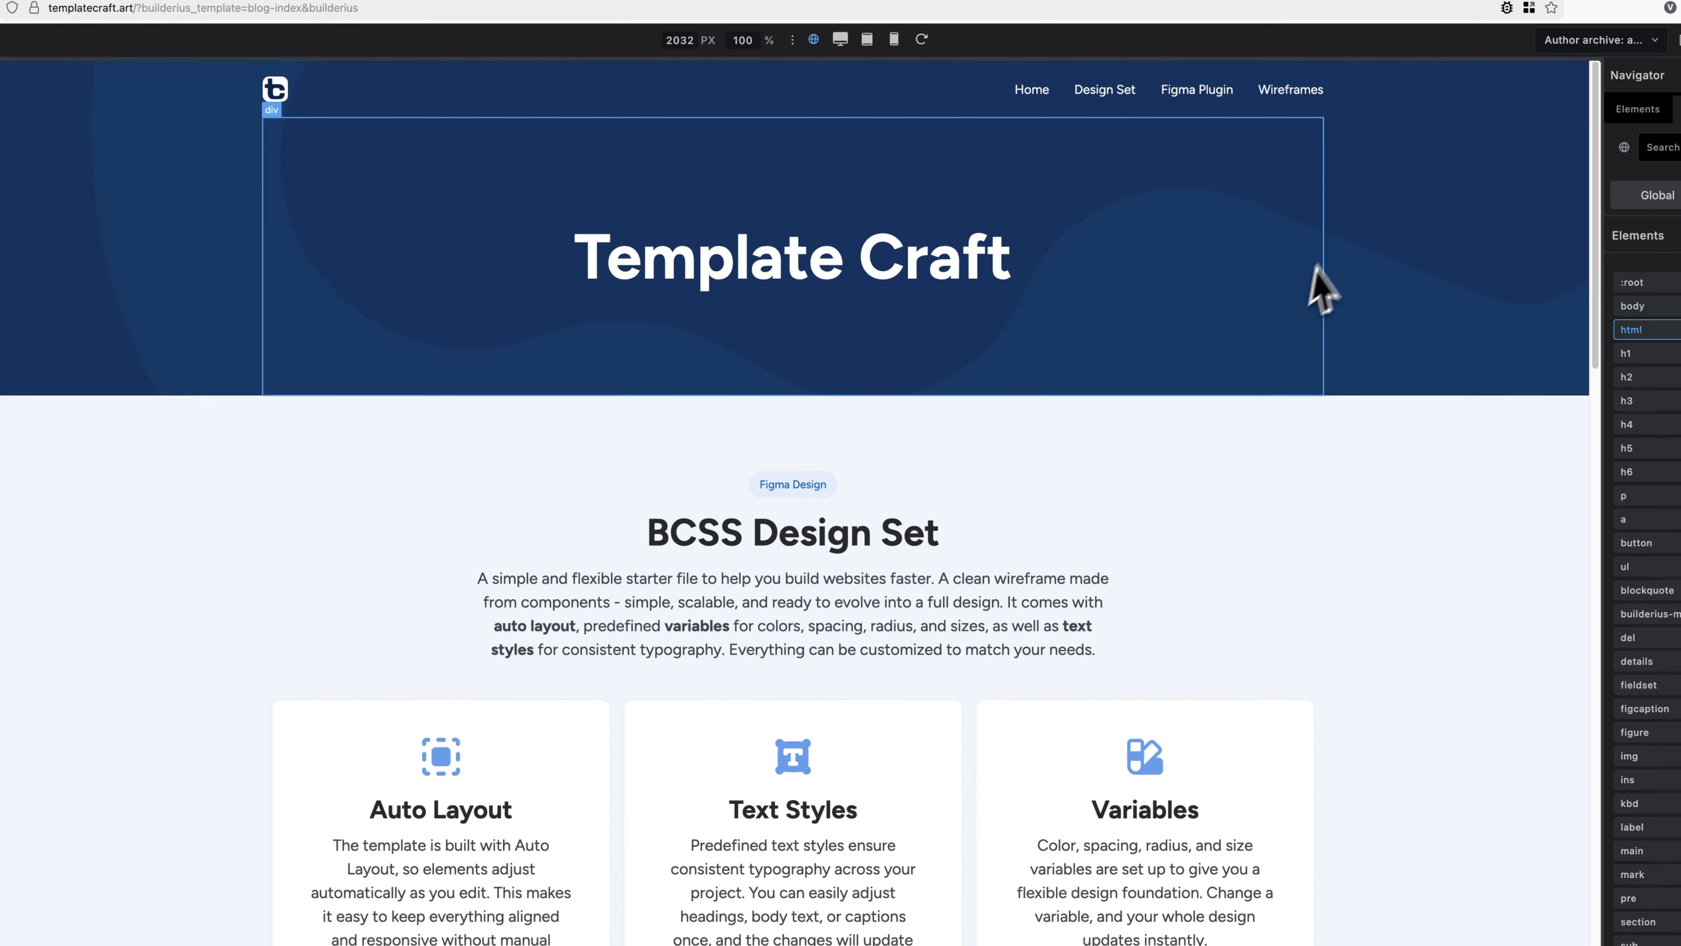
scroll(1390, 330, "down", 8)
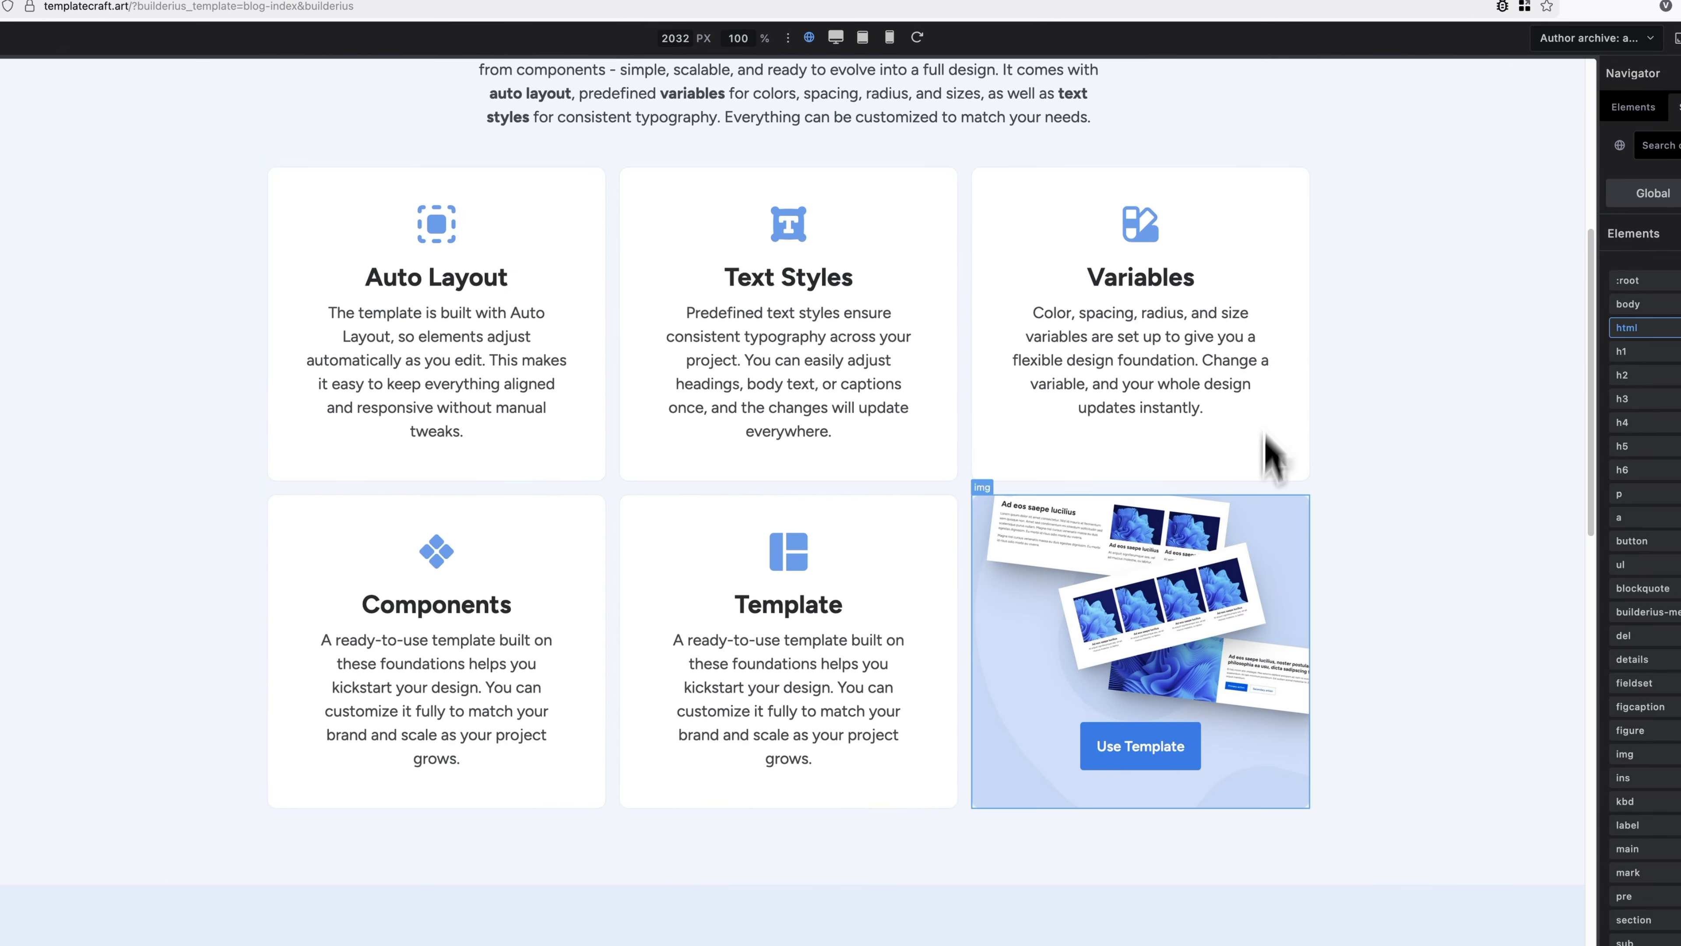
left_click(1001, 515)
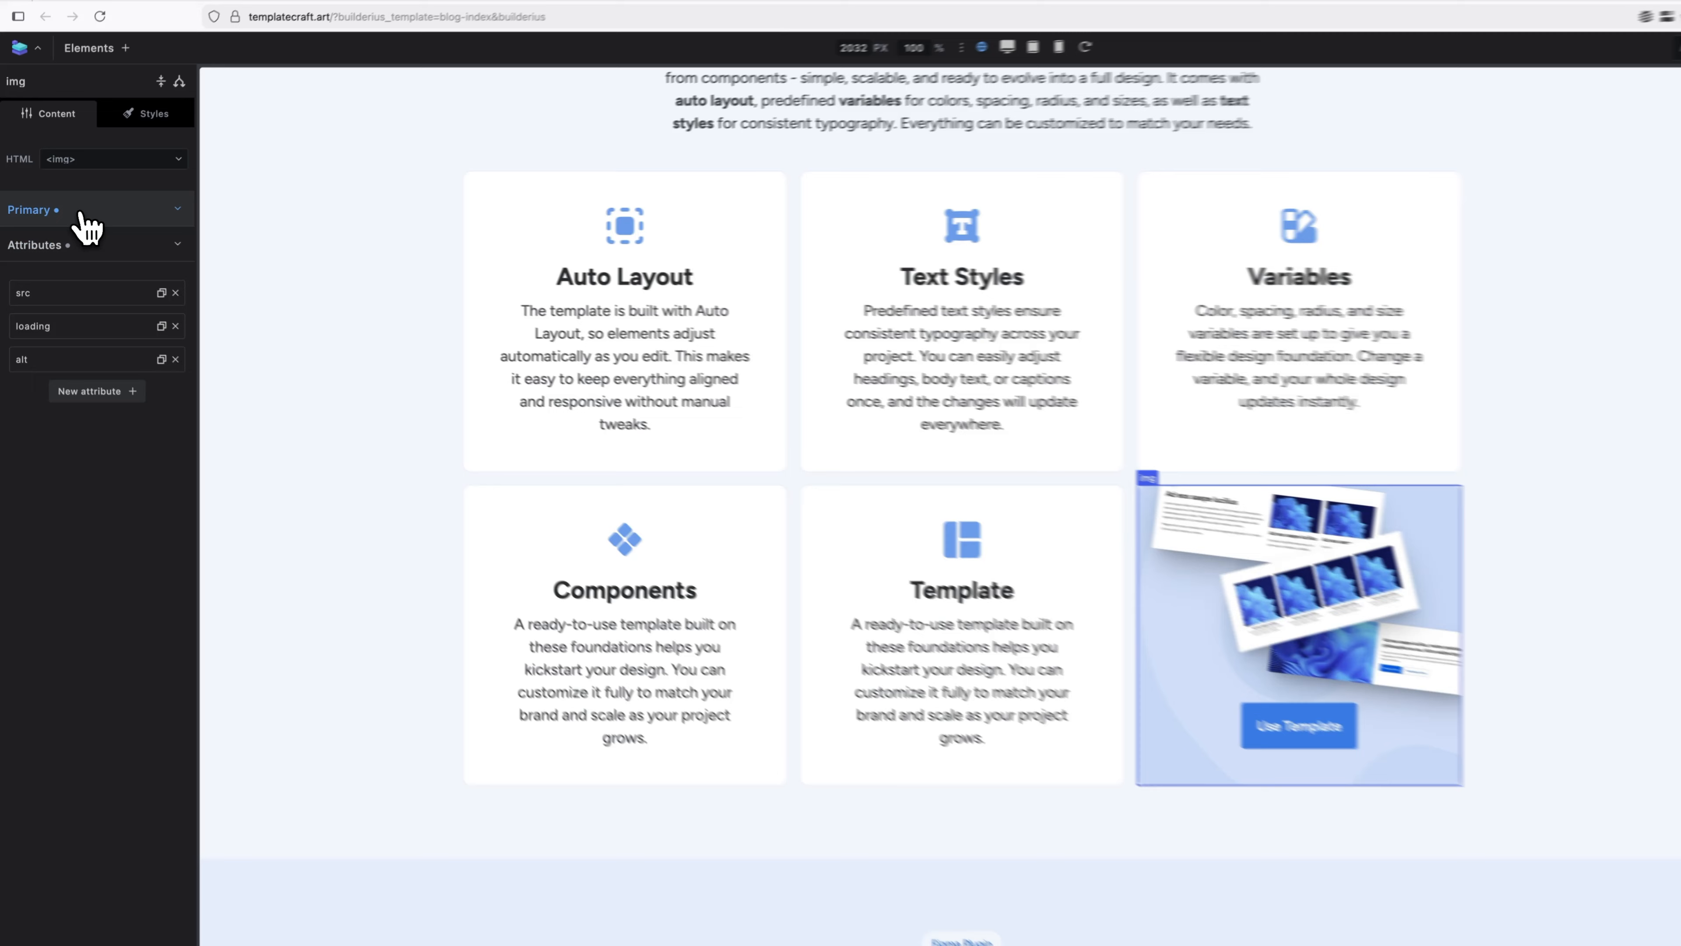
left_click(81, 215)
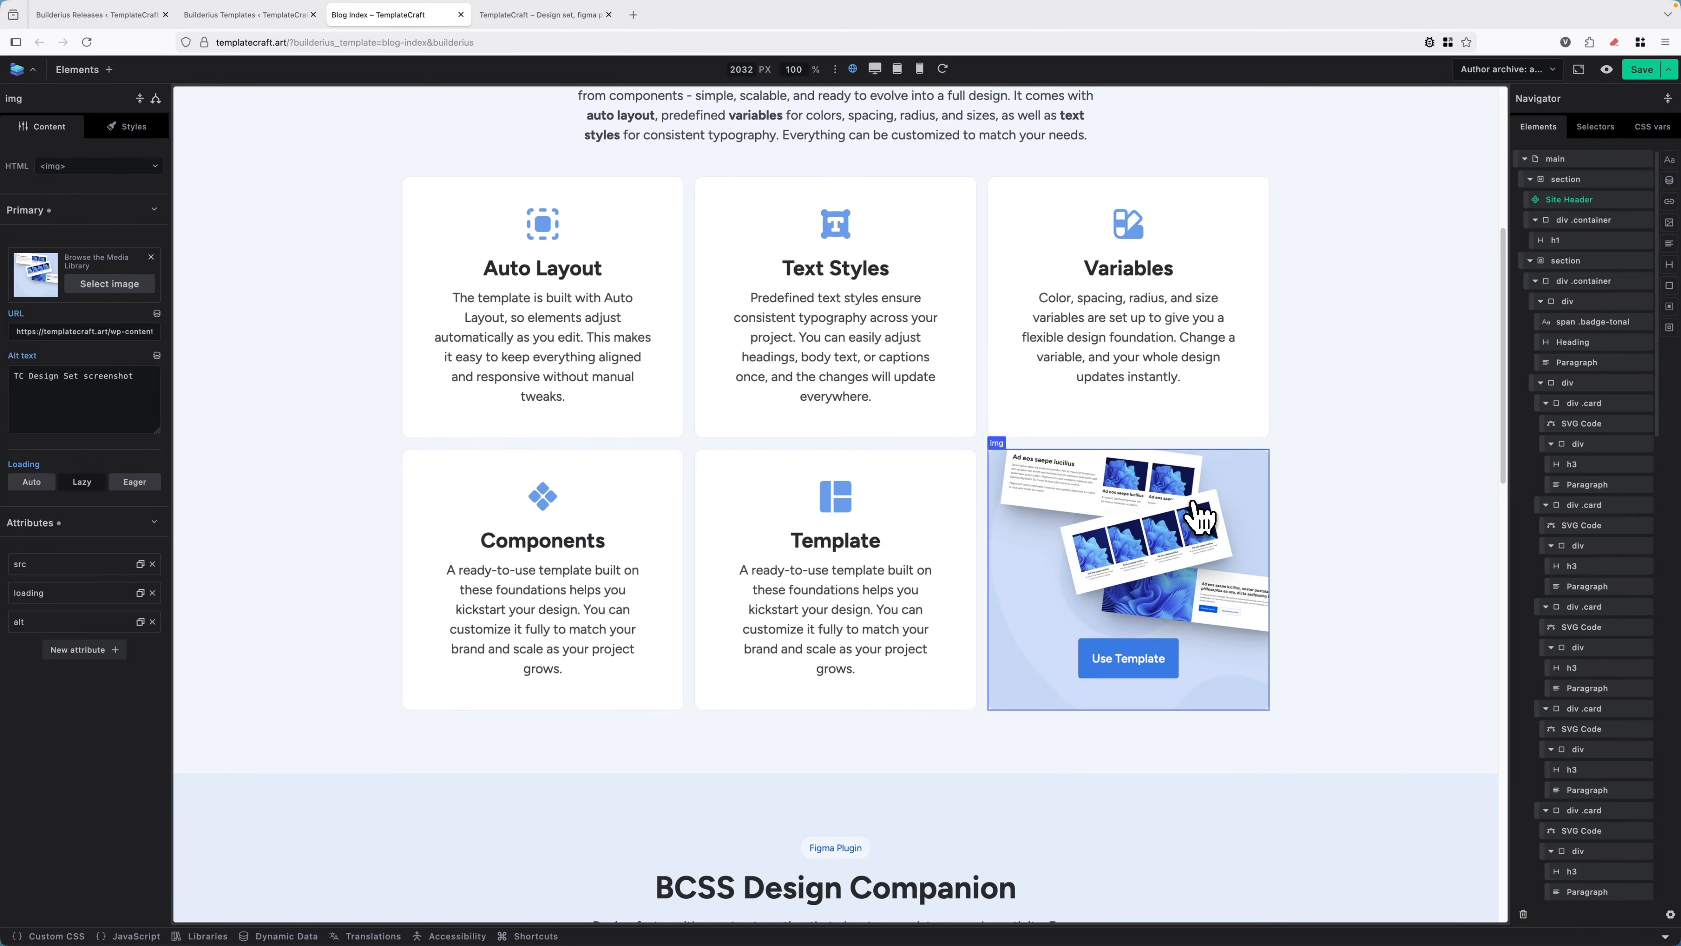
scroll(1198, 513, "up", 7)
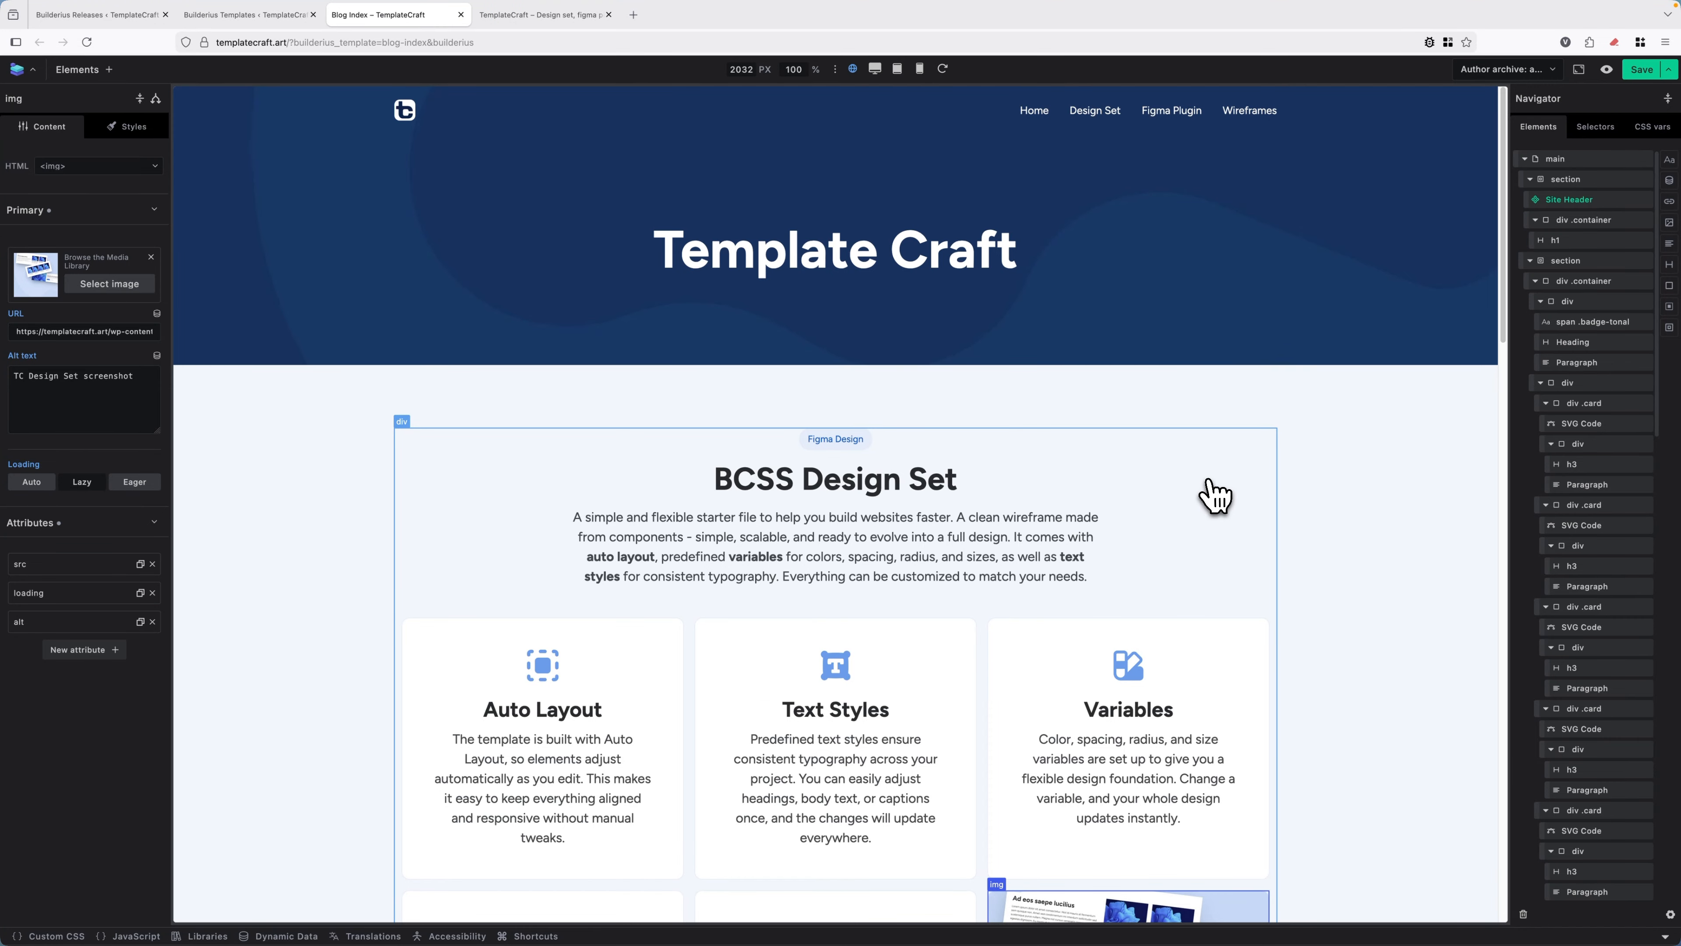
scroll(1242, 507, "down", 15)
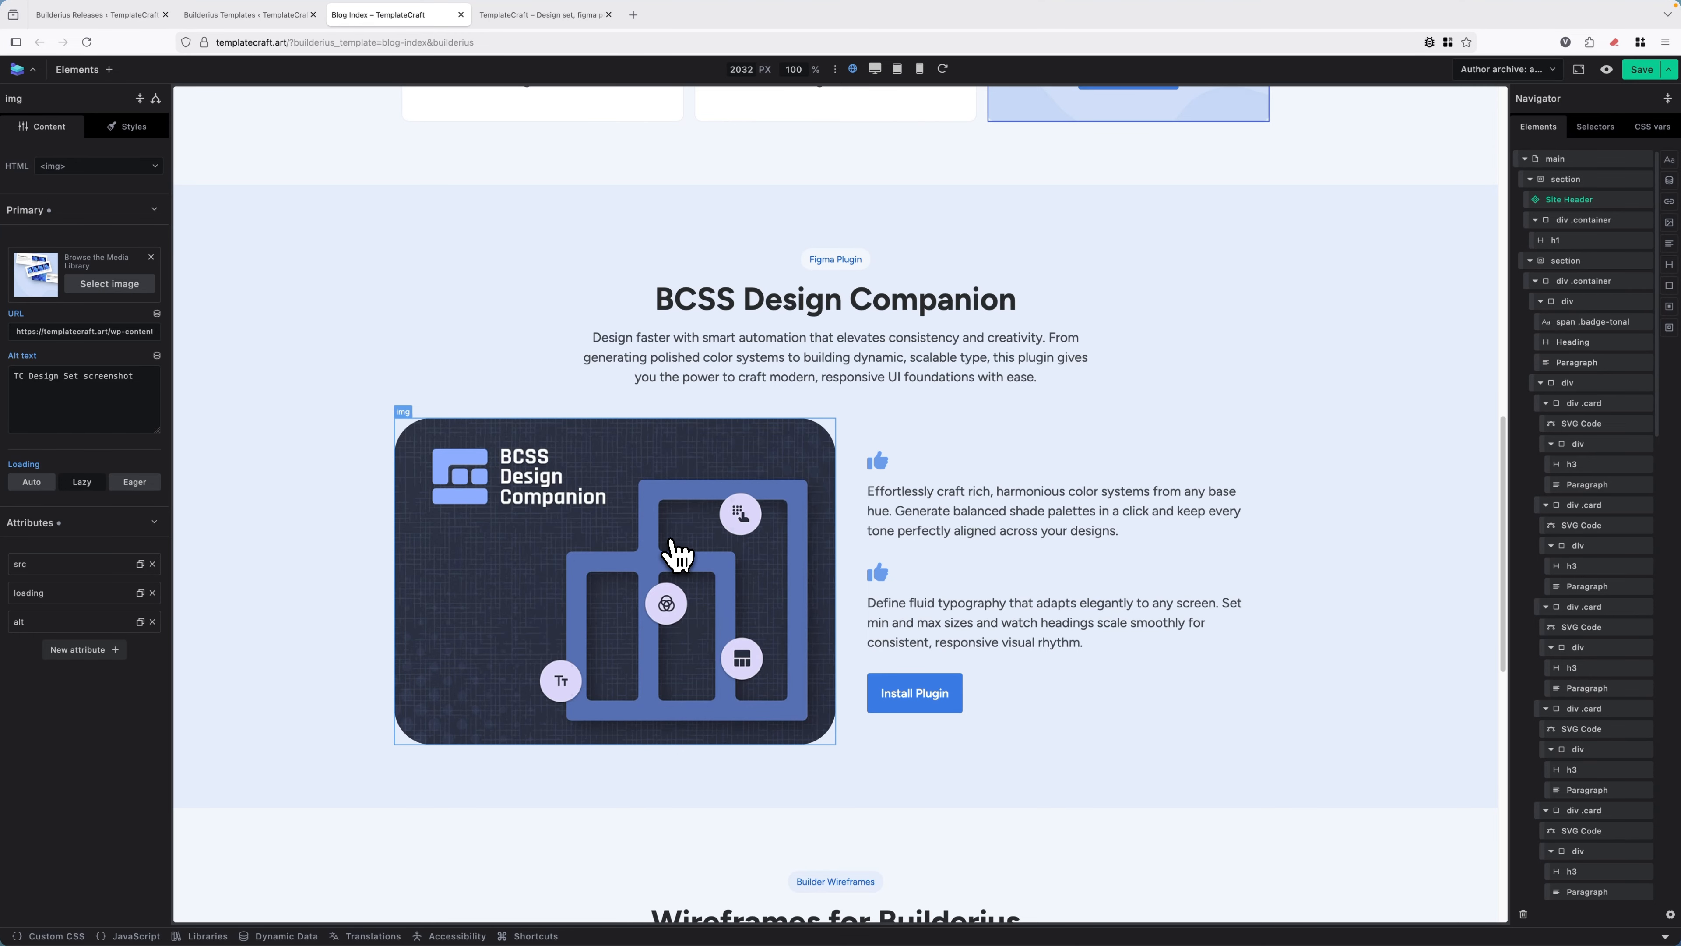
scroll(694, 544, "up", 15)
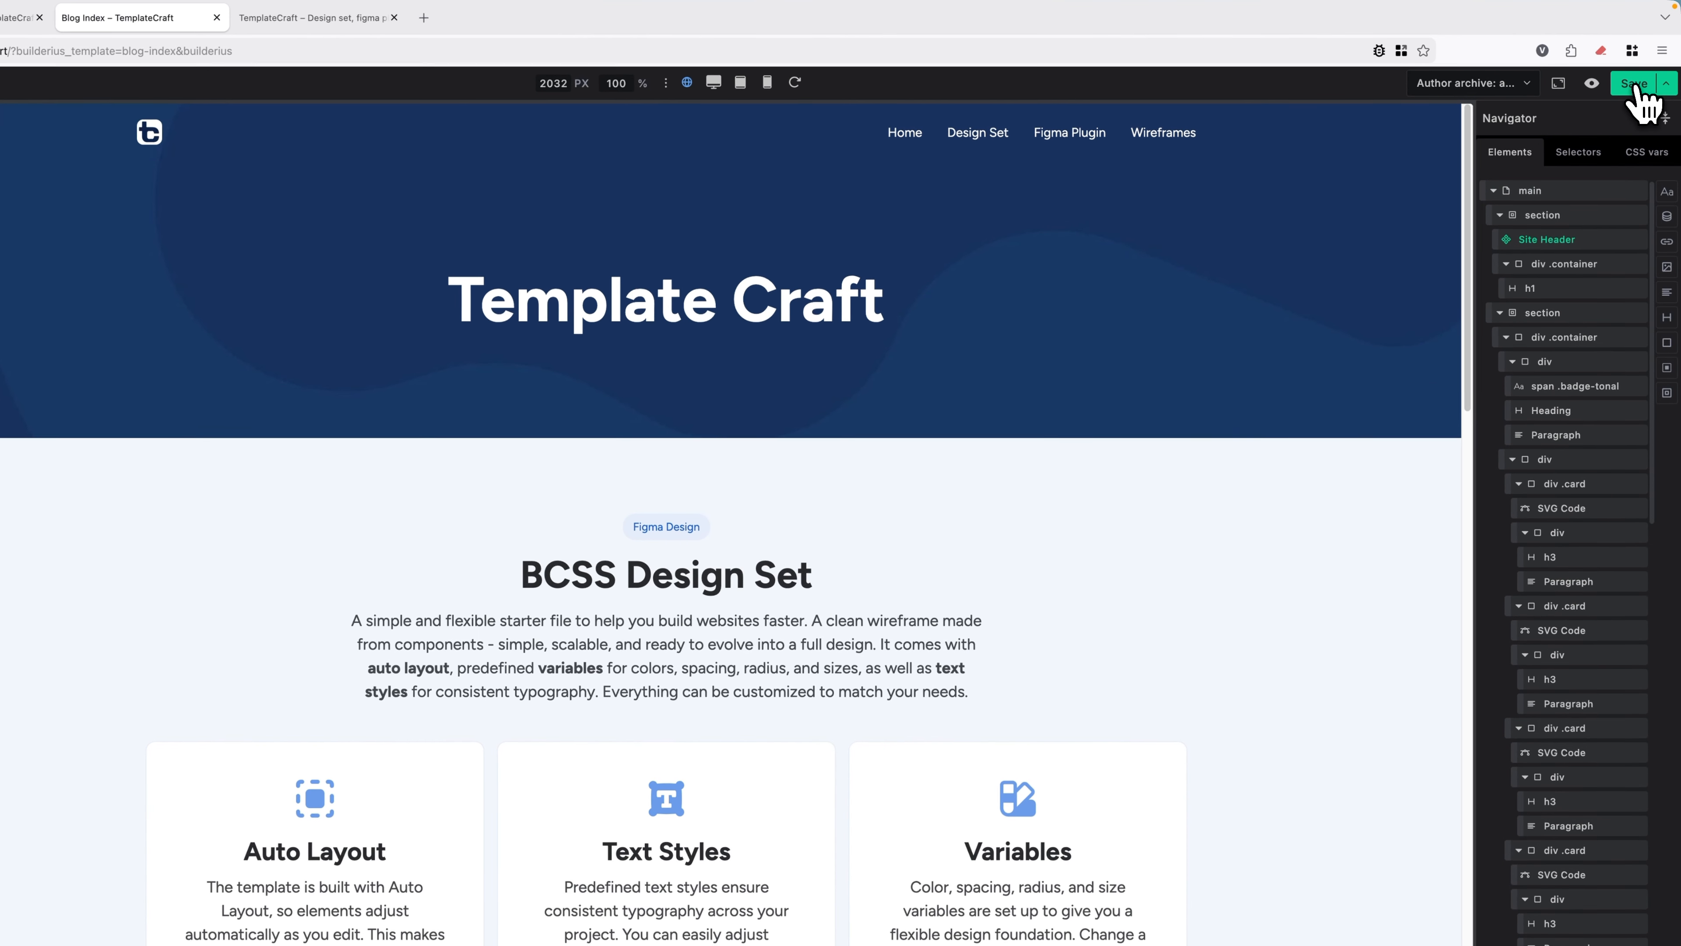
Save the template, leave the builder and open the Builderius releases list in the site's admin area.
left_click(1640, 70)
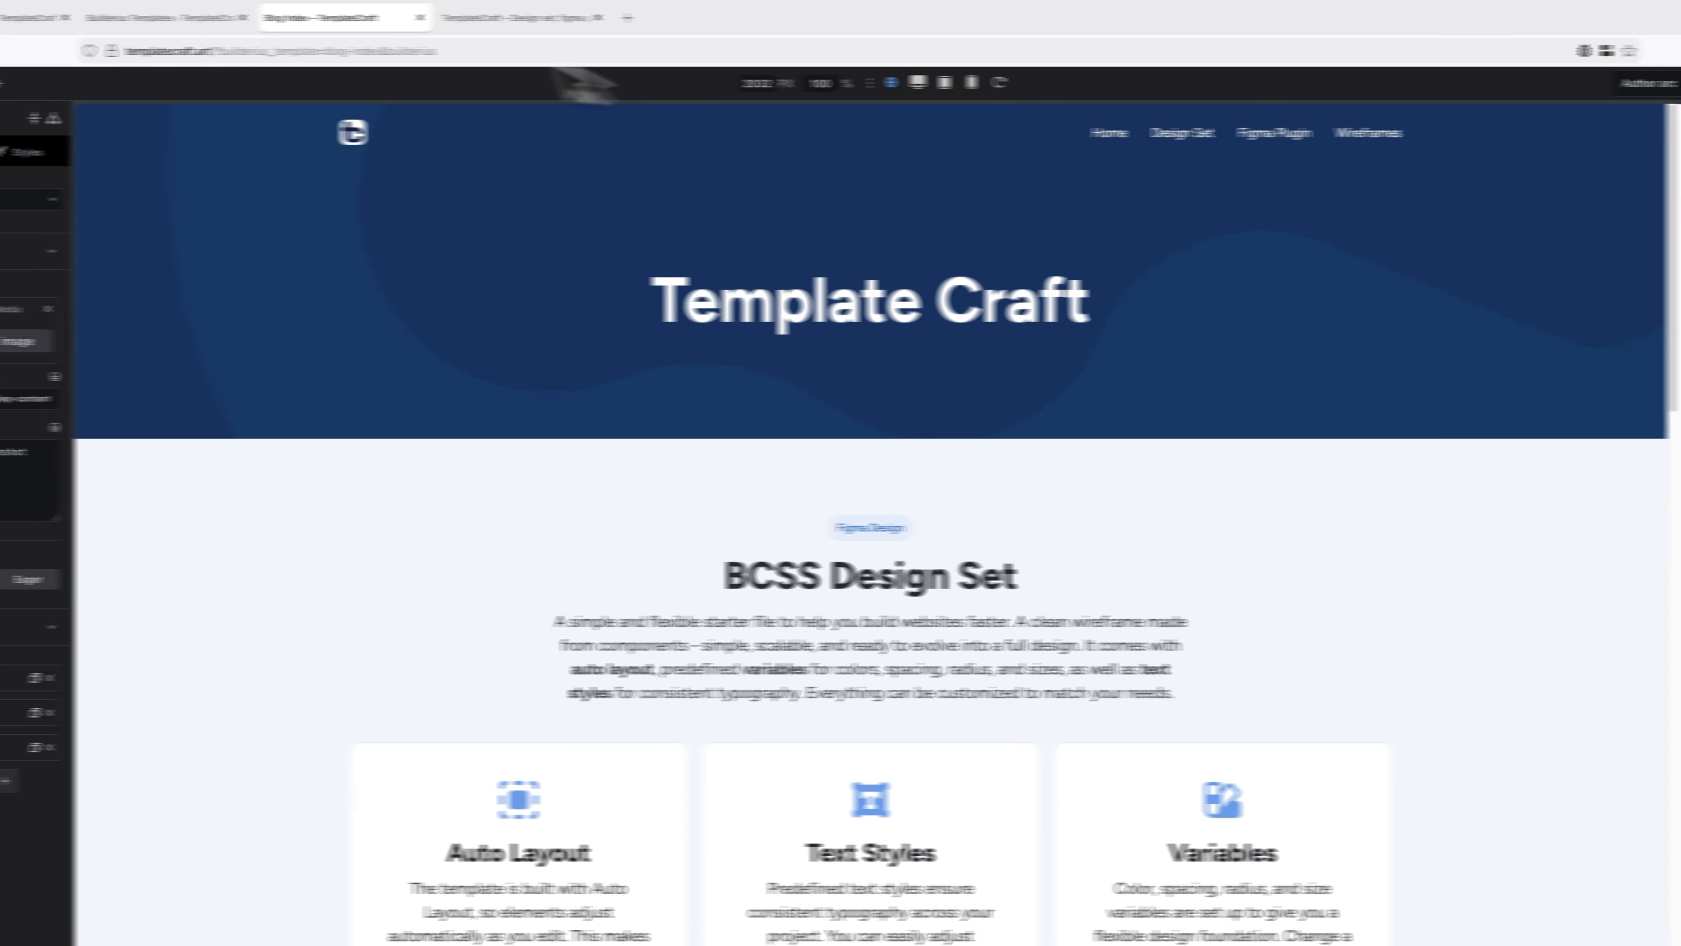
left_click(215, 18)
left_click(254, 20)
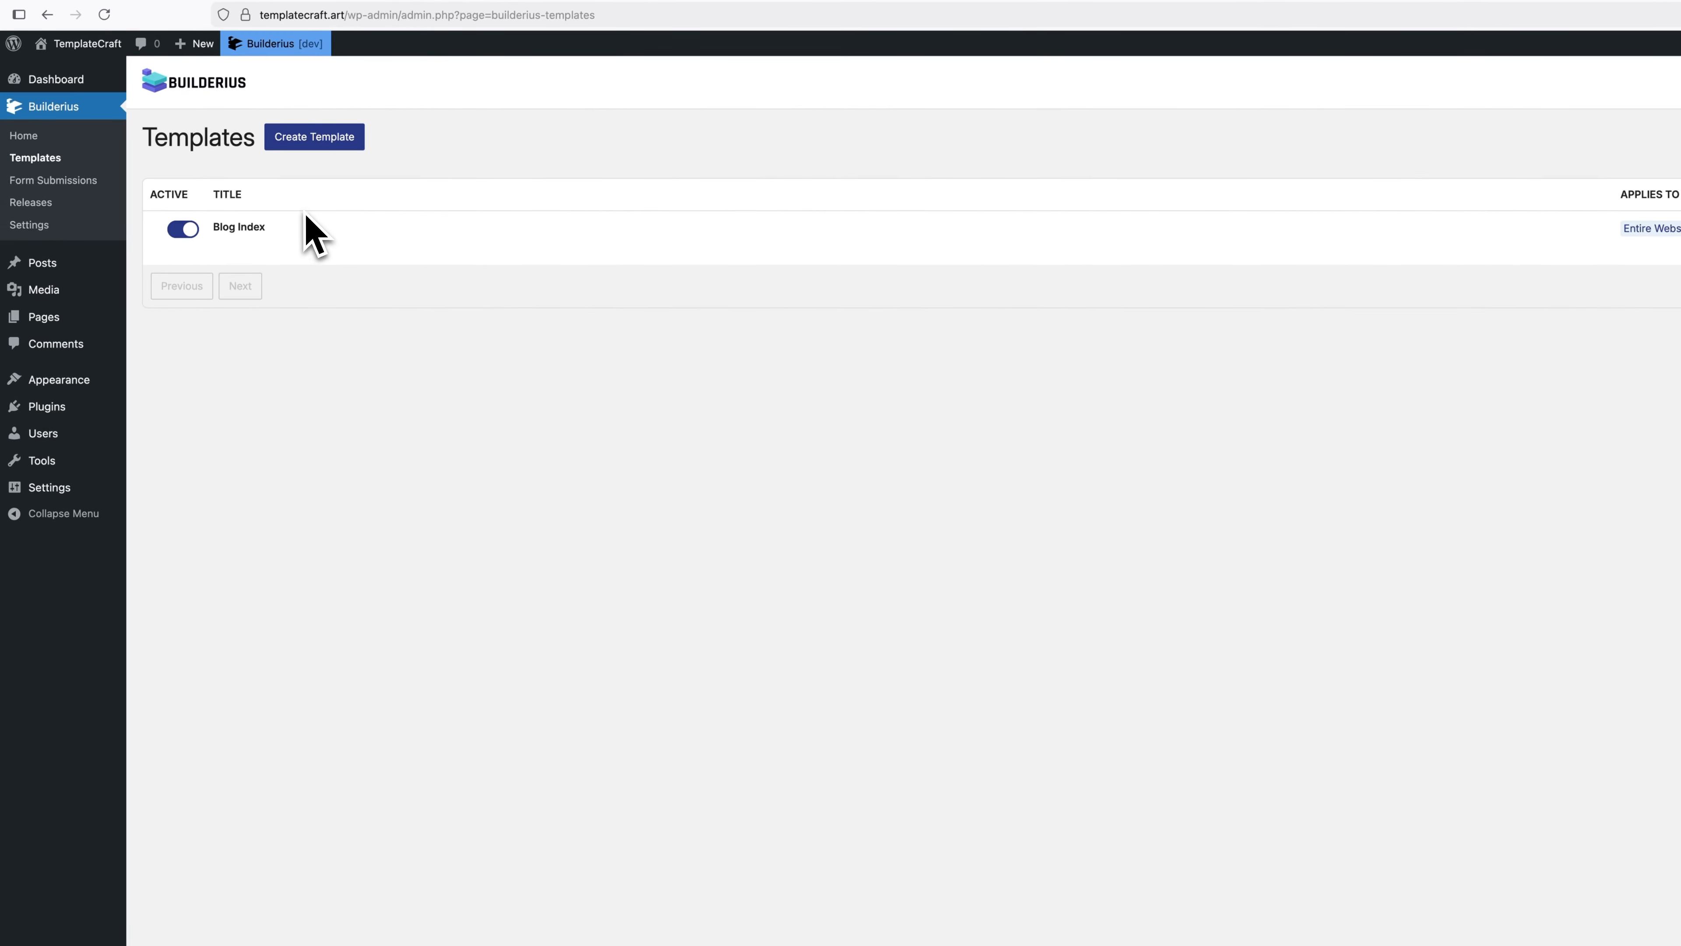
left_click(58, 202)
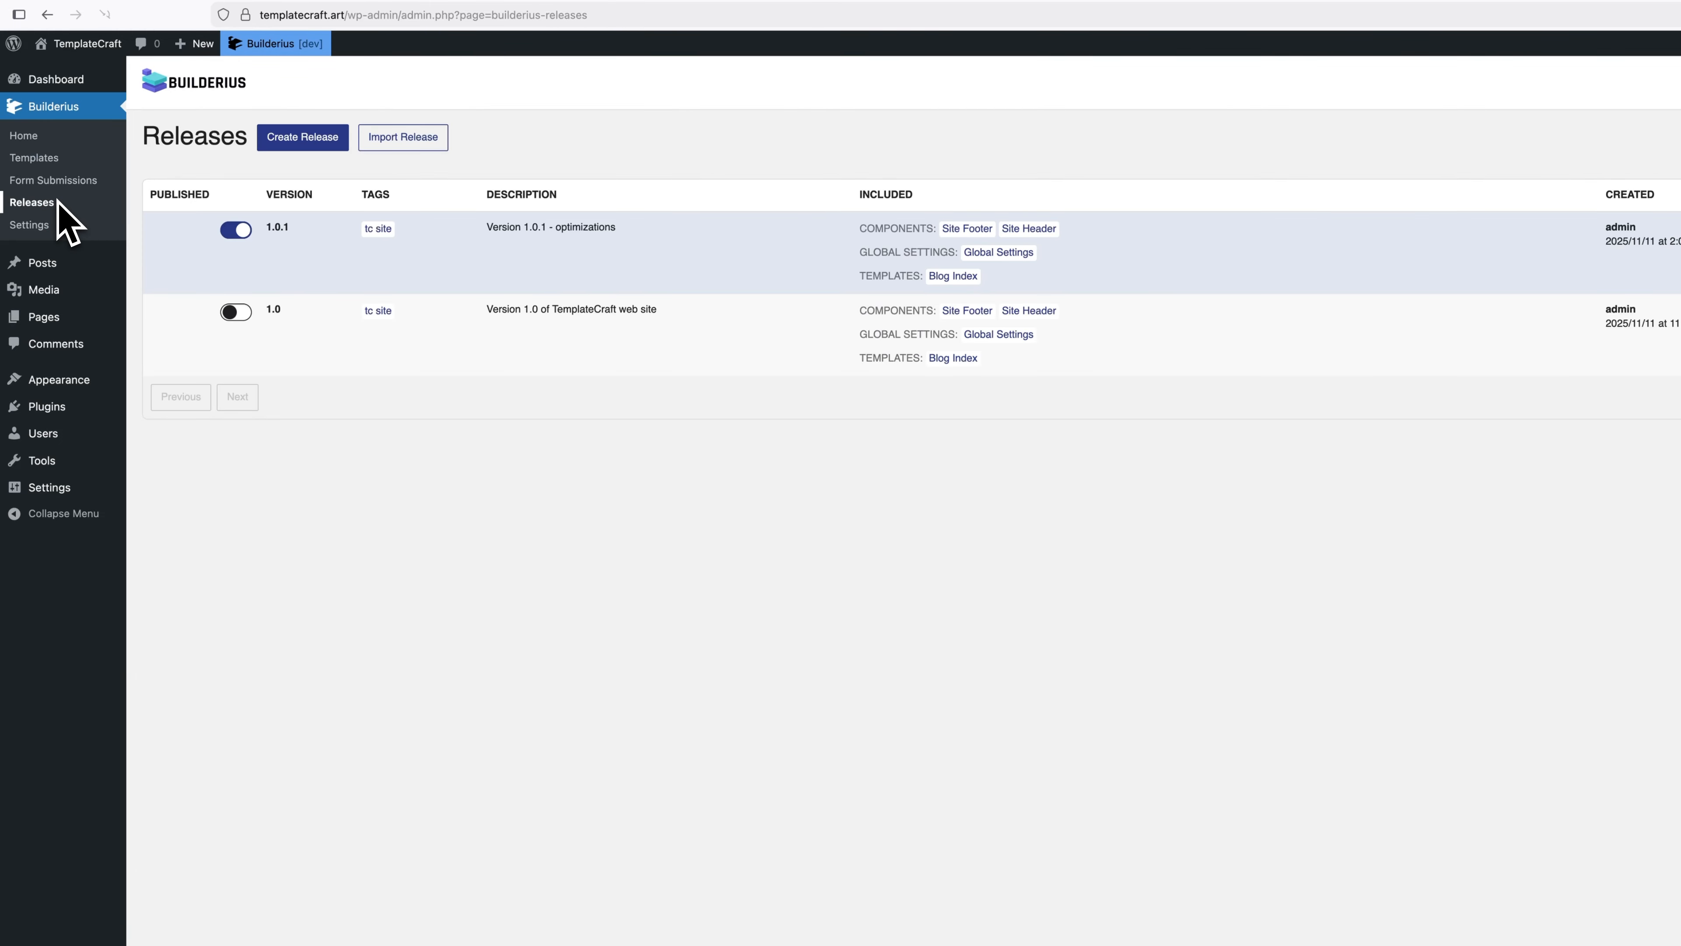
Start a new release with version 1.0.2 and add the tag tc site.
left_click(295, 147)
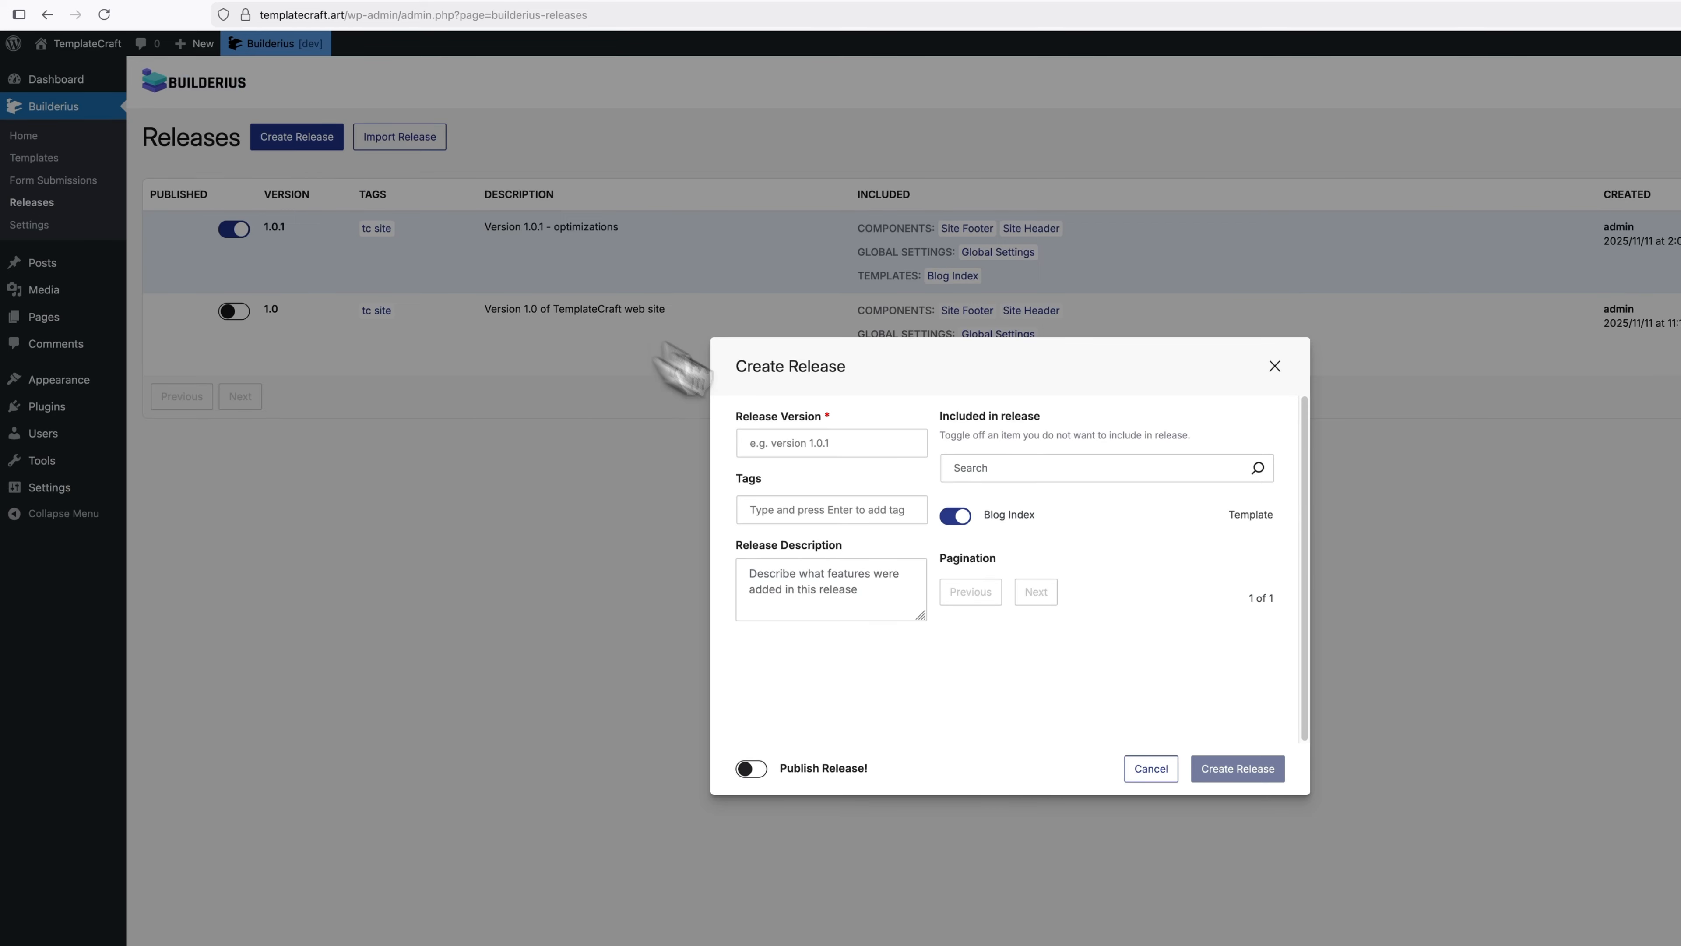
left_click(819, 442)
type("1.0.2")
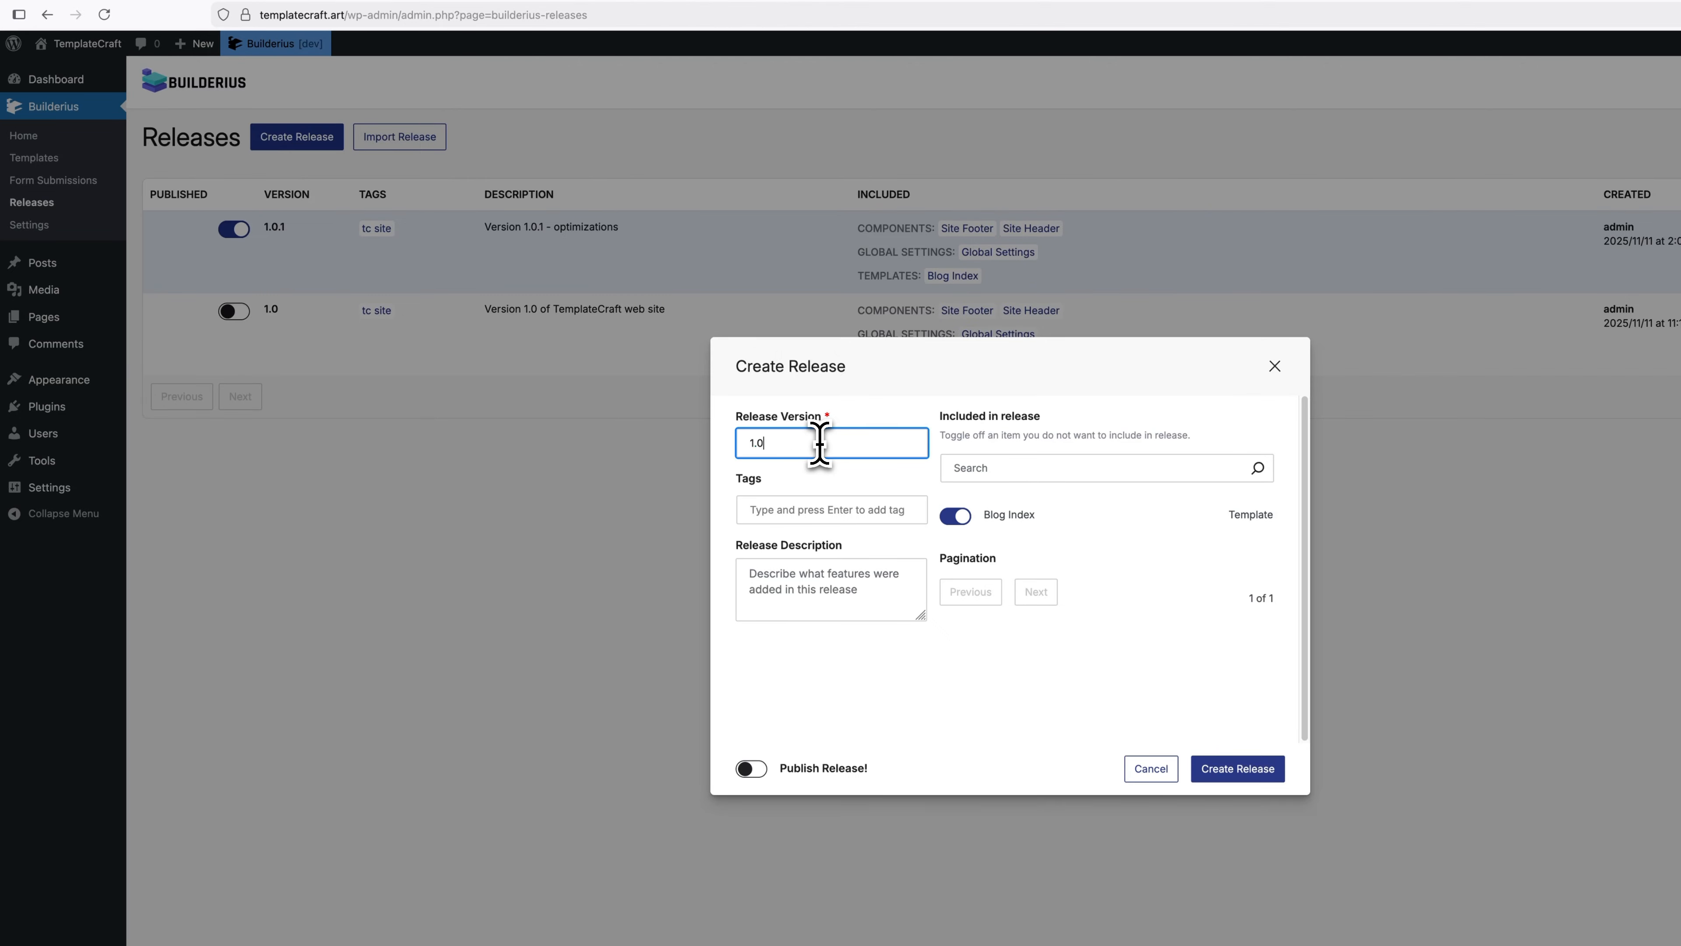
left_click(837, 511)
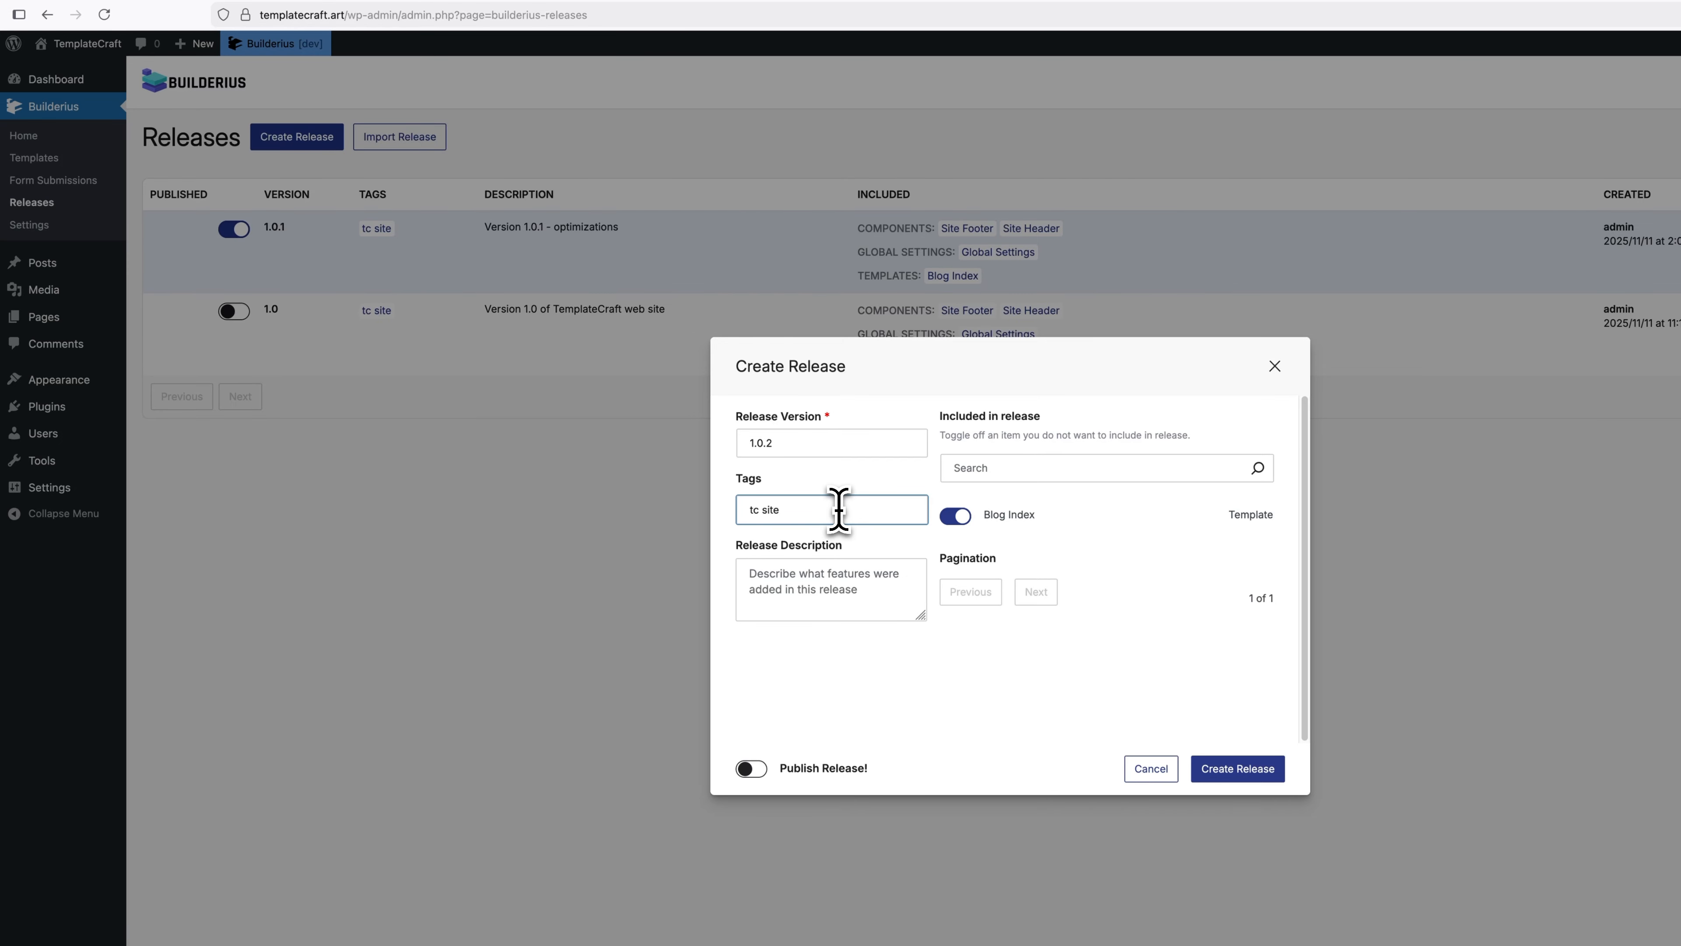
key("Return")
Describe the release as "Version 1.0.2 - optimizations", enable publishing and create it.
left_click(829, 583)
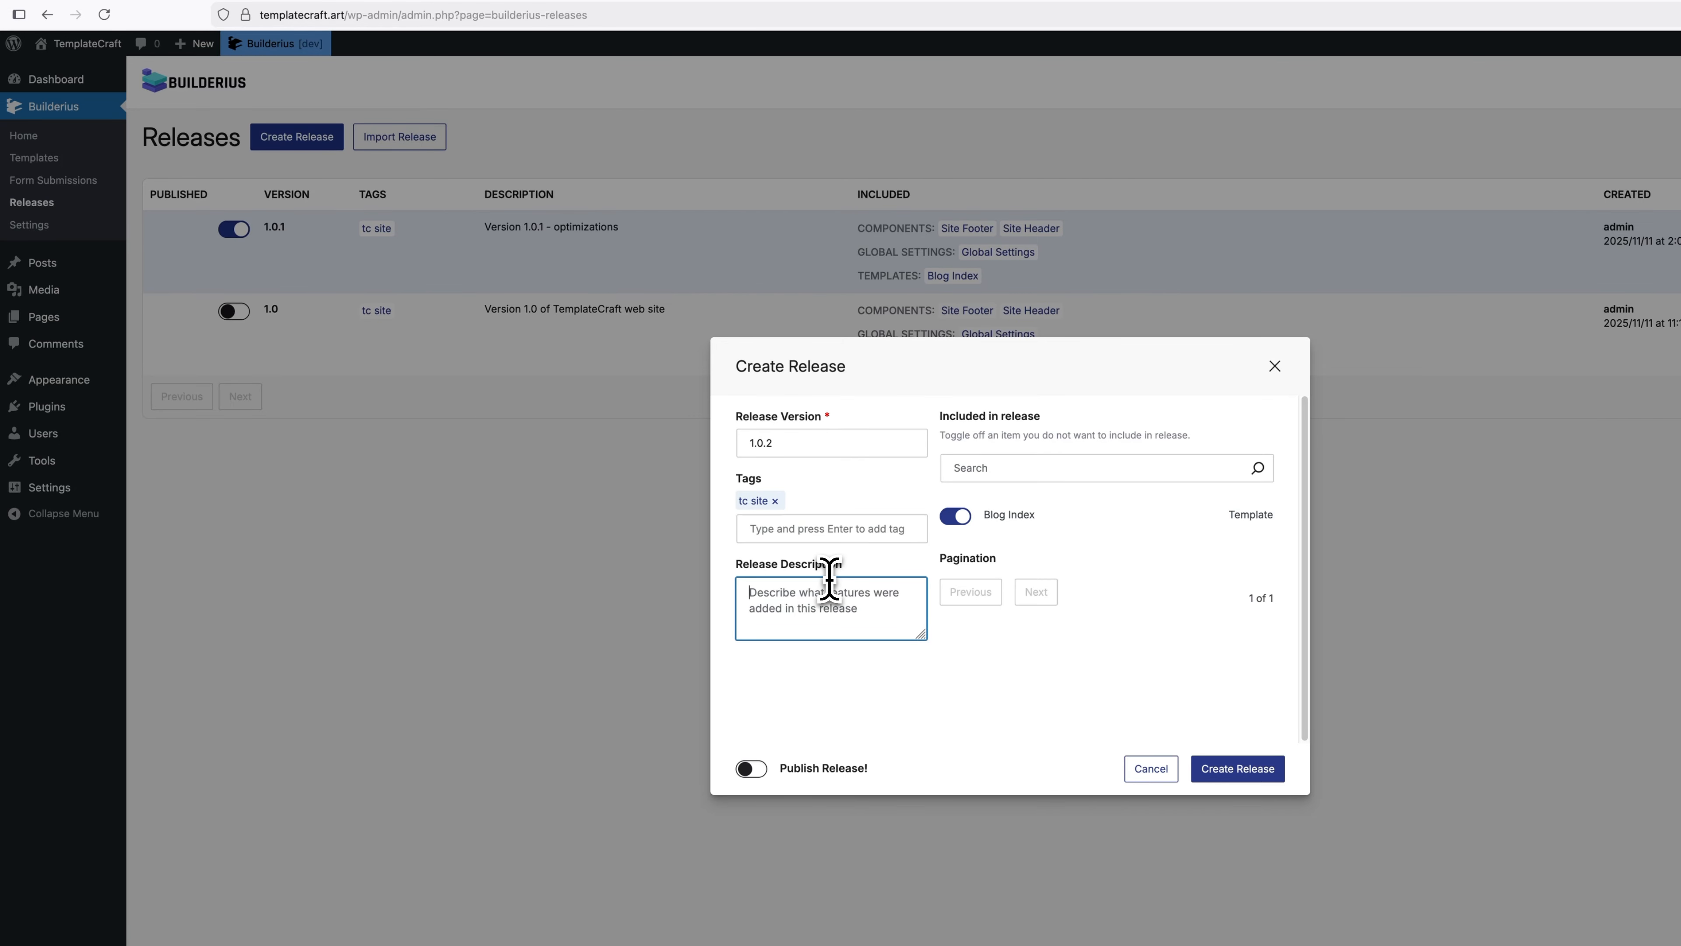
type("Version ")
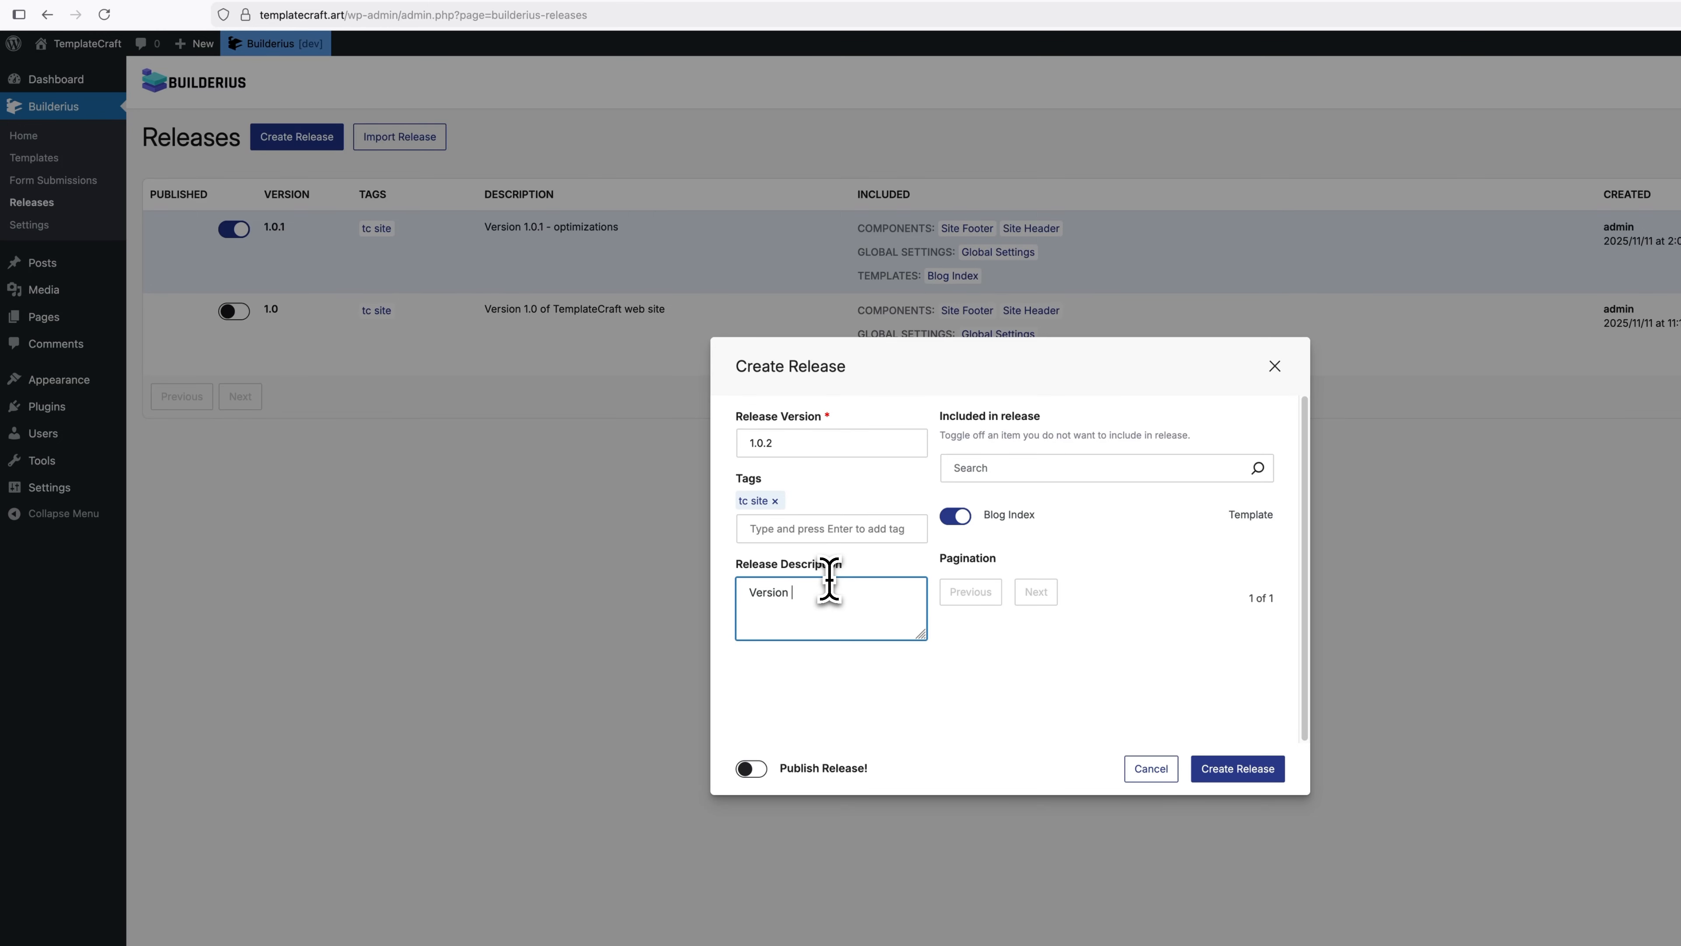
type("1.0.2 - optimizations")
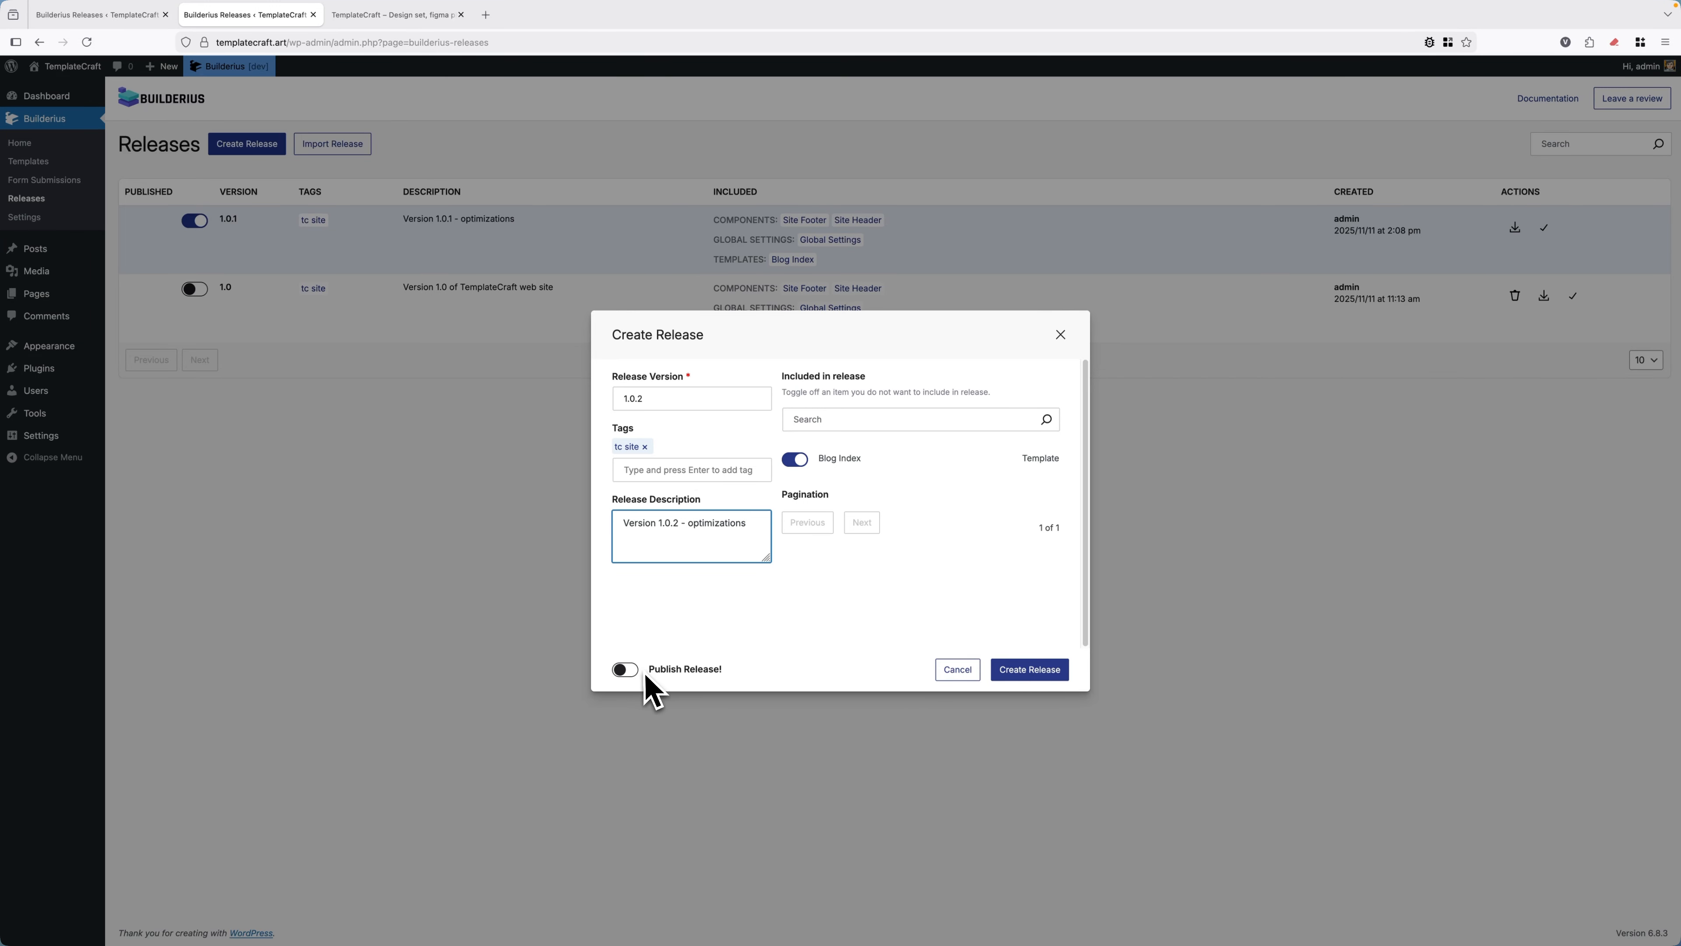
left_click(627, 669)
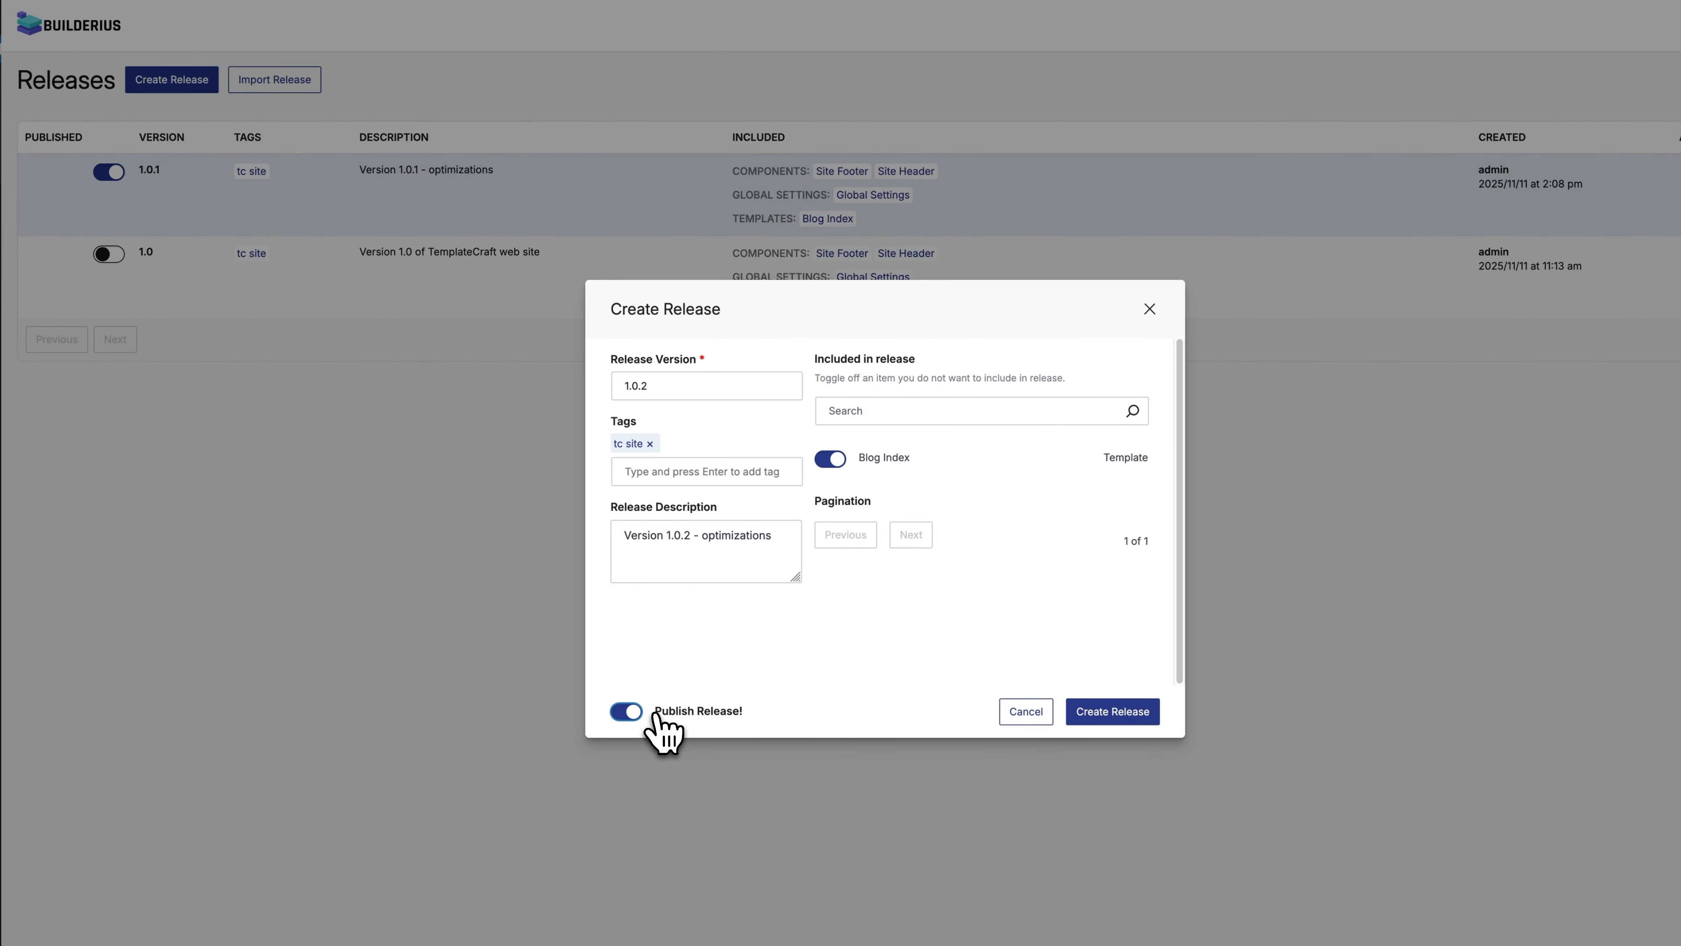
left_click(1111, 715)
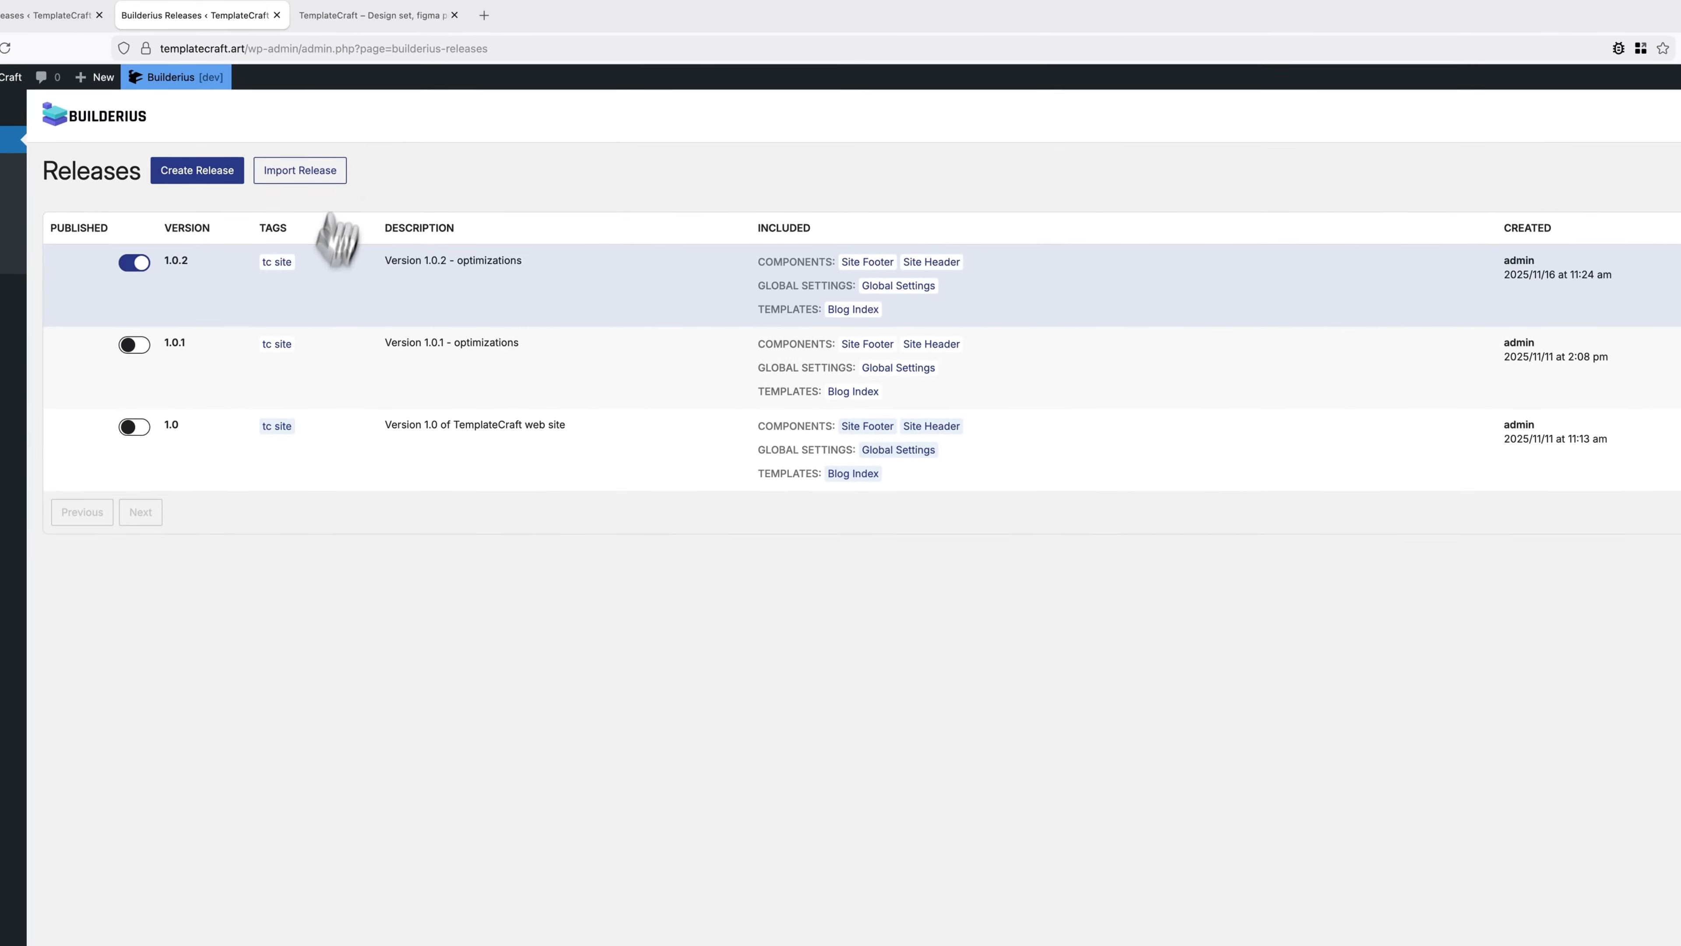
left_click(392, 16)
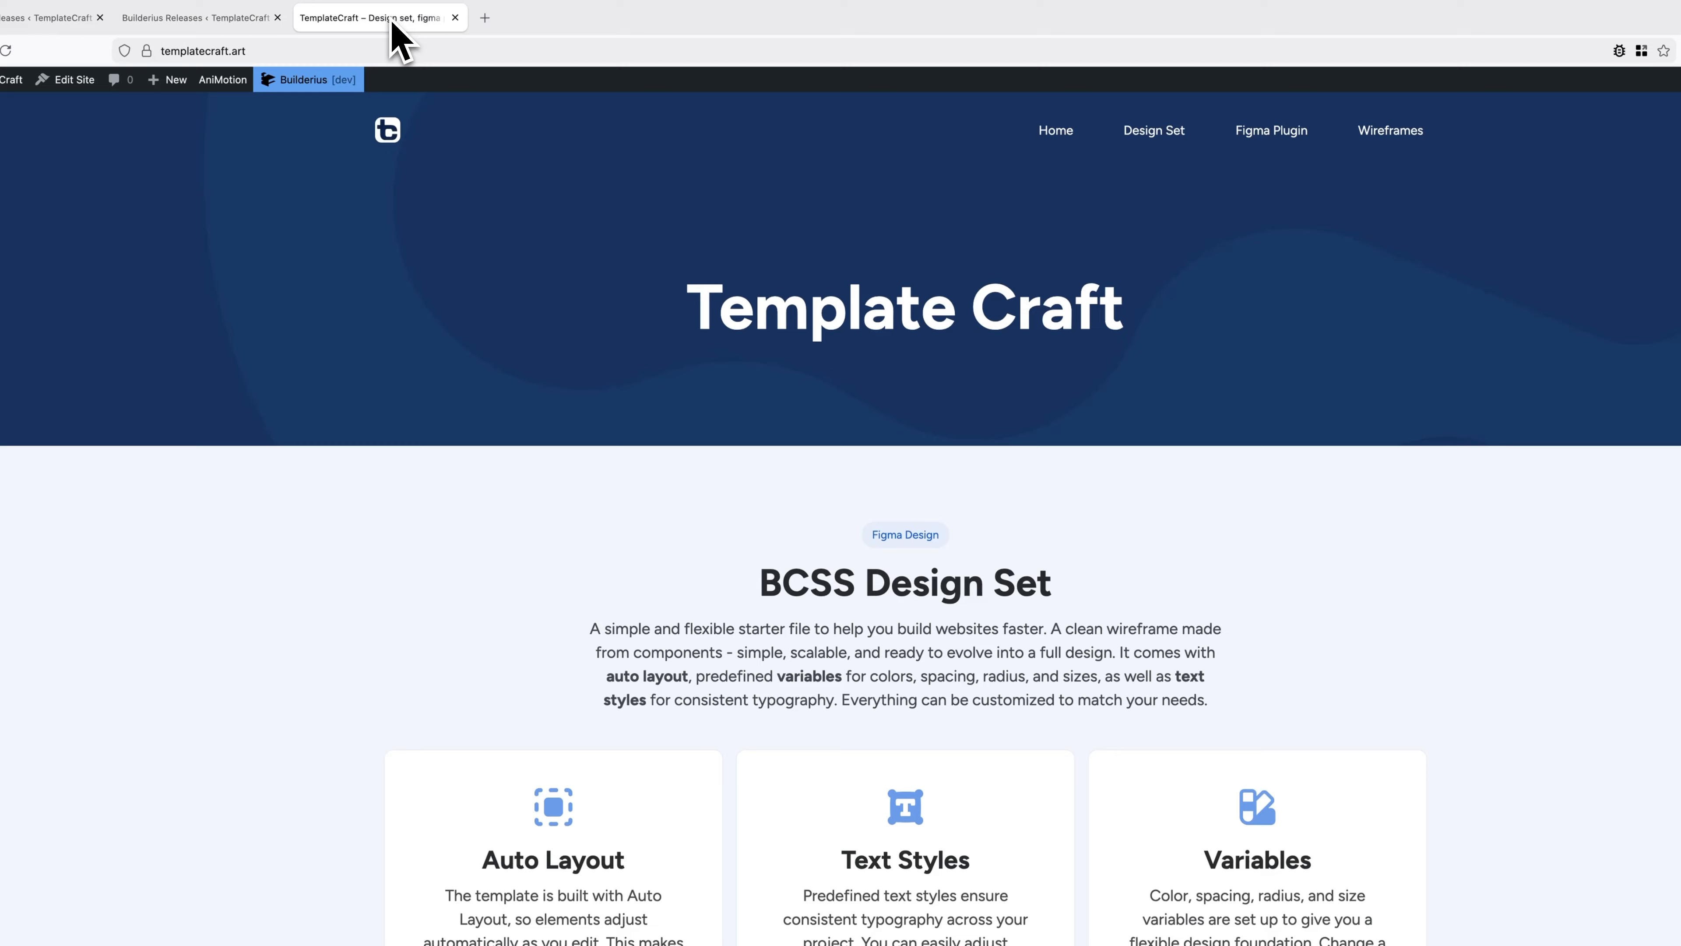
left_click(371, 51)
key("super+c")
left_click(1661, 50)
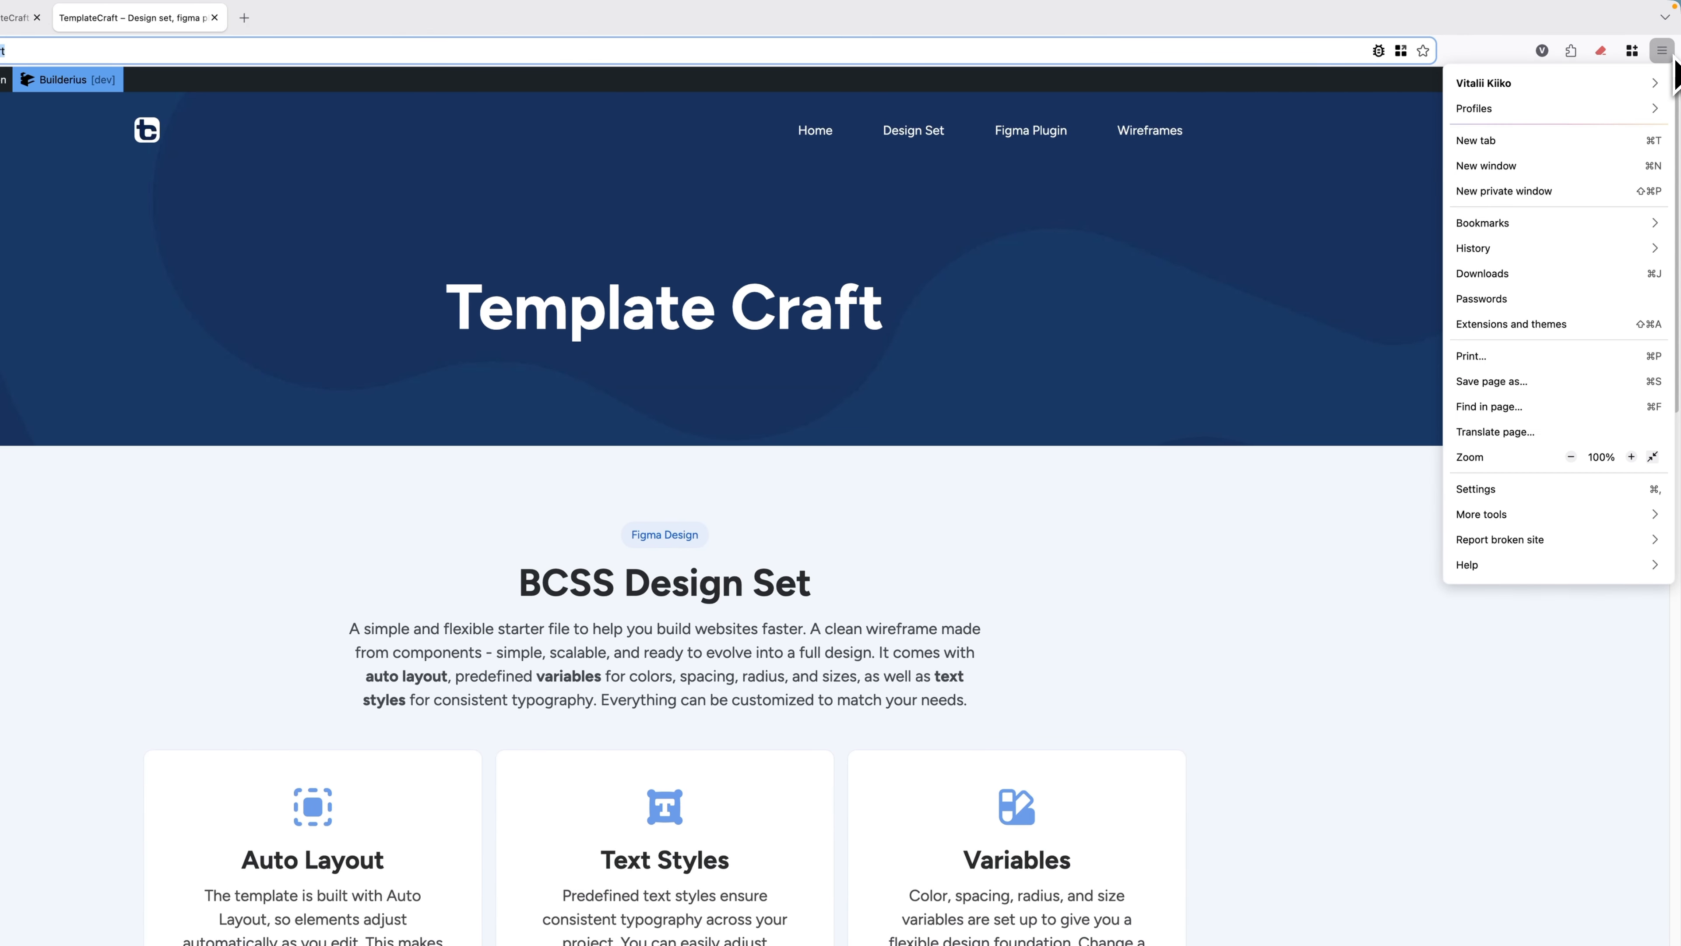
left_click(1595, 191)
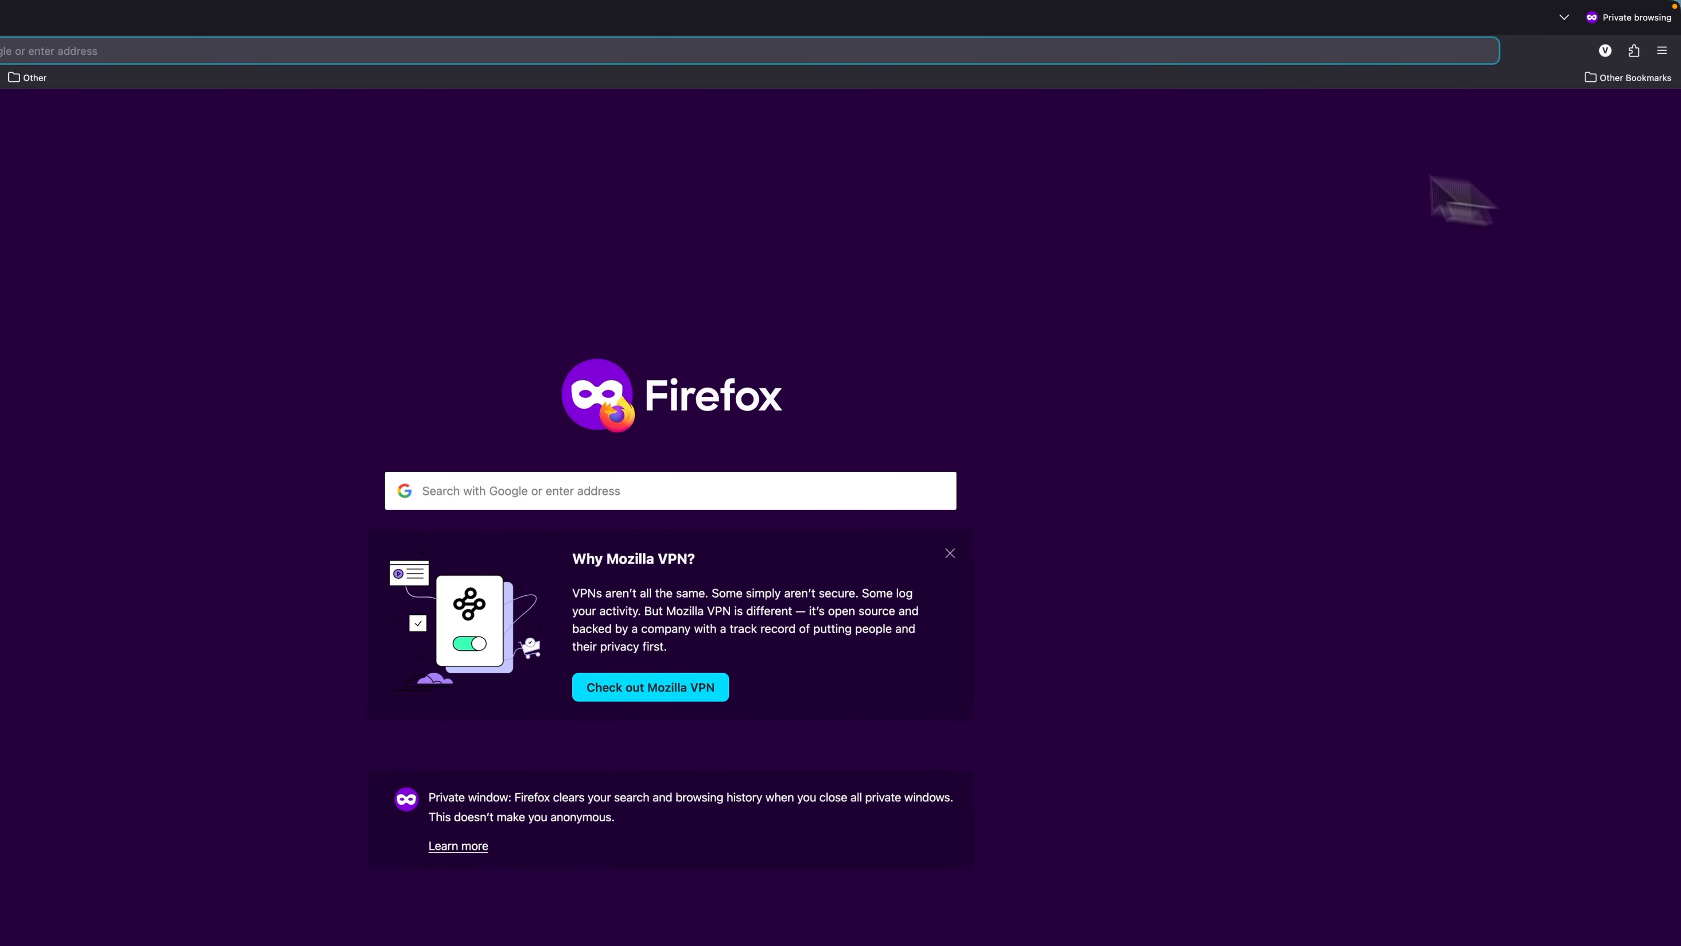
key("super+v")
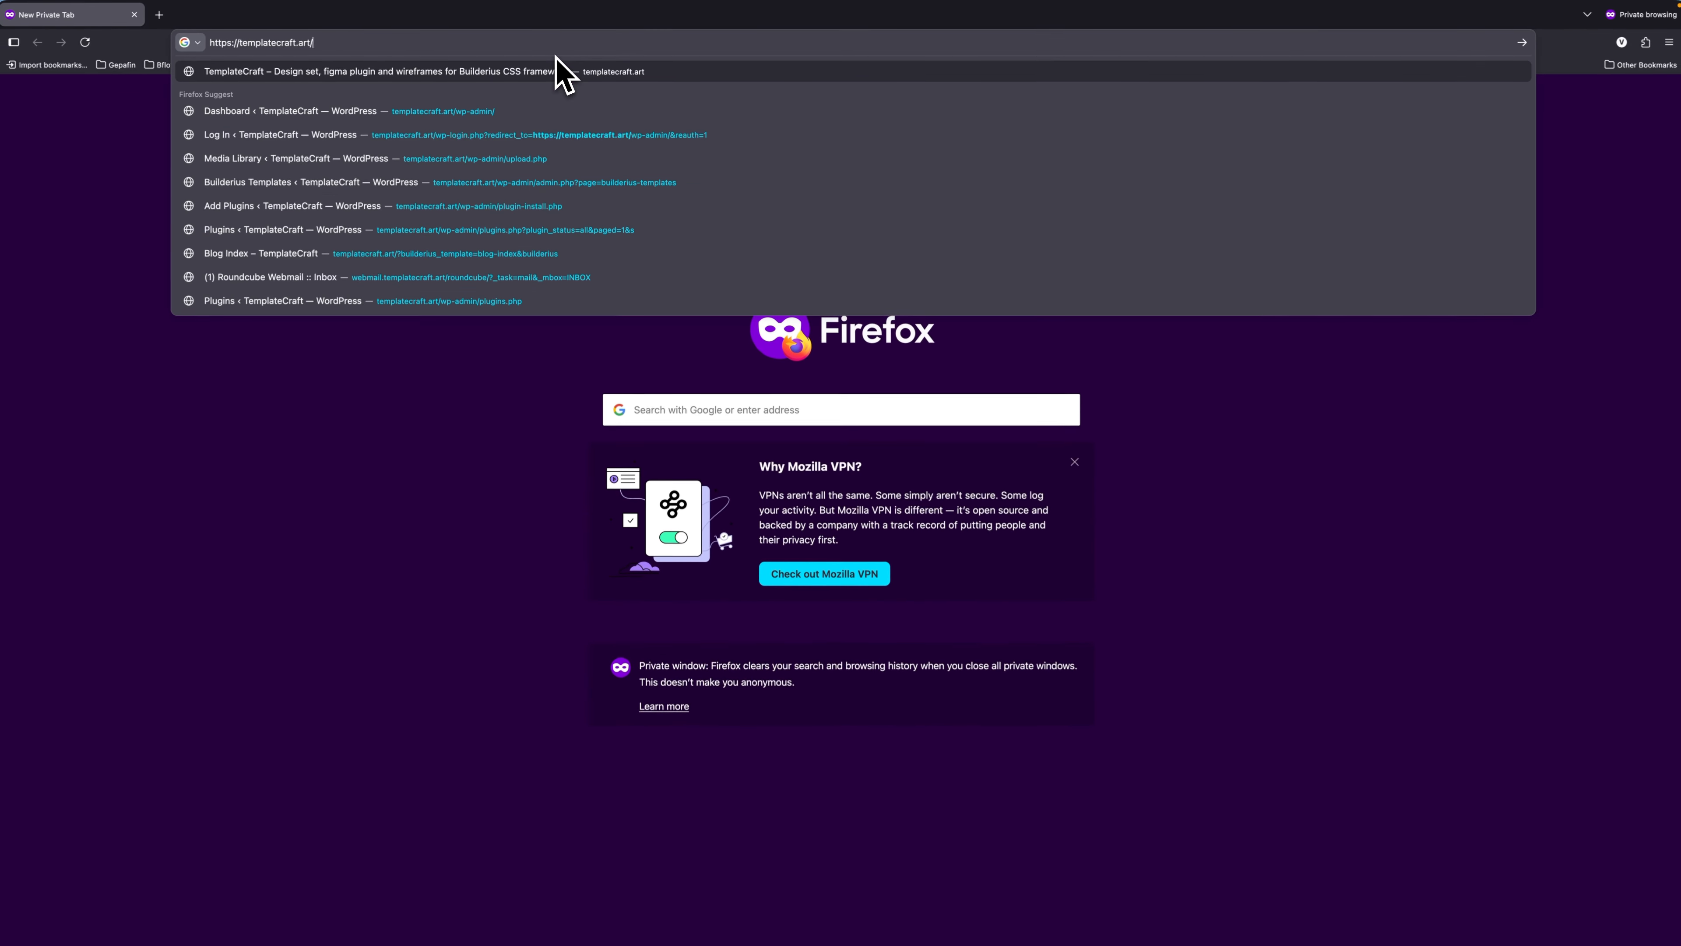
key("Return")
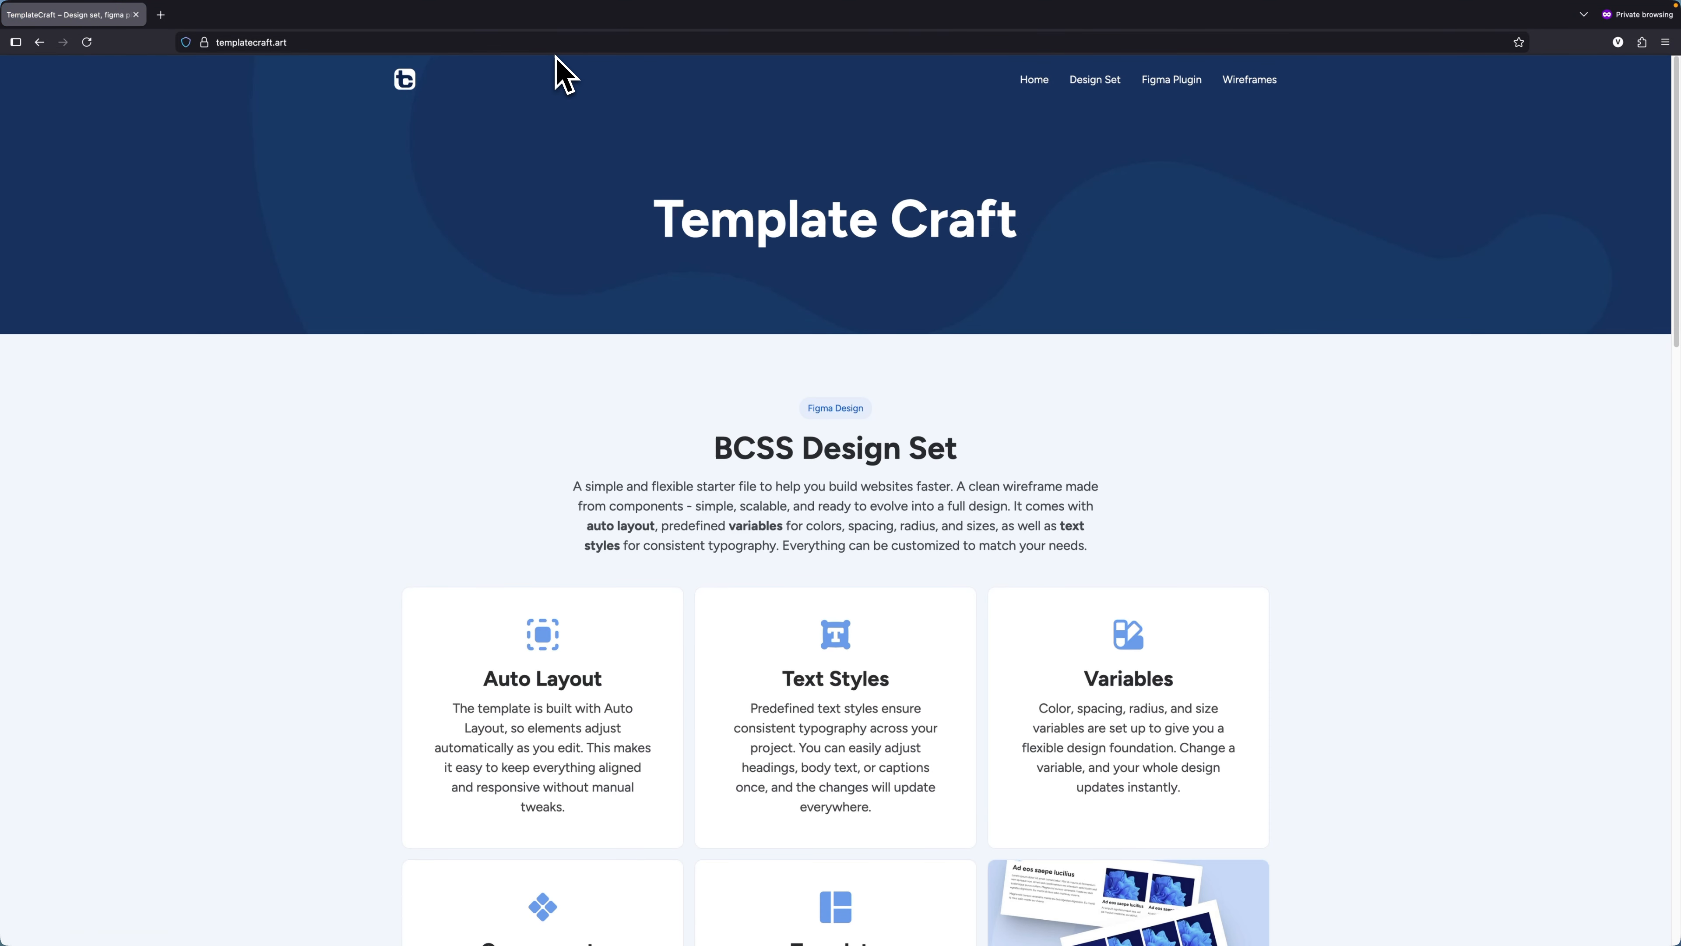
Test the Figma Plugin and Design Set navigation links in the private window, returning to the page header after each.
left_click(1172, 81)
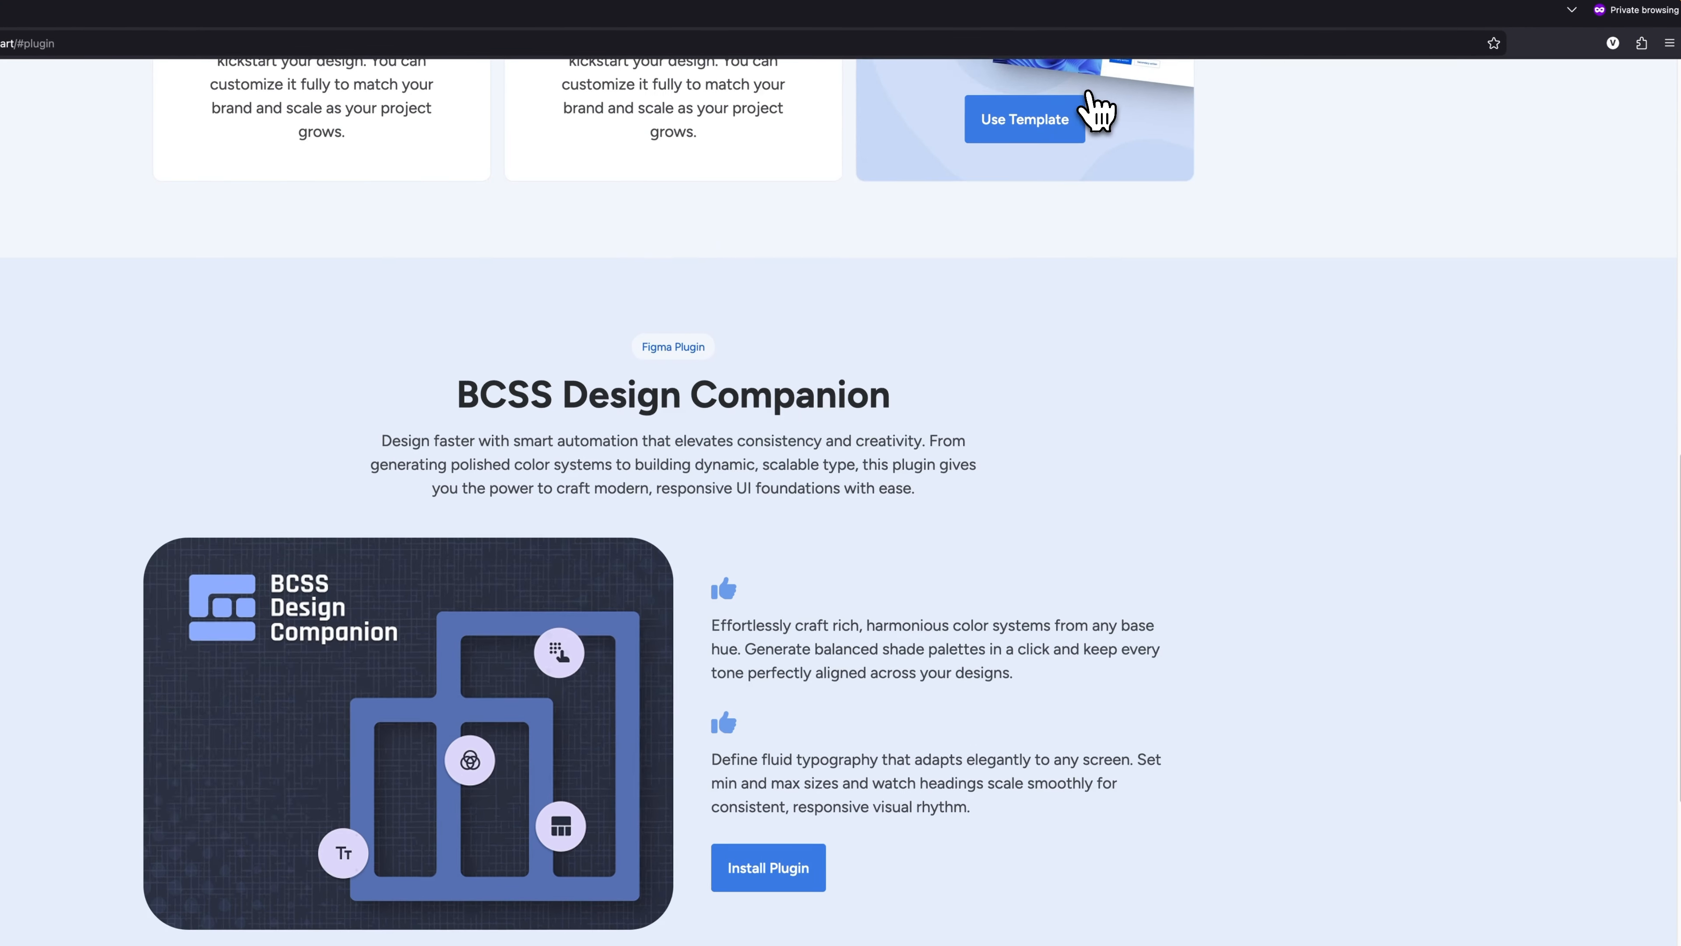
scroll(1265, 477, "up", 15)
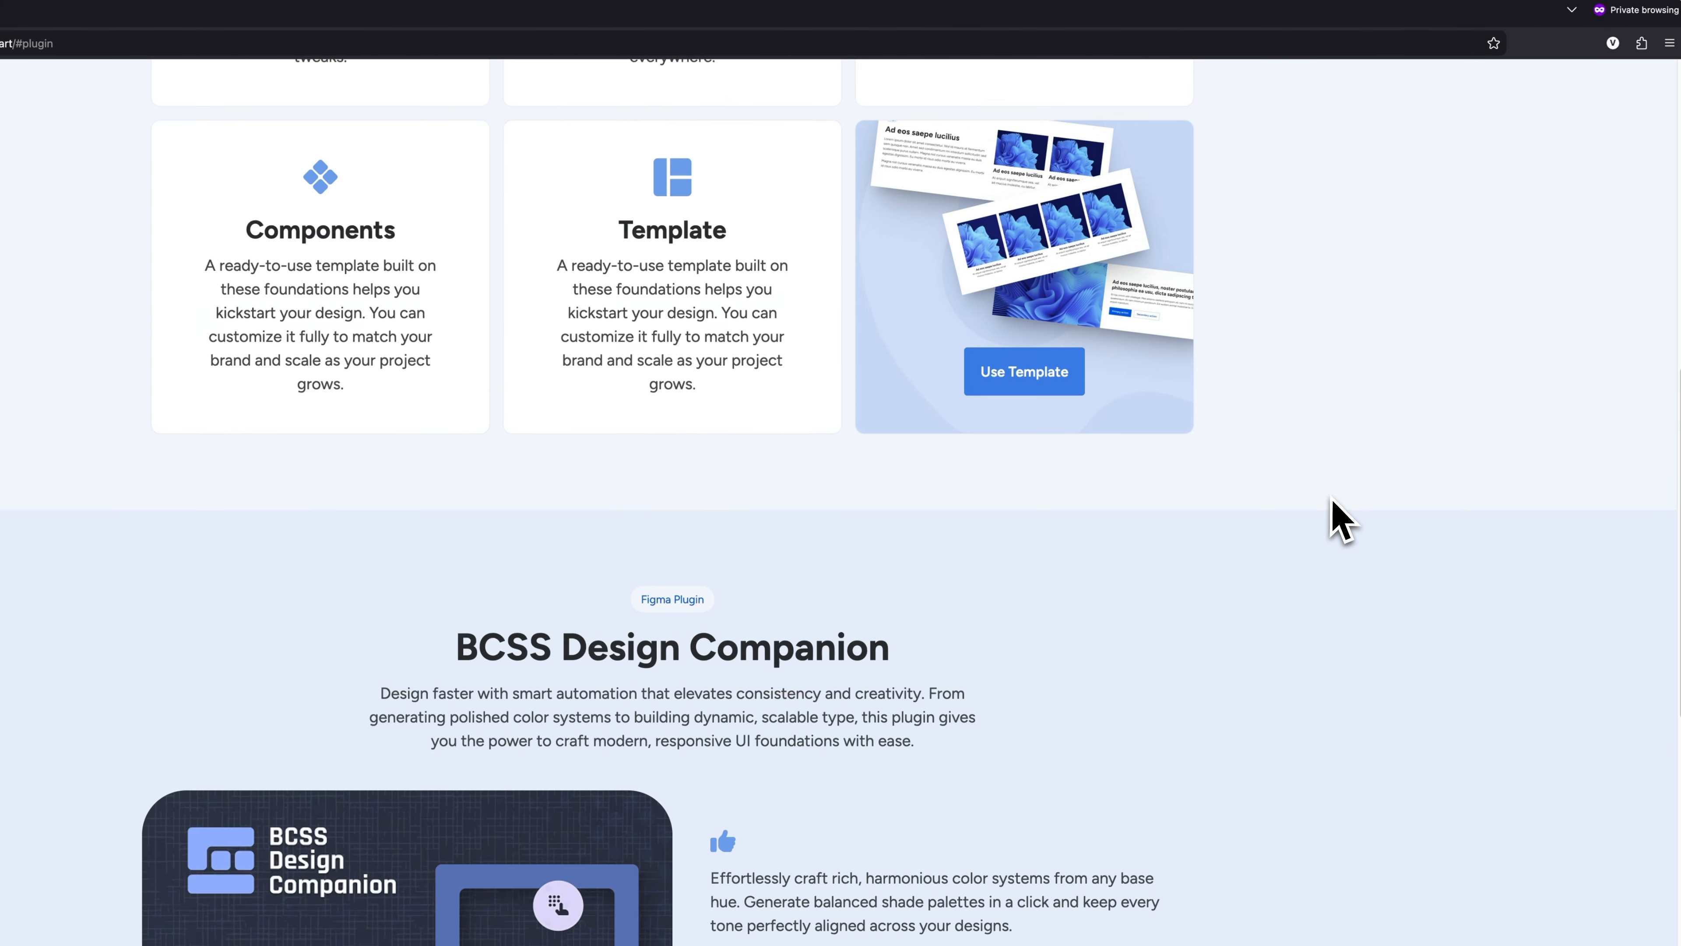
scroll(1350, 502, "up", 3)
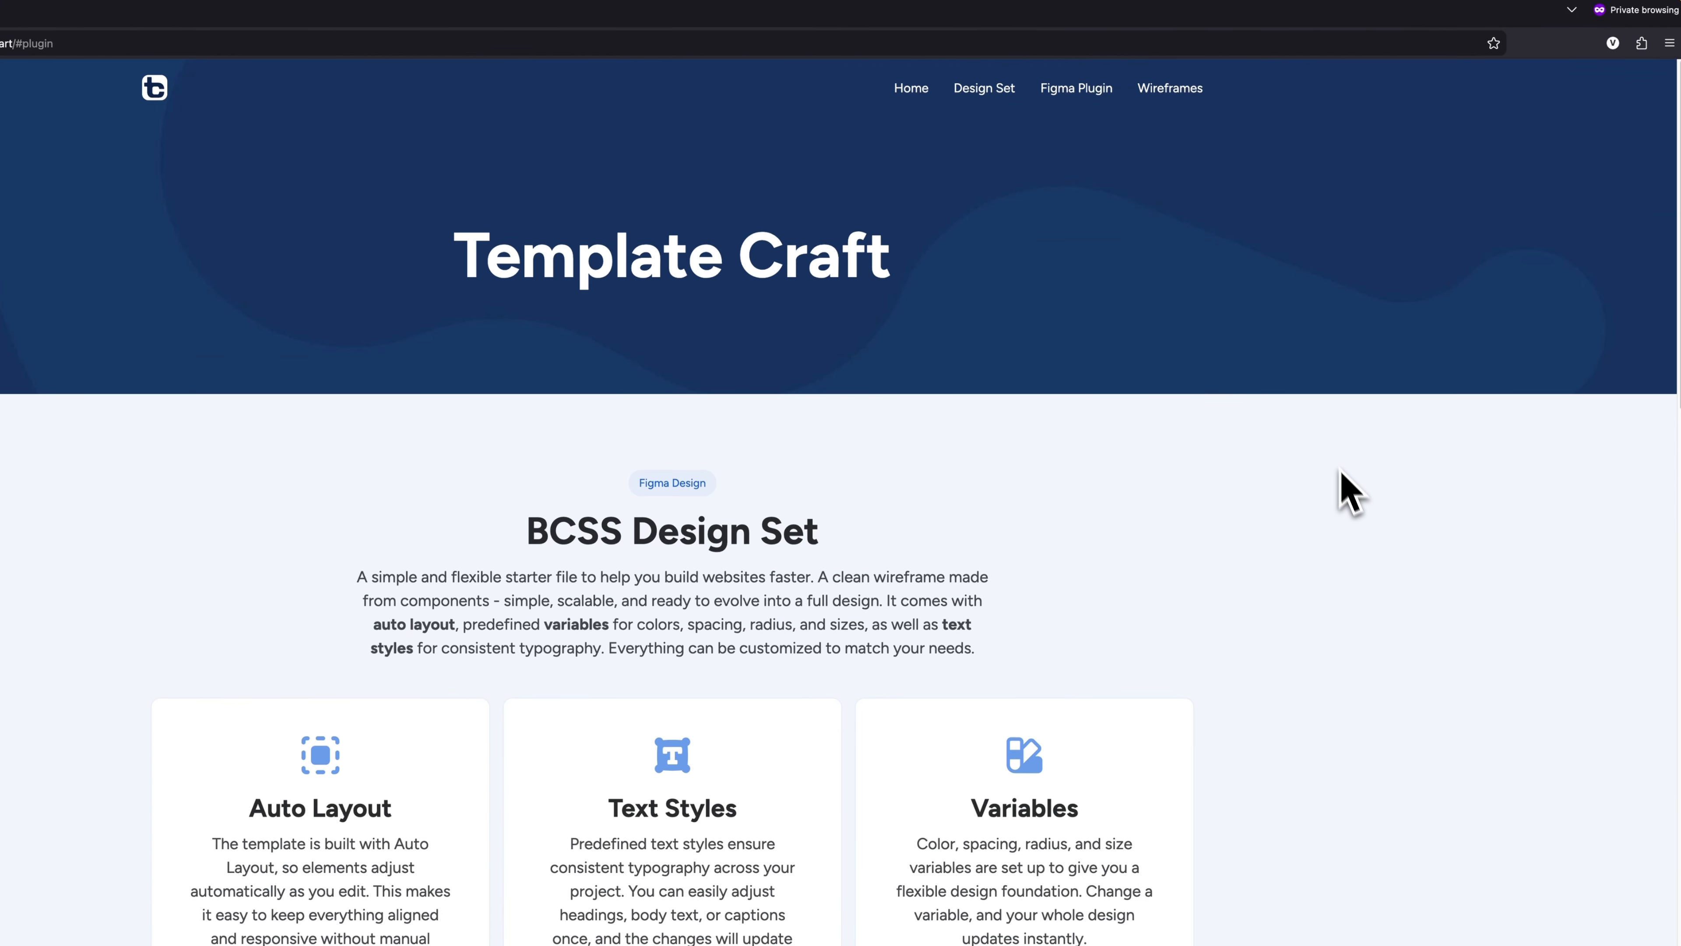
left_click(983, 88)
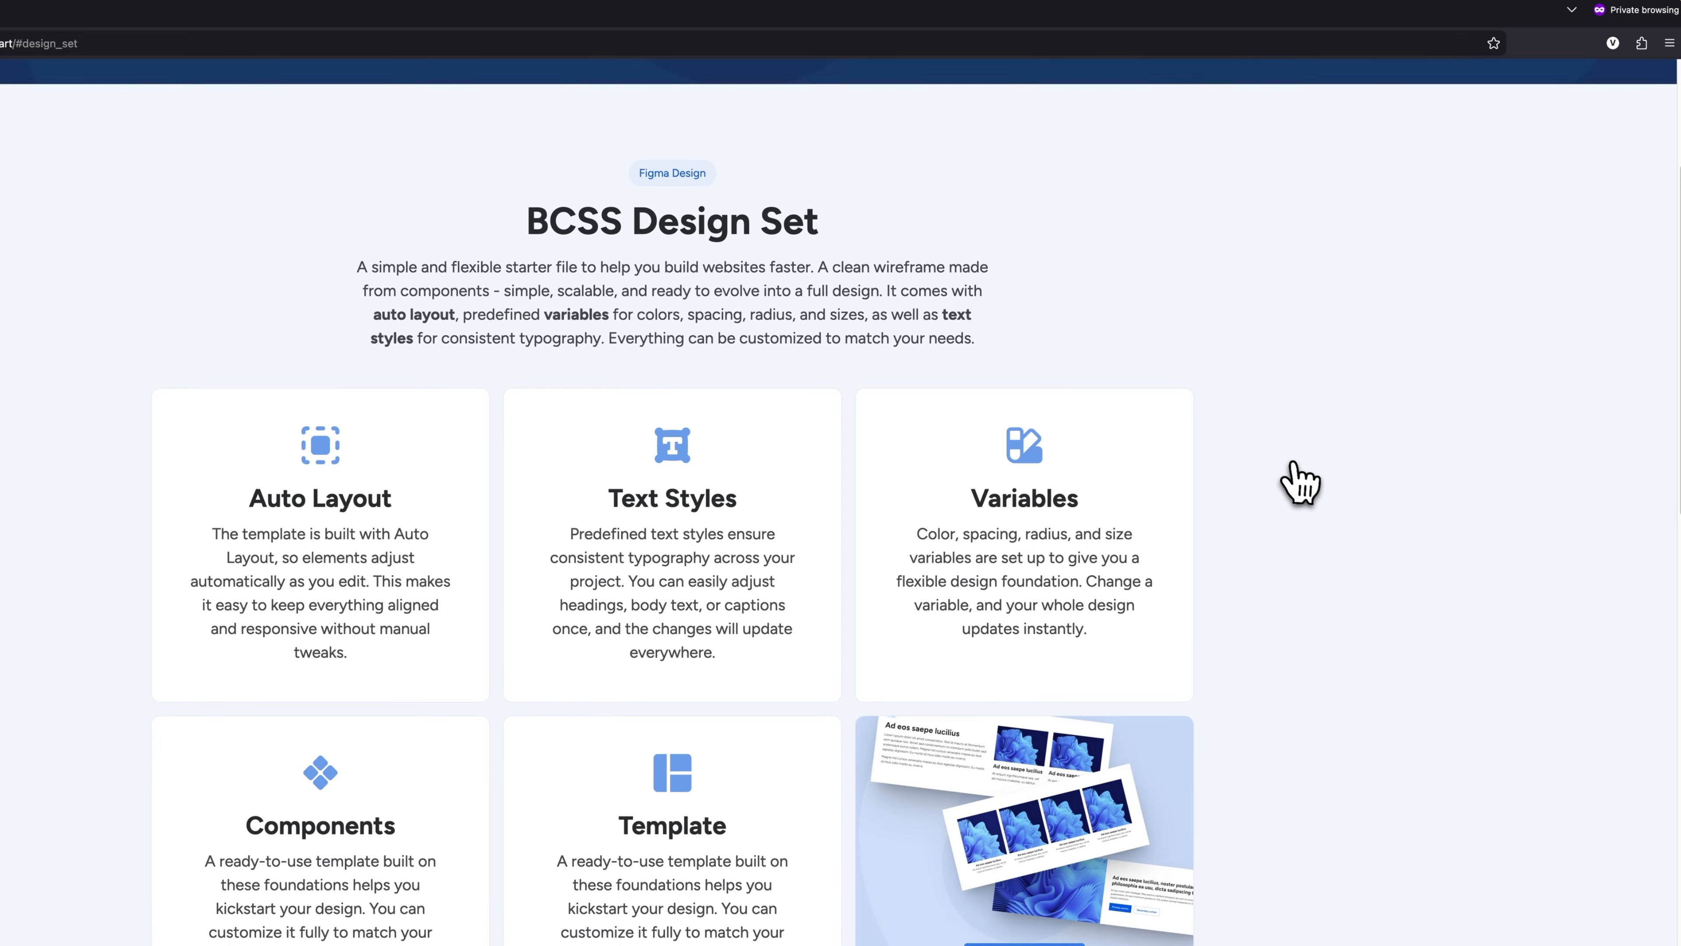
scroll(1294, 464, "up", 5)
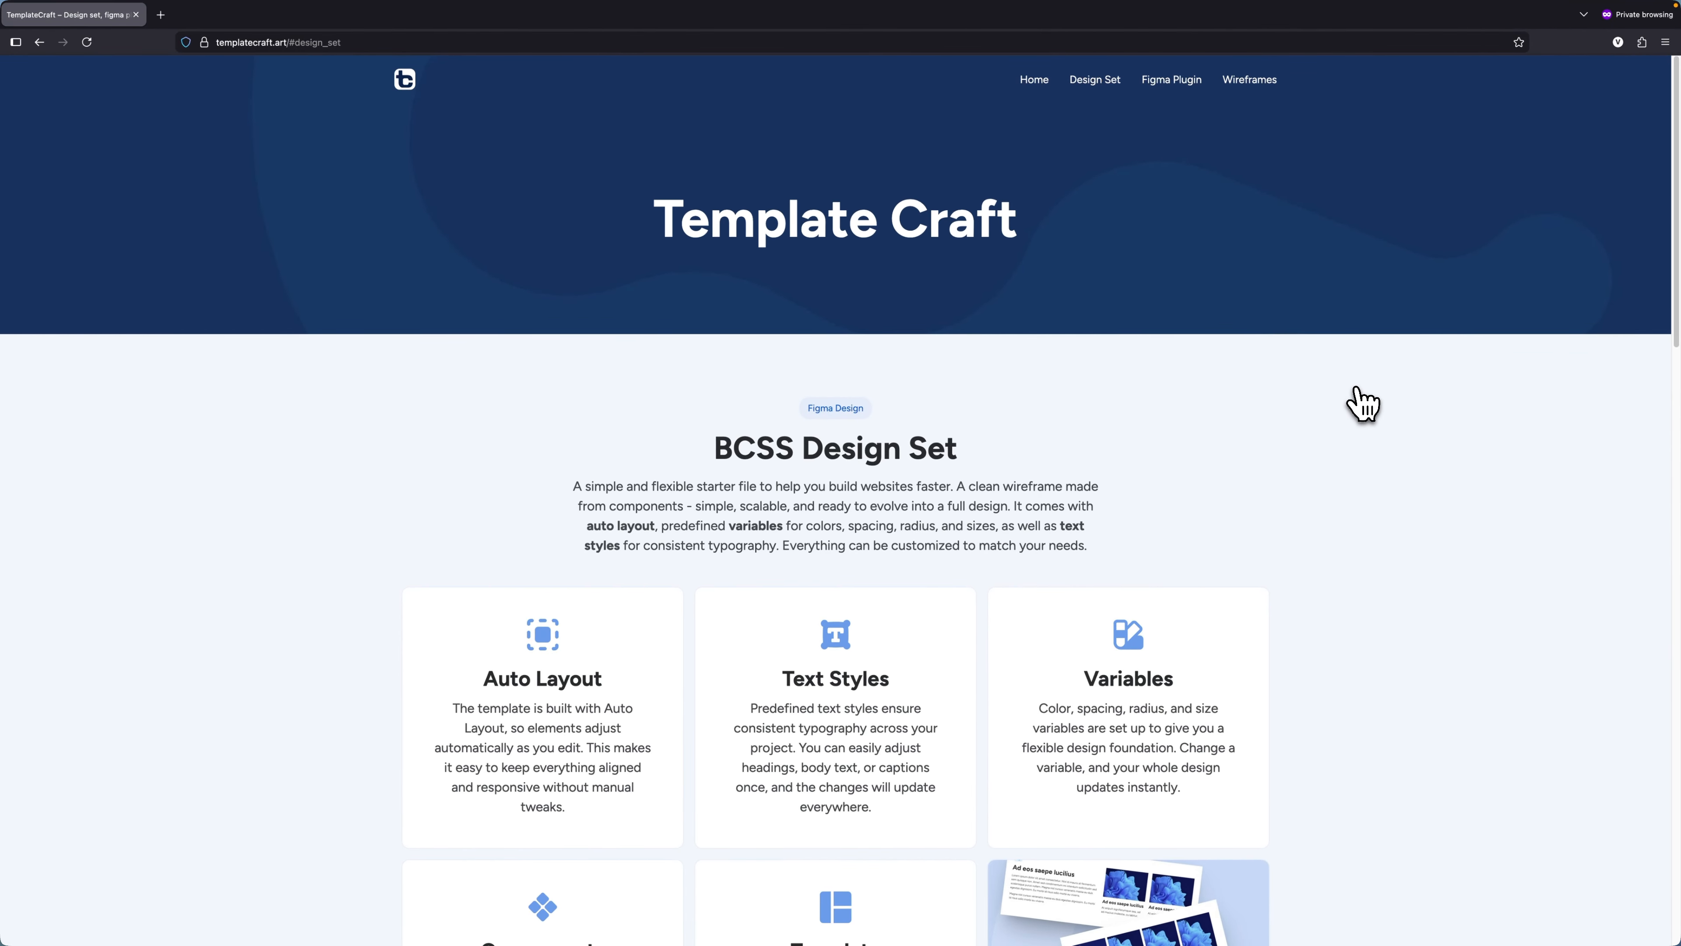
mouse_move(116, 6)
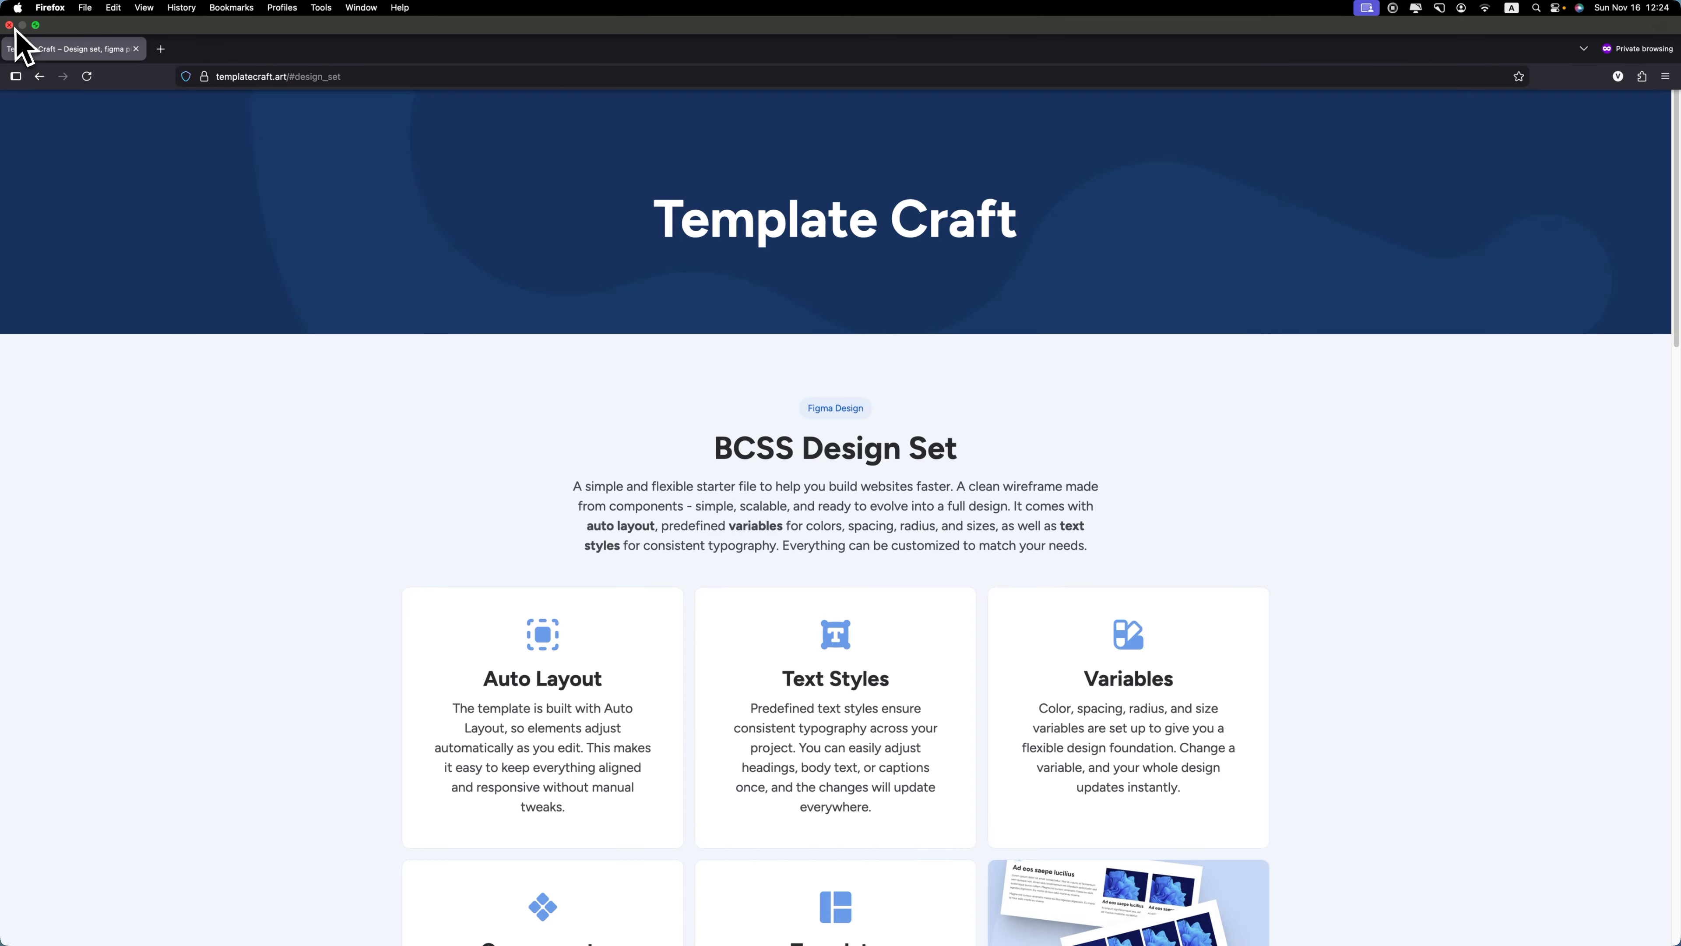
Close the private window and open the AniMotion builder on the Template Craft homepage.
left_click(9, 24)
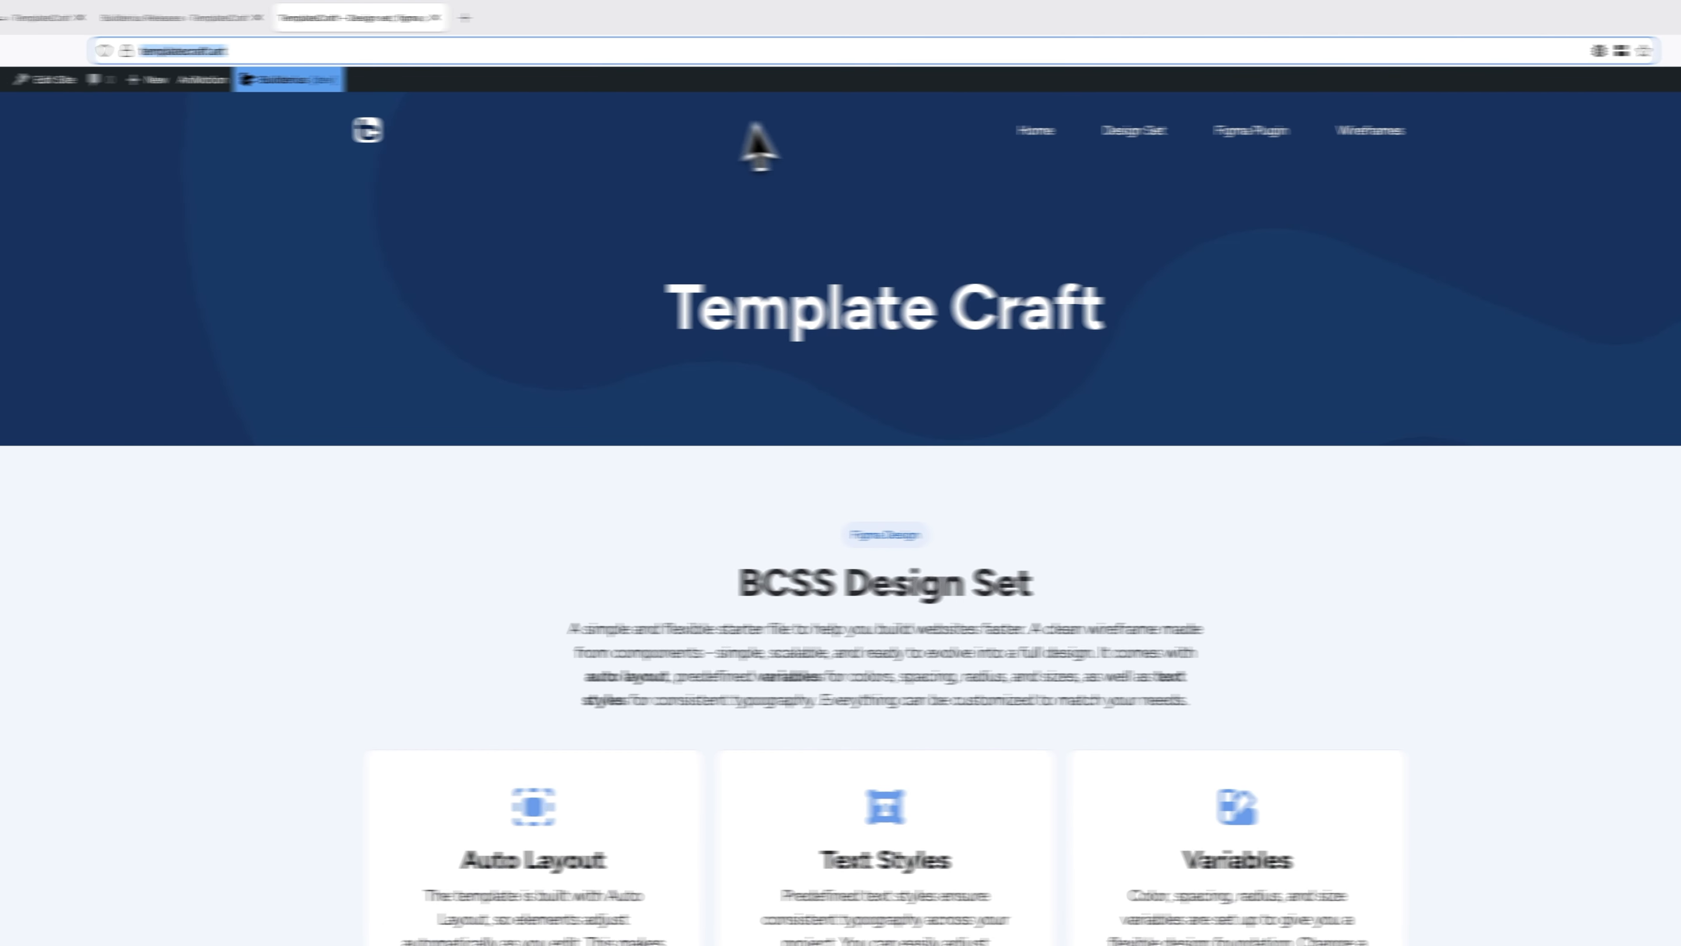
left_click(483, 192)
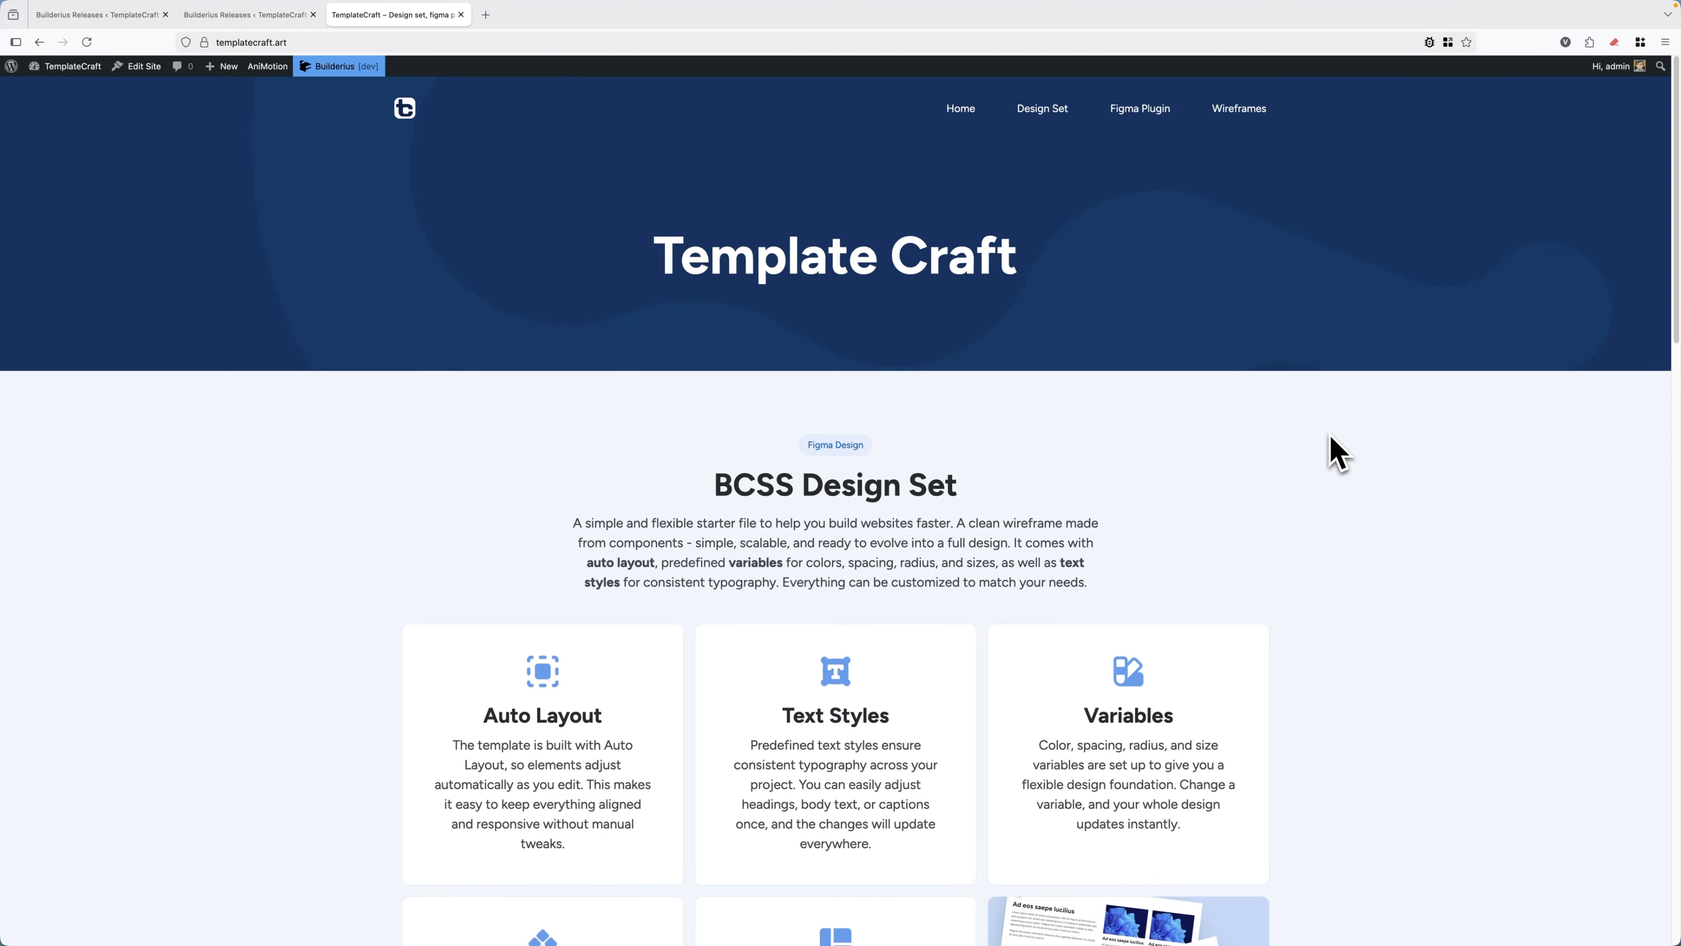
left_click(199, 14)
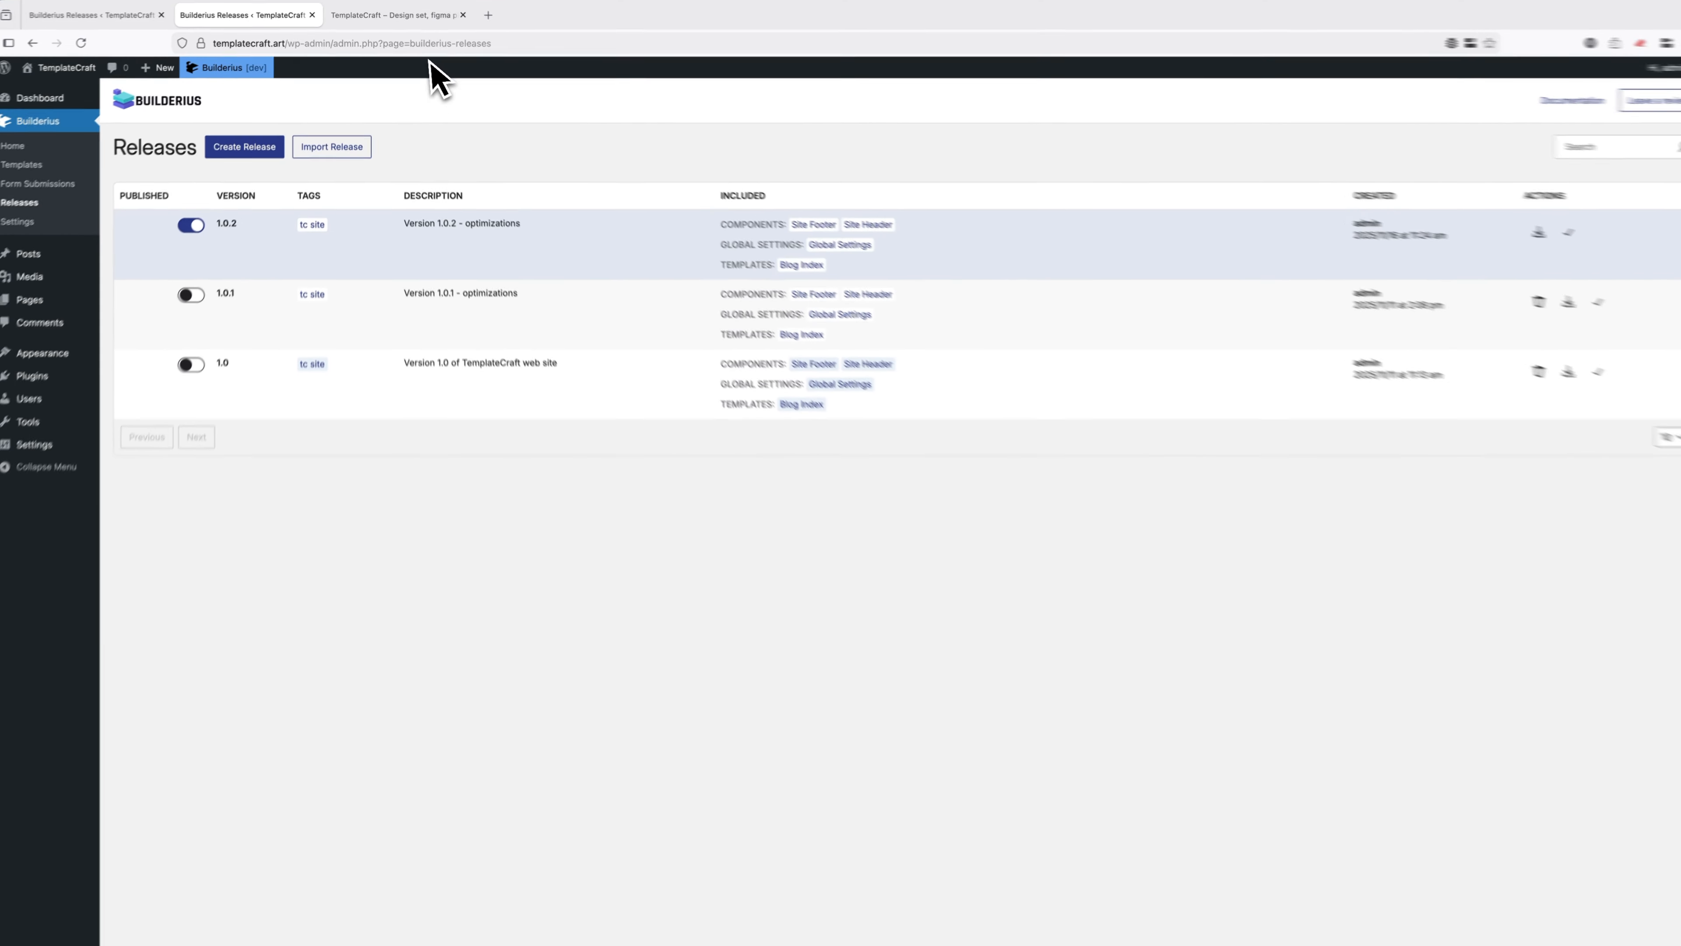
left_click(397, 15)
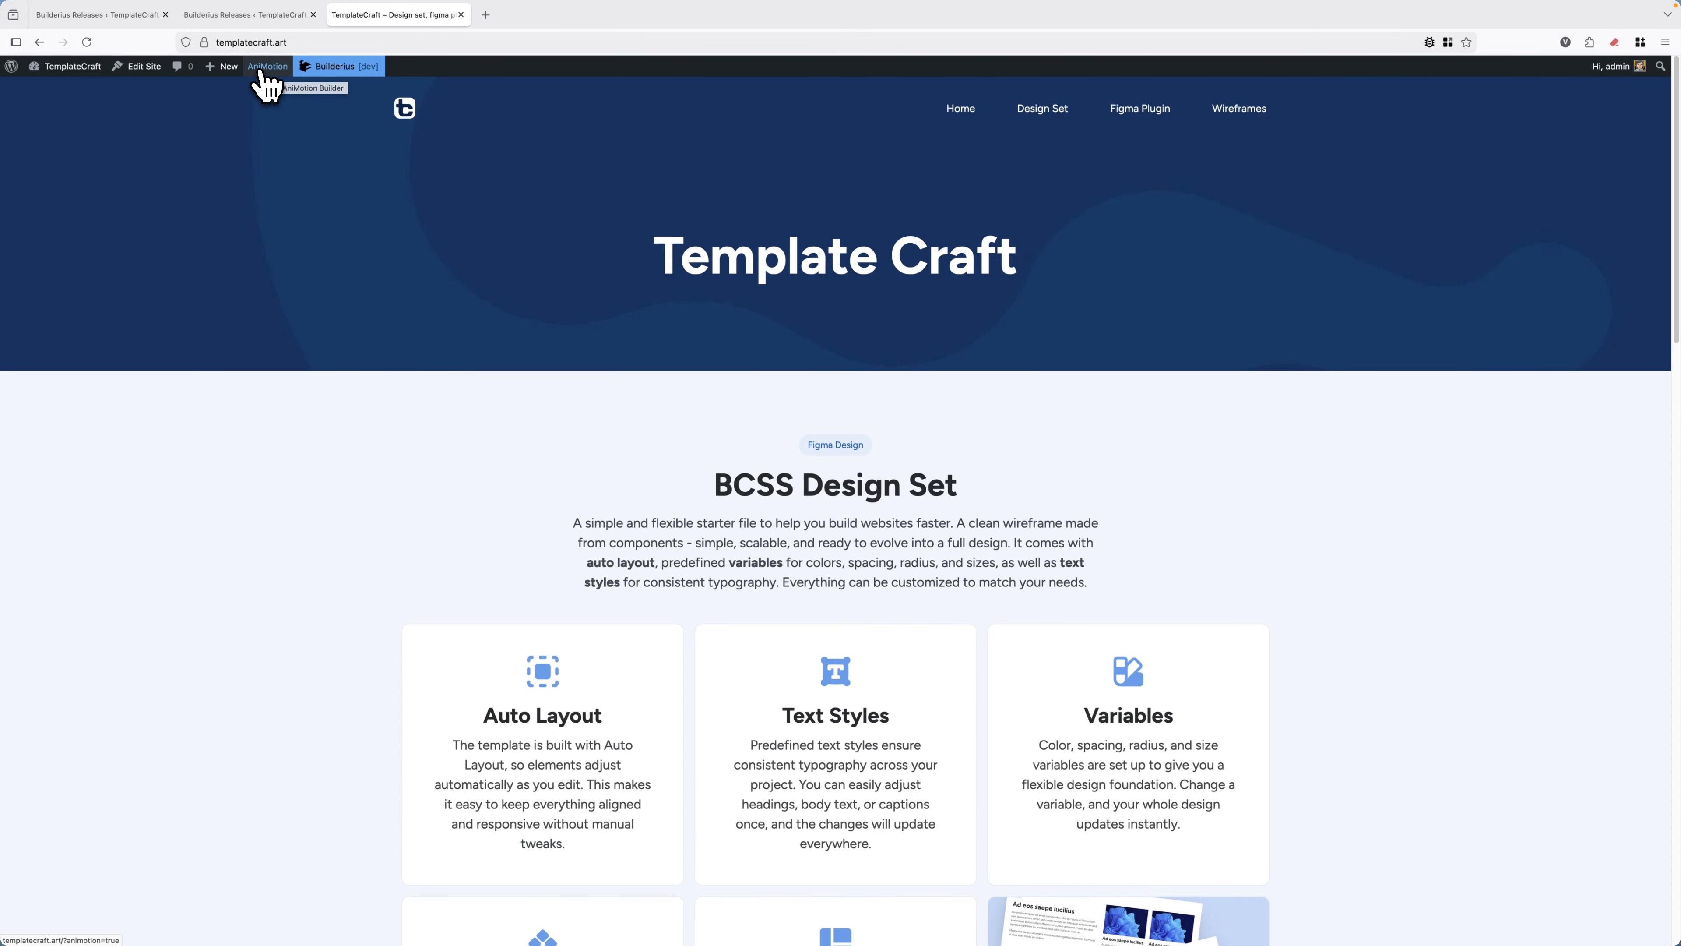
left_click(264, 67)
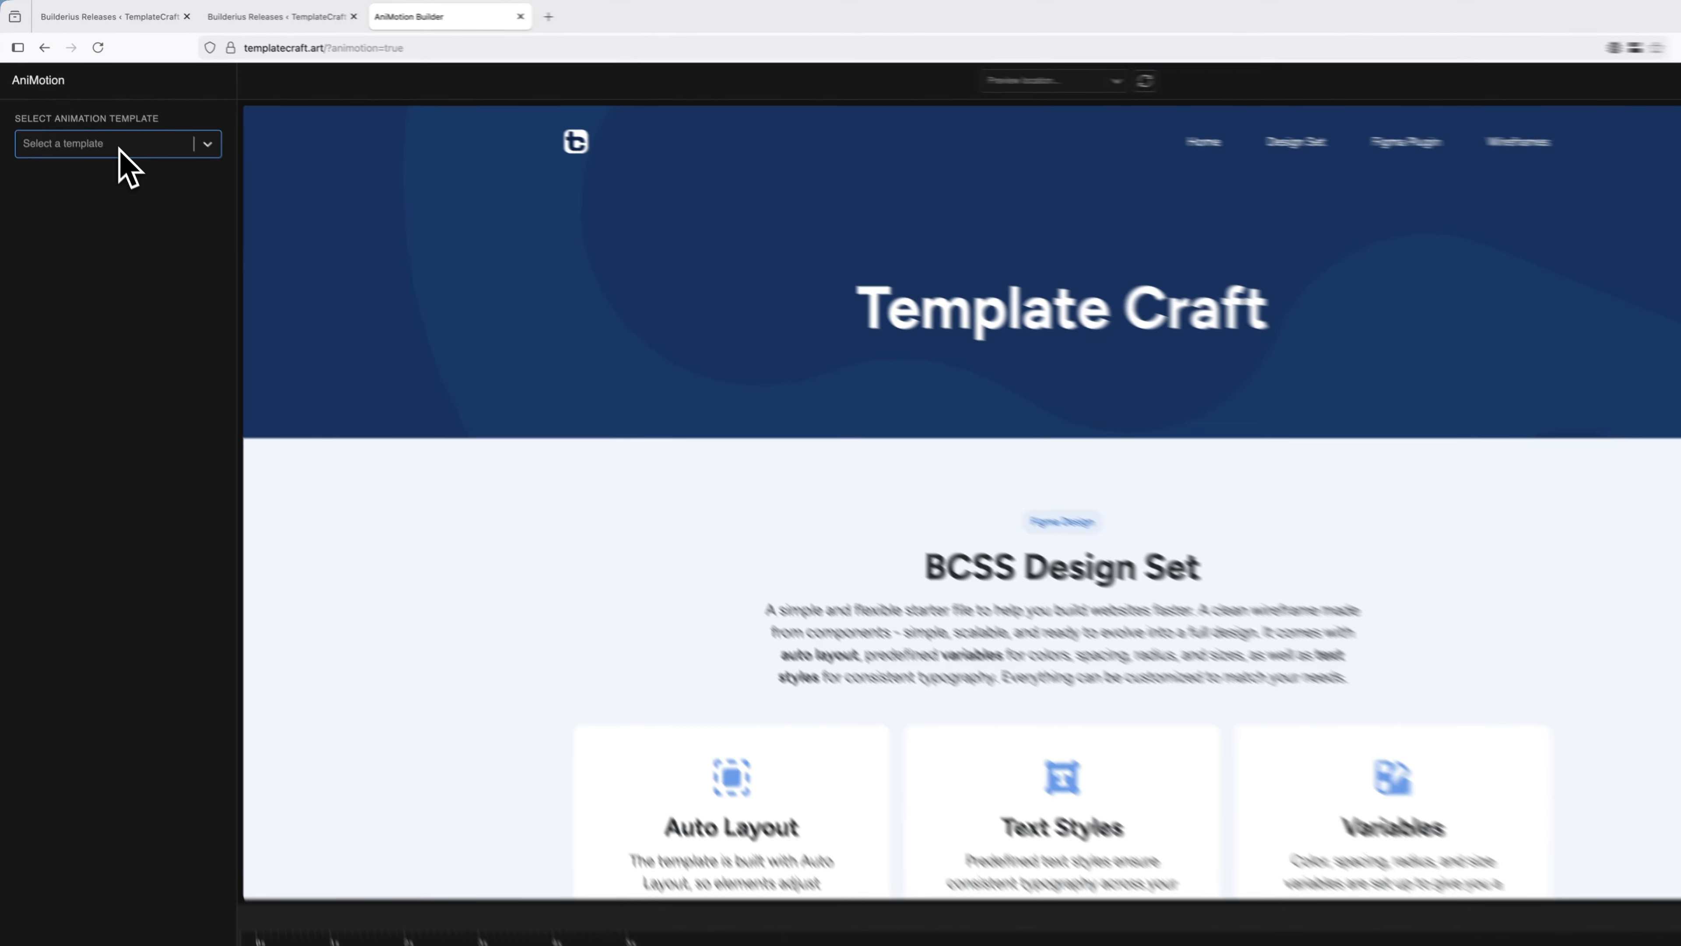
Create a new animation template named Homepage.
left_click(106, 130)
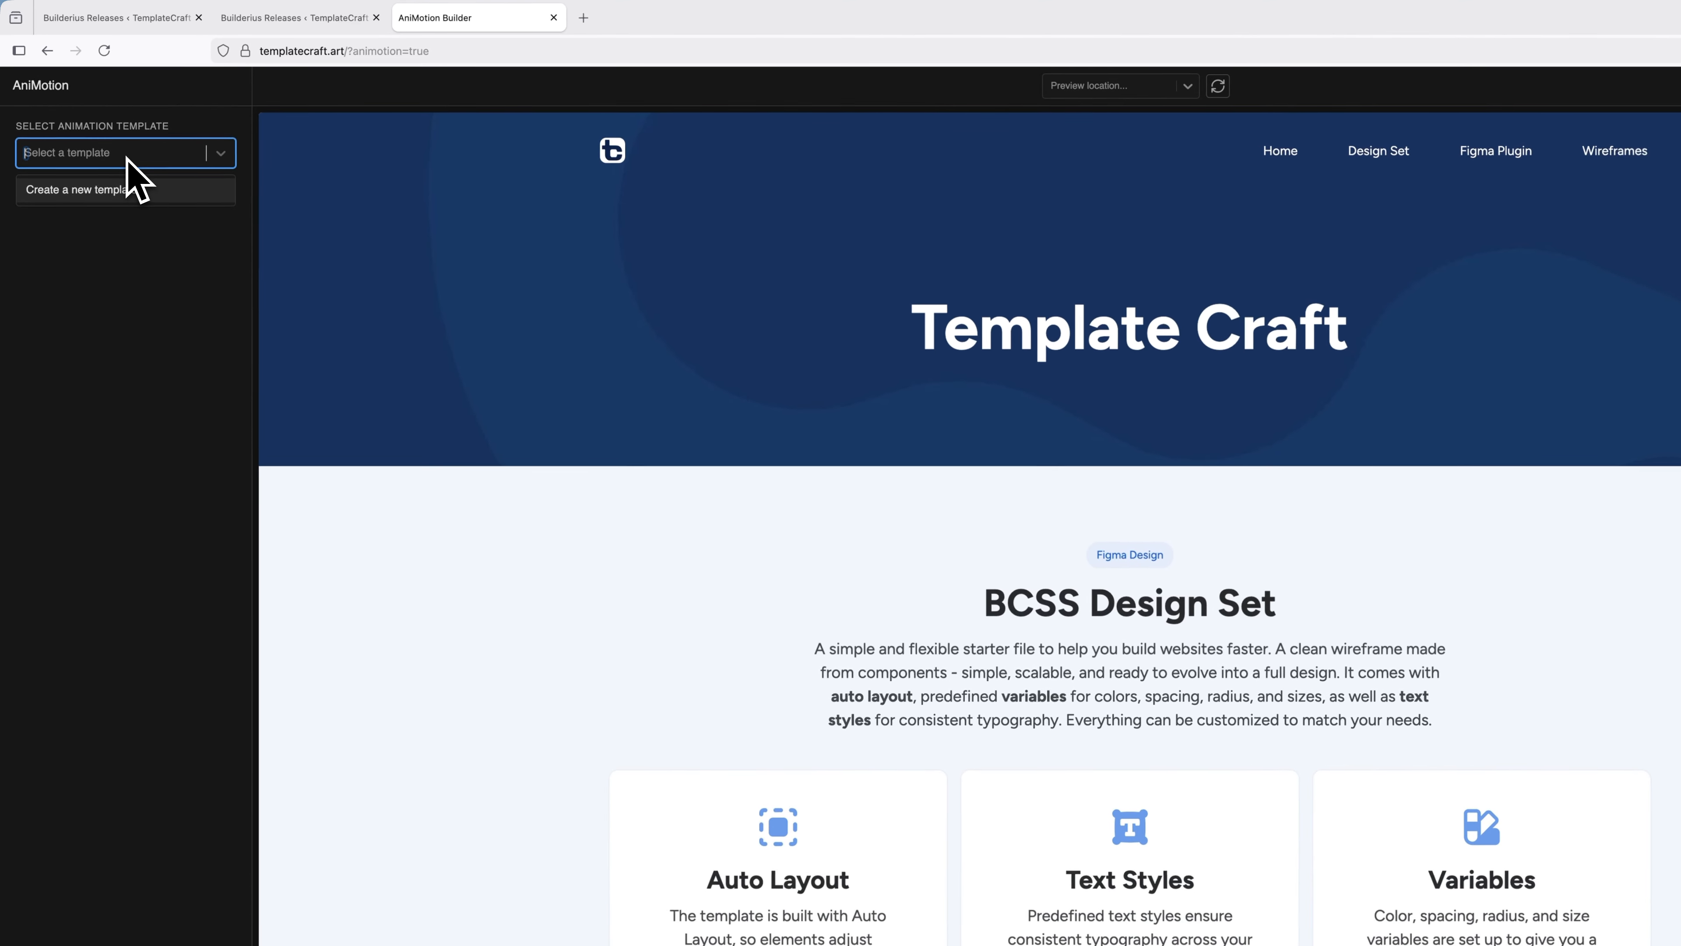
left_click(96, 190)
left_click(92, 233)
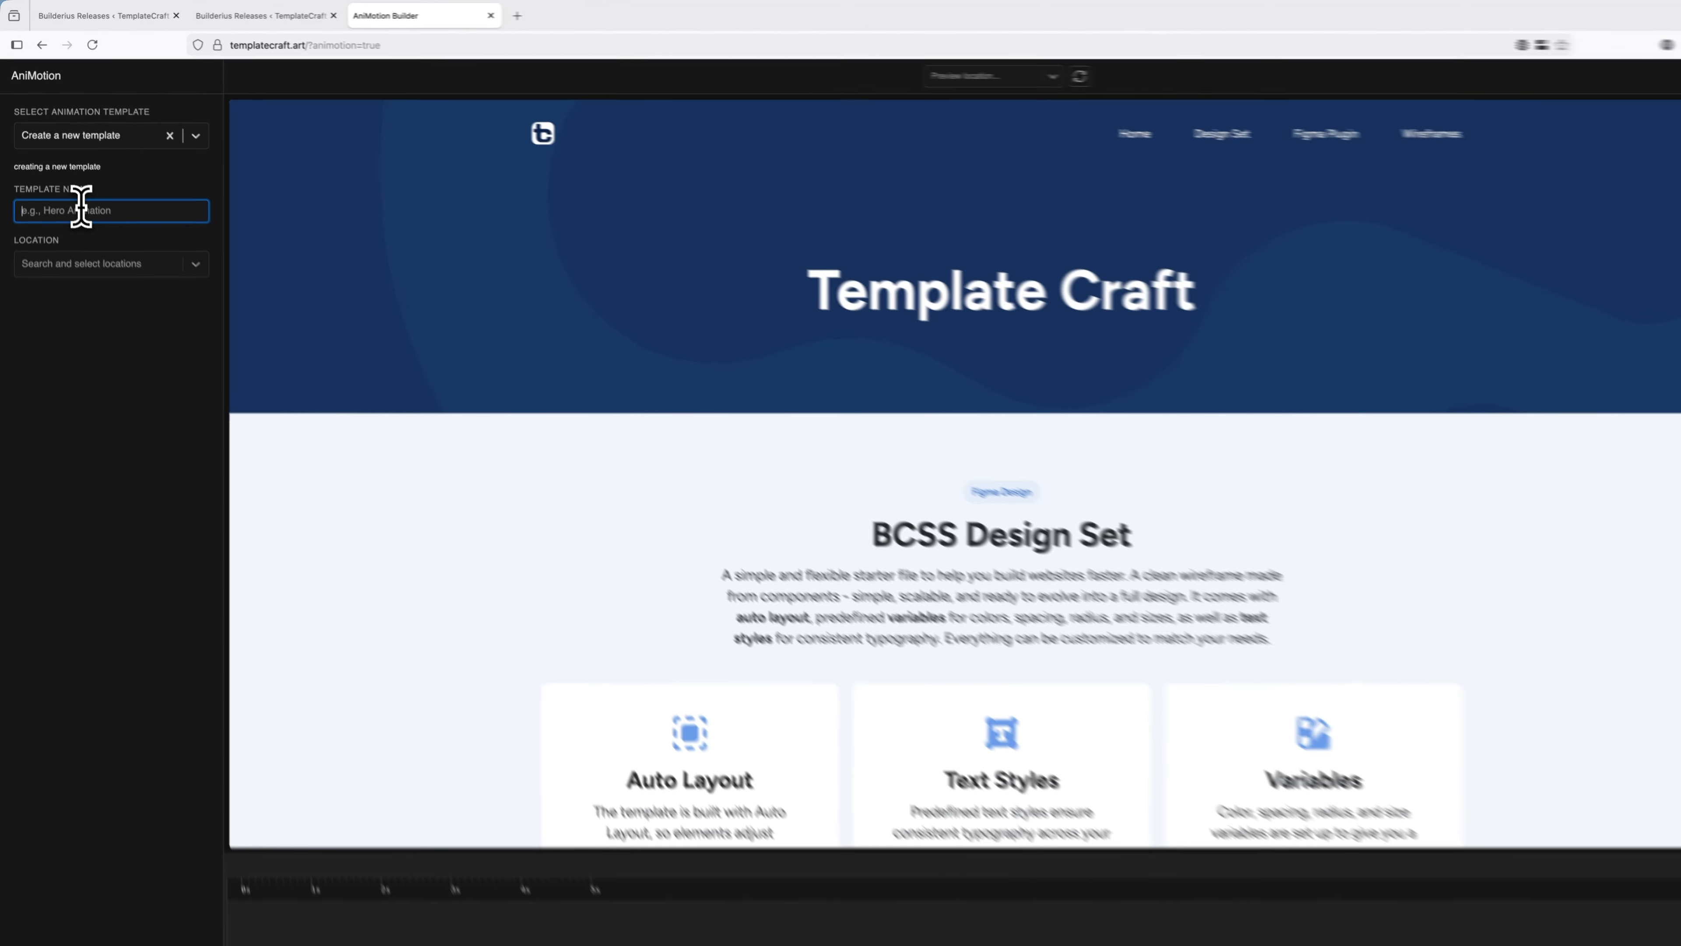
type("Homepage")
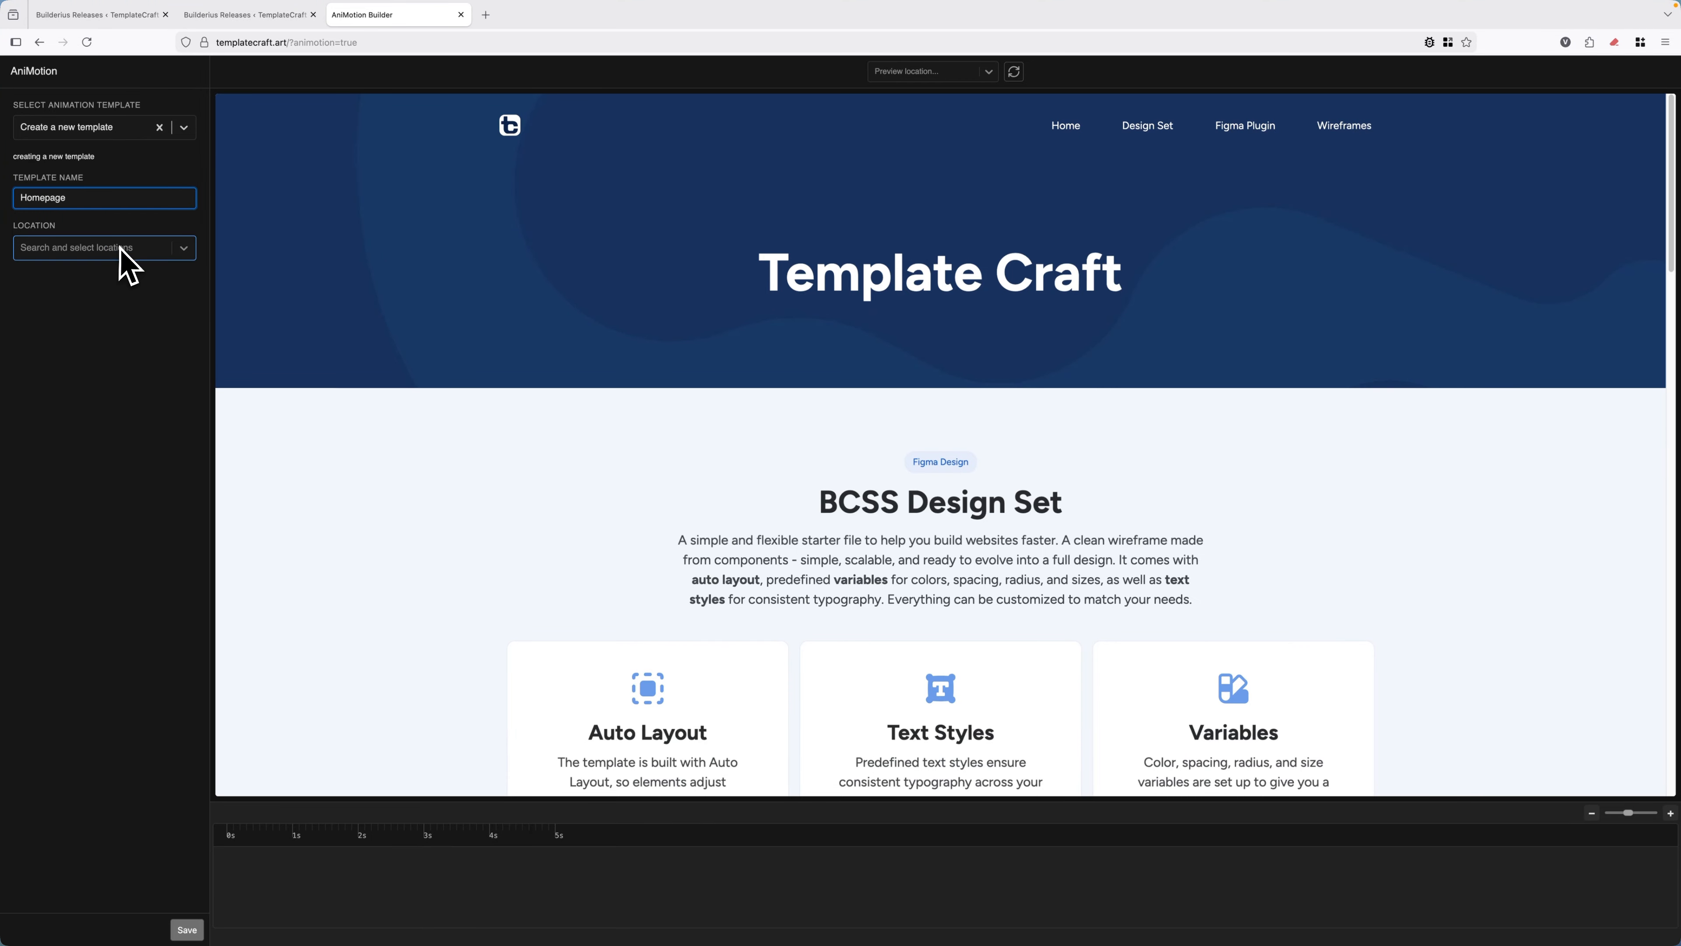
Assign the Homepage special page as the template's location and save the template.
left_click(68, 252)
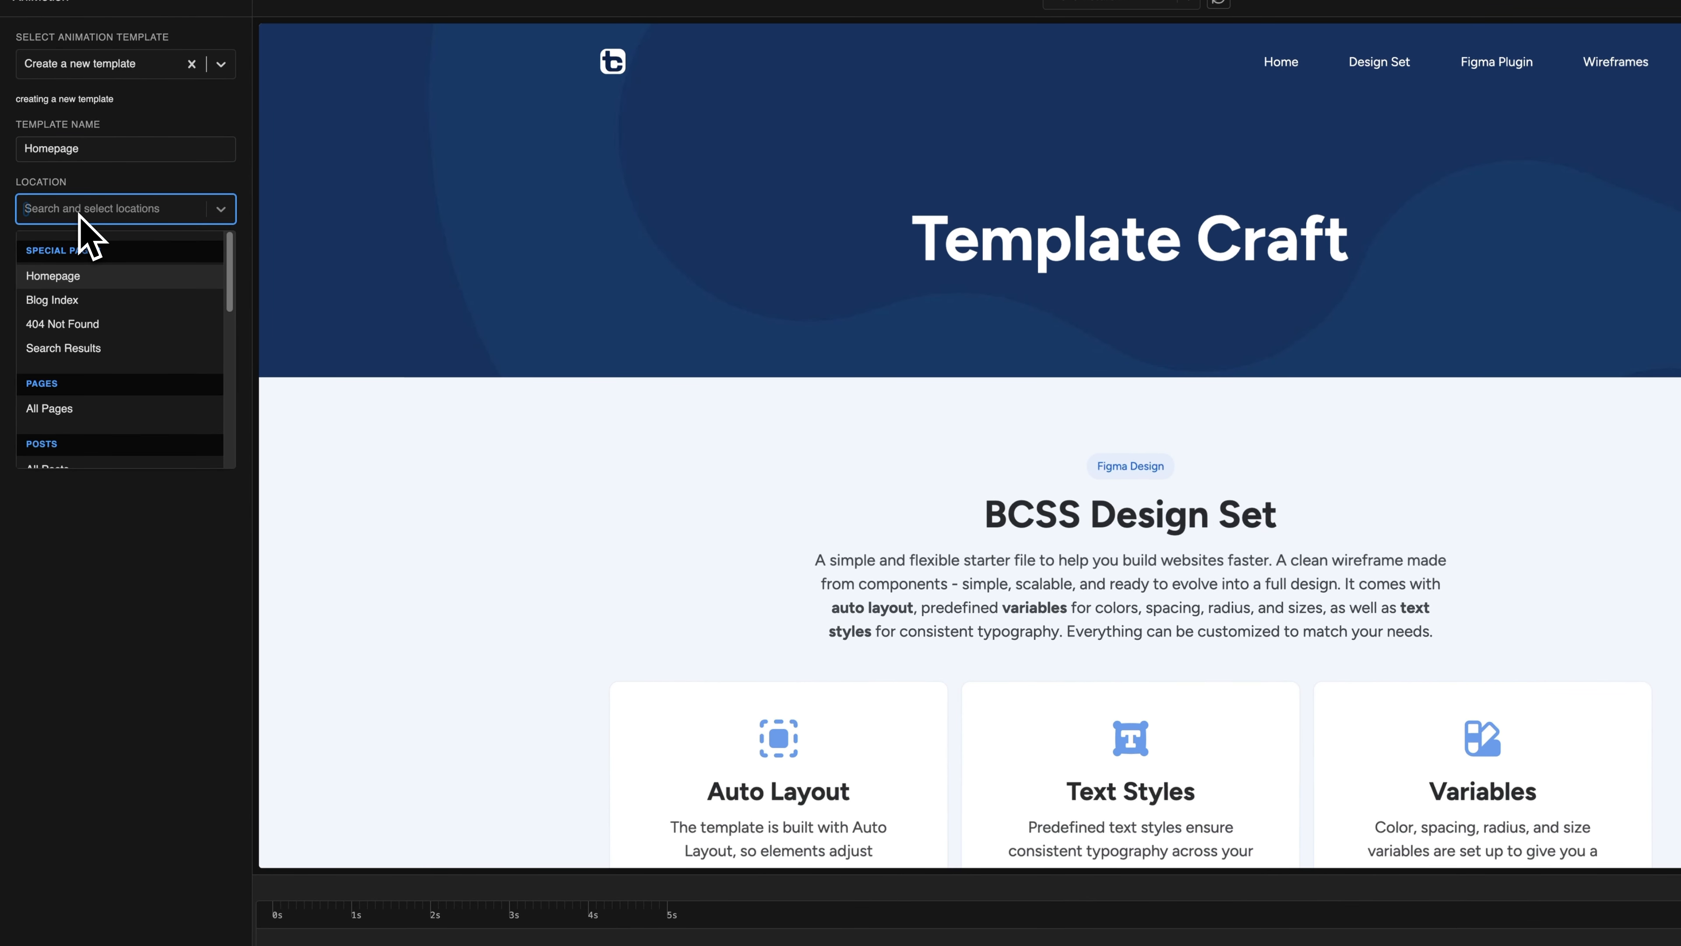
left_click(58, 276)
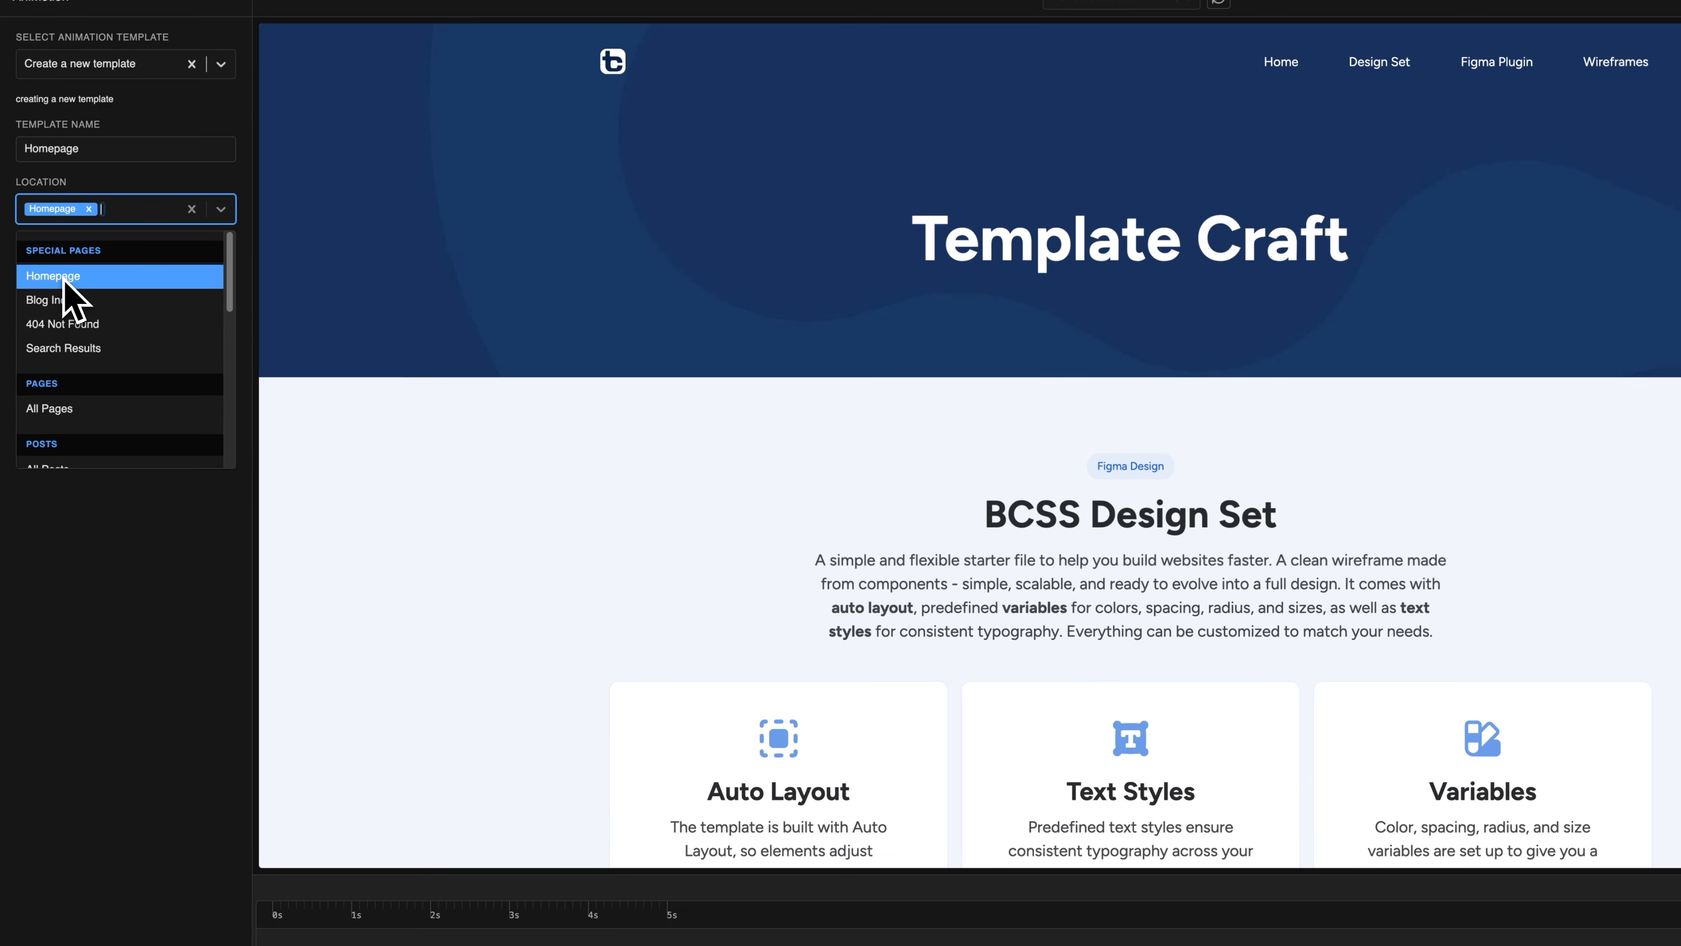
left_click(139, 180)
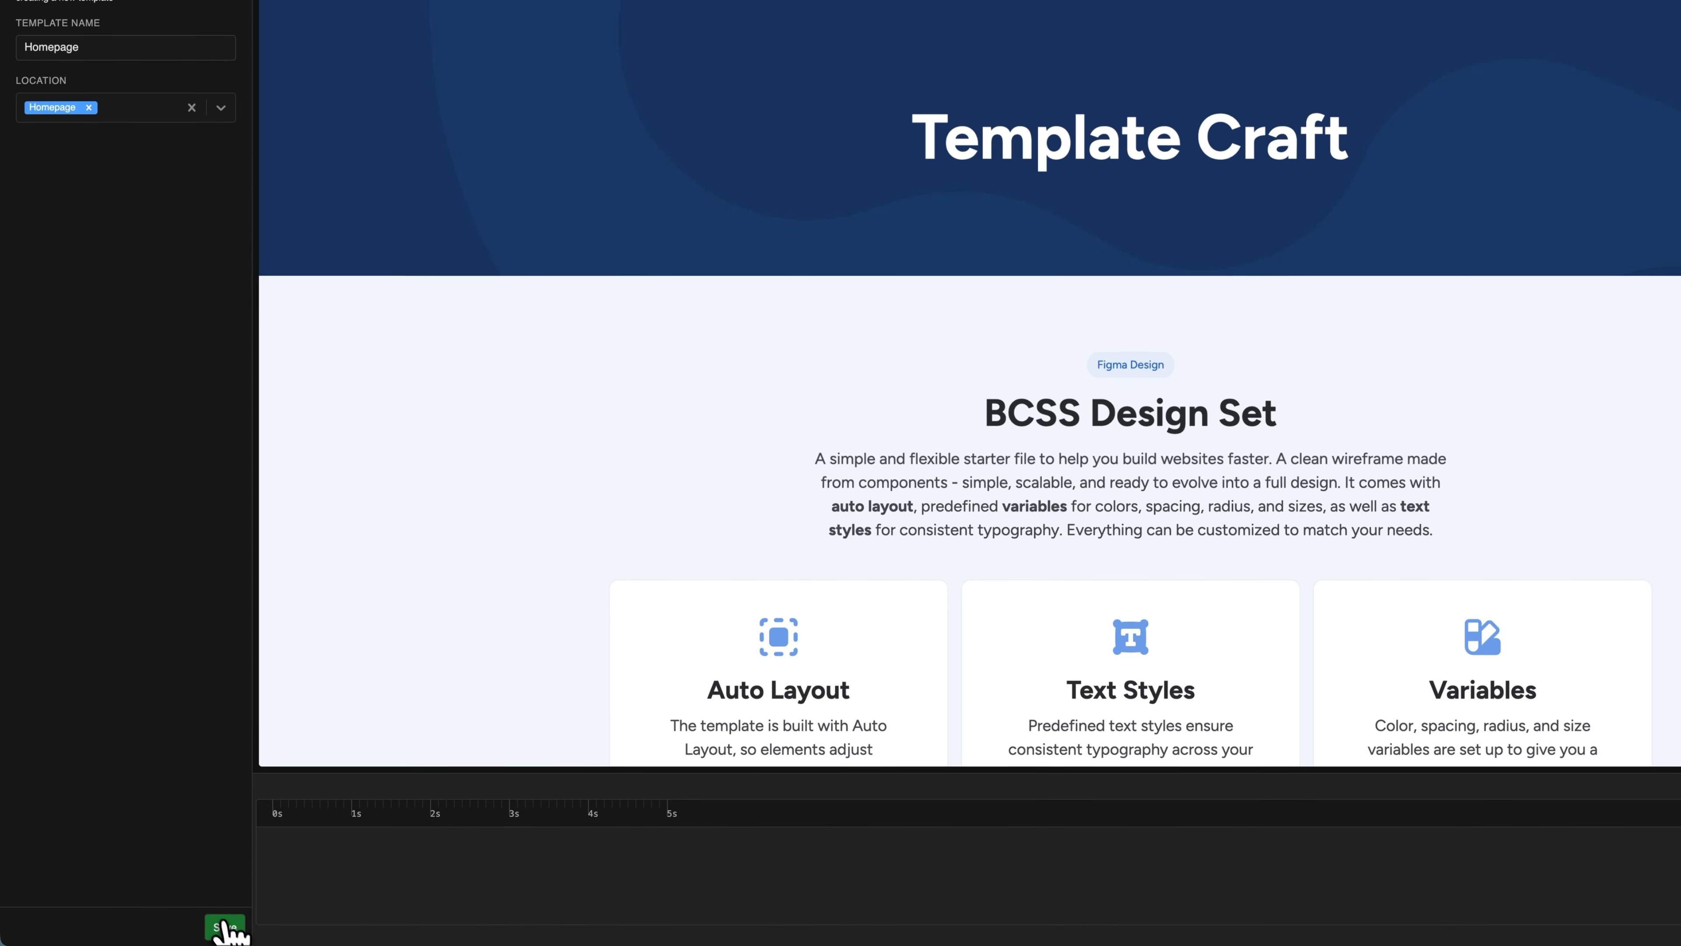
left_click(229, 929)
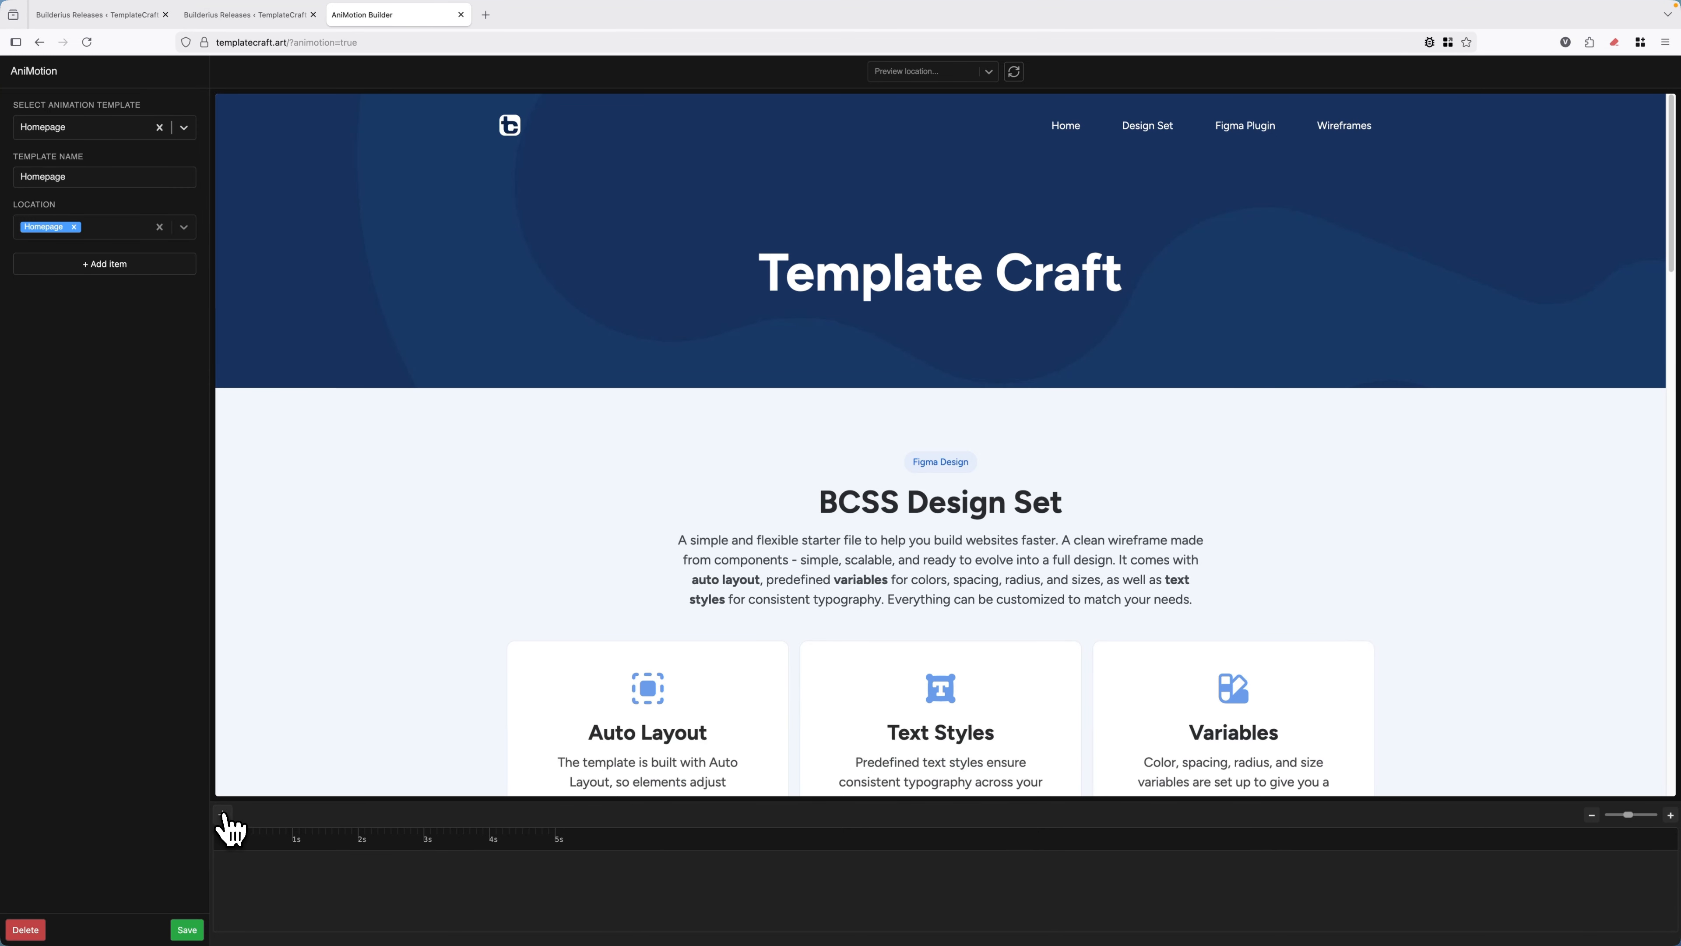
Add an animation item targeting section > div and set its trigger to Enter In View.
left_click(113, 266)
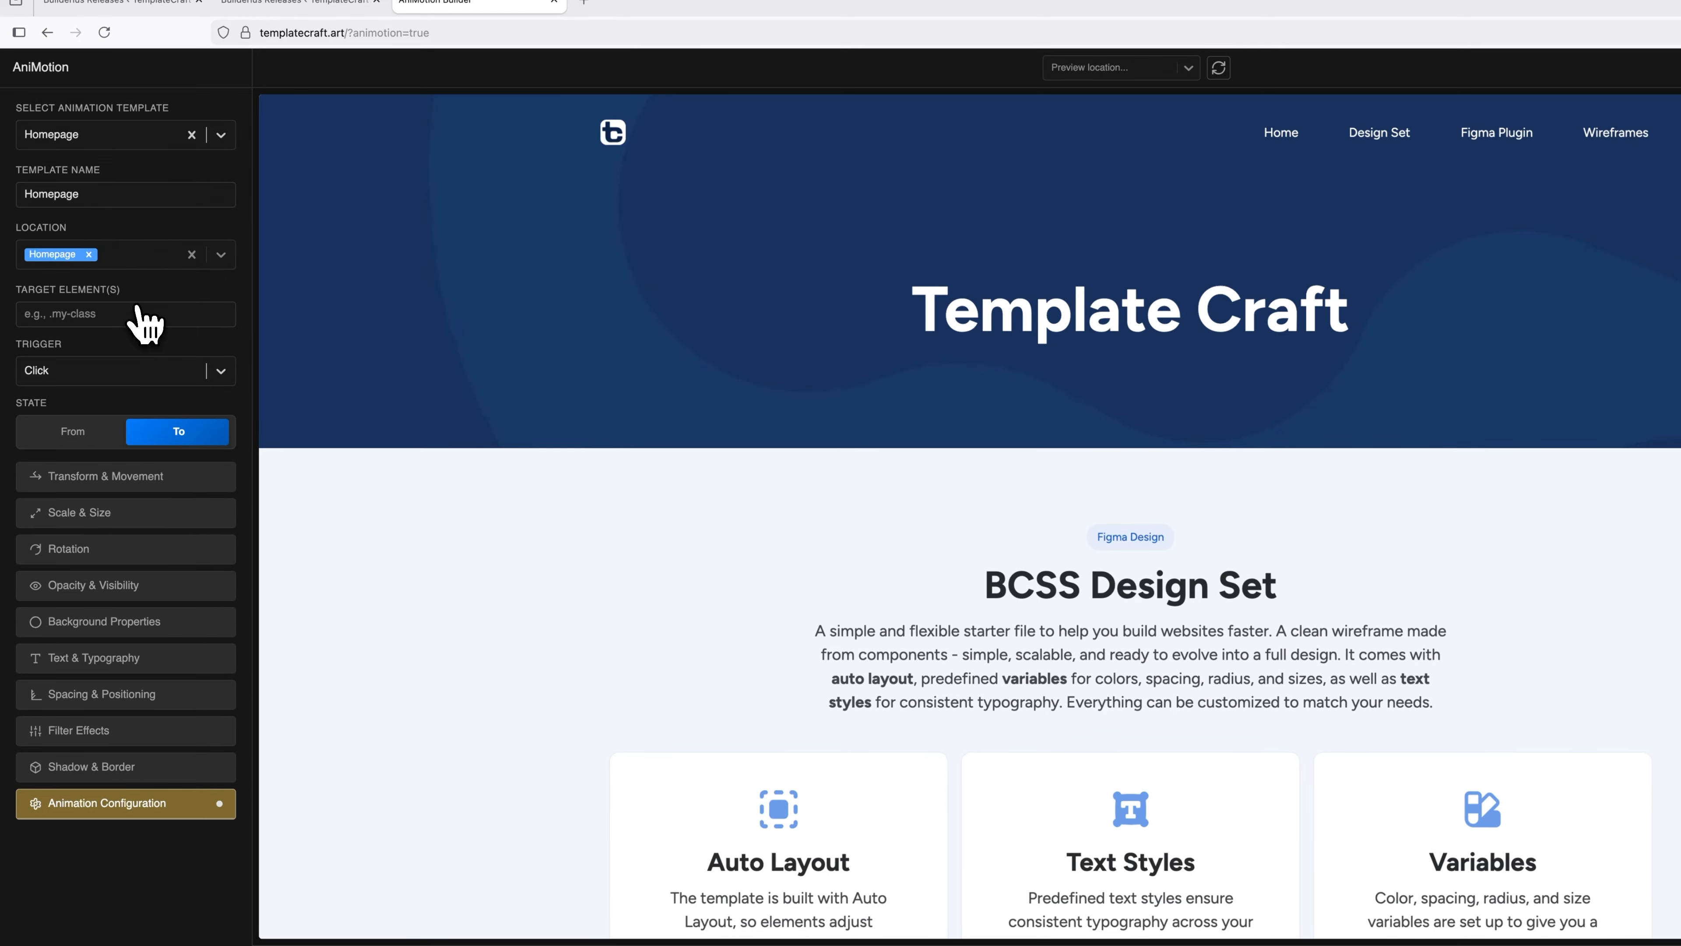
left_click(119, 312)
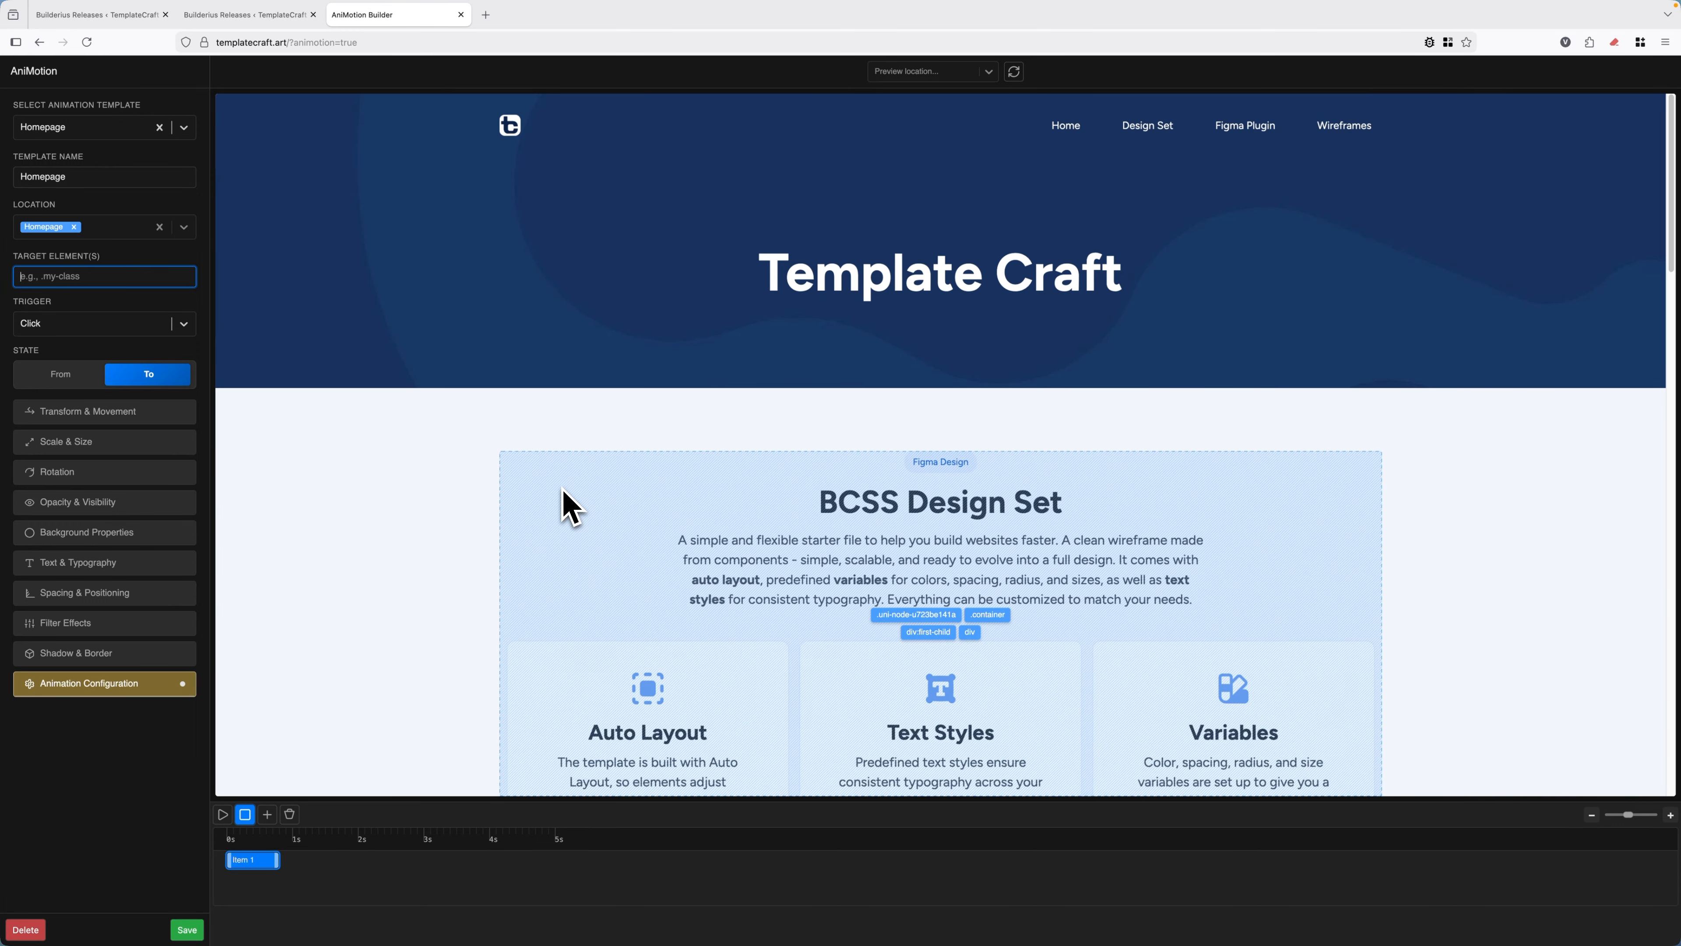
scroll(562, 506, "down", 10)
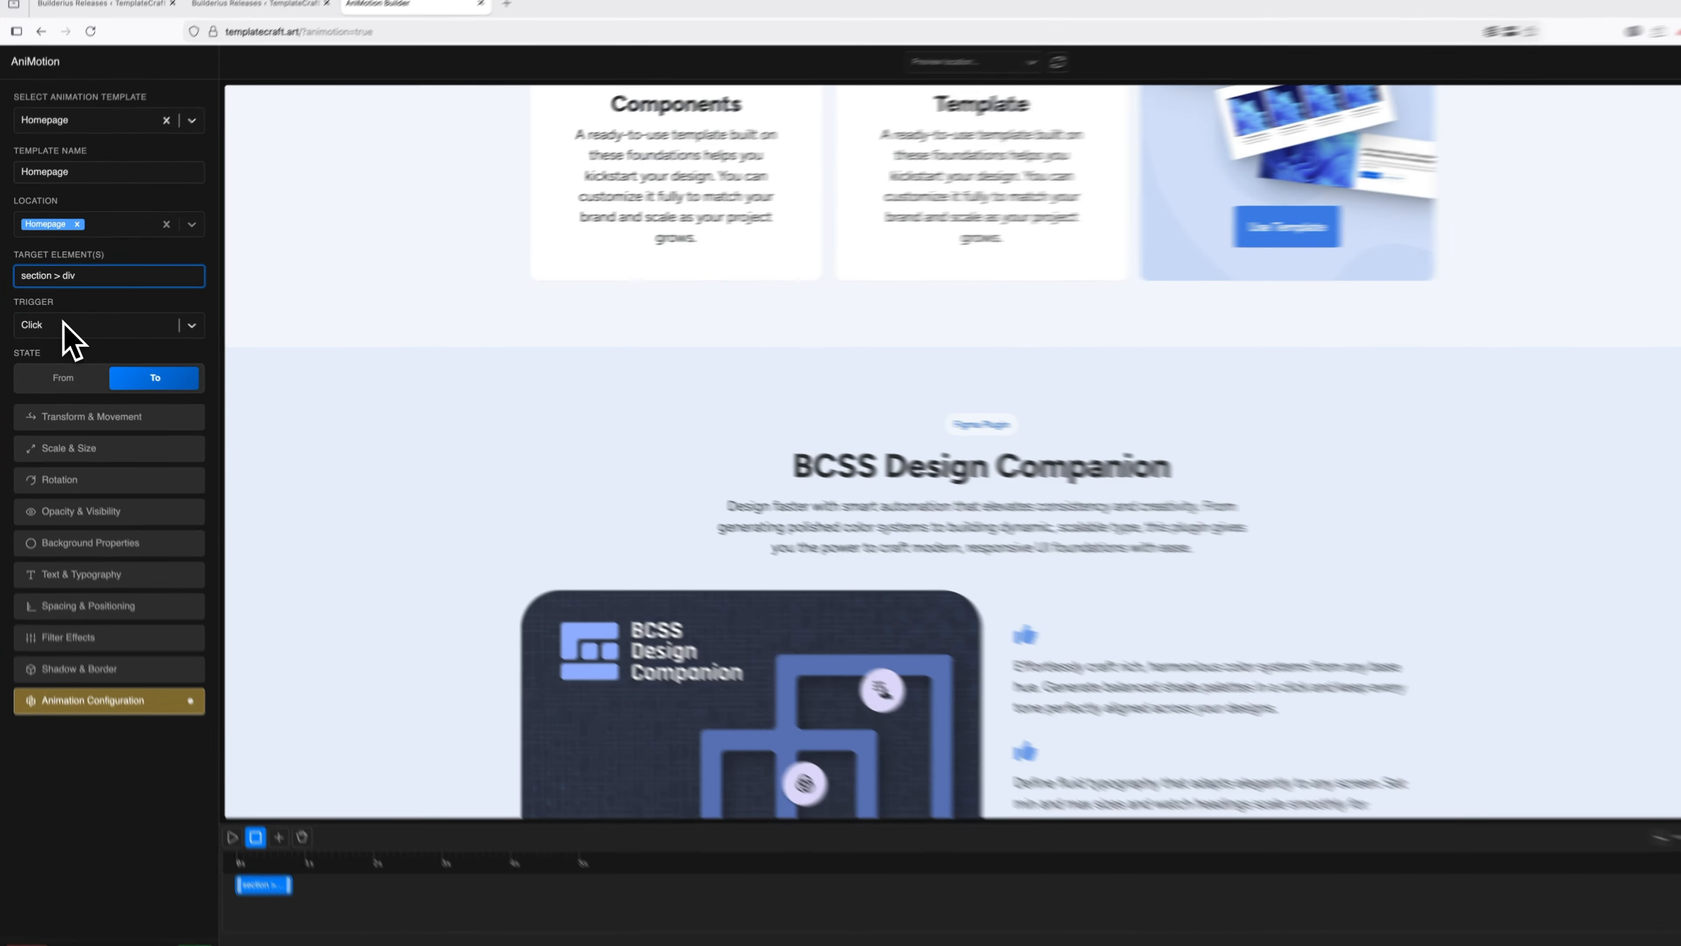
left_click(65, 323)
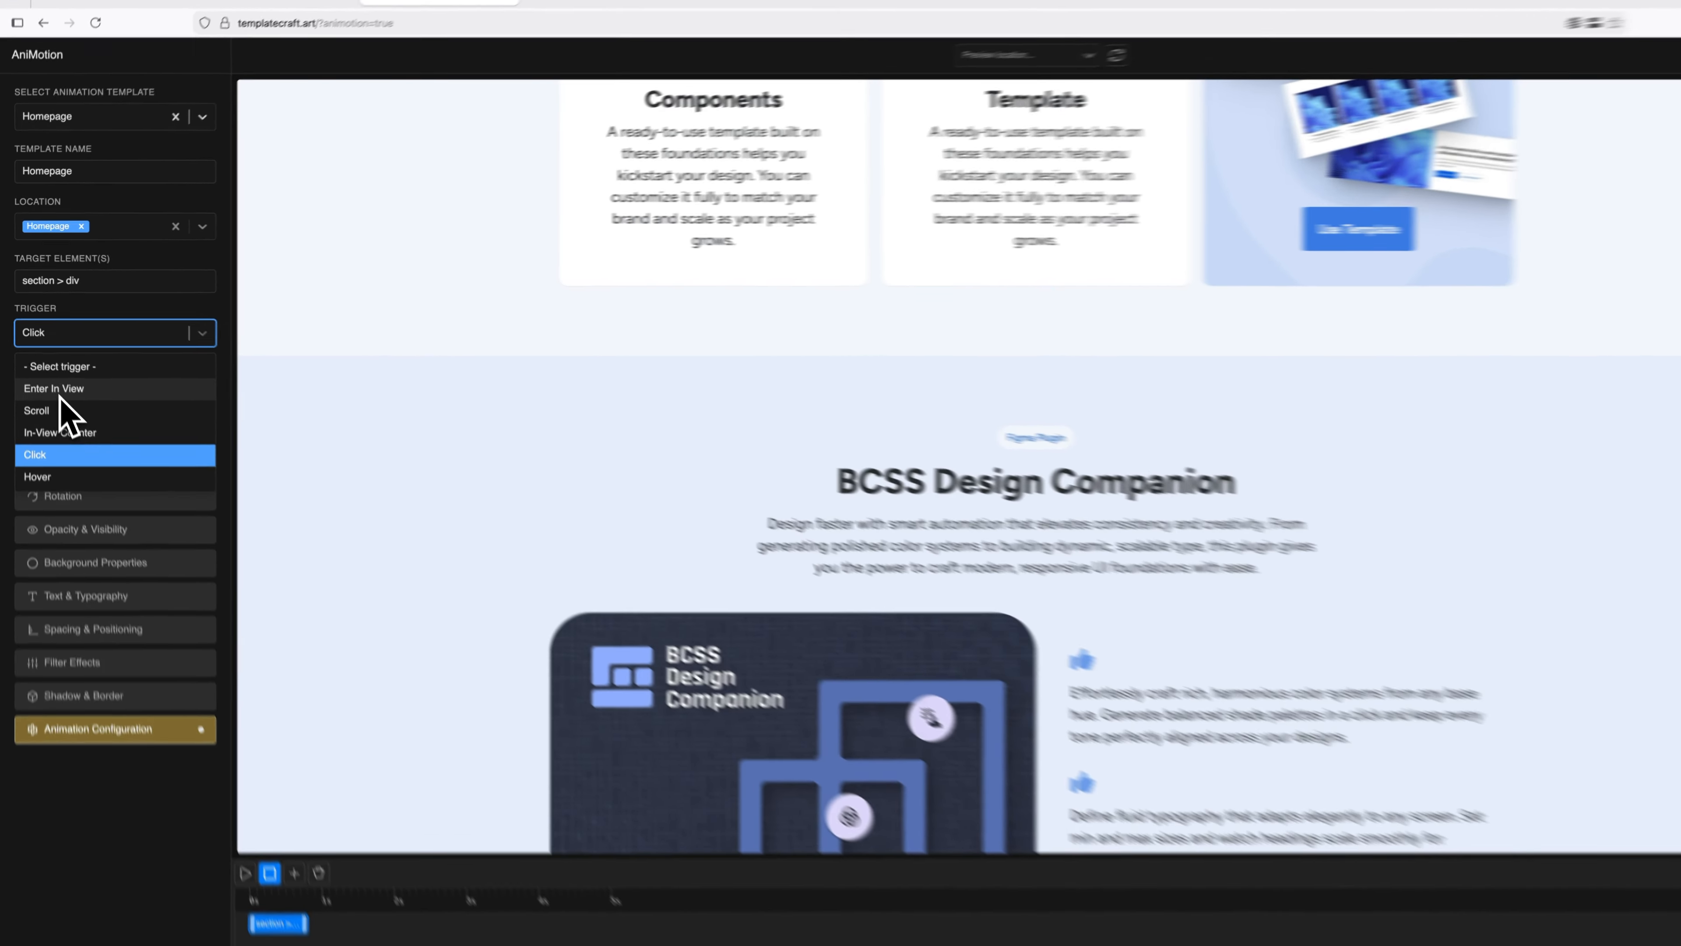
left_click(60, 390)
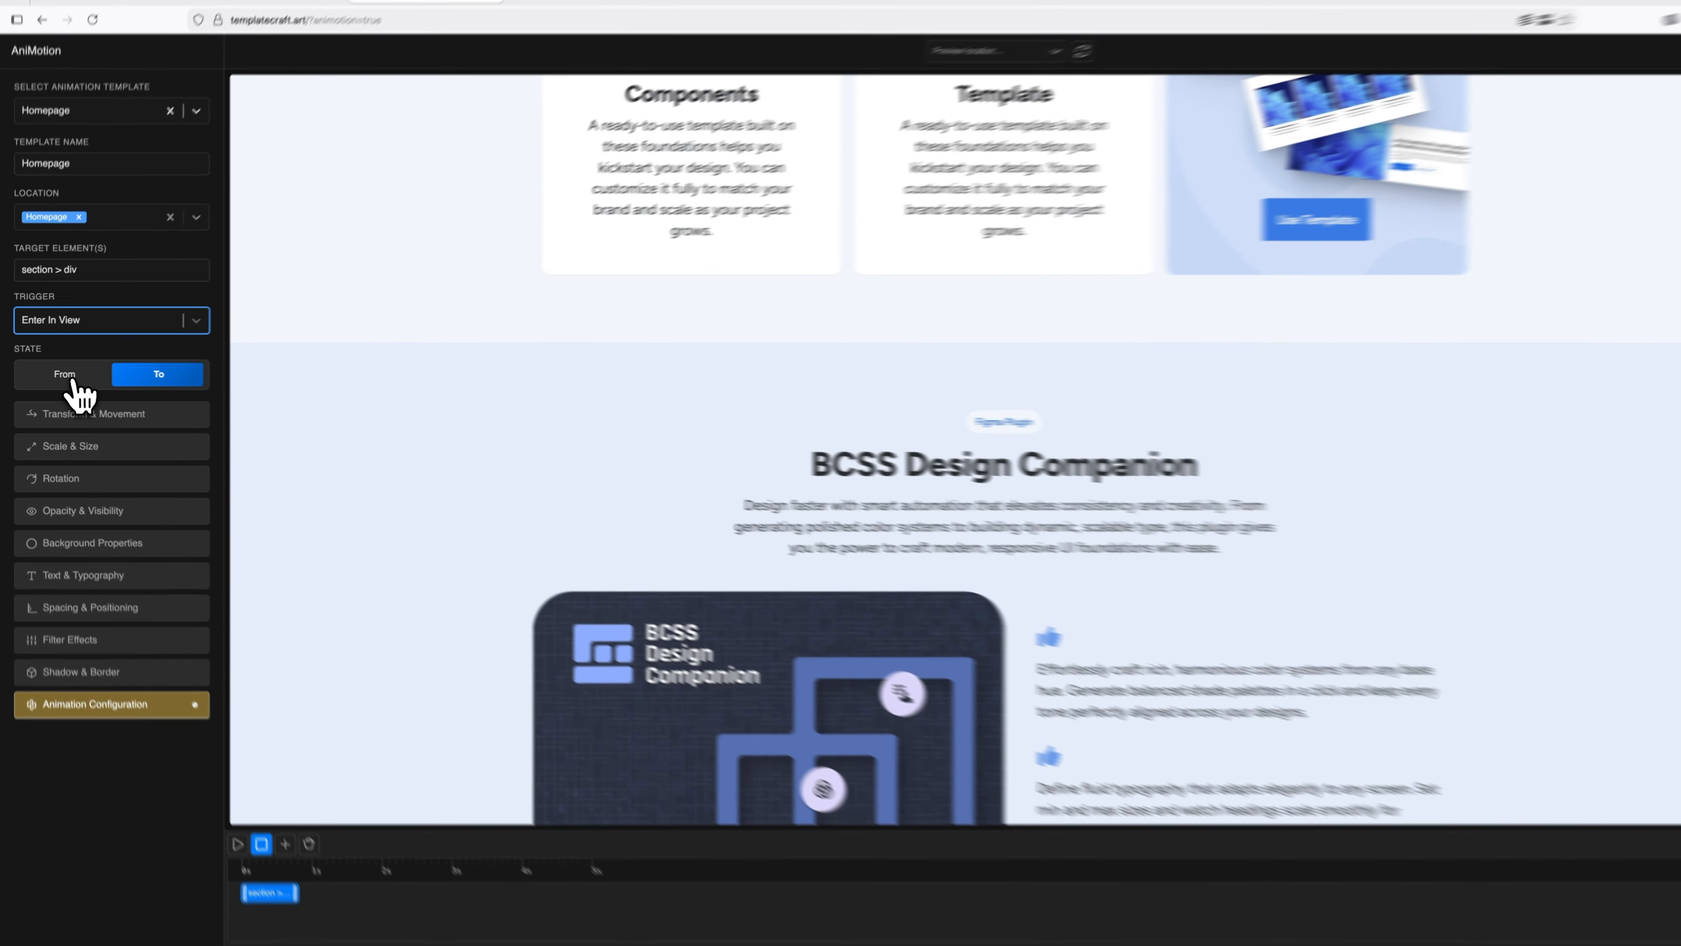
Set the animation's From state to opacity 0 and a Y movement of -15.
left_click(64, 375)
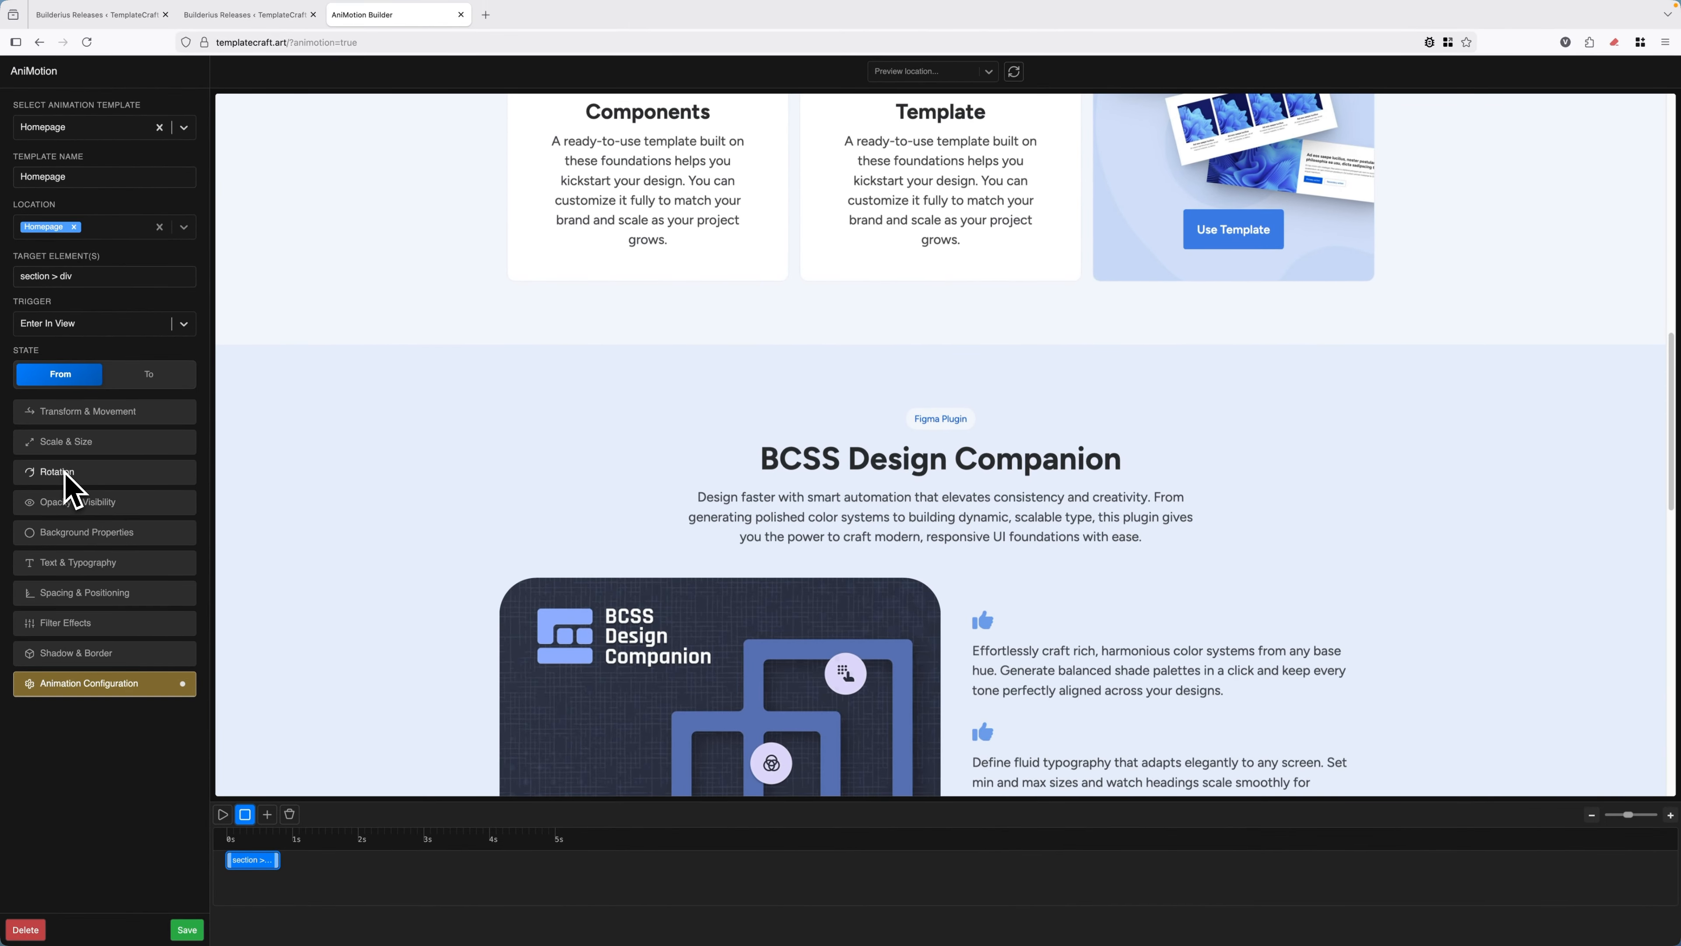
left_click(72, 503)
left_click(64, 552)
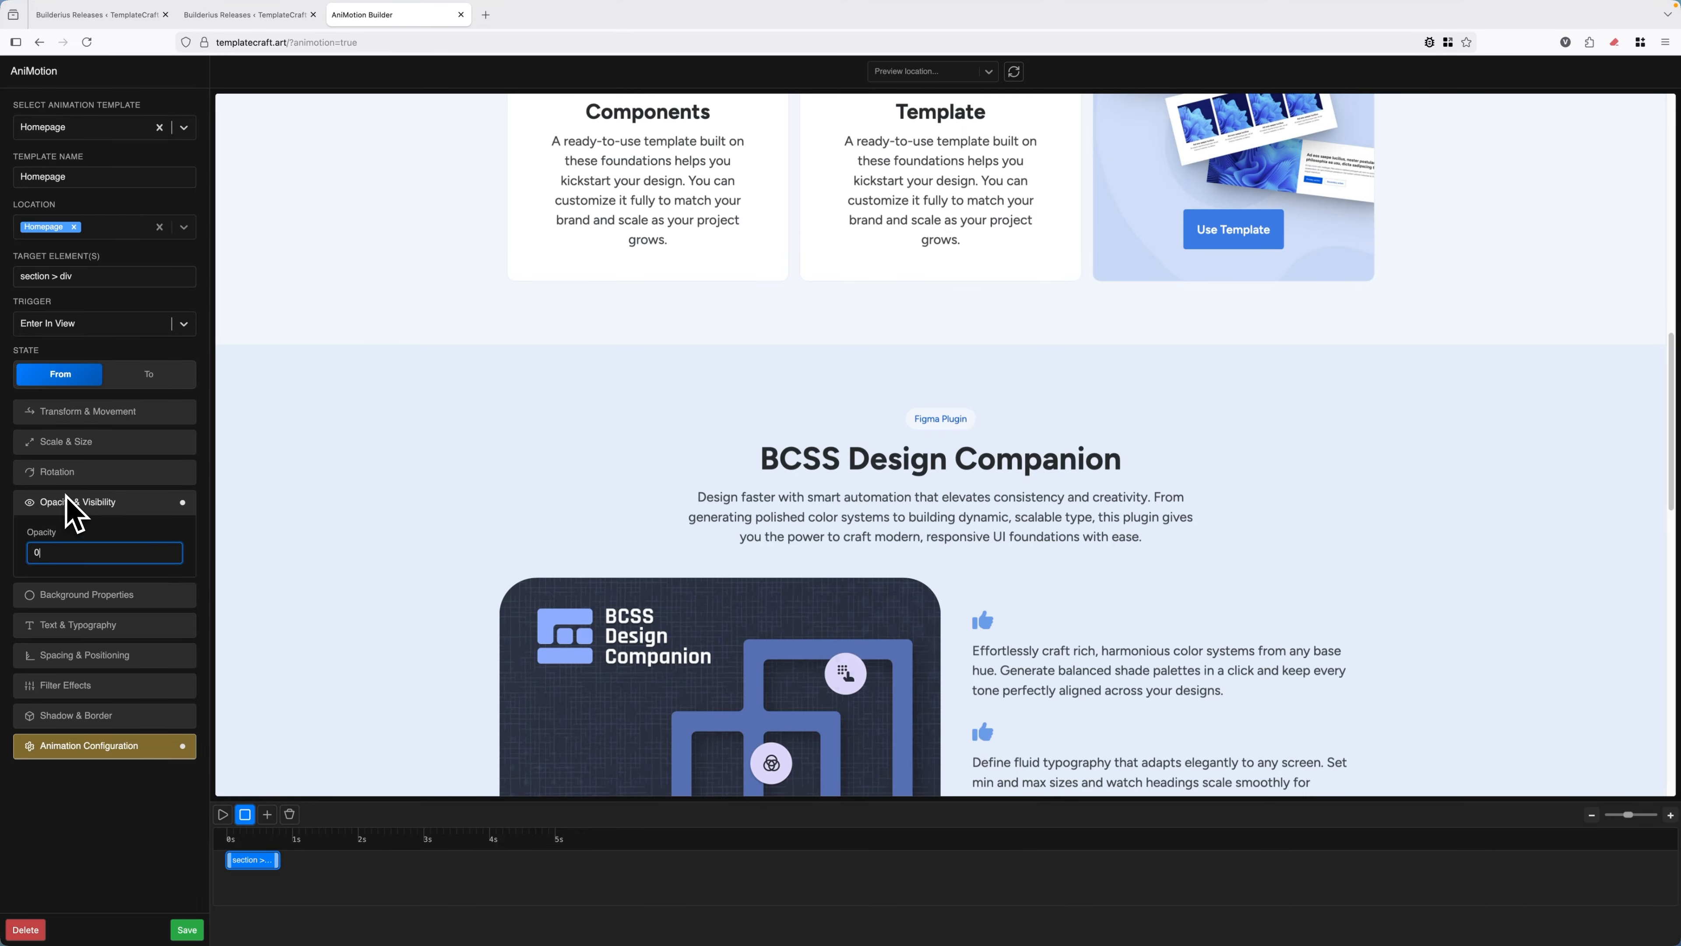
left_click(78, 413)
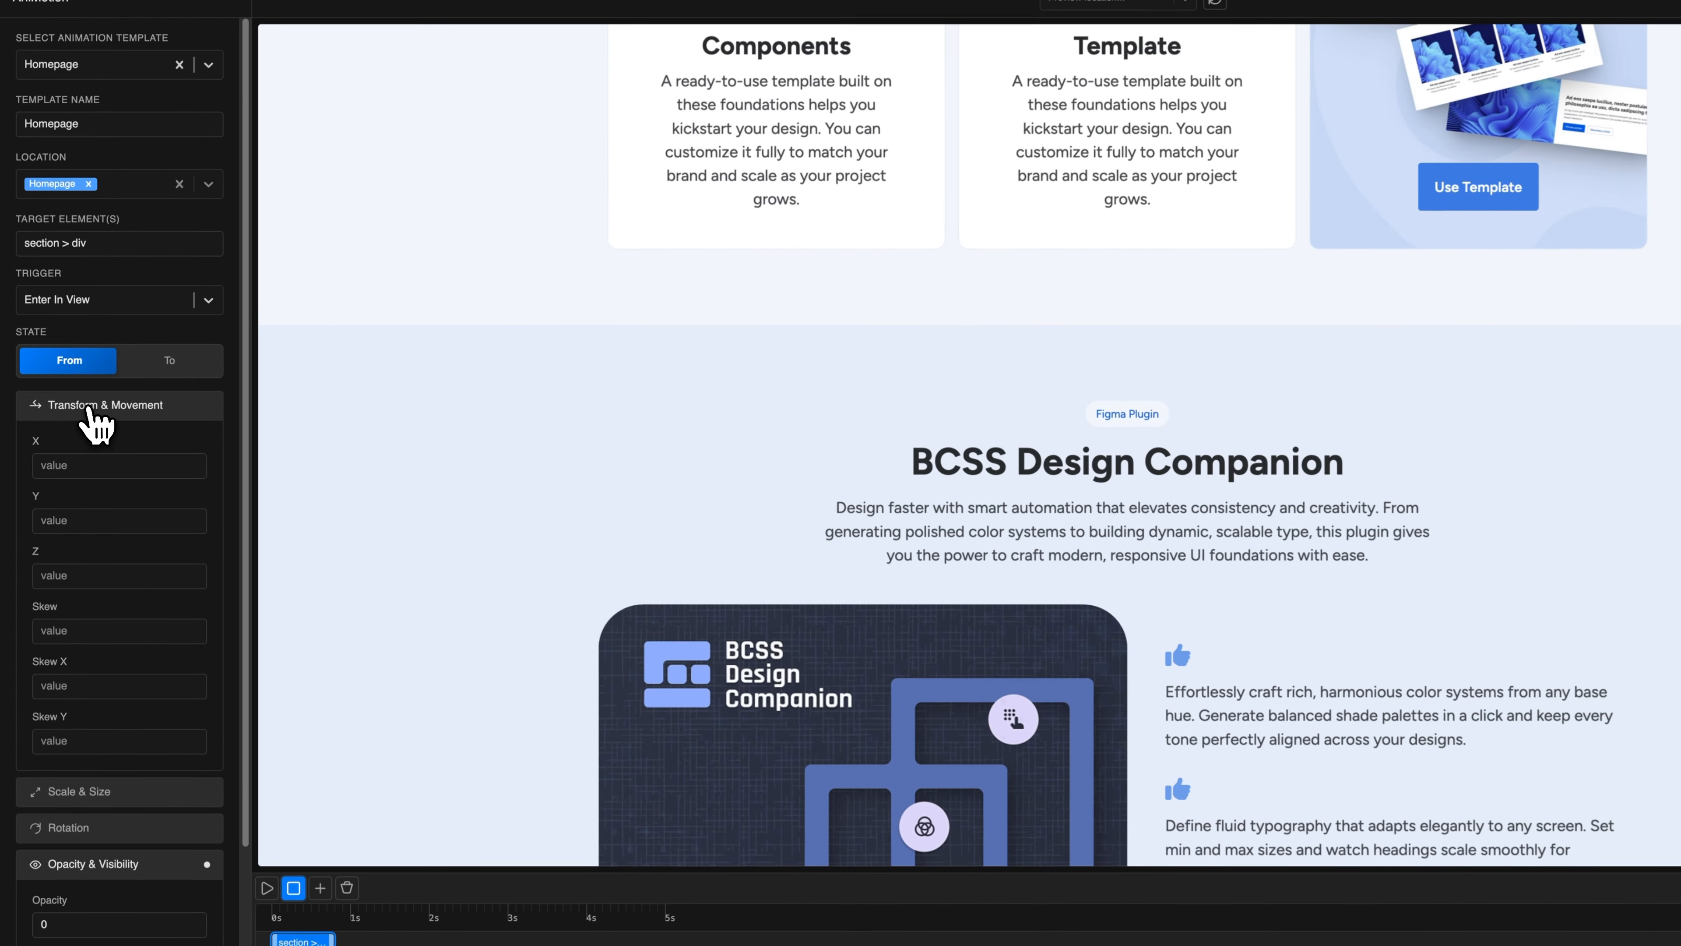
left_click(71, 520)
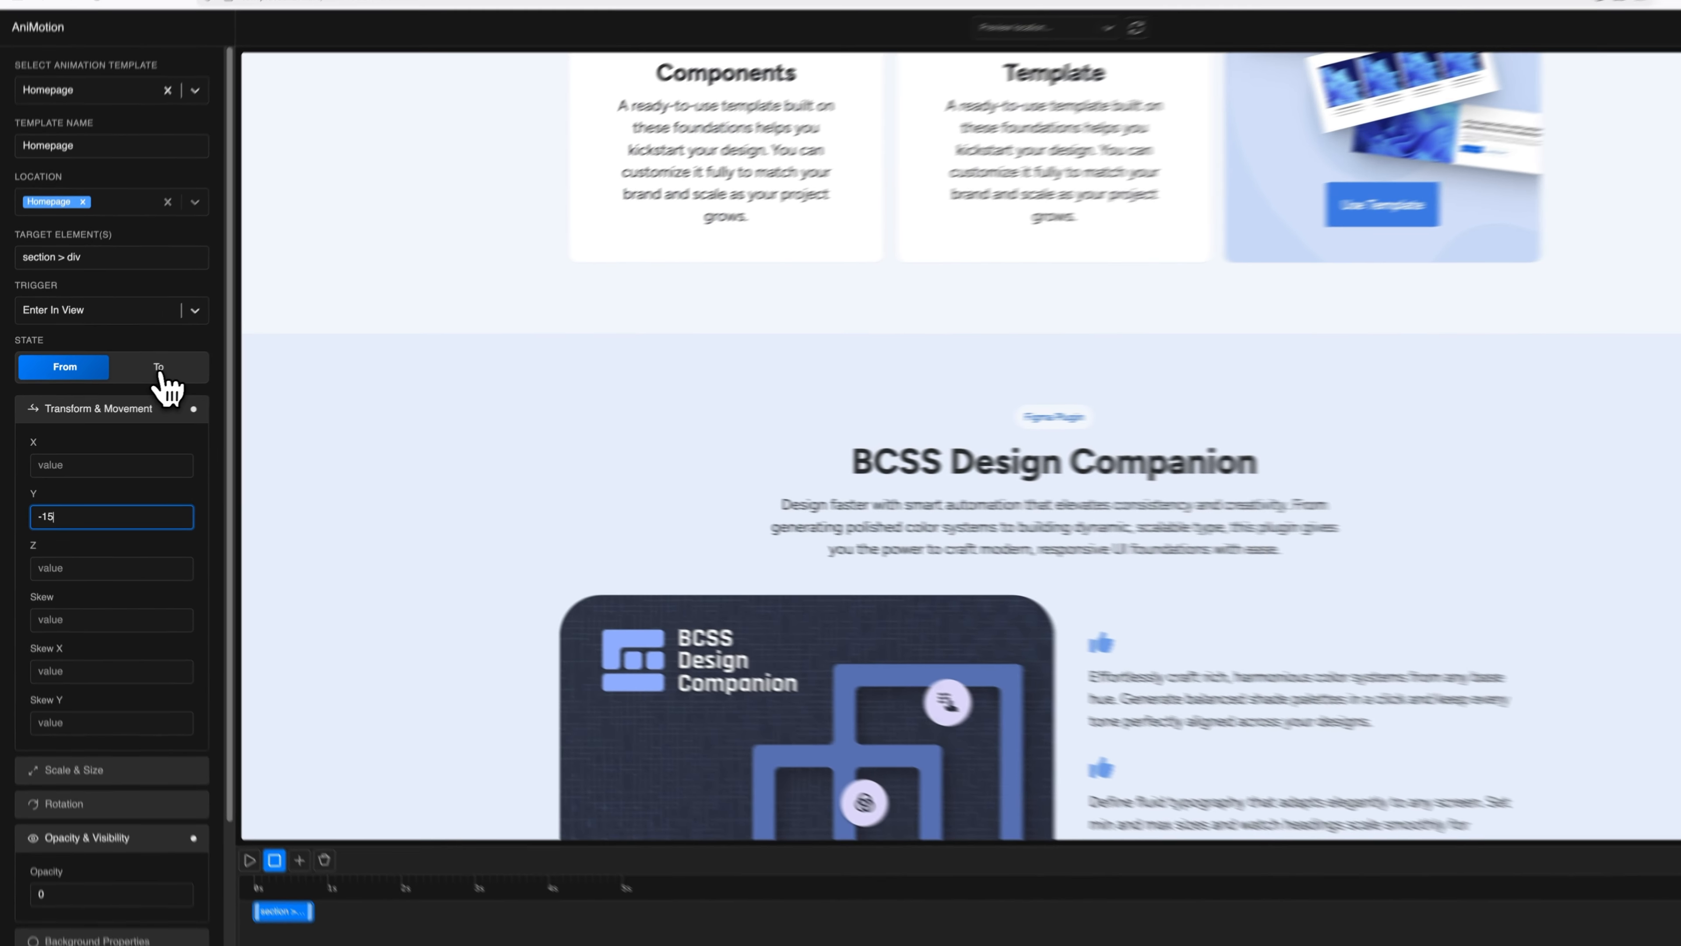
Set the animation's To state to a Y movement of 0 and opacity 1, and collapse both property groups.
left_click(143, 377)
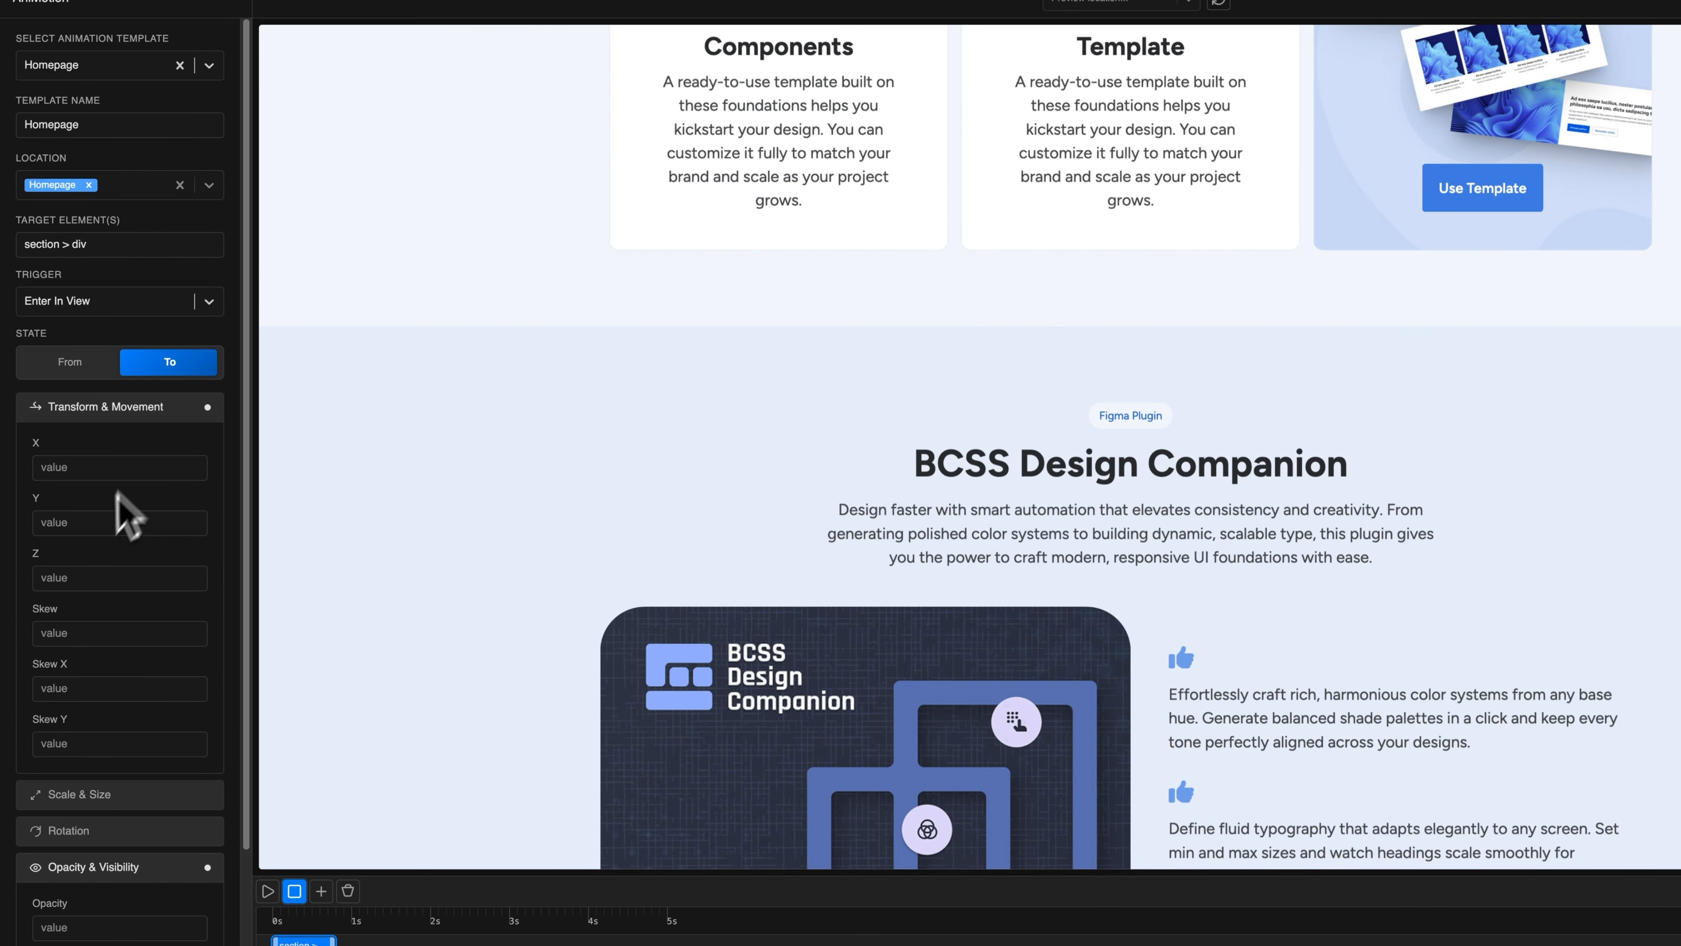
left_click(92, 523)
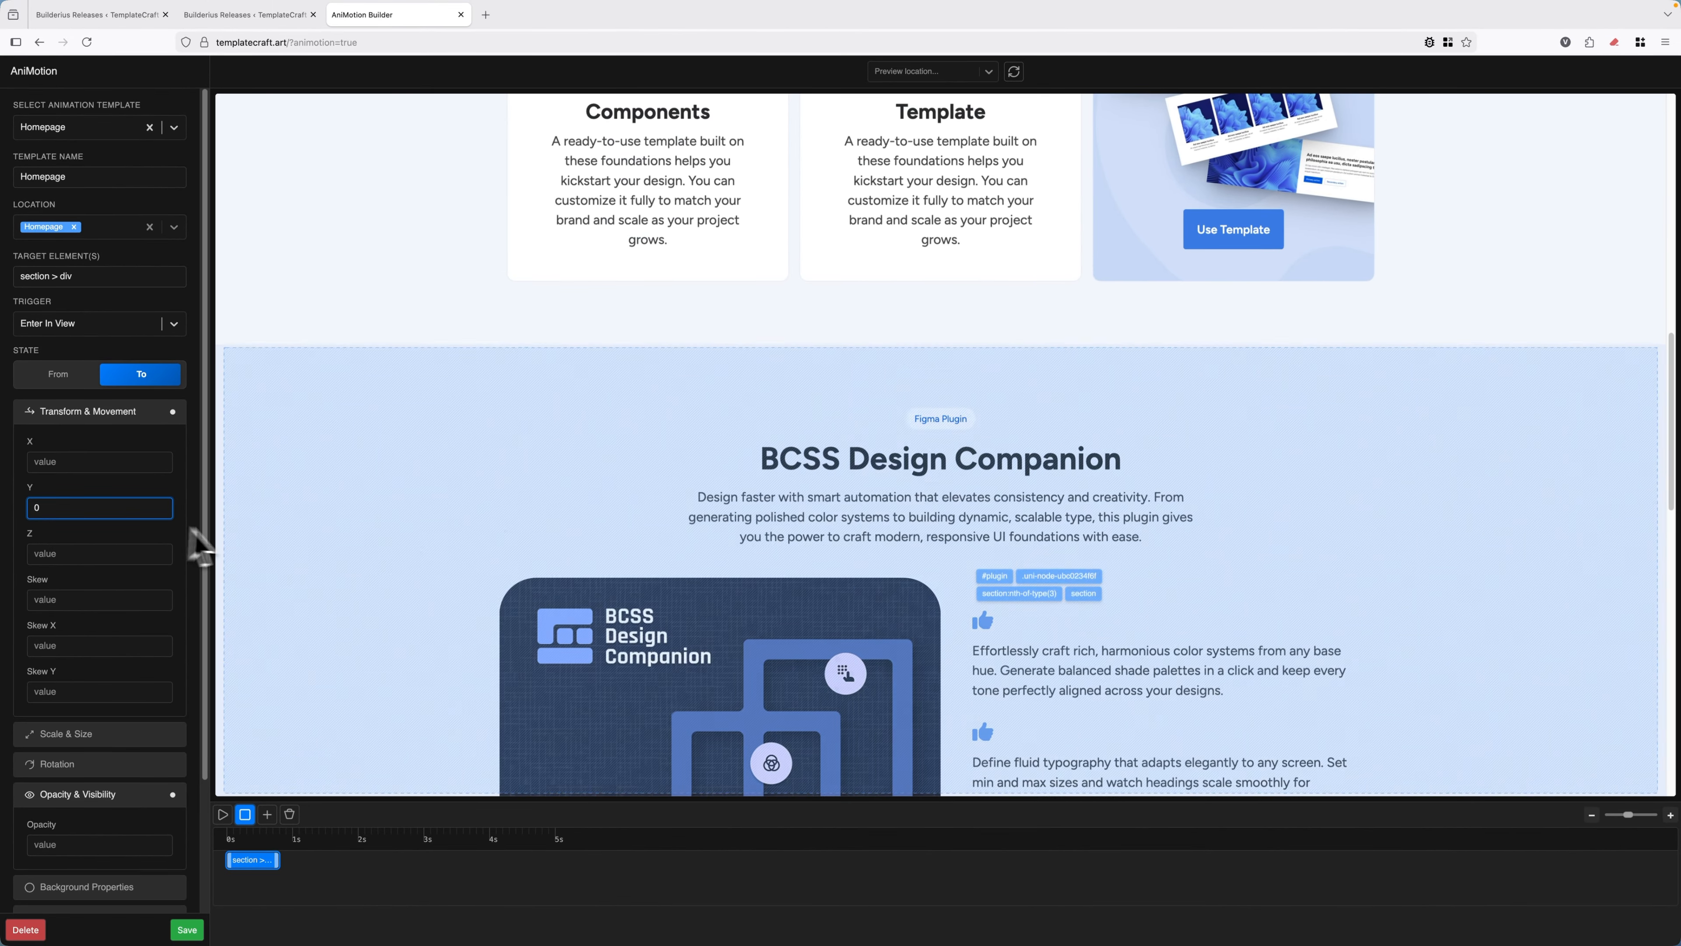
scroll(131, 560, "down", 3)
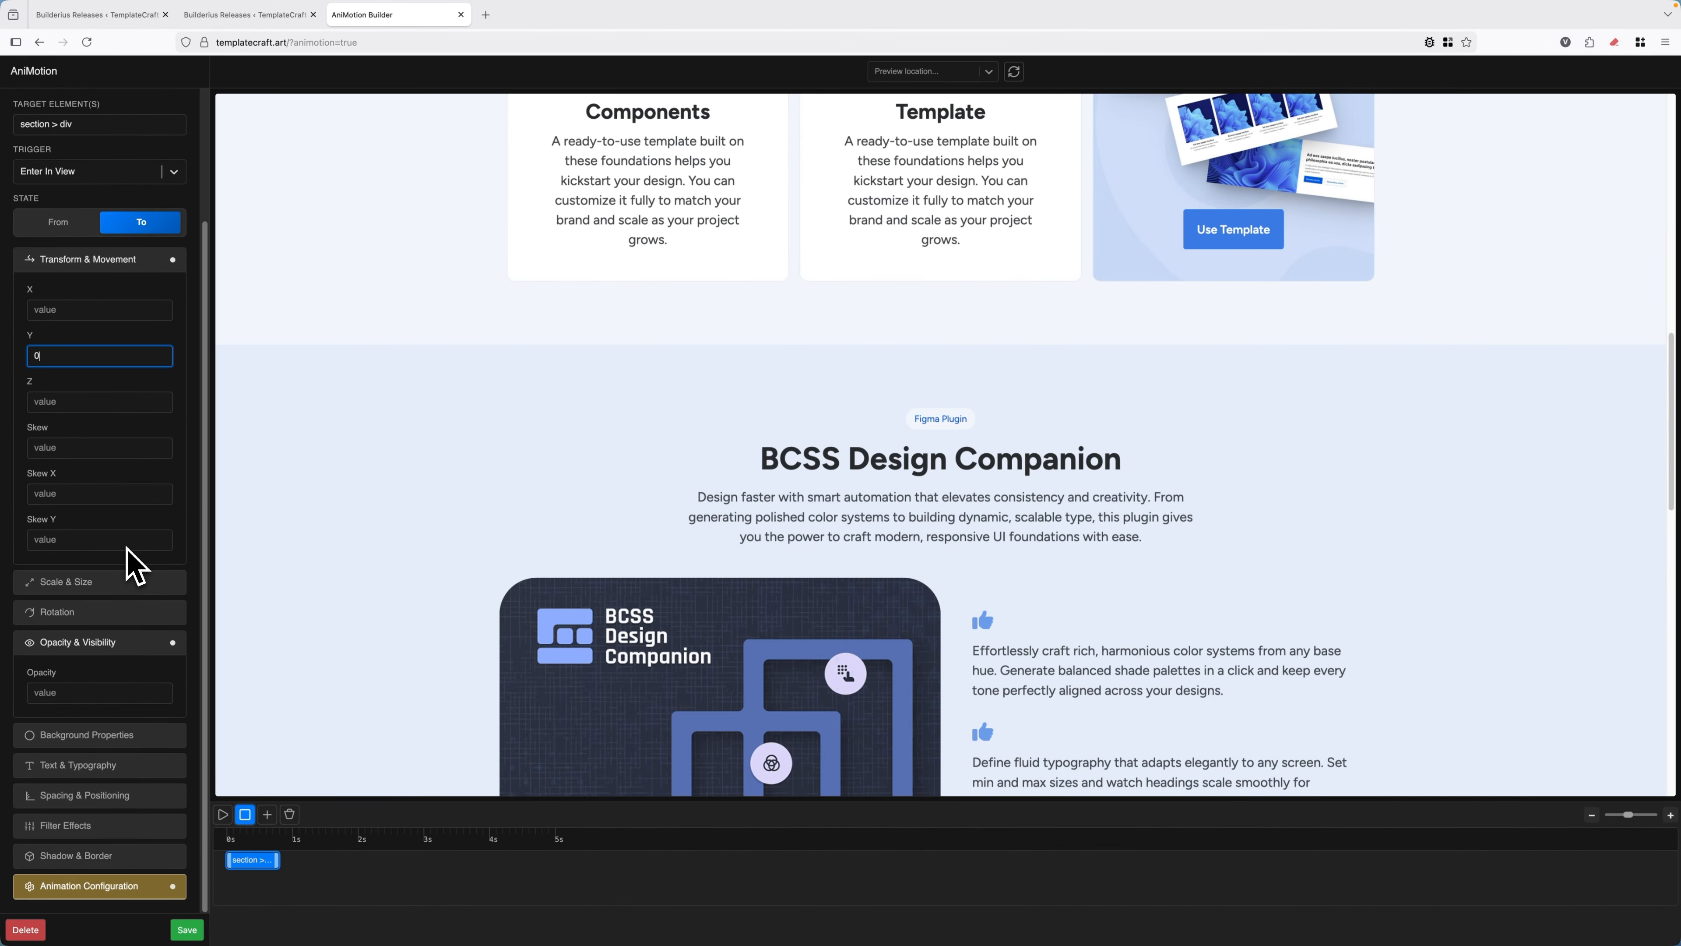
left_click(74, 693)
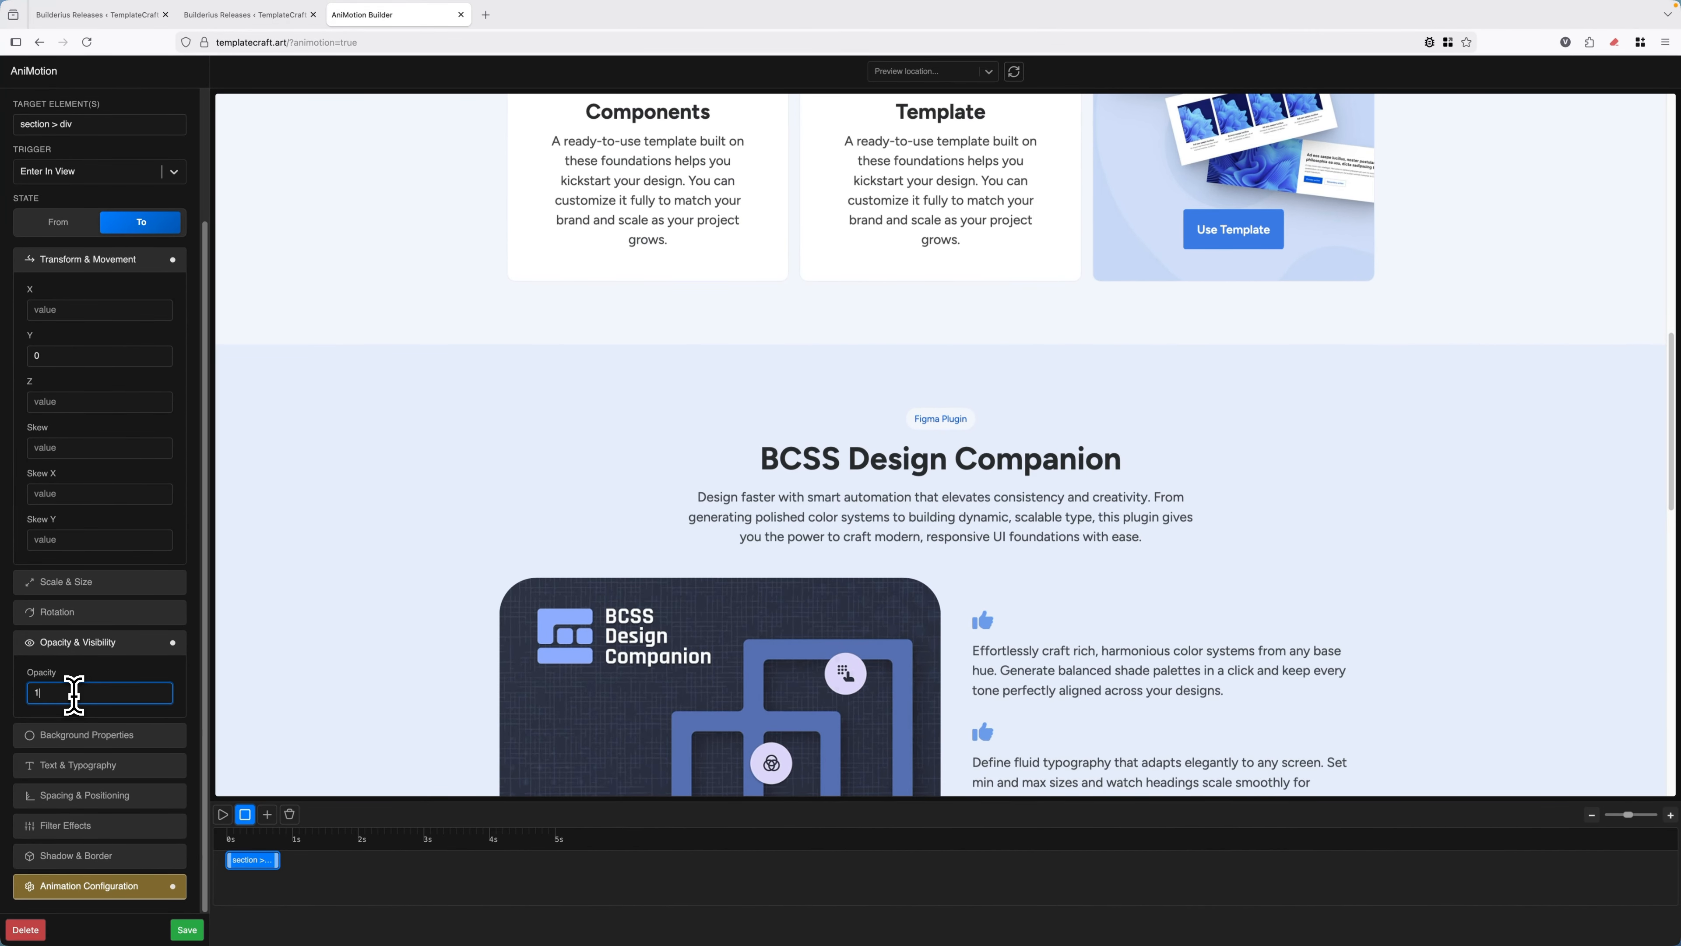
left_click(82, 642)
left_click(76, 319)
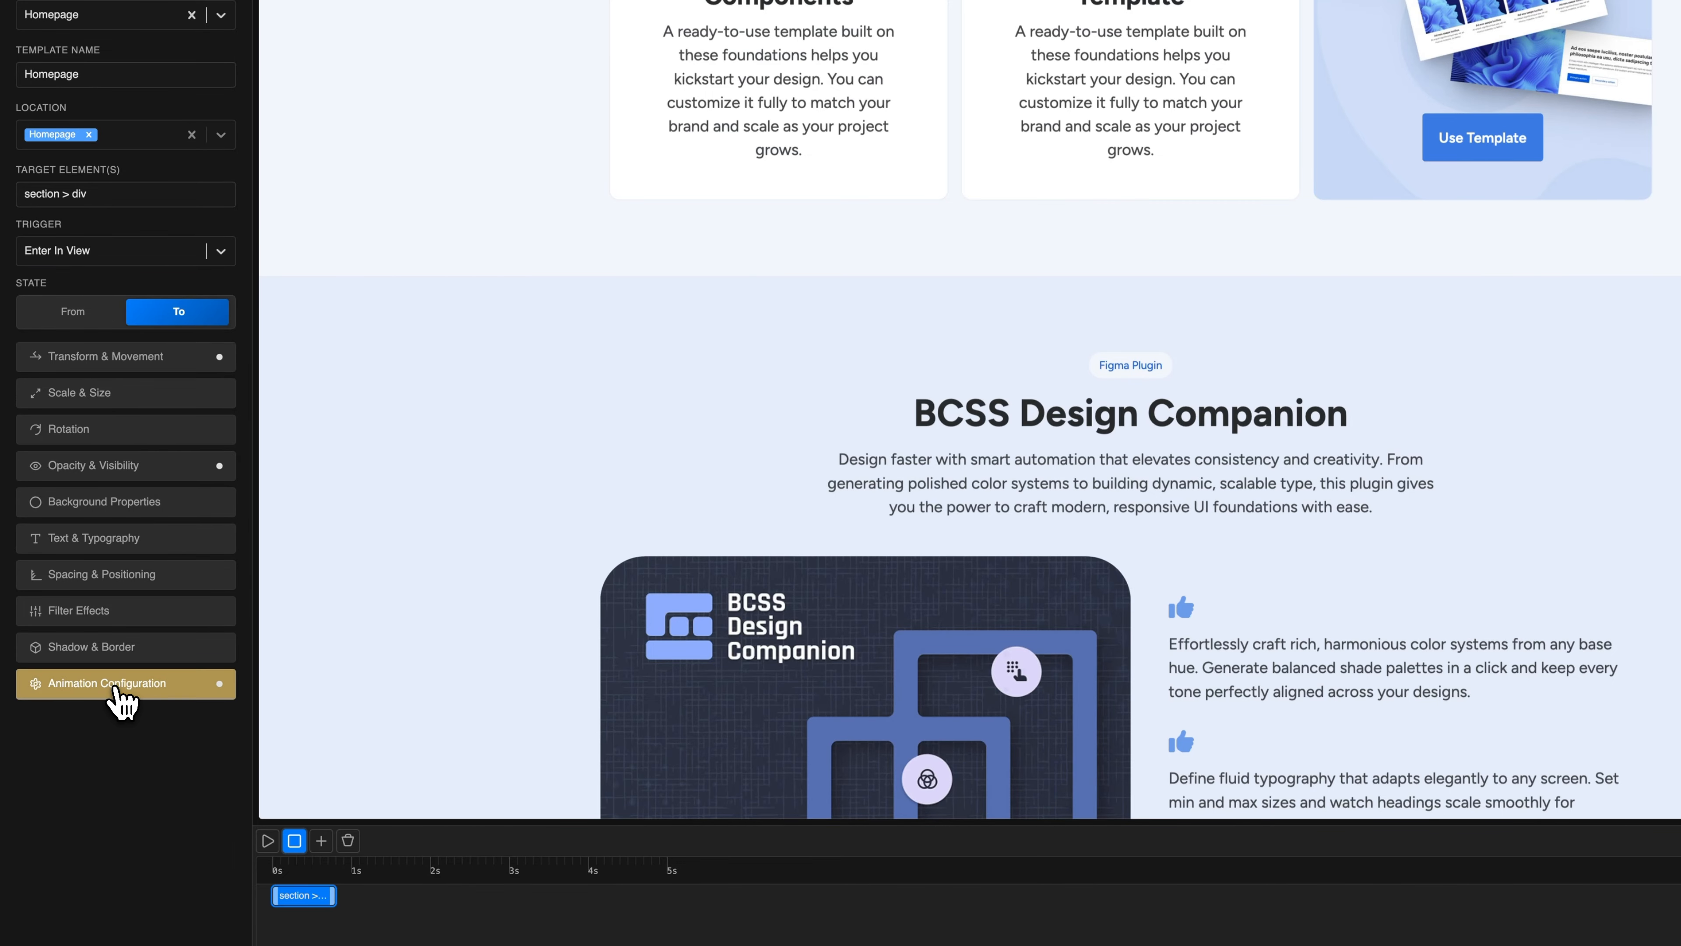
Set the animation's delay to 0.2 seconds in its configuration and save the template.
left_click(119, 689)
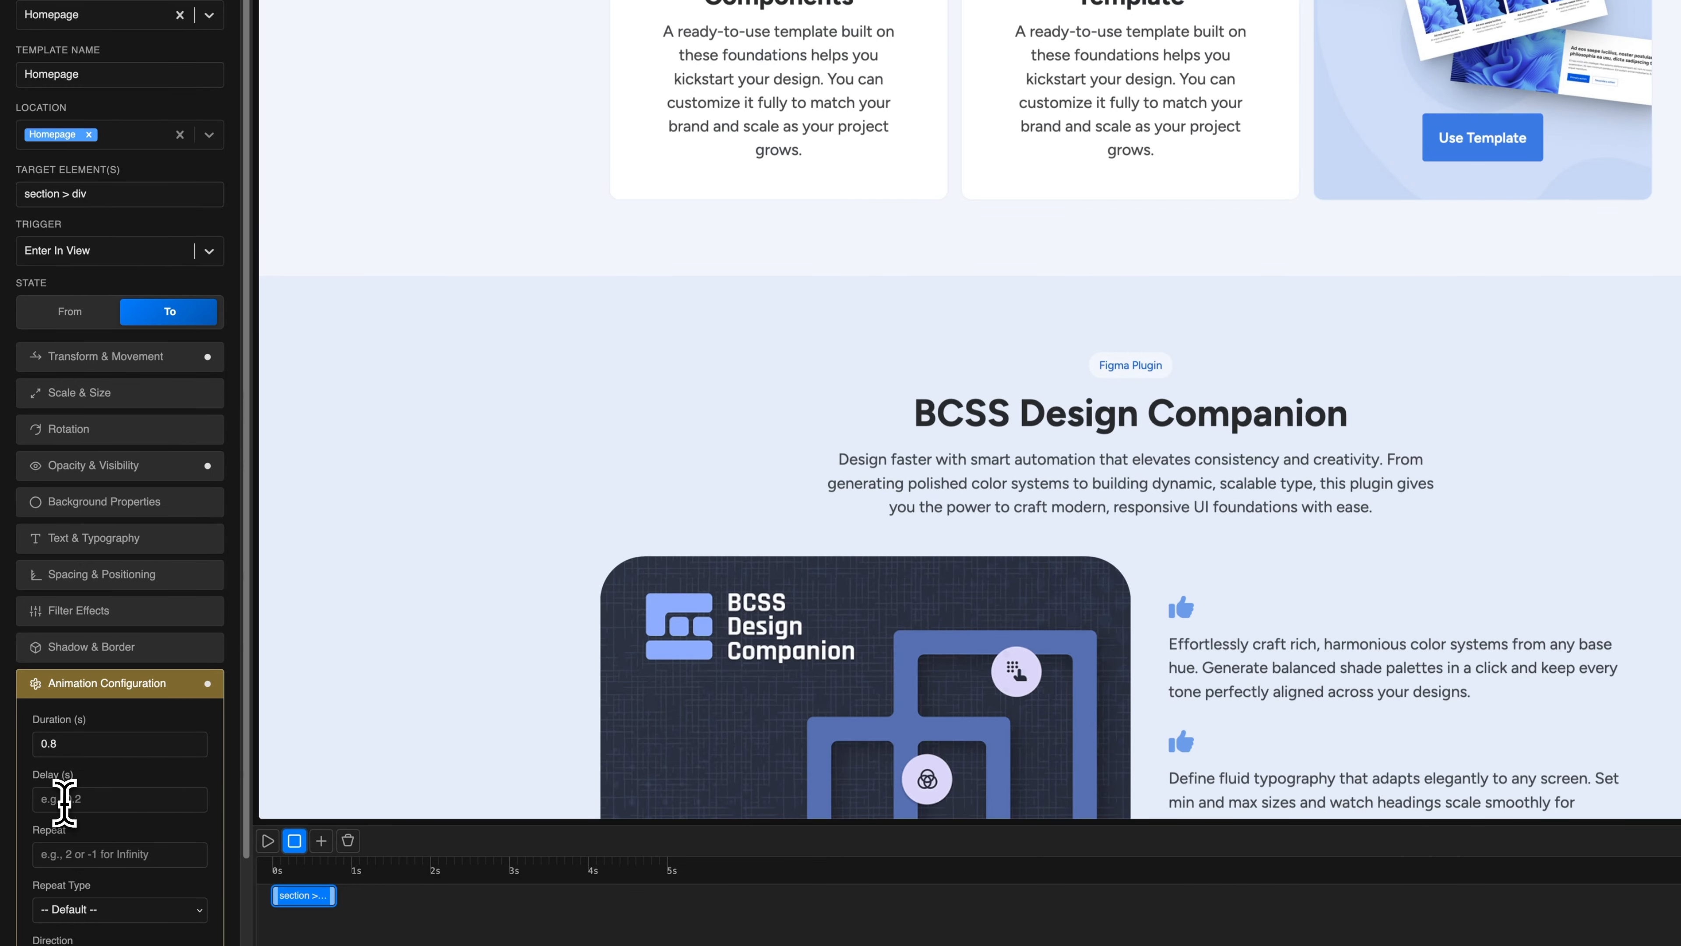
left_click(60, 800)
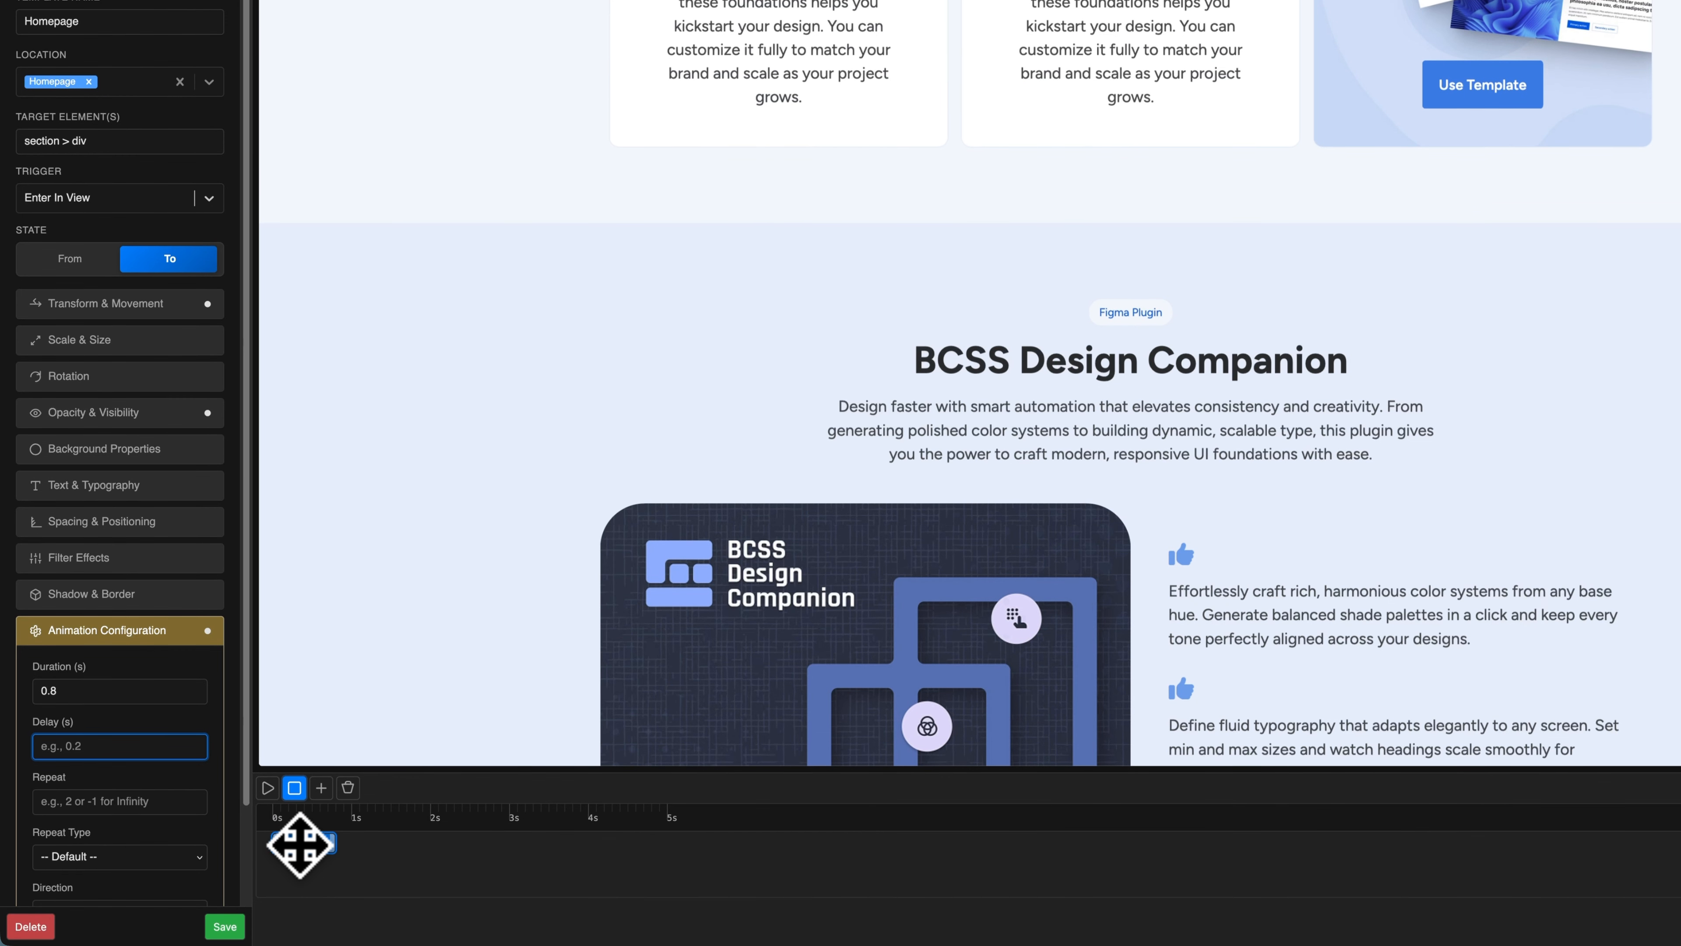
type("0.2")
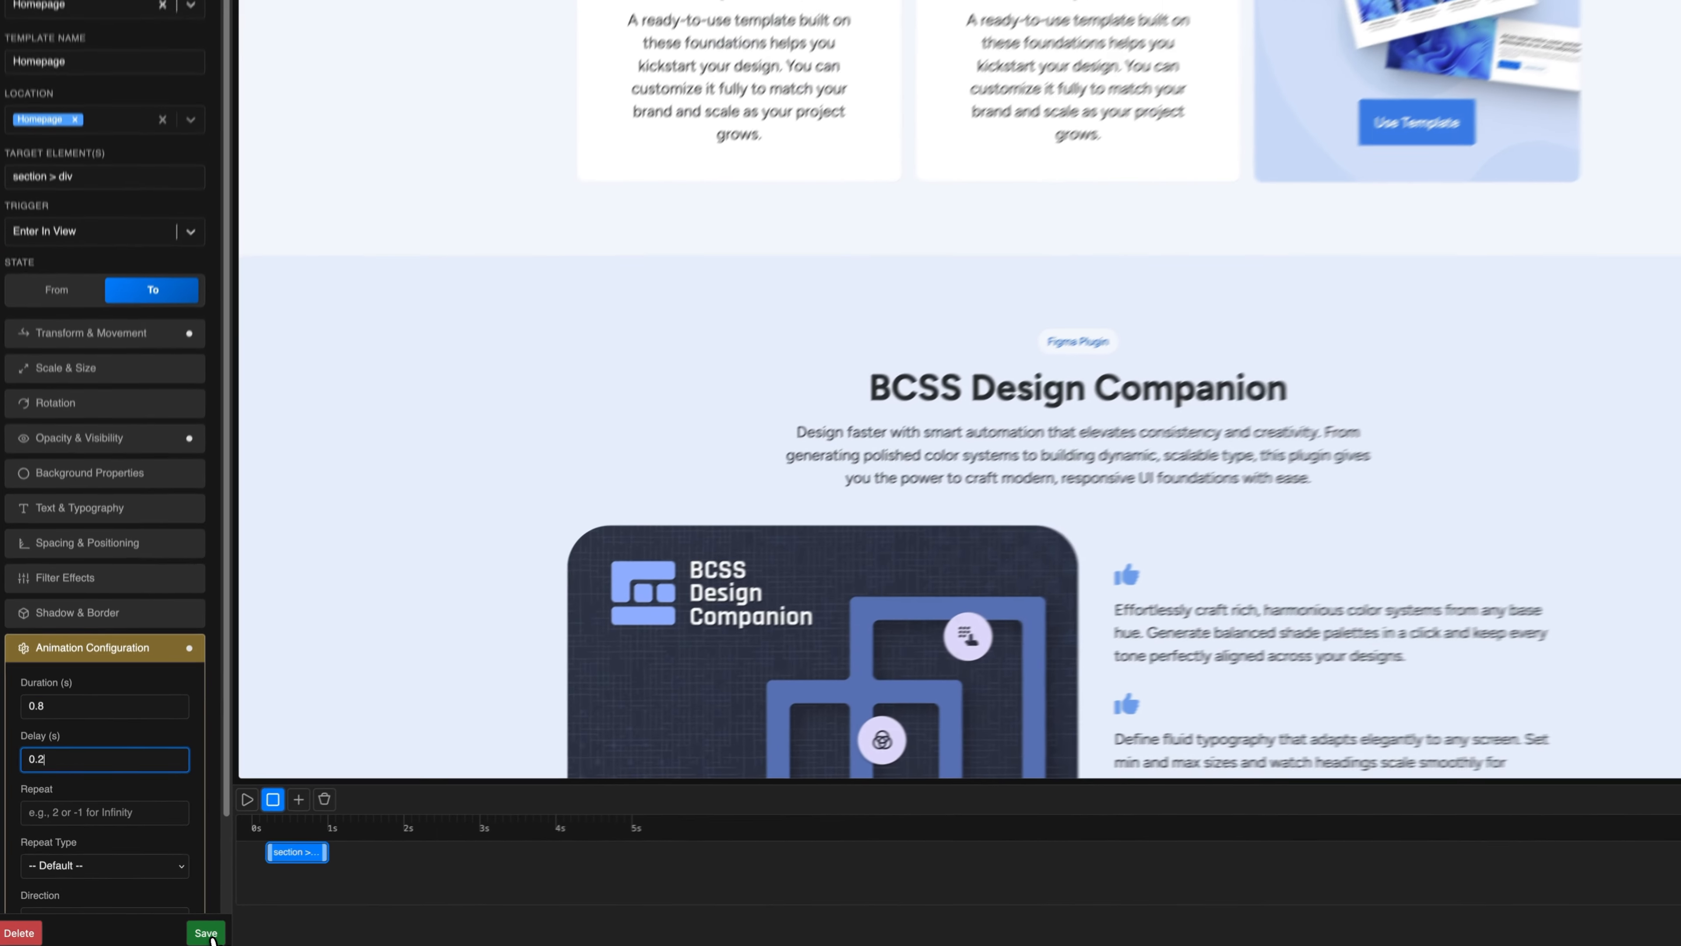
left_click(211, 937)
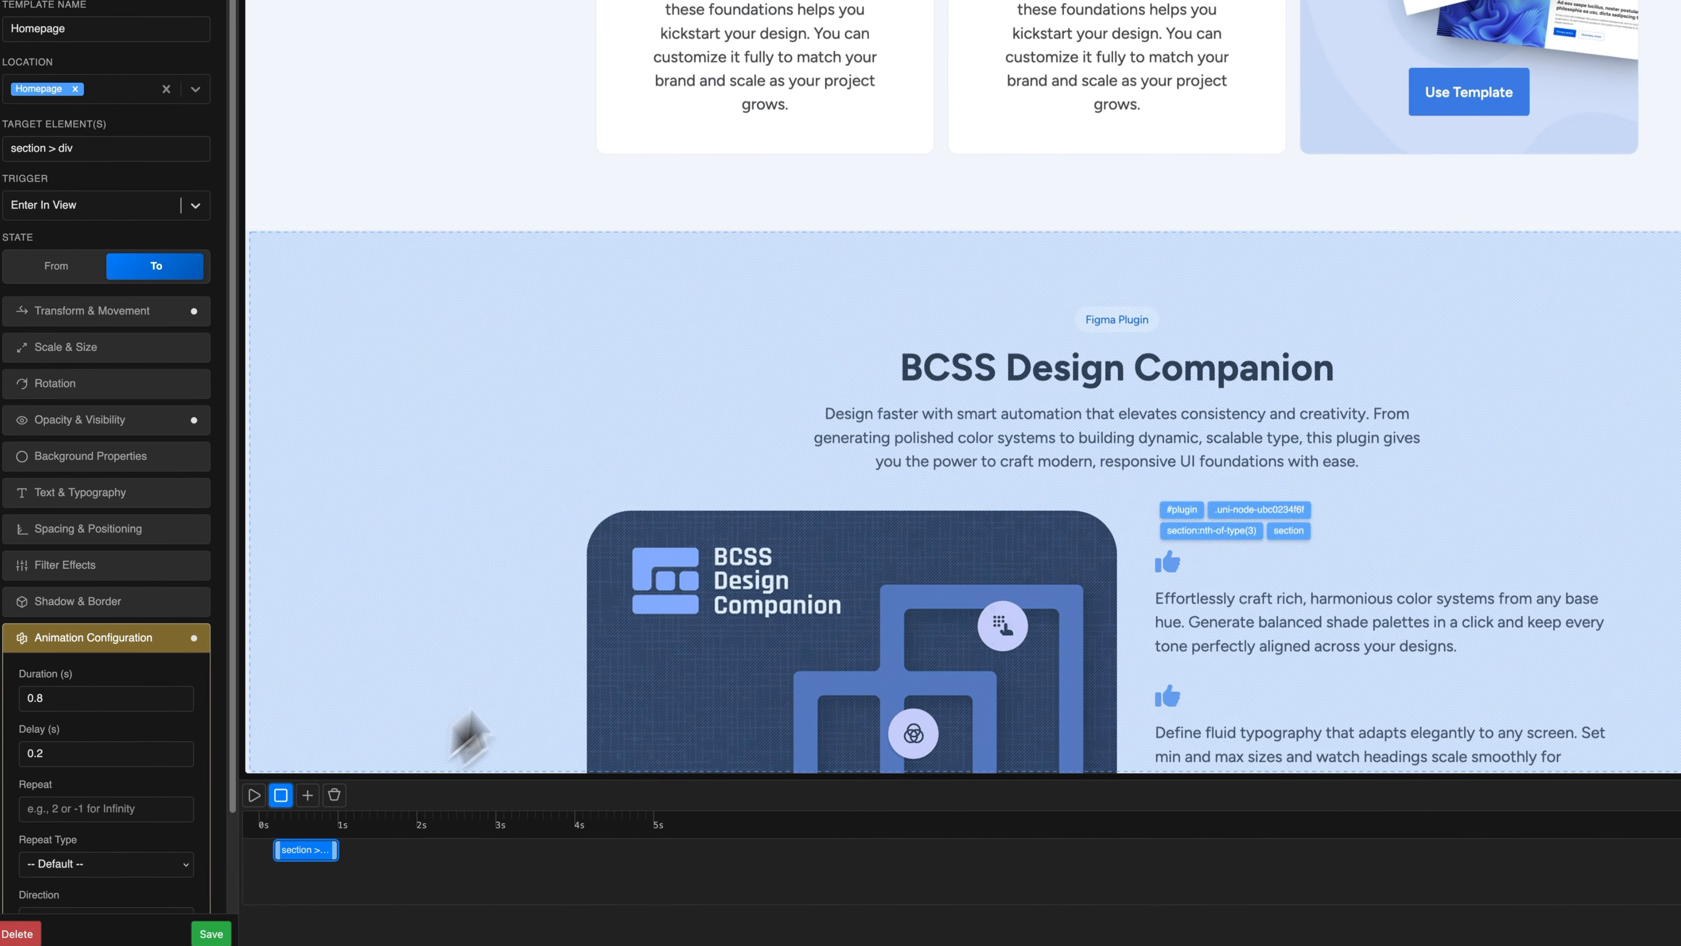
Play the animation preview from the start of the page and check how the sections enter while scrolling down.
scroll(813, 397, "up", 7)
scroll(821, 417, "up", 5)
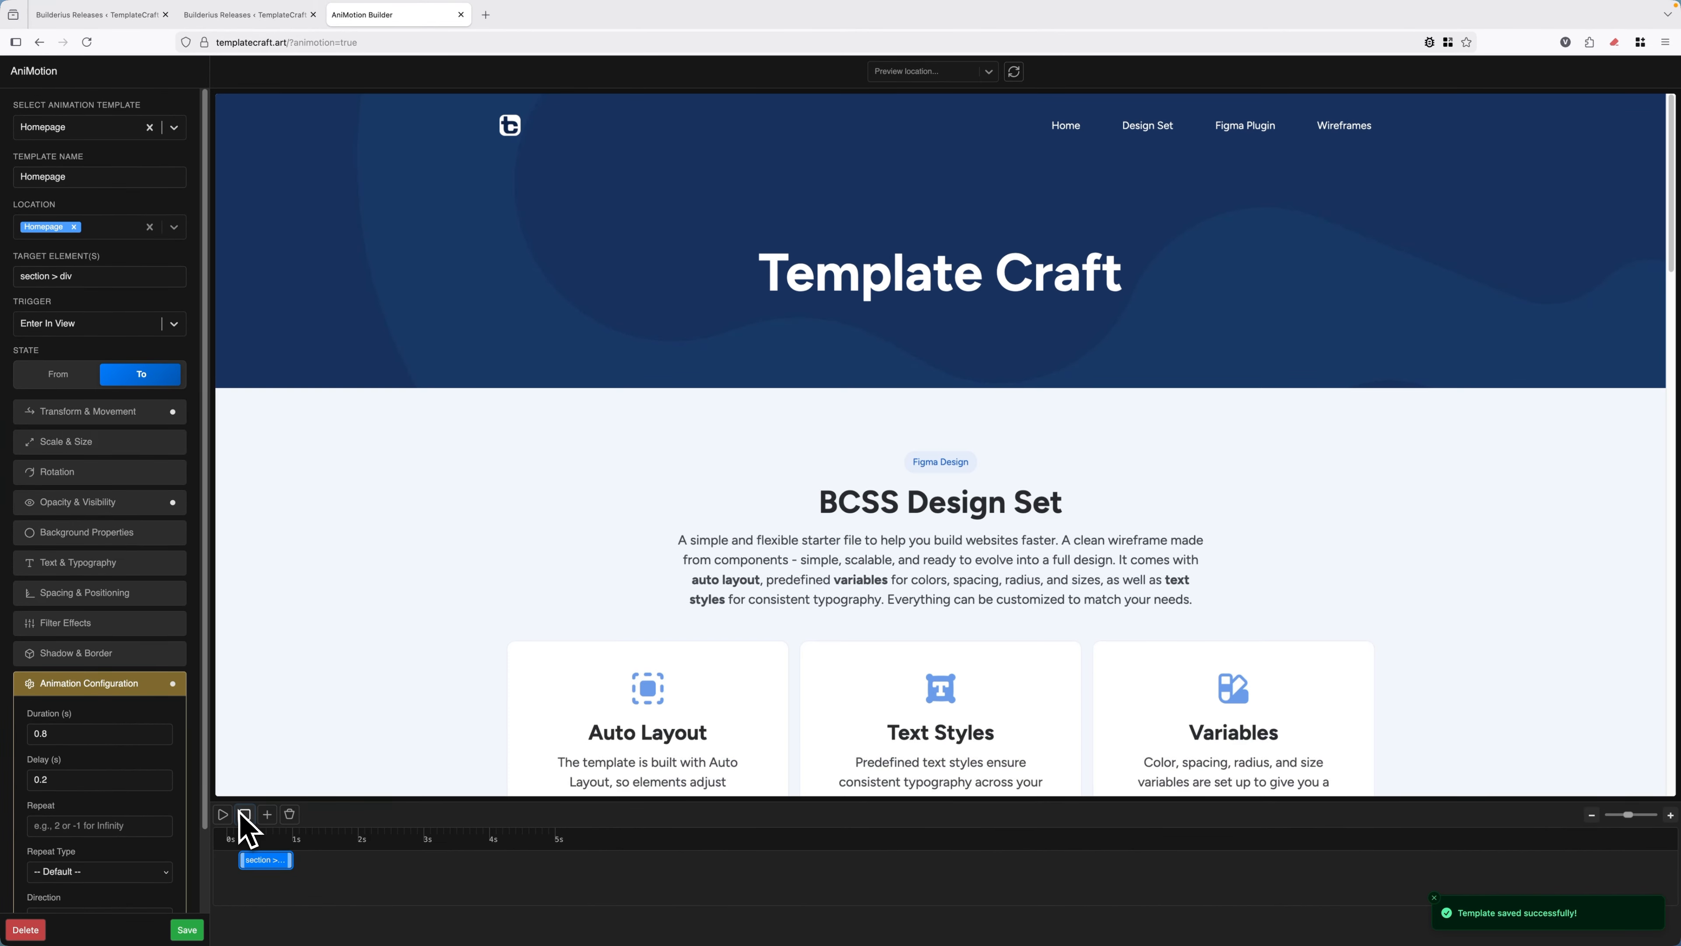
left_click(244, 815)
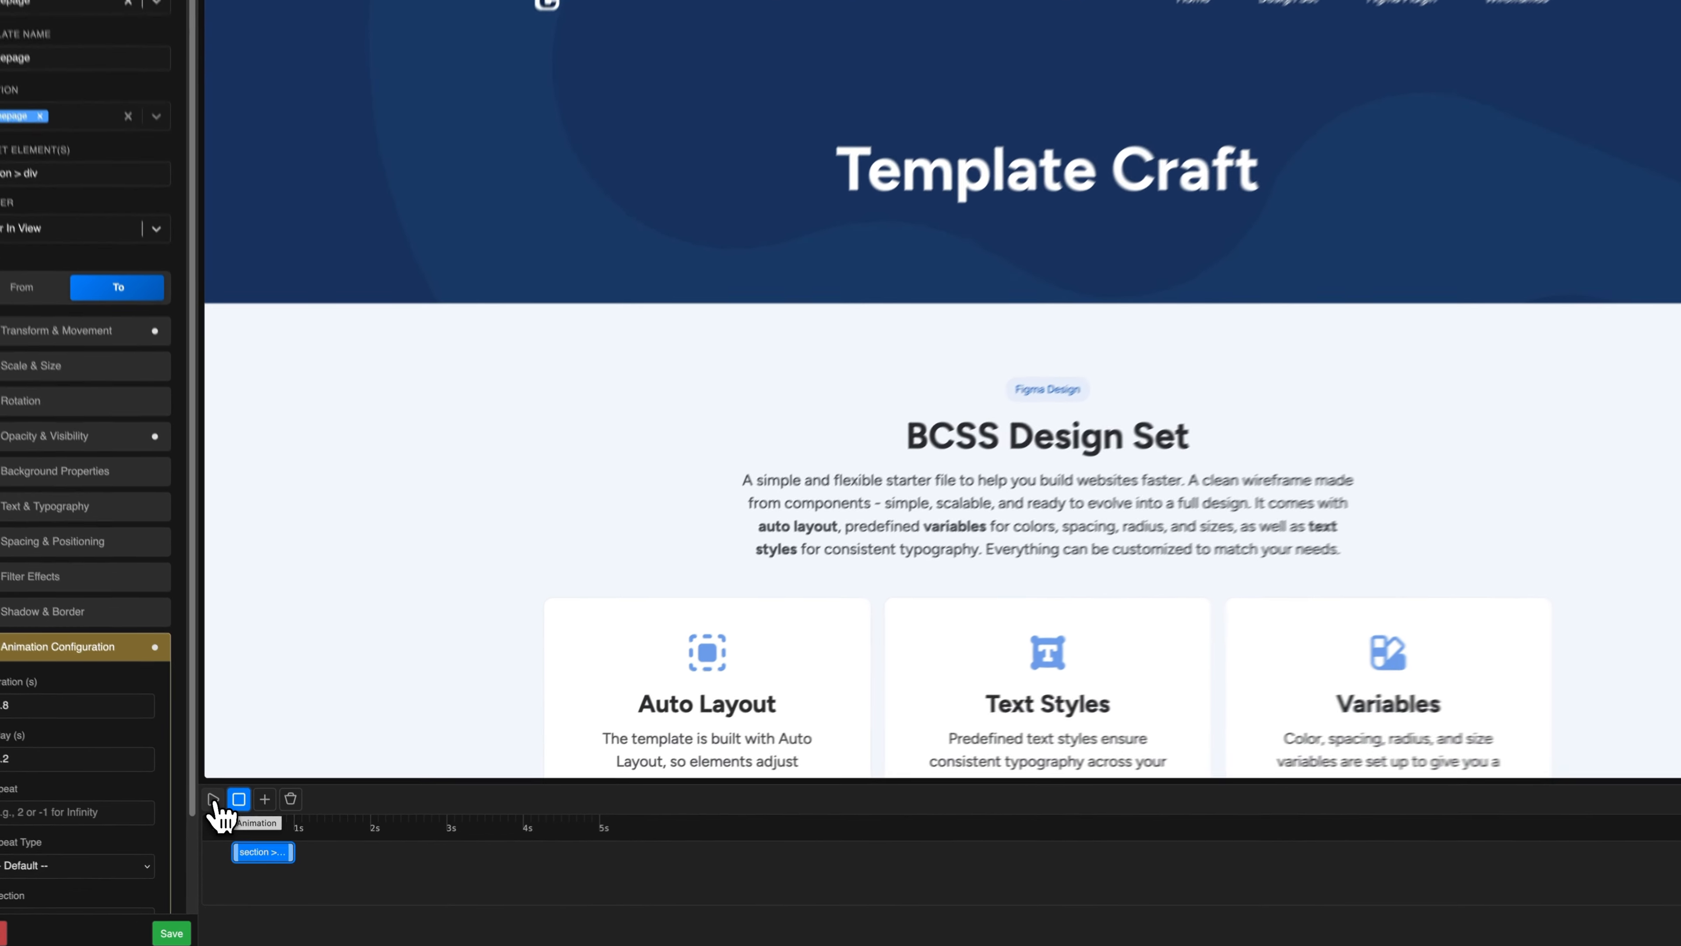
left_click(223, 815)
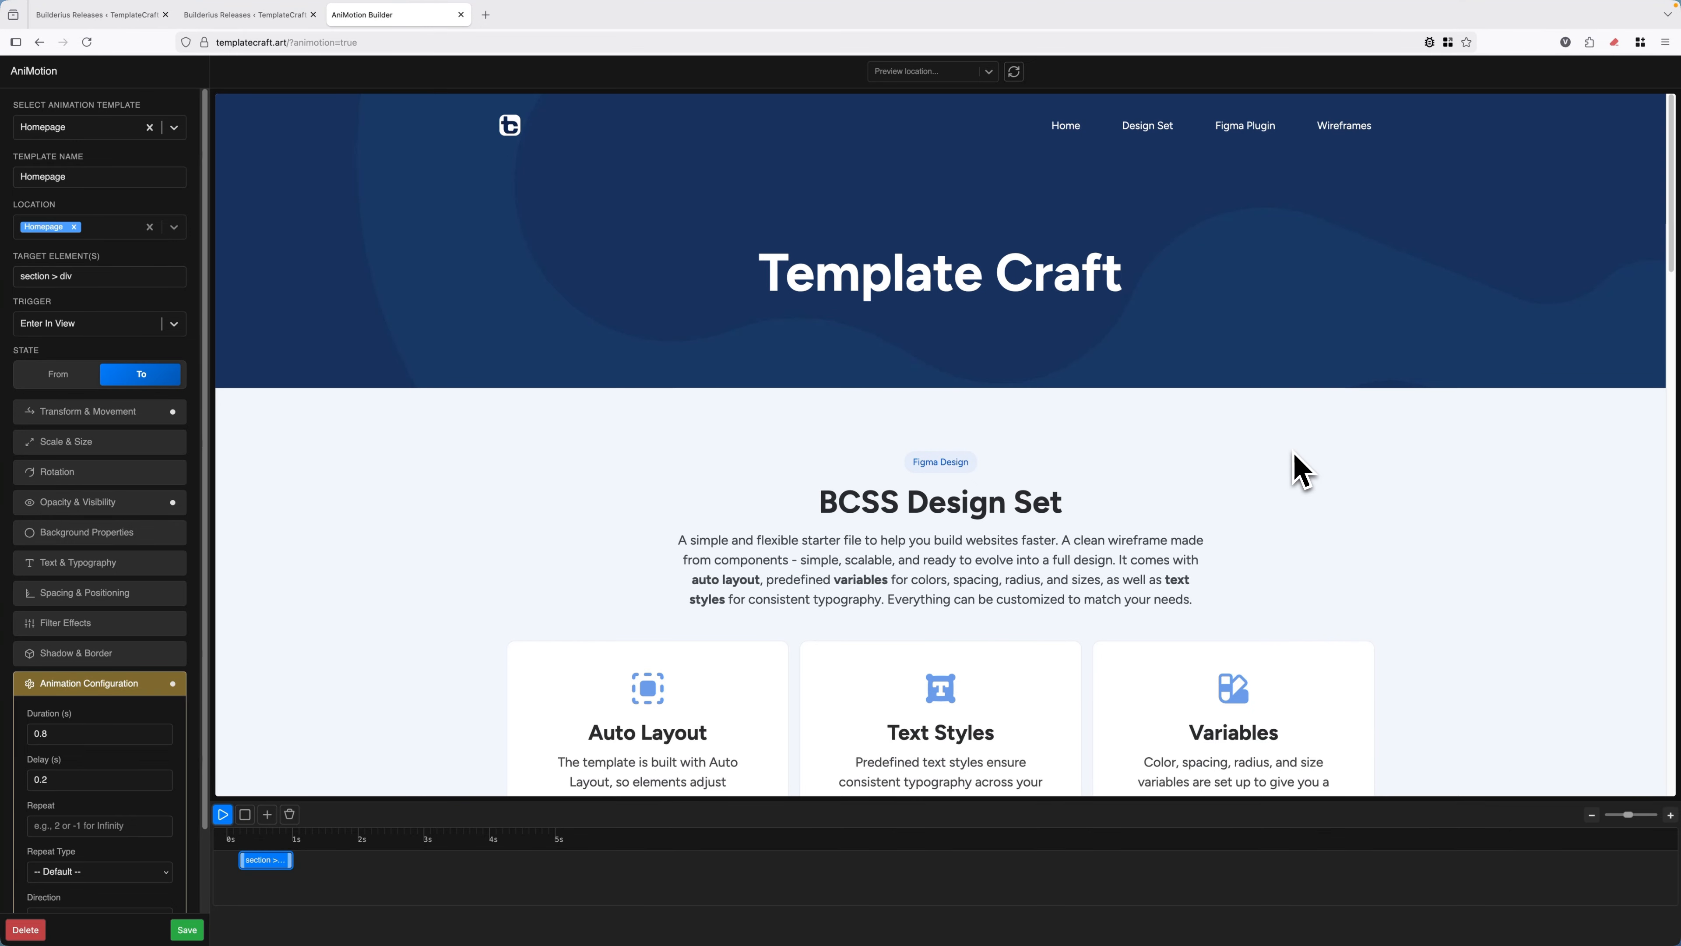
scroll(1300, 470, "down", 10)
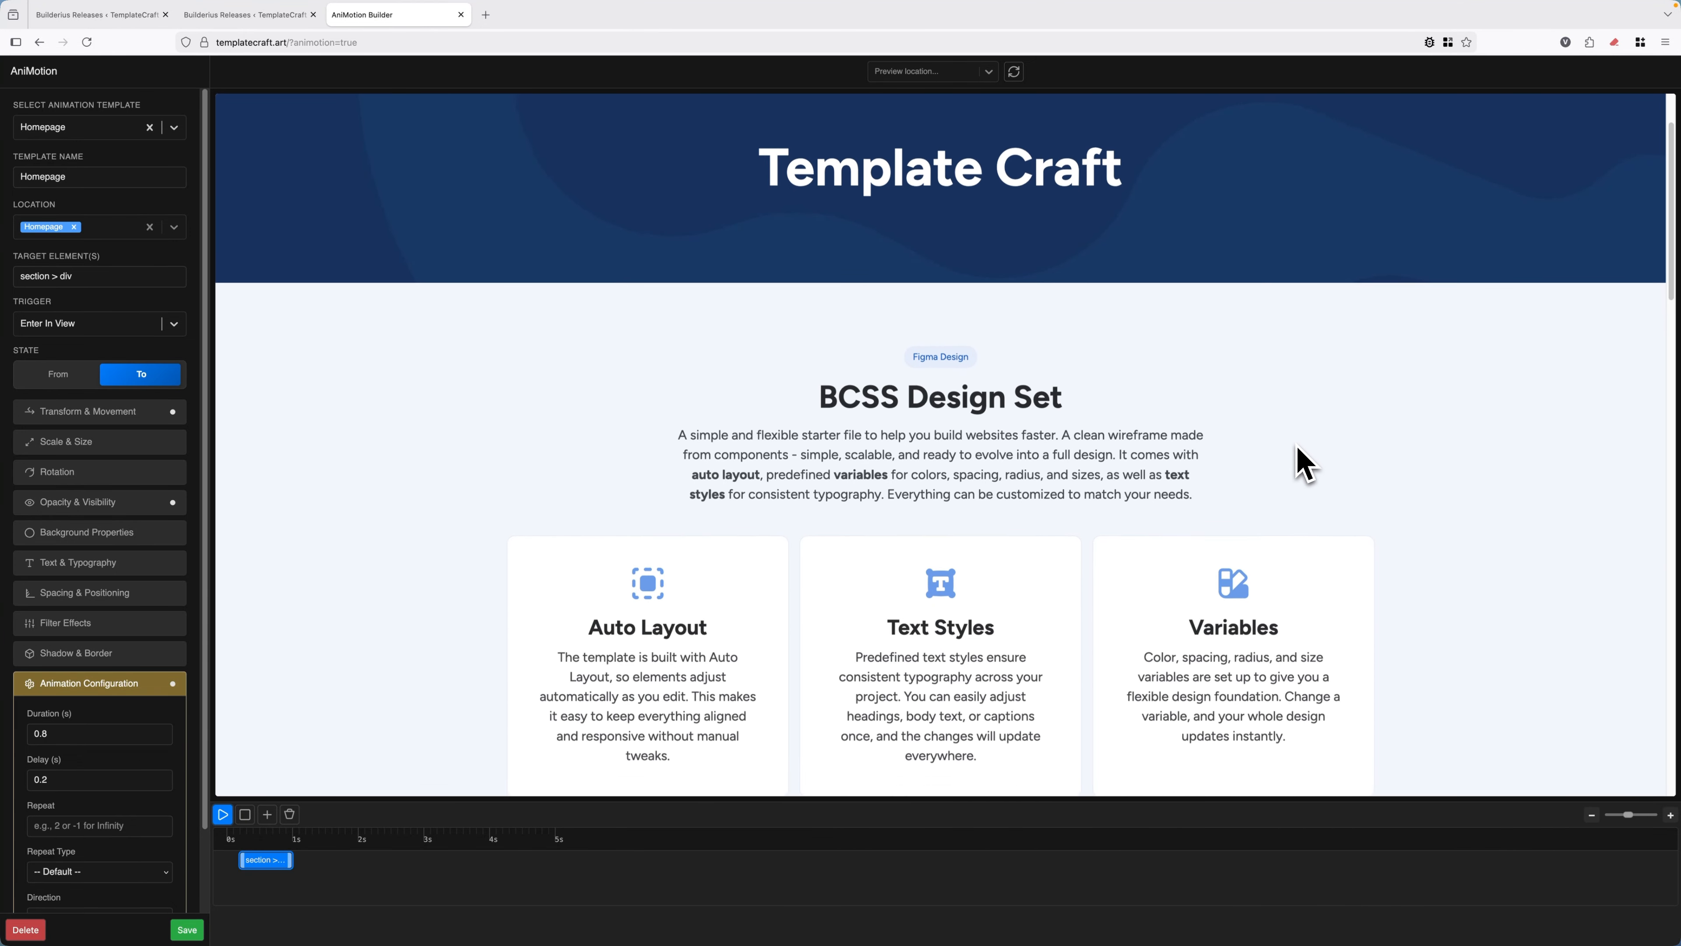
scroll(1298, 450, "down", 2)
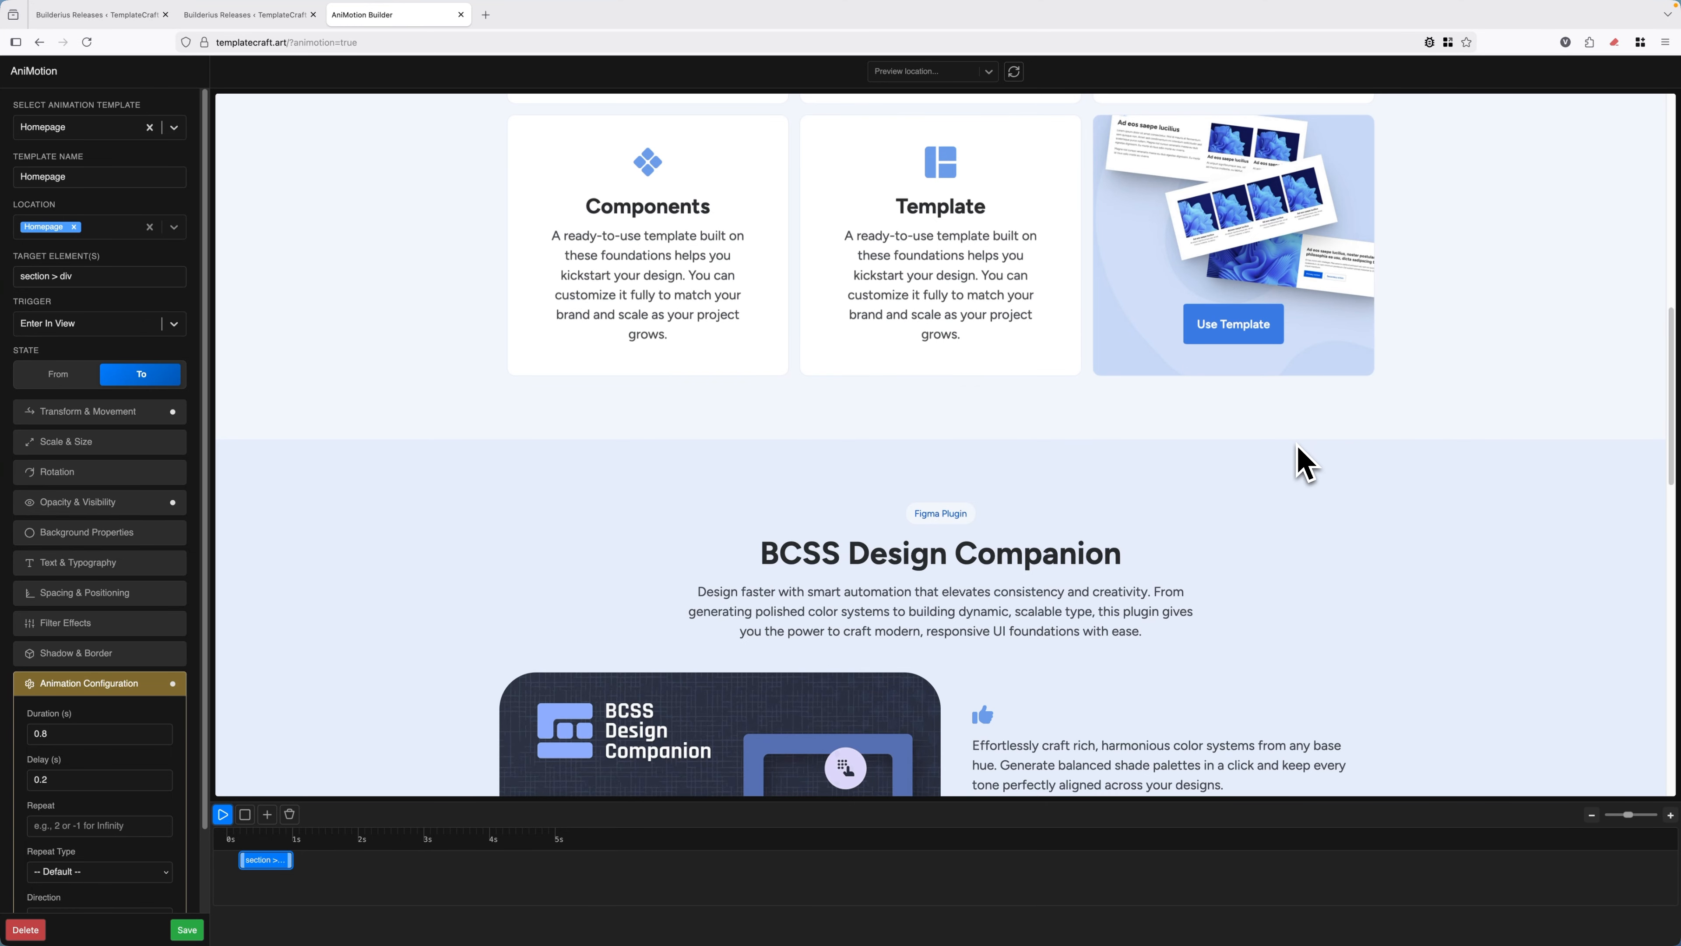
Finish reviewing the section entrances in the preview and add a second animation item to the timeline.
scroll(1301, 464, "down", 15)
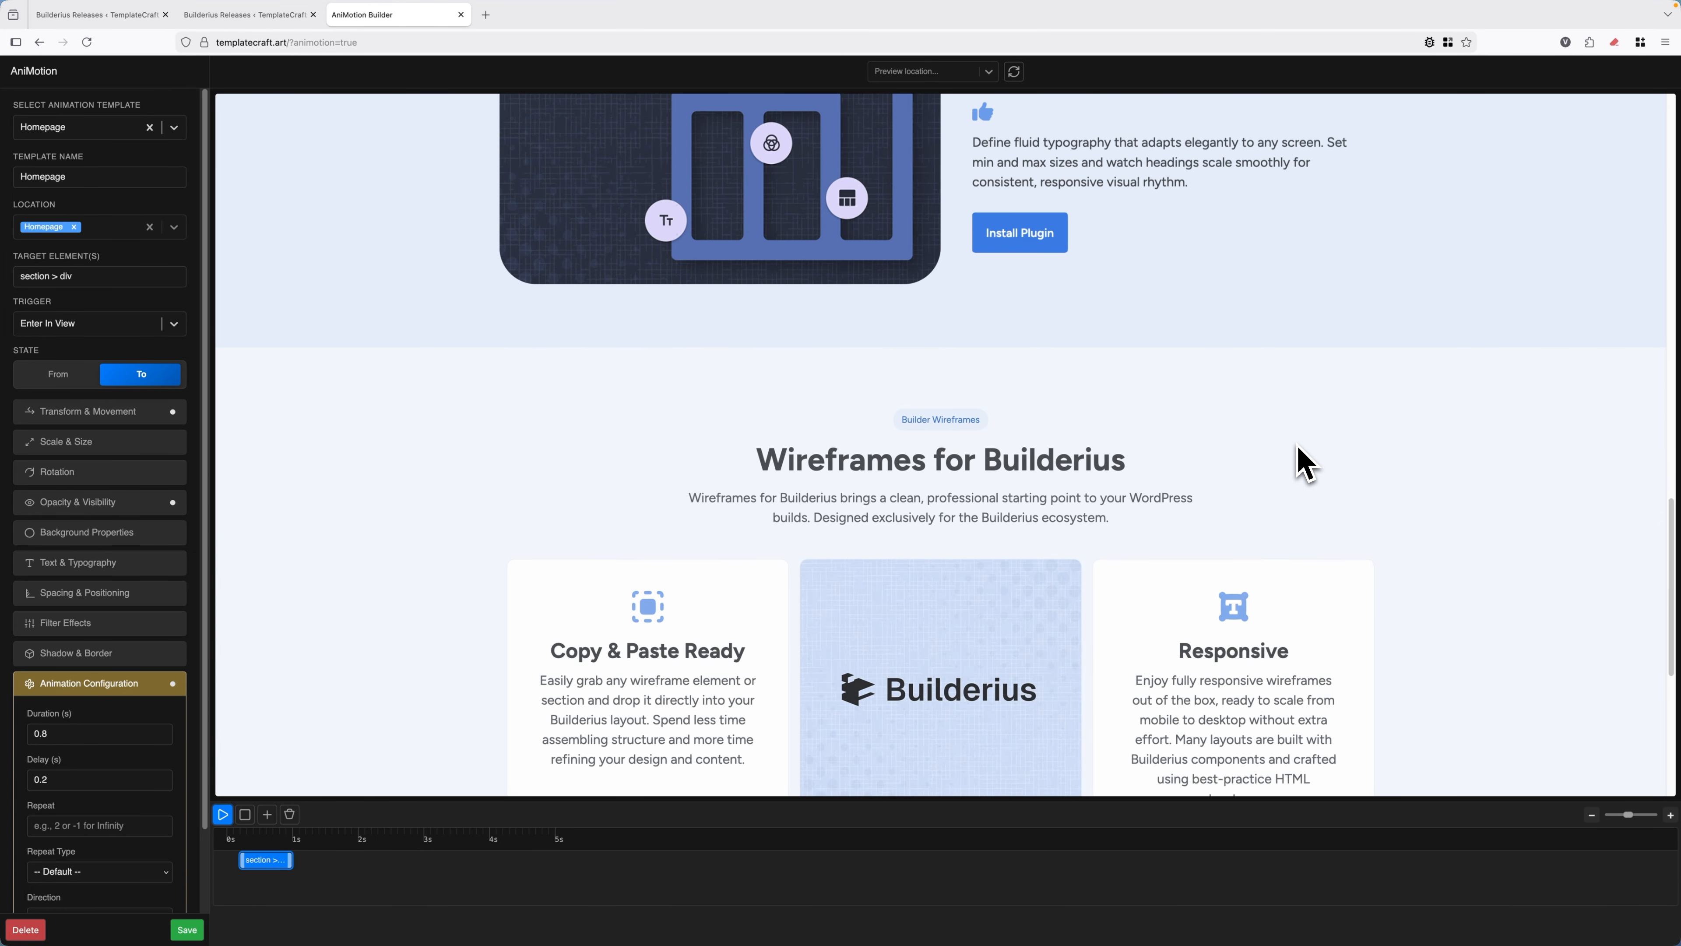
scroll(1299, 452, "up", 20)
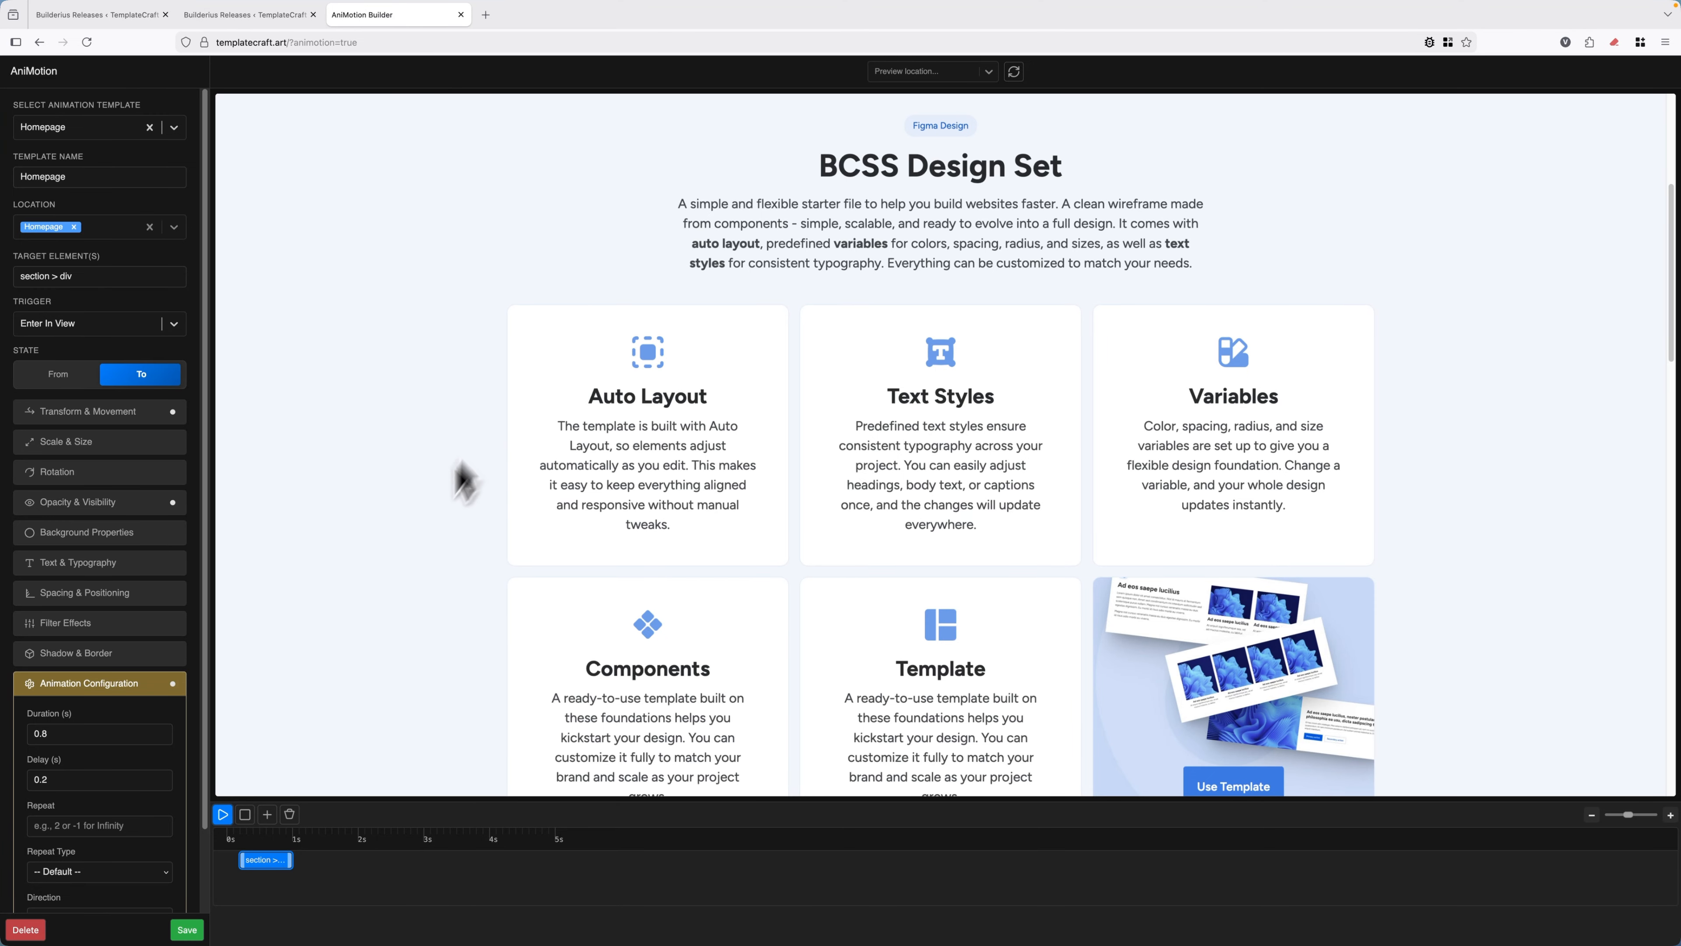
left_click(267, 816)
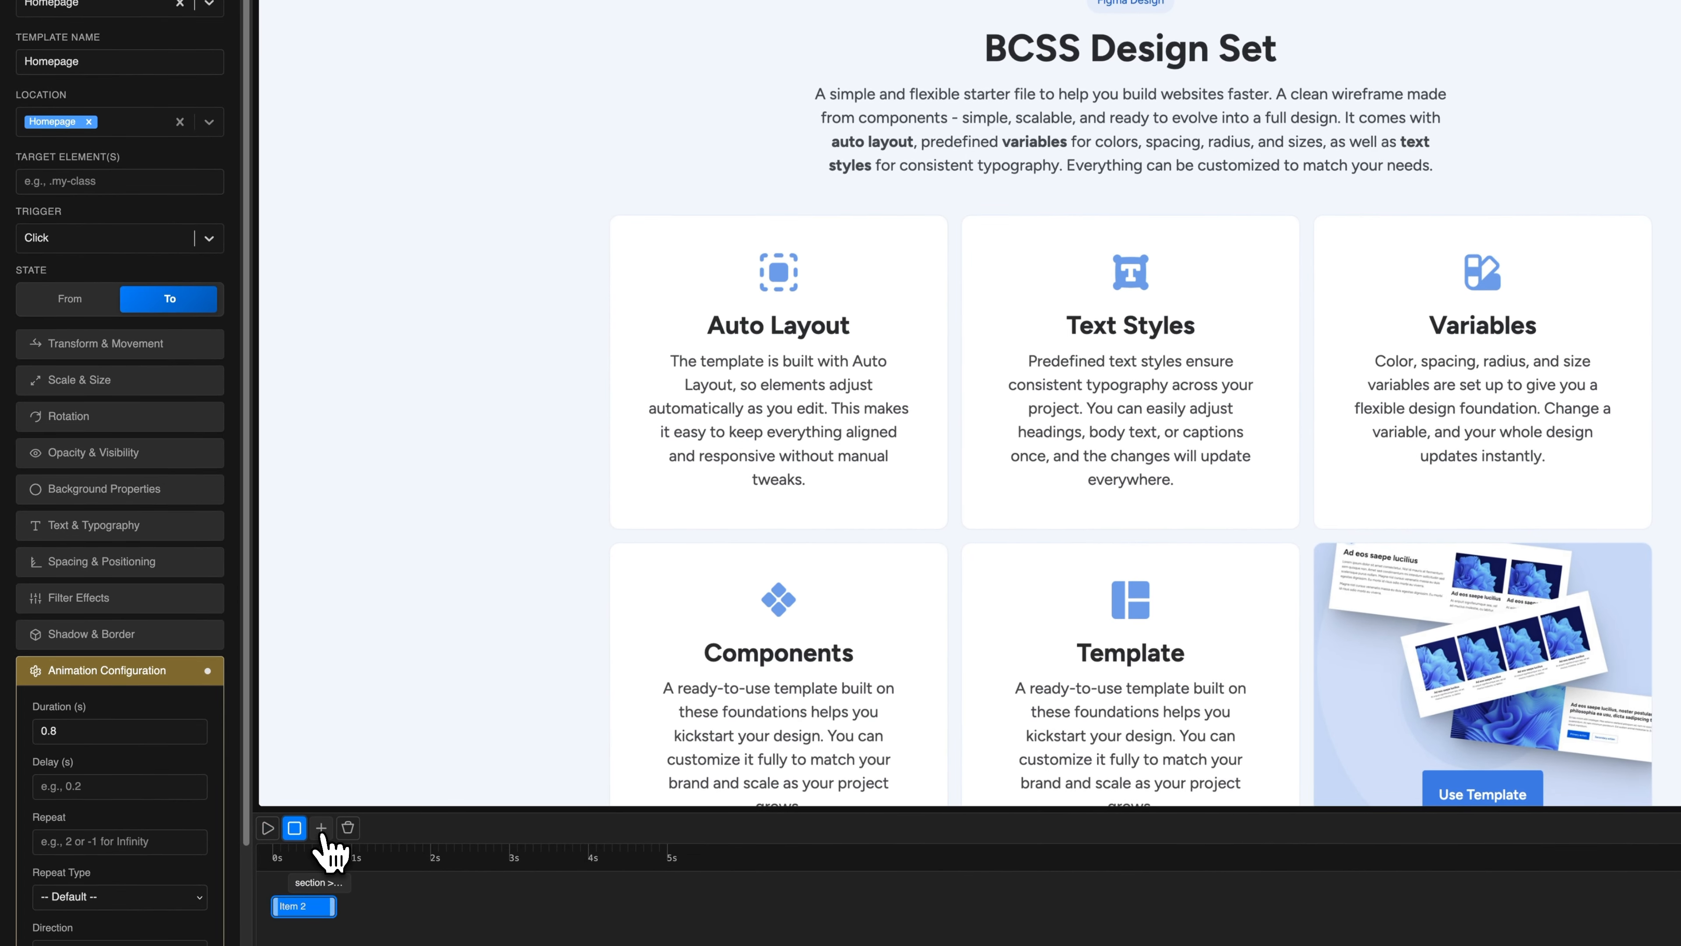
left_click(317, 884)
left_click(321, 905)
left_click(315, 886)
left_click(306, 904)
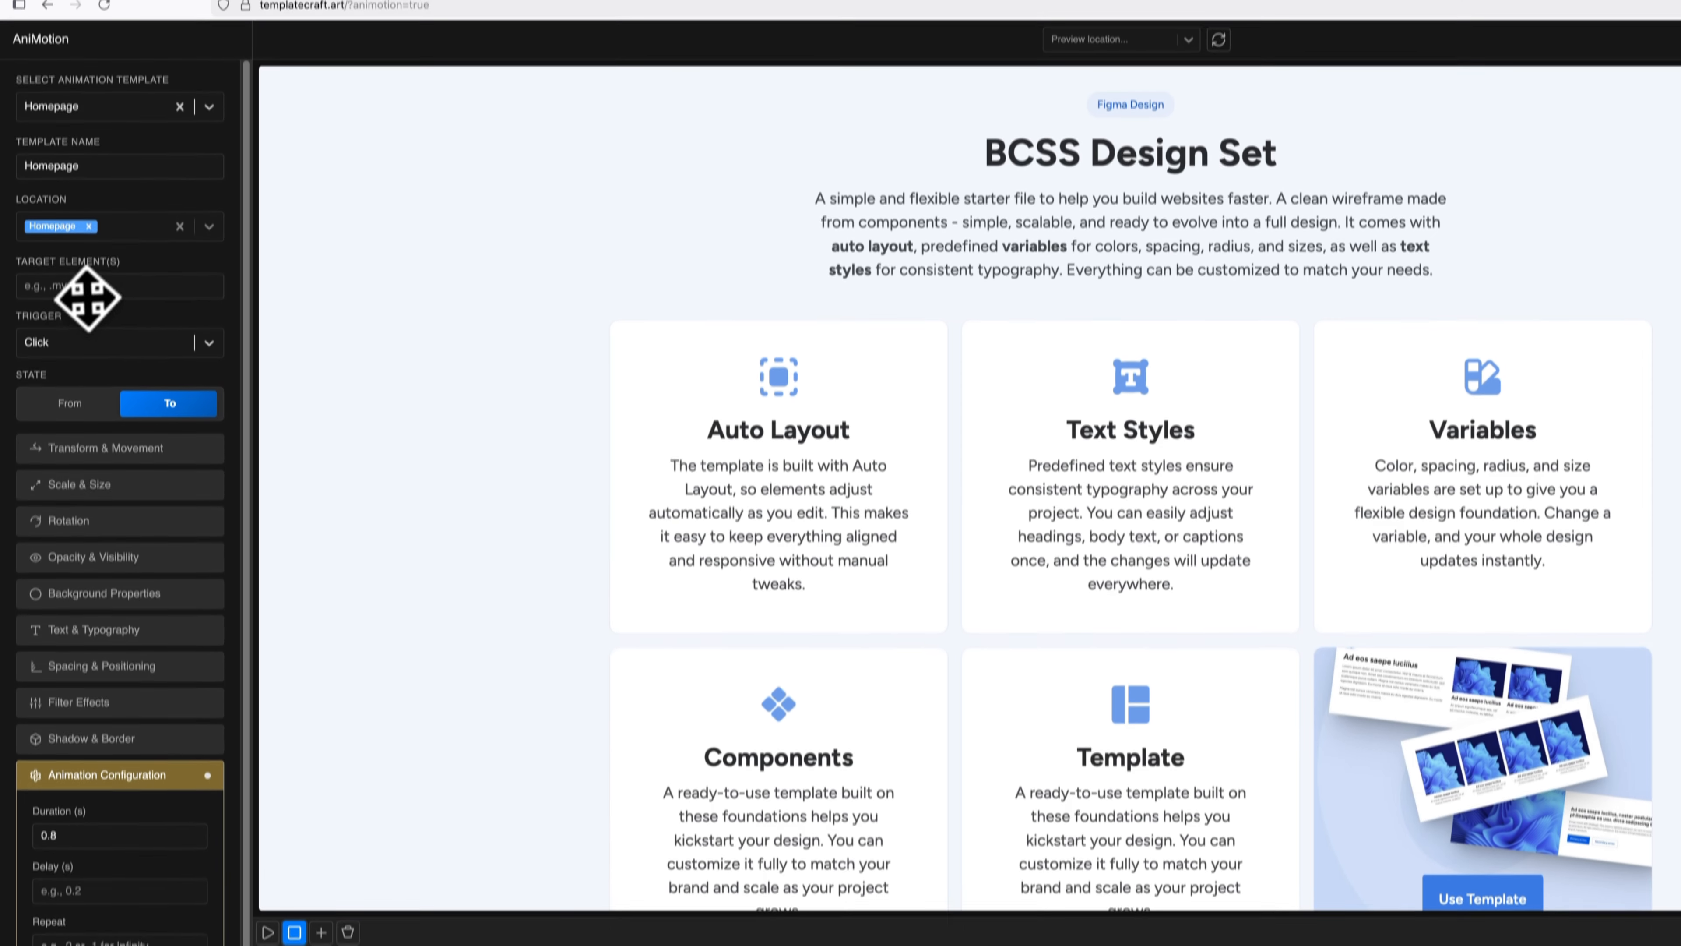
Target the new animation item at the img elements, picked from the Design Set's image card, and set its trigger to Hover.
left_click(83, 288)
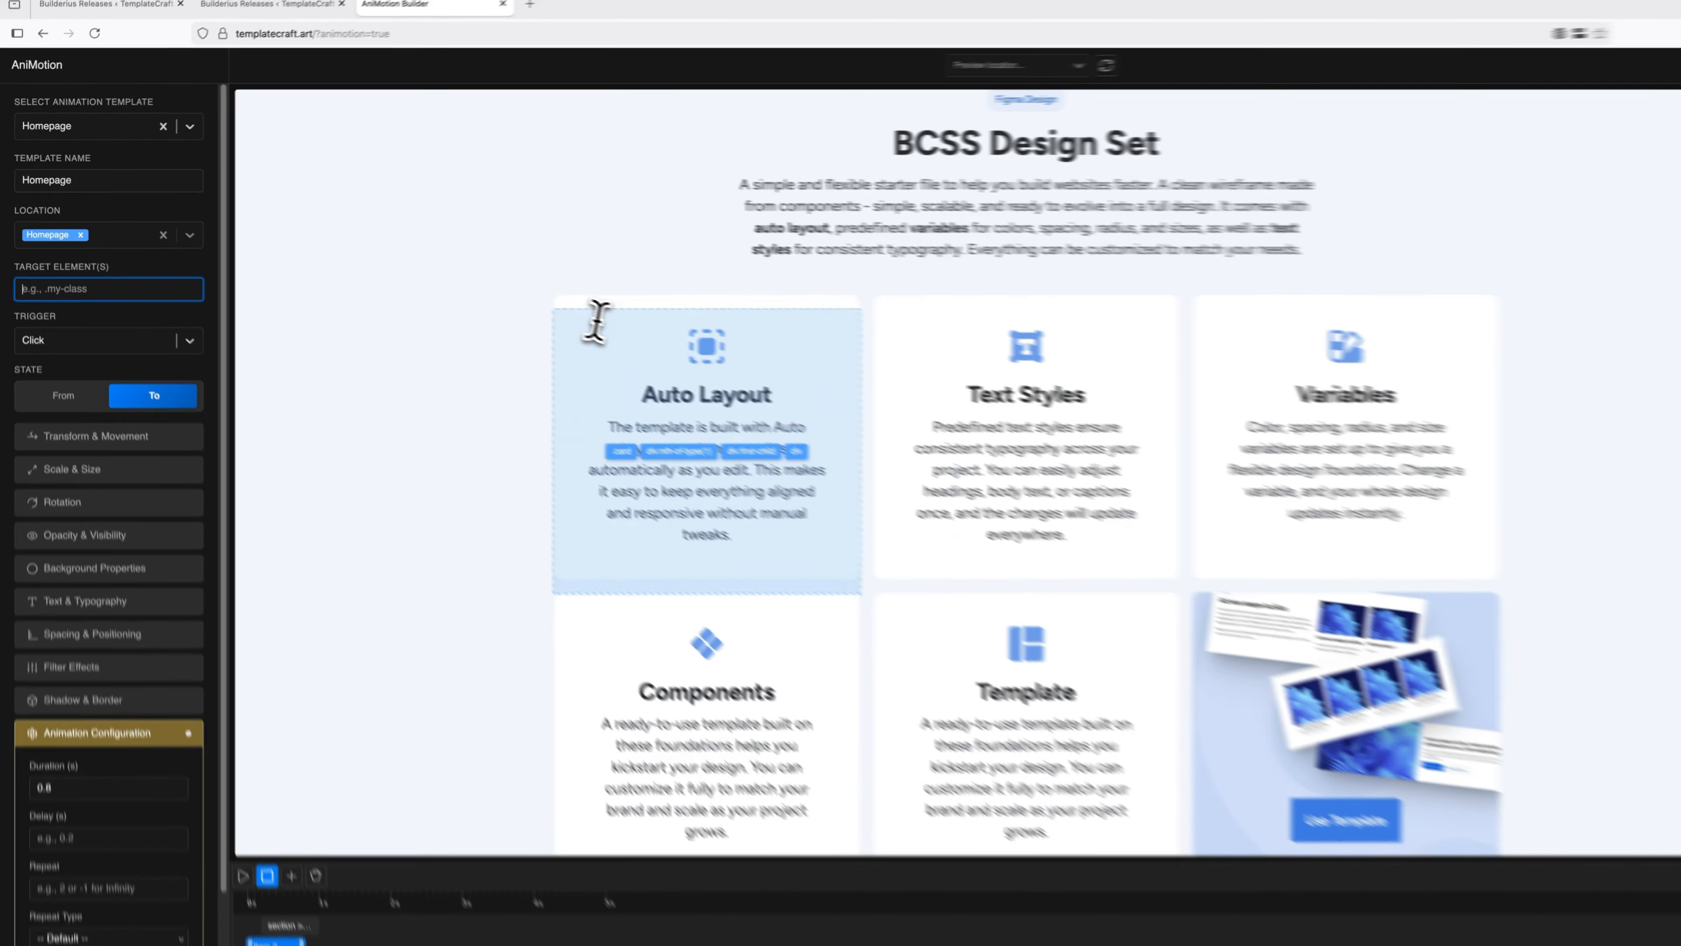
scroll(707, 346, "down", 3)
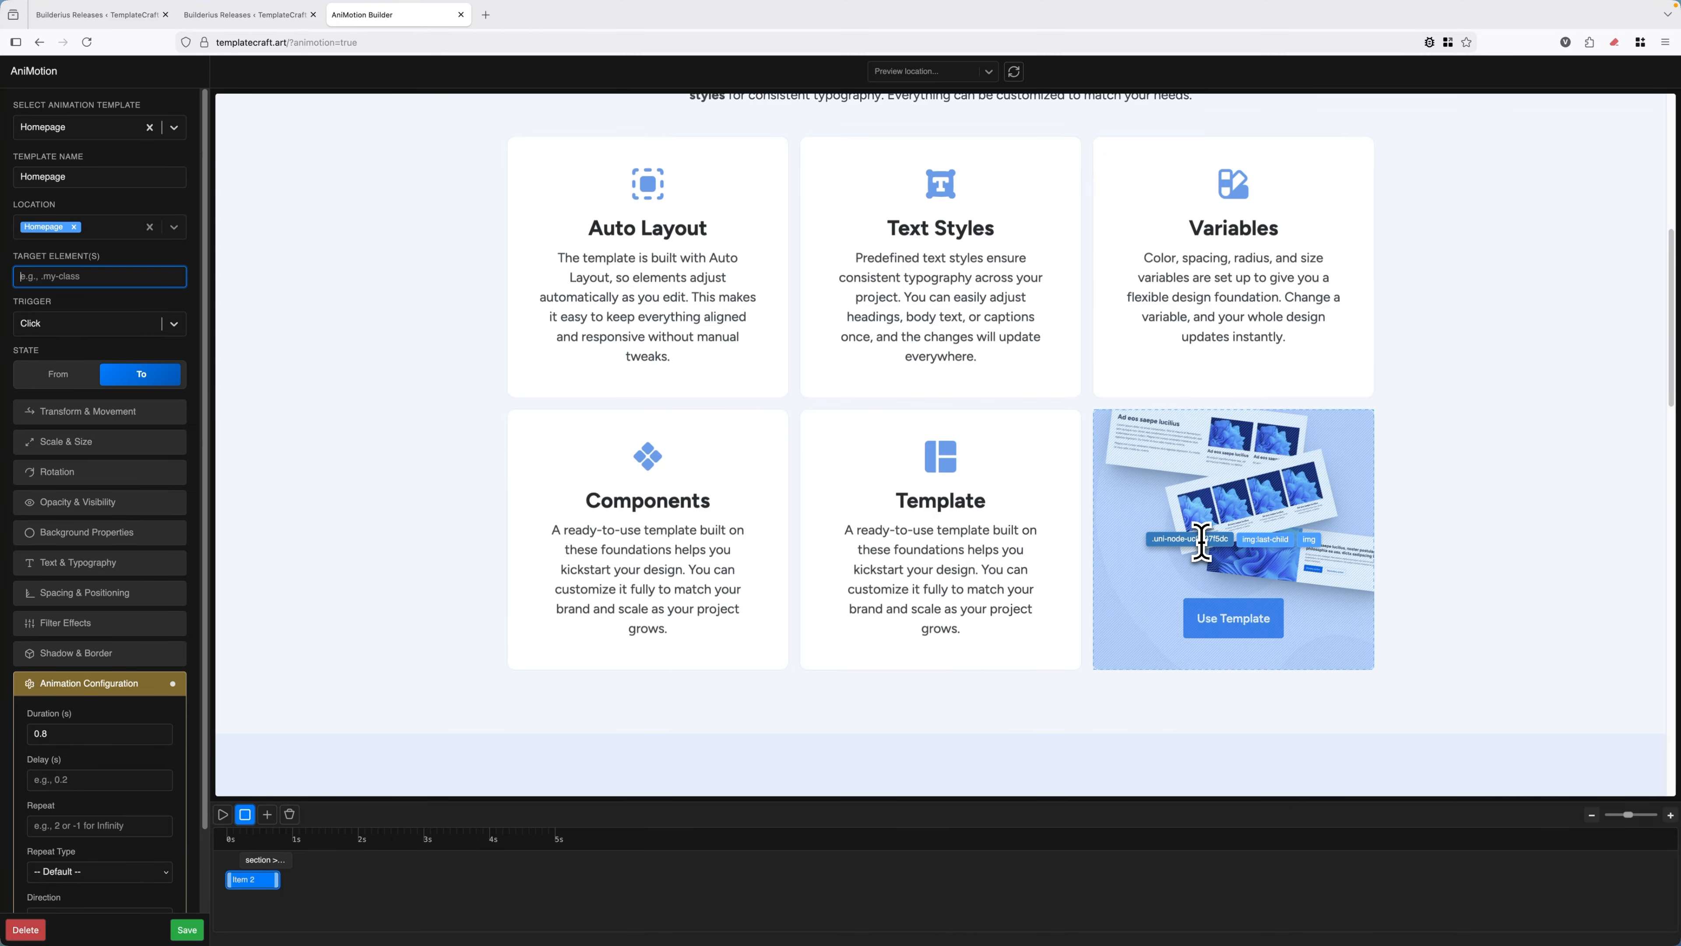
left_click(1312, 540)
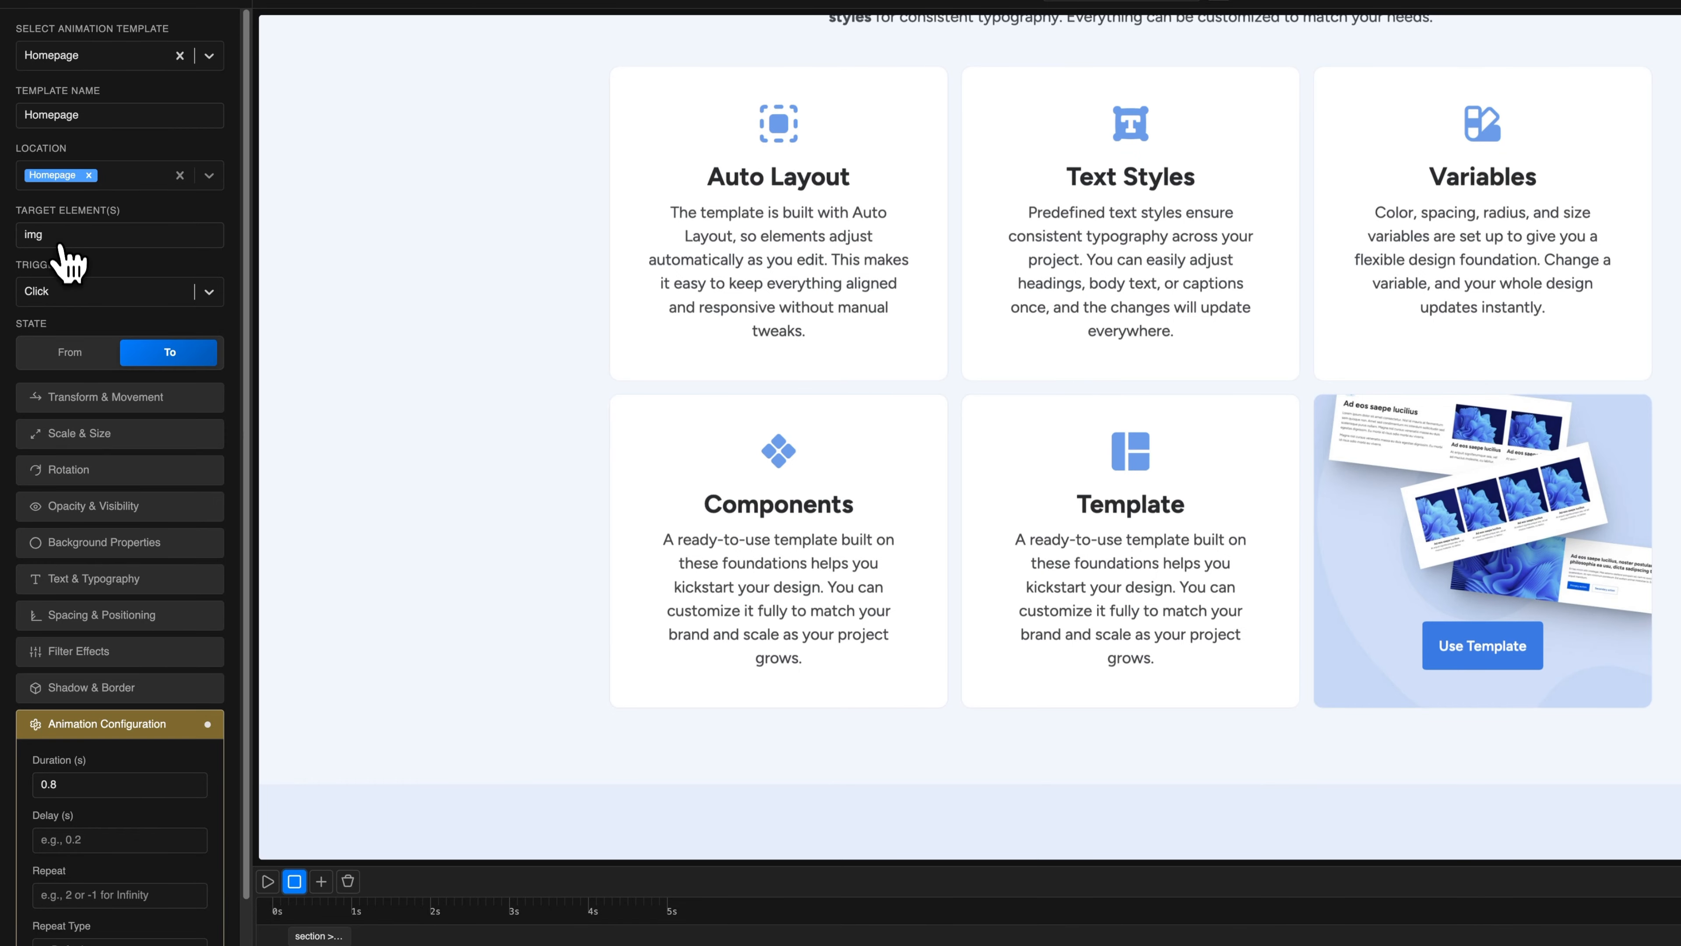
left_click(66, 297)
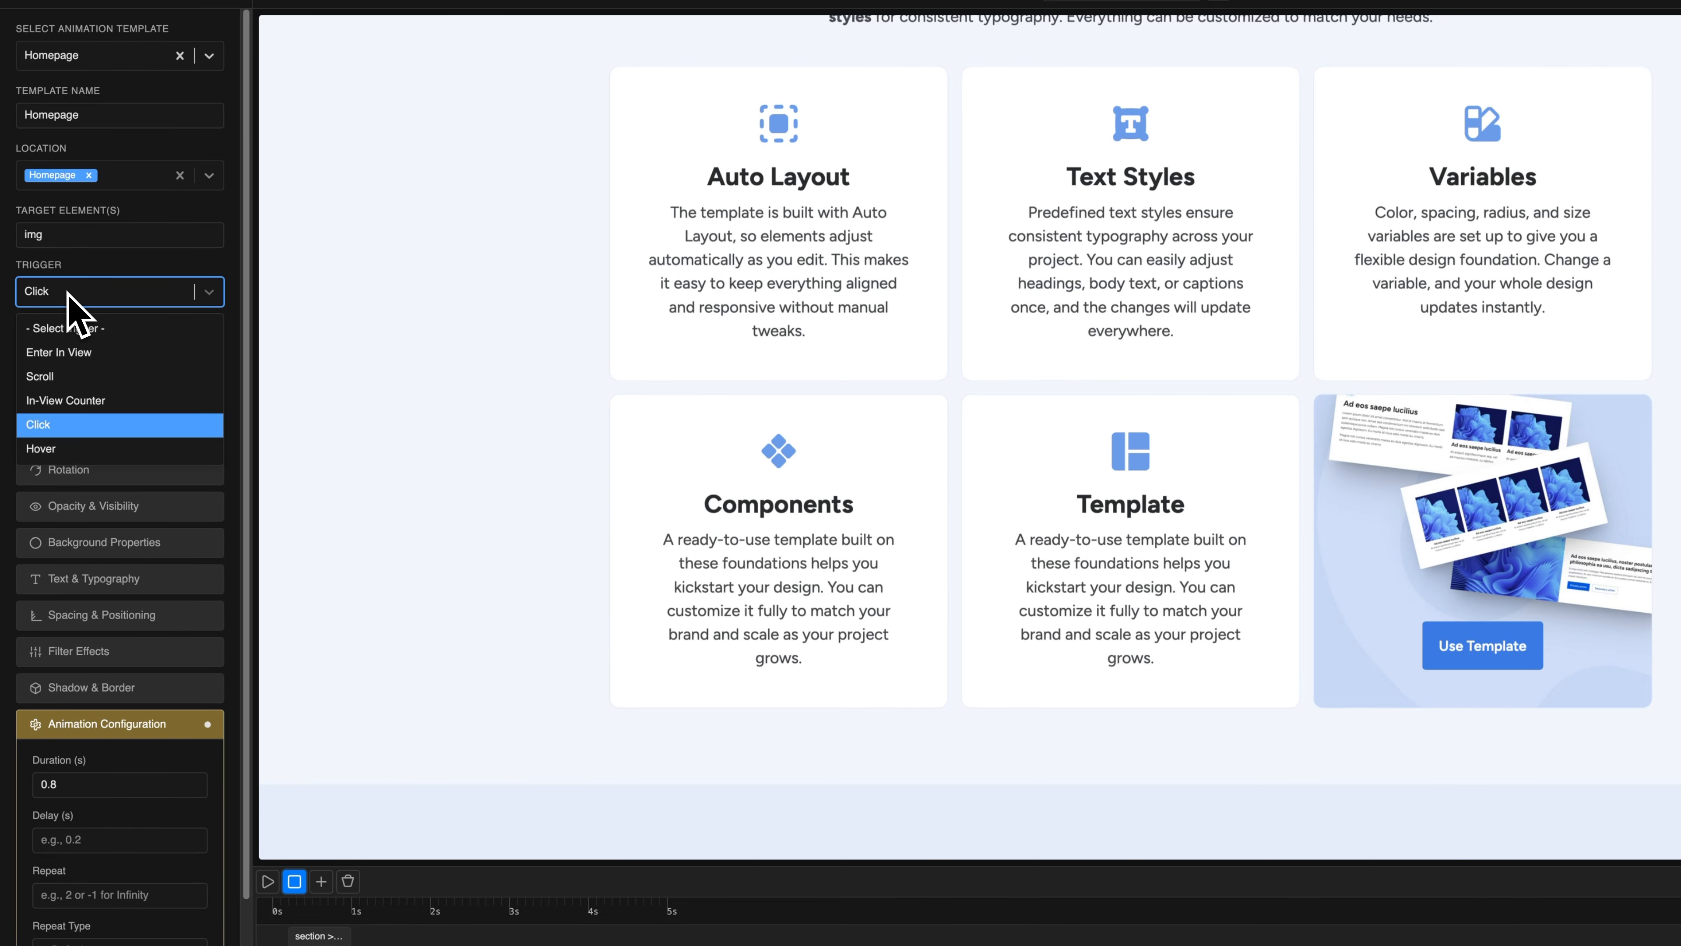
left_click(61, 449)
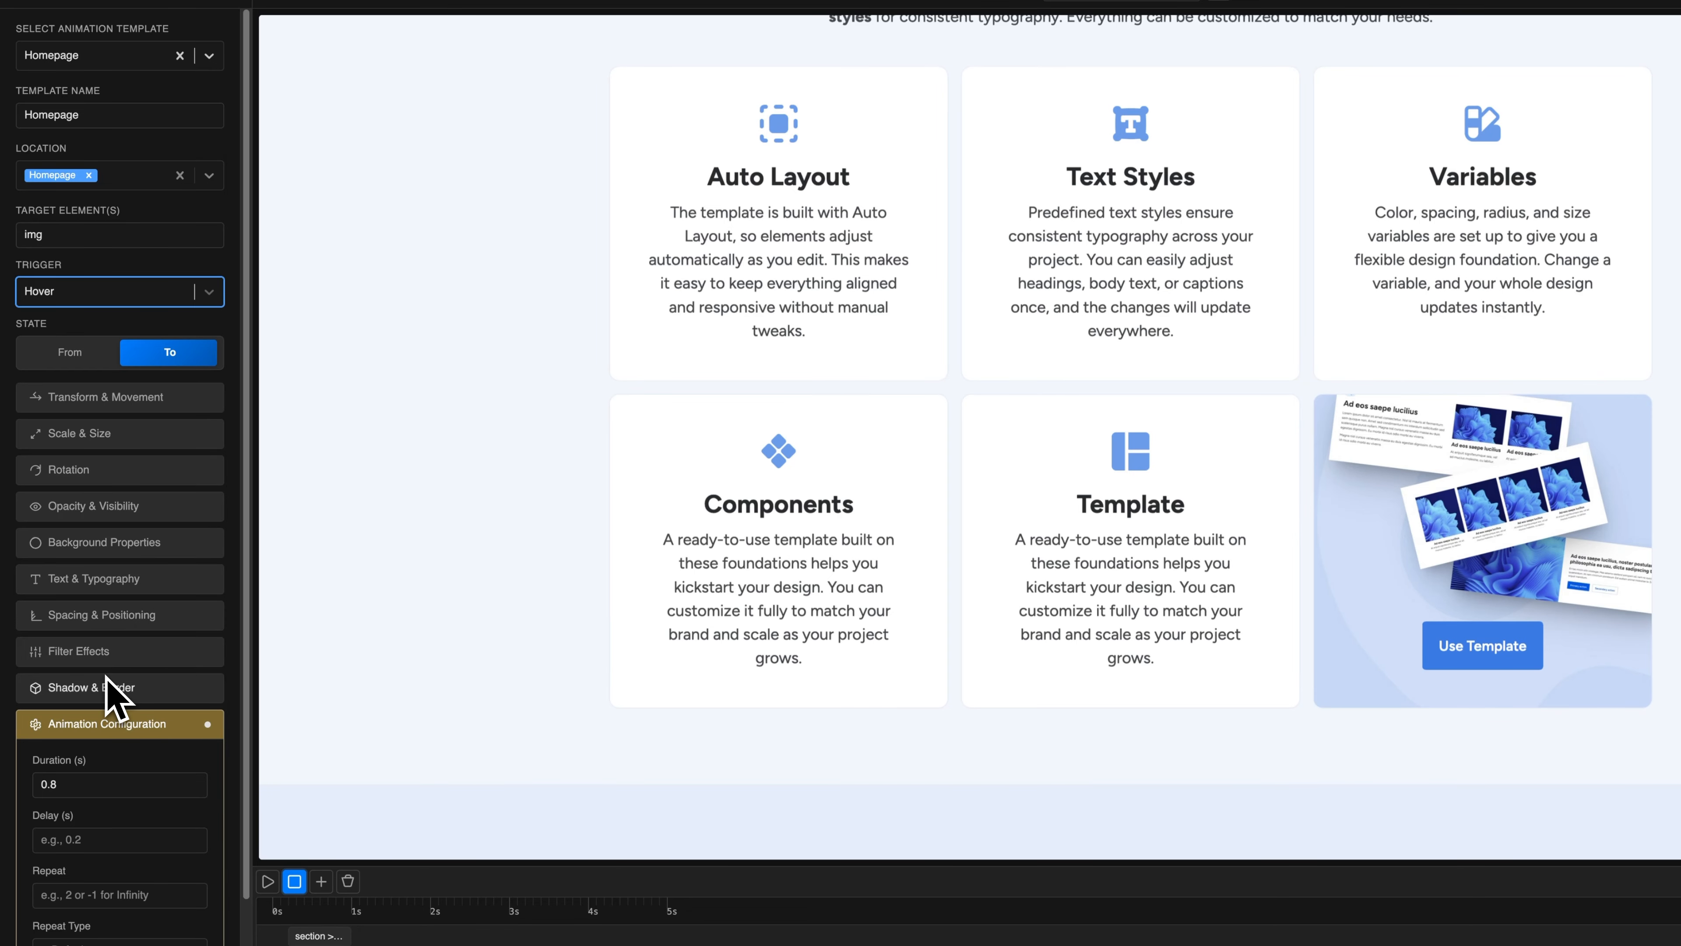
Set the img animation's To state to a scale of 1.1 and collapse its property groups.
left_click(111, 729)
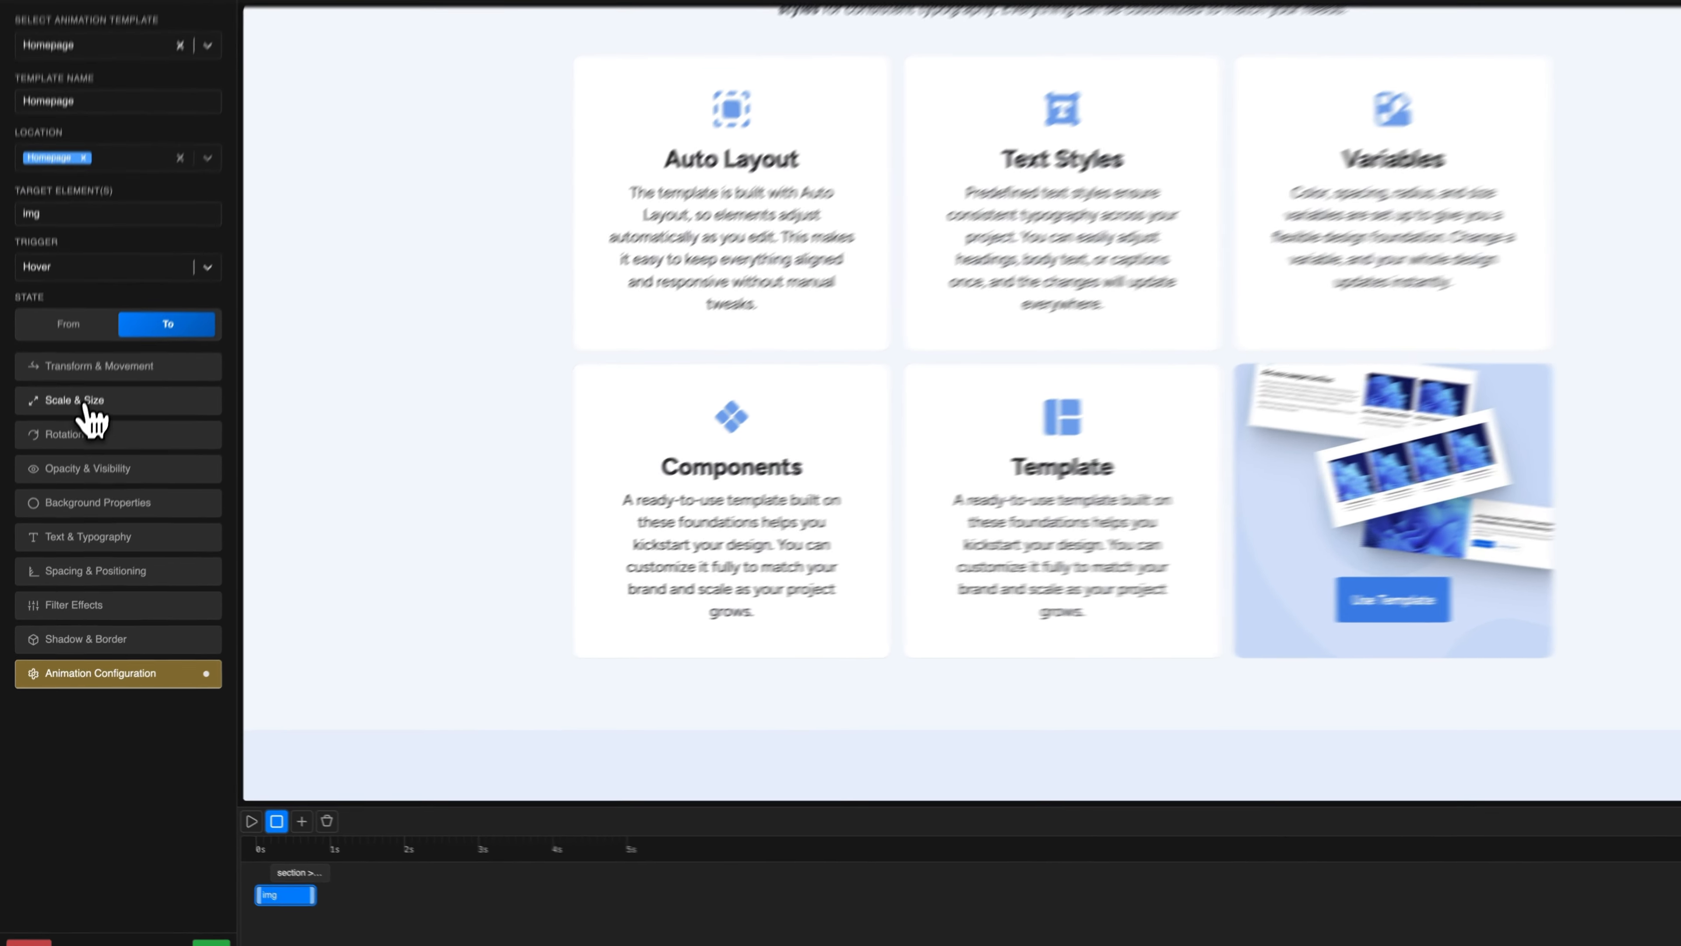
left_click(87, 443)
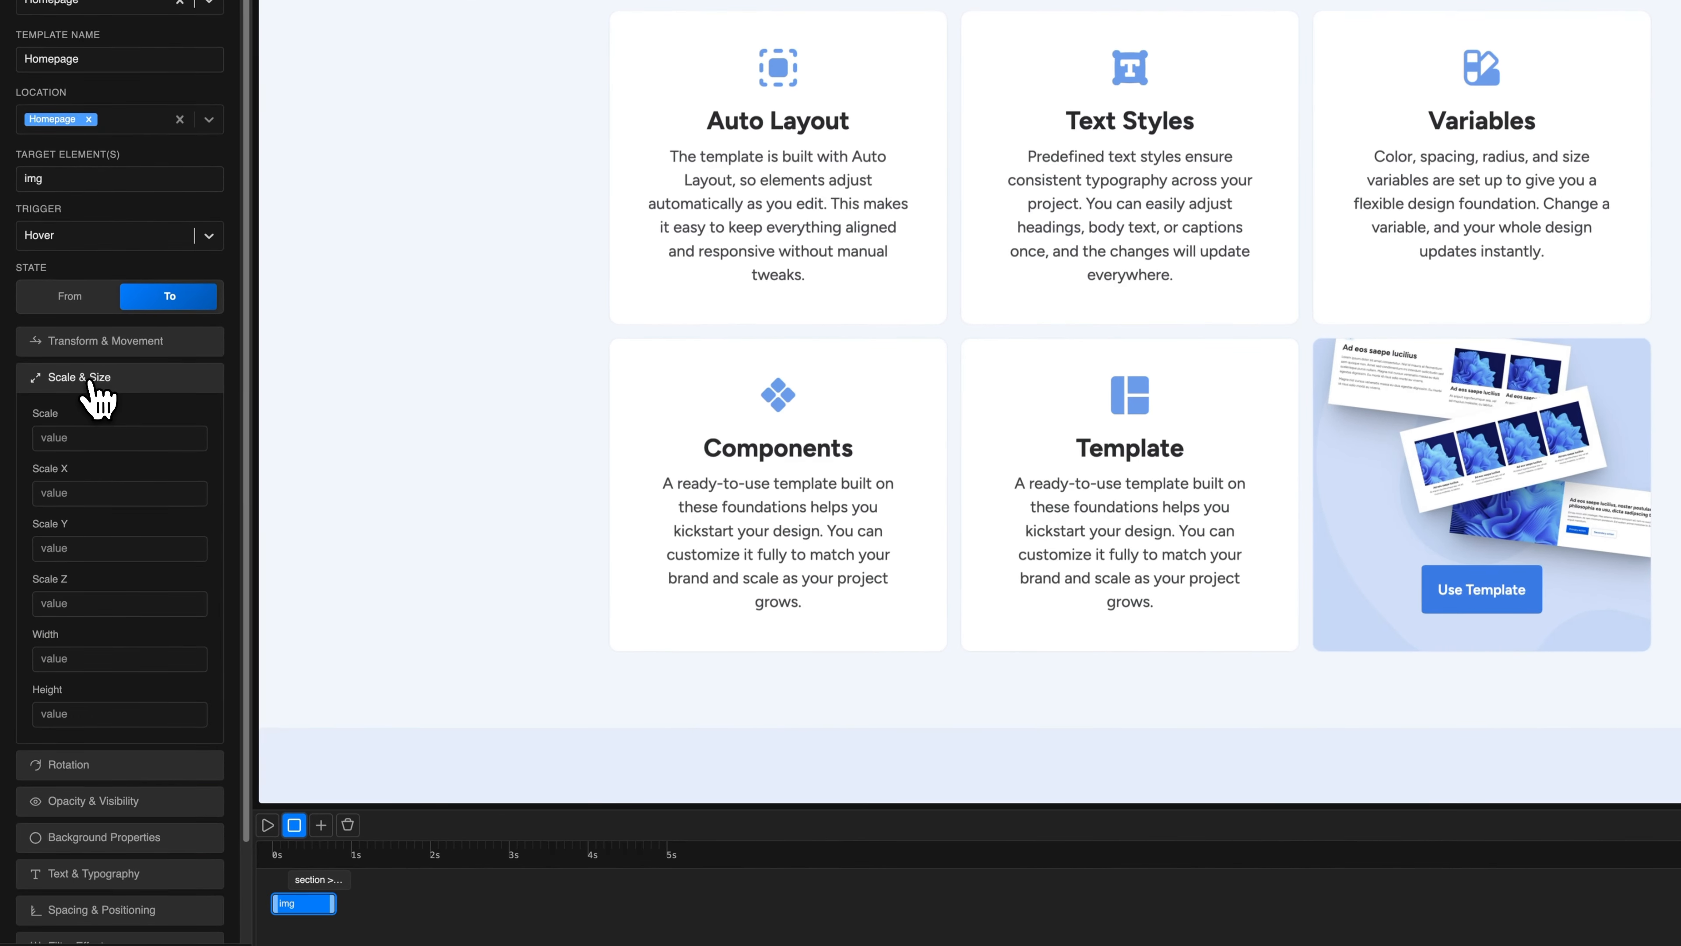
left_click(94, 437)
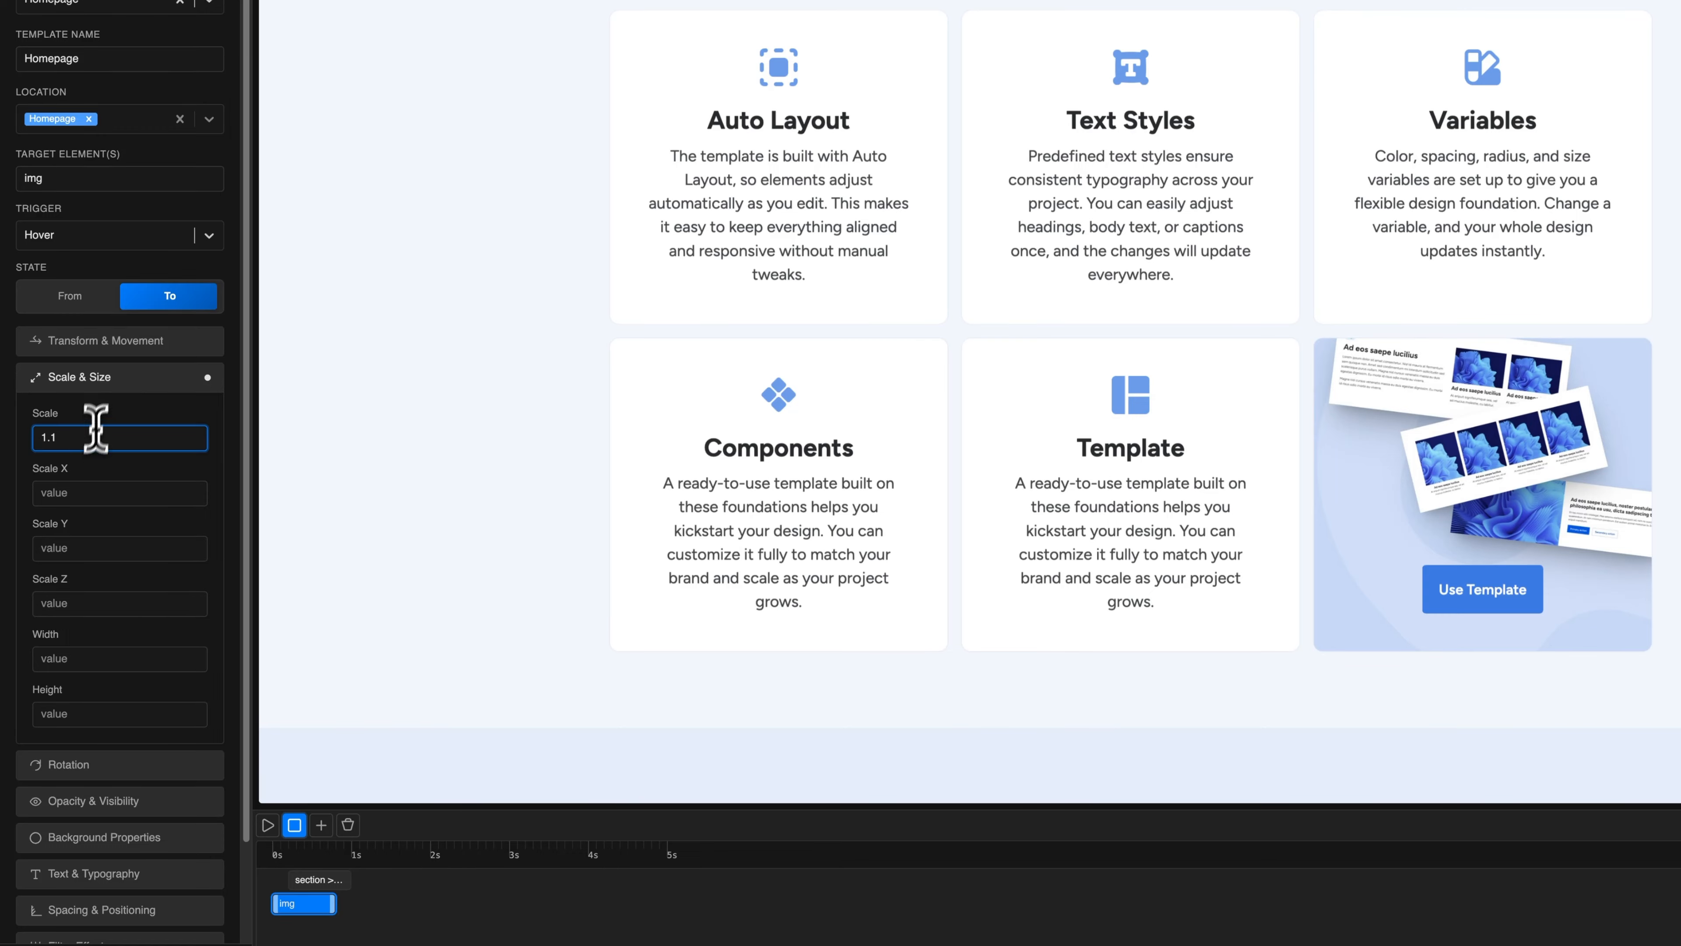
left_click(111, 377)
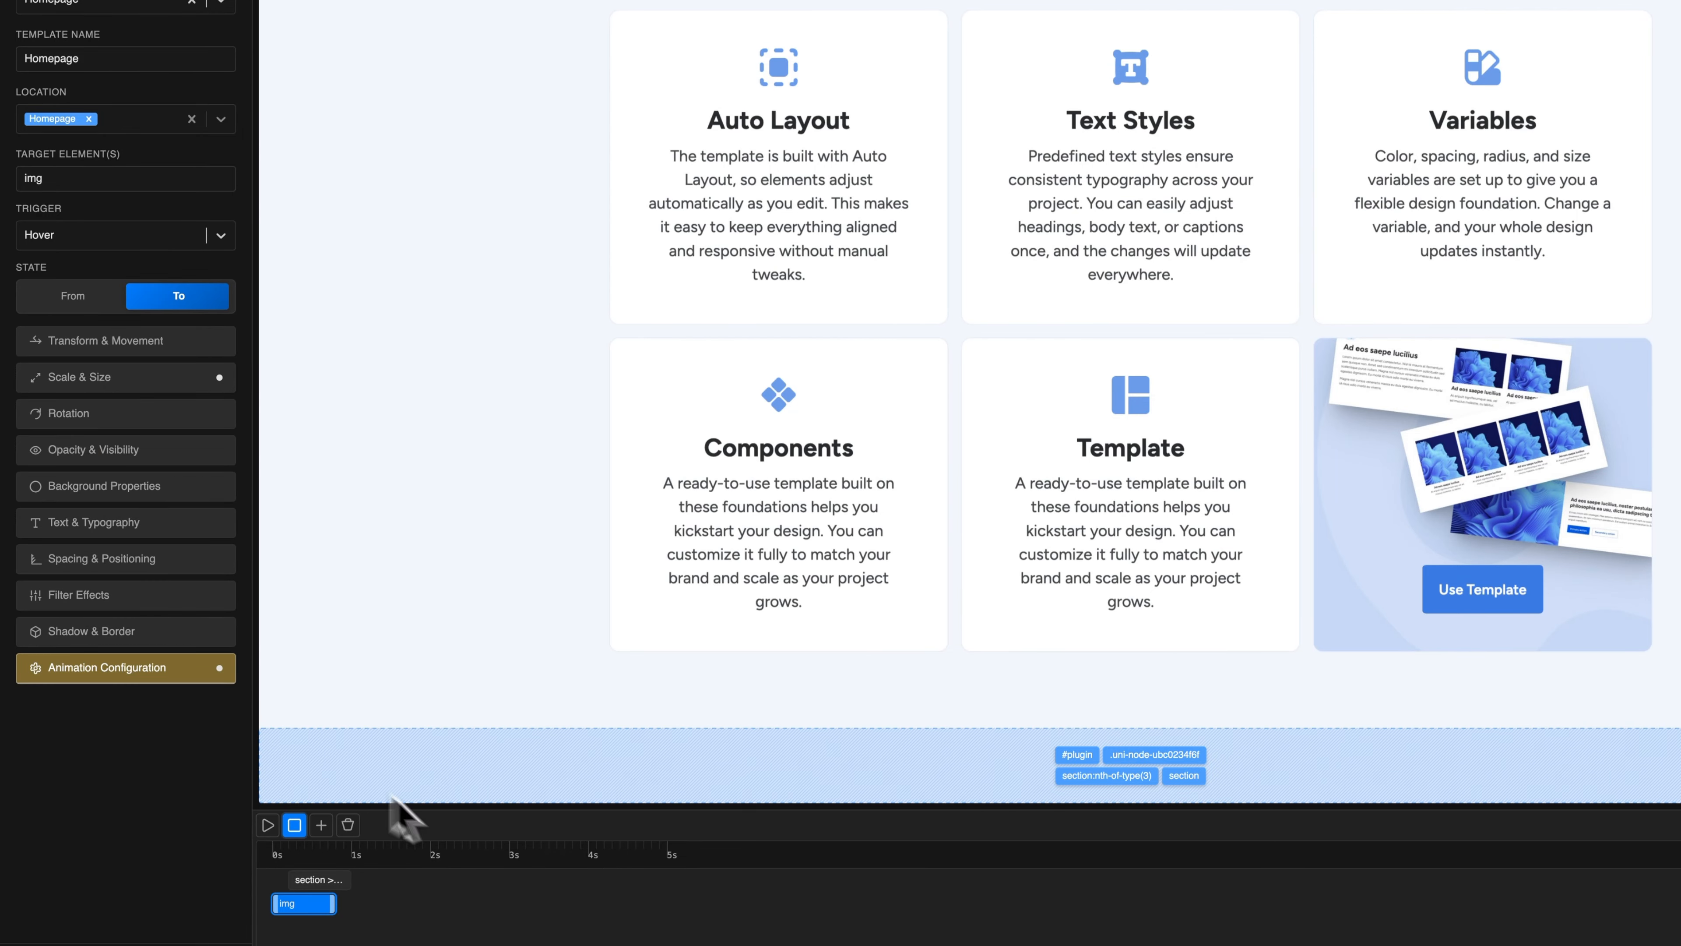
Shorten the img hover animation's duration to 0.5 seconds.
left_click(180, 671)
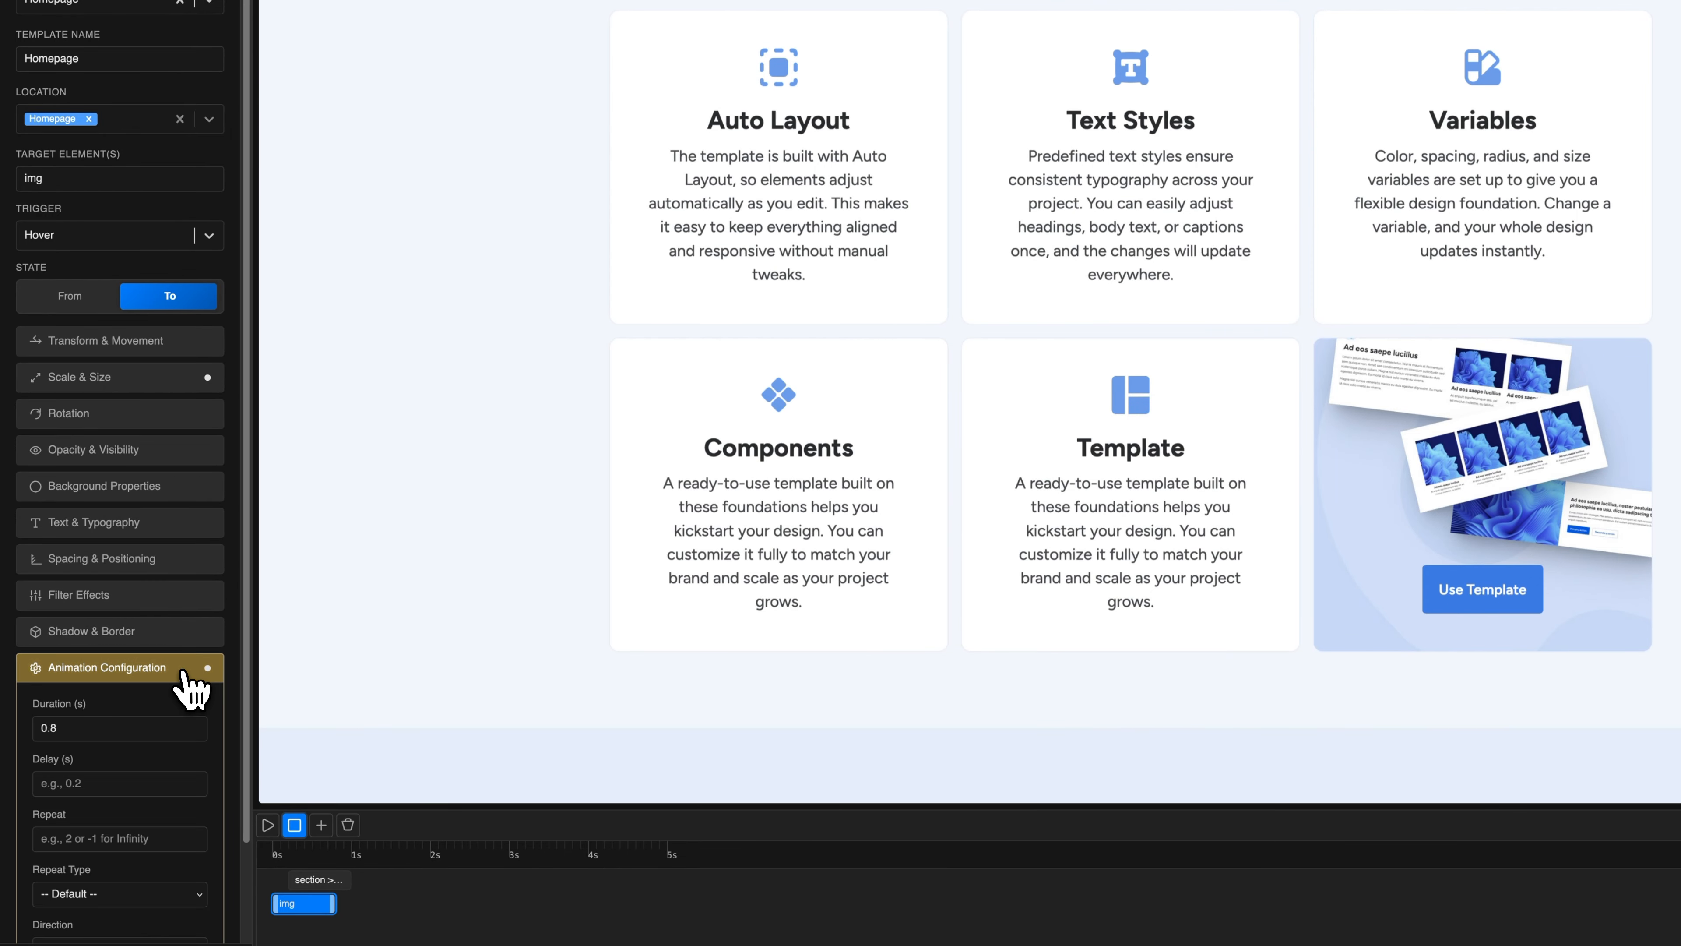
left_click(93, 727)
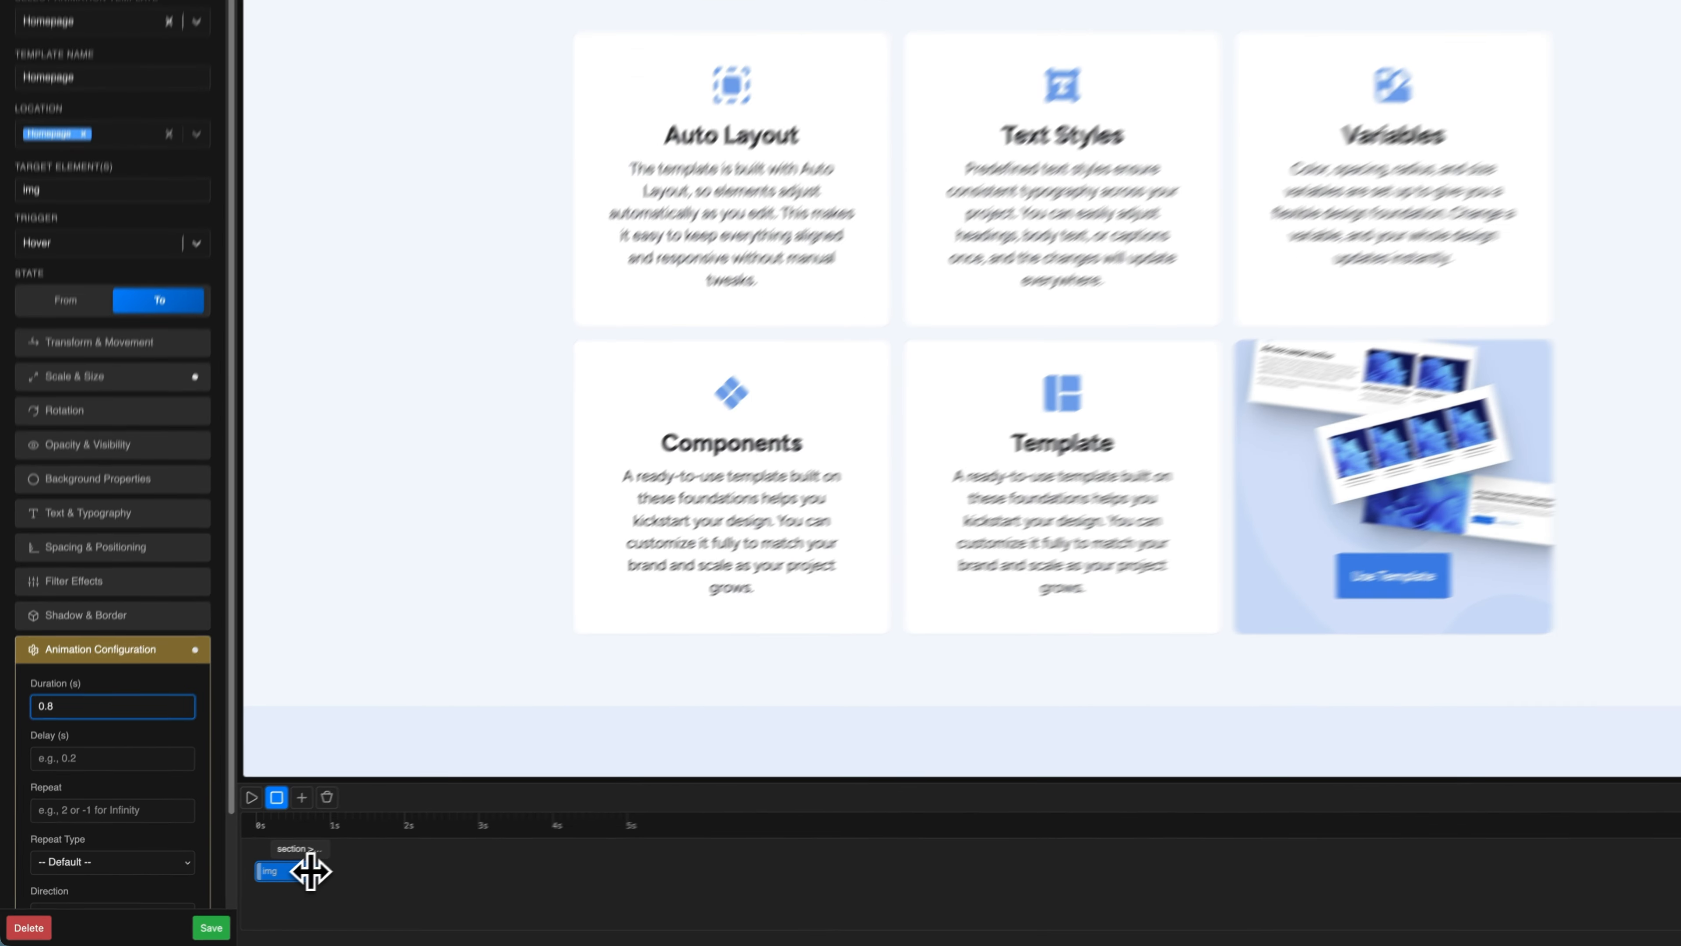
key("BackSpace")
type("7")
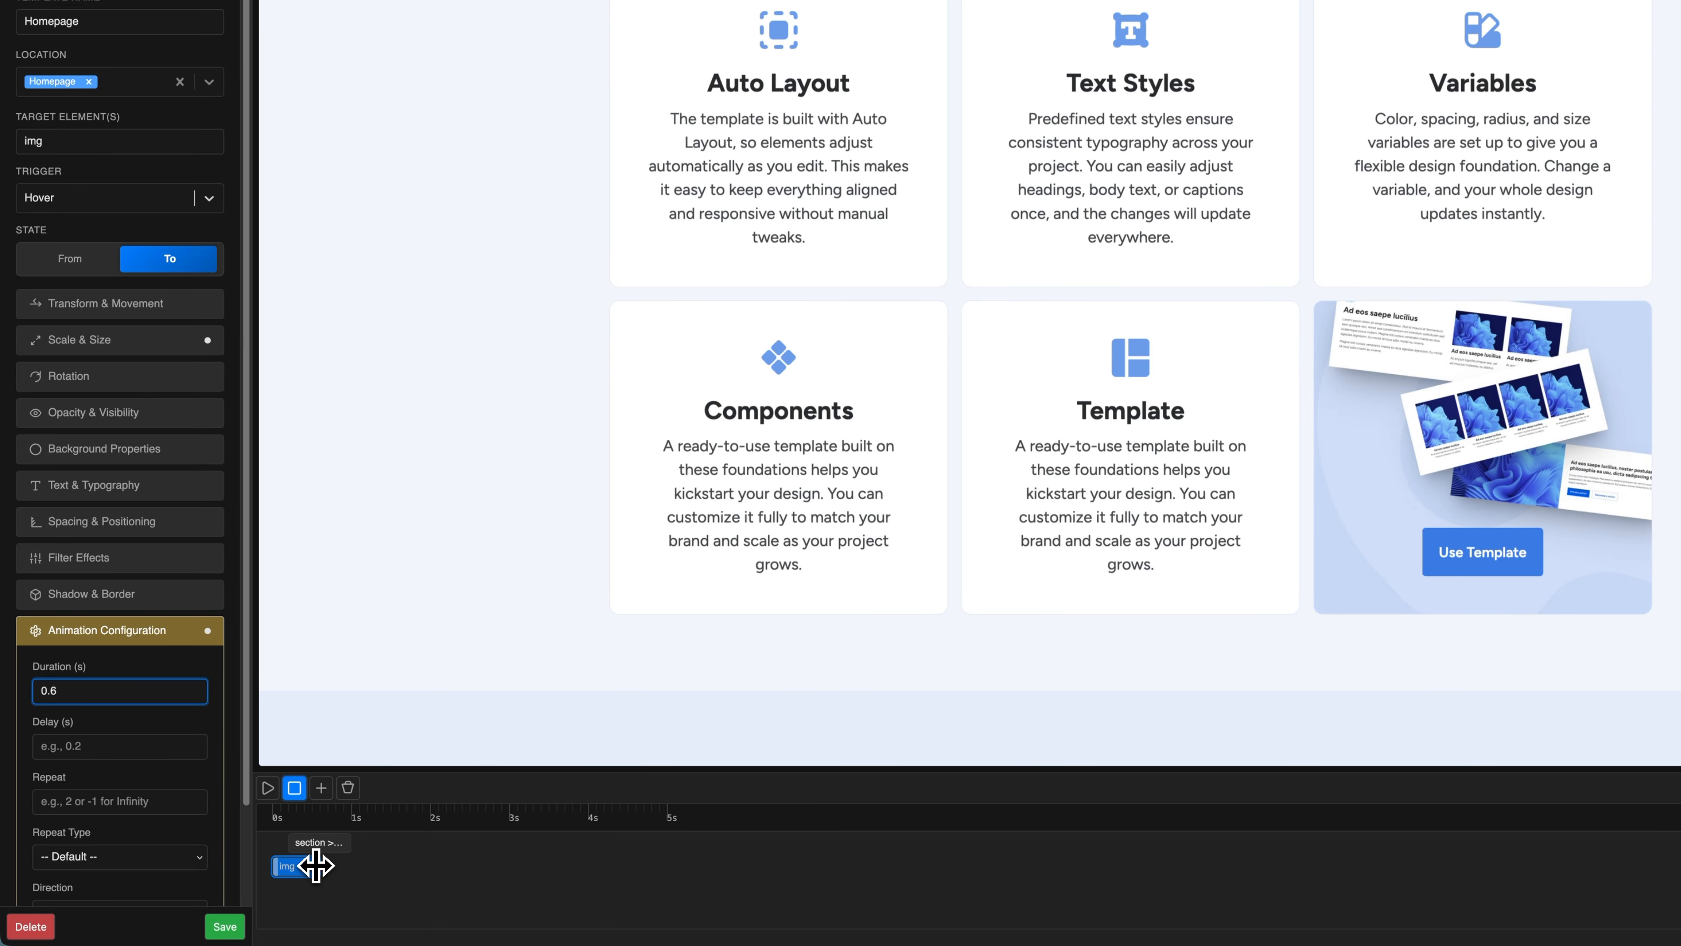
left_click_drag(316, 866, 307, 866)
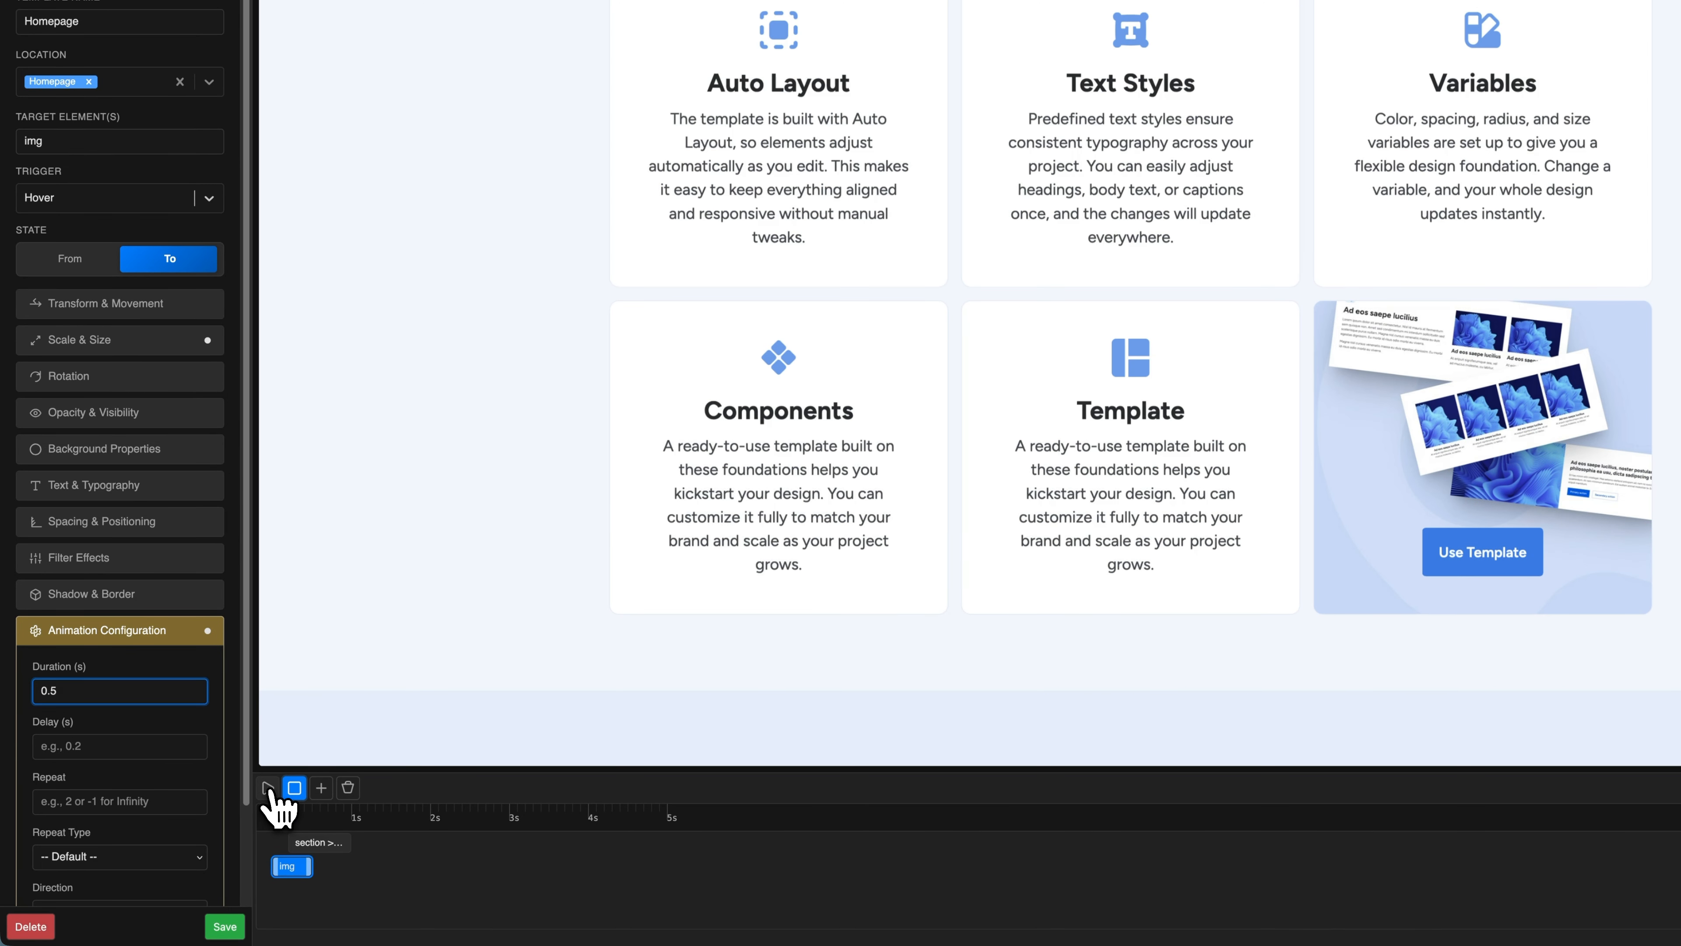
Play the animation preview and check the hover scaling on the images in each homepage section.
left_click(268, 788)
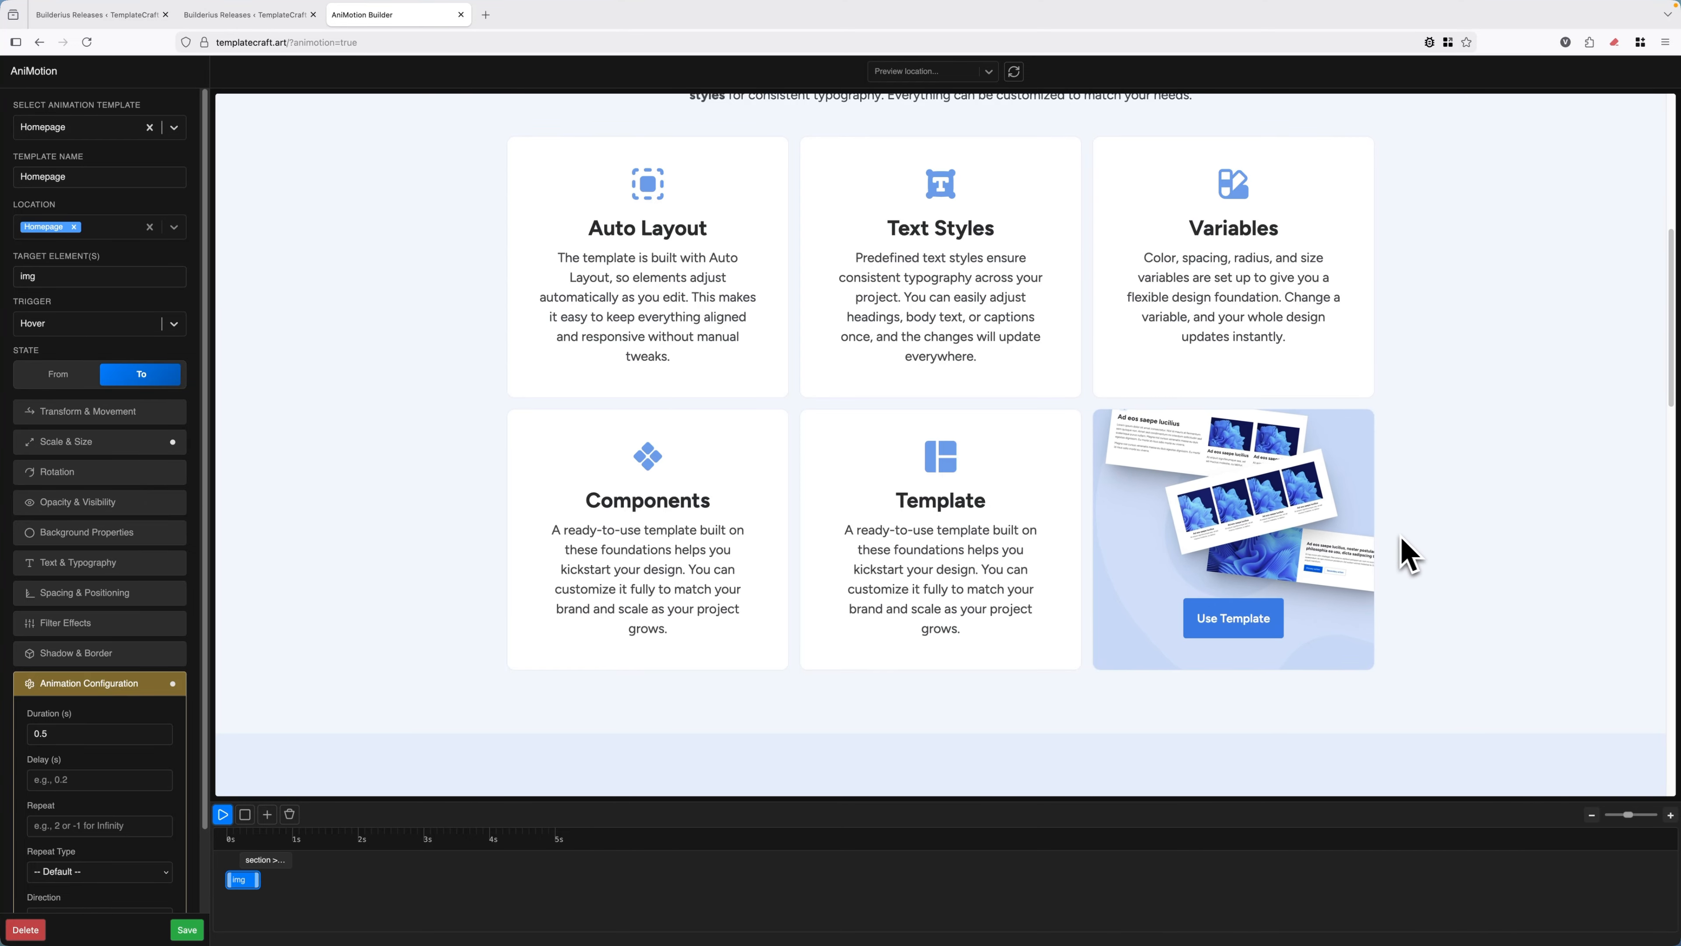
scroll(1436, 596, "down", 10)
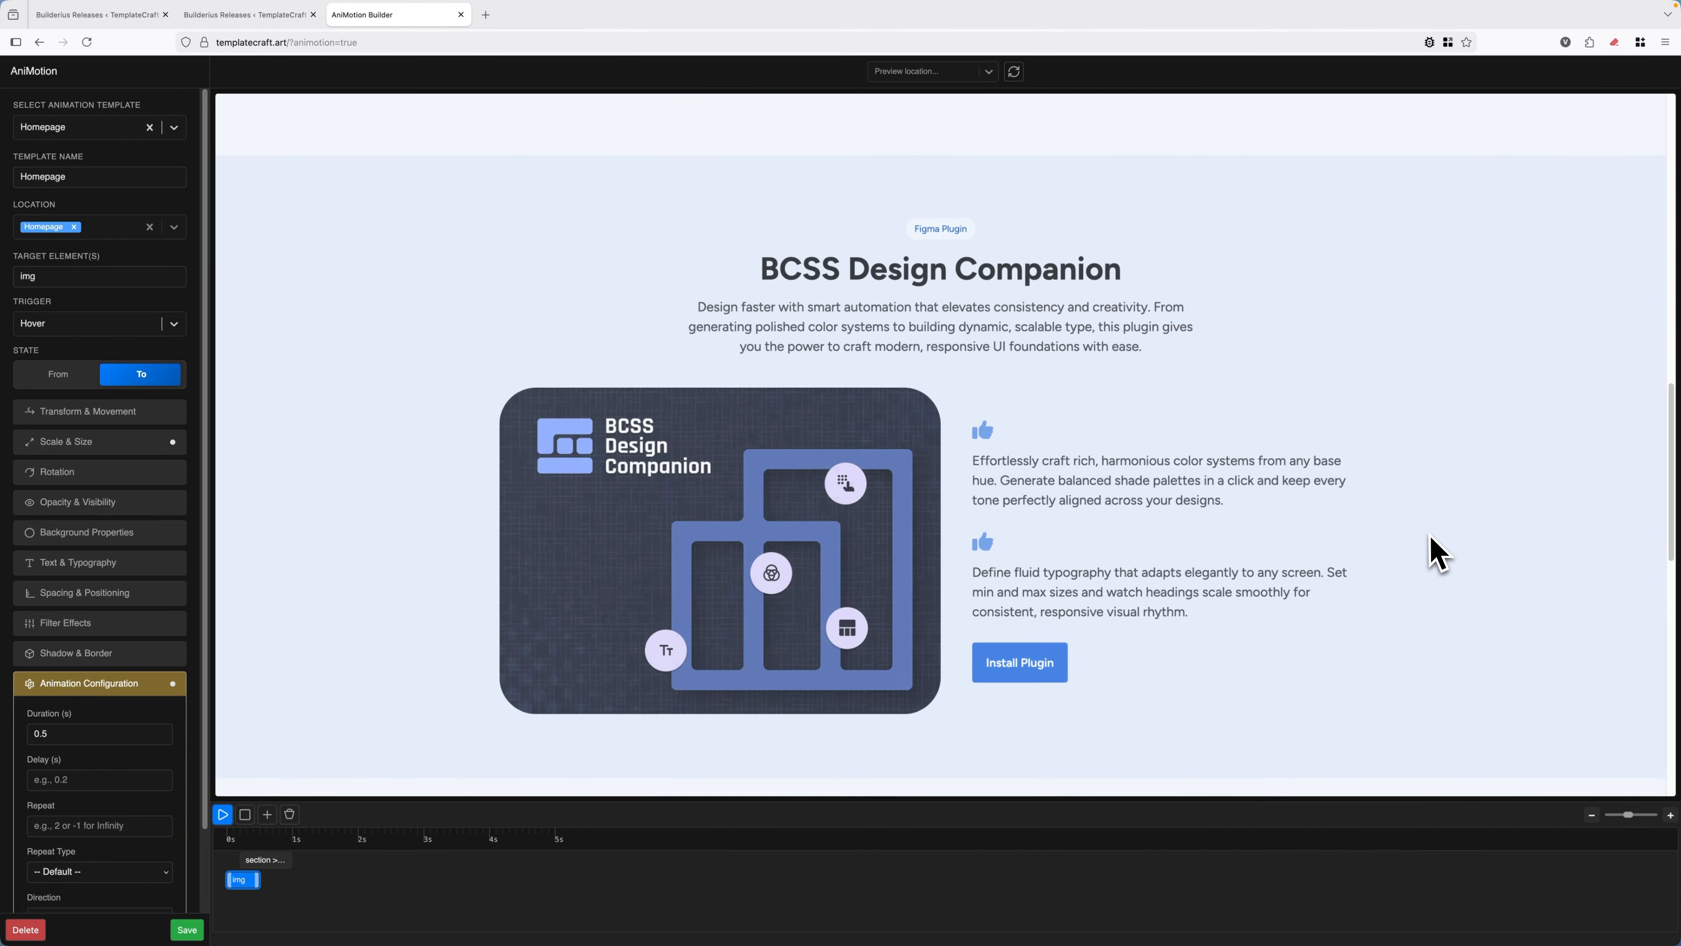
scroll(1381, 519, "down", 15)
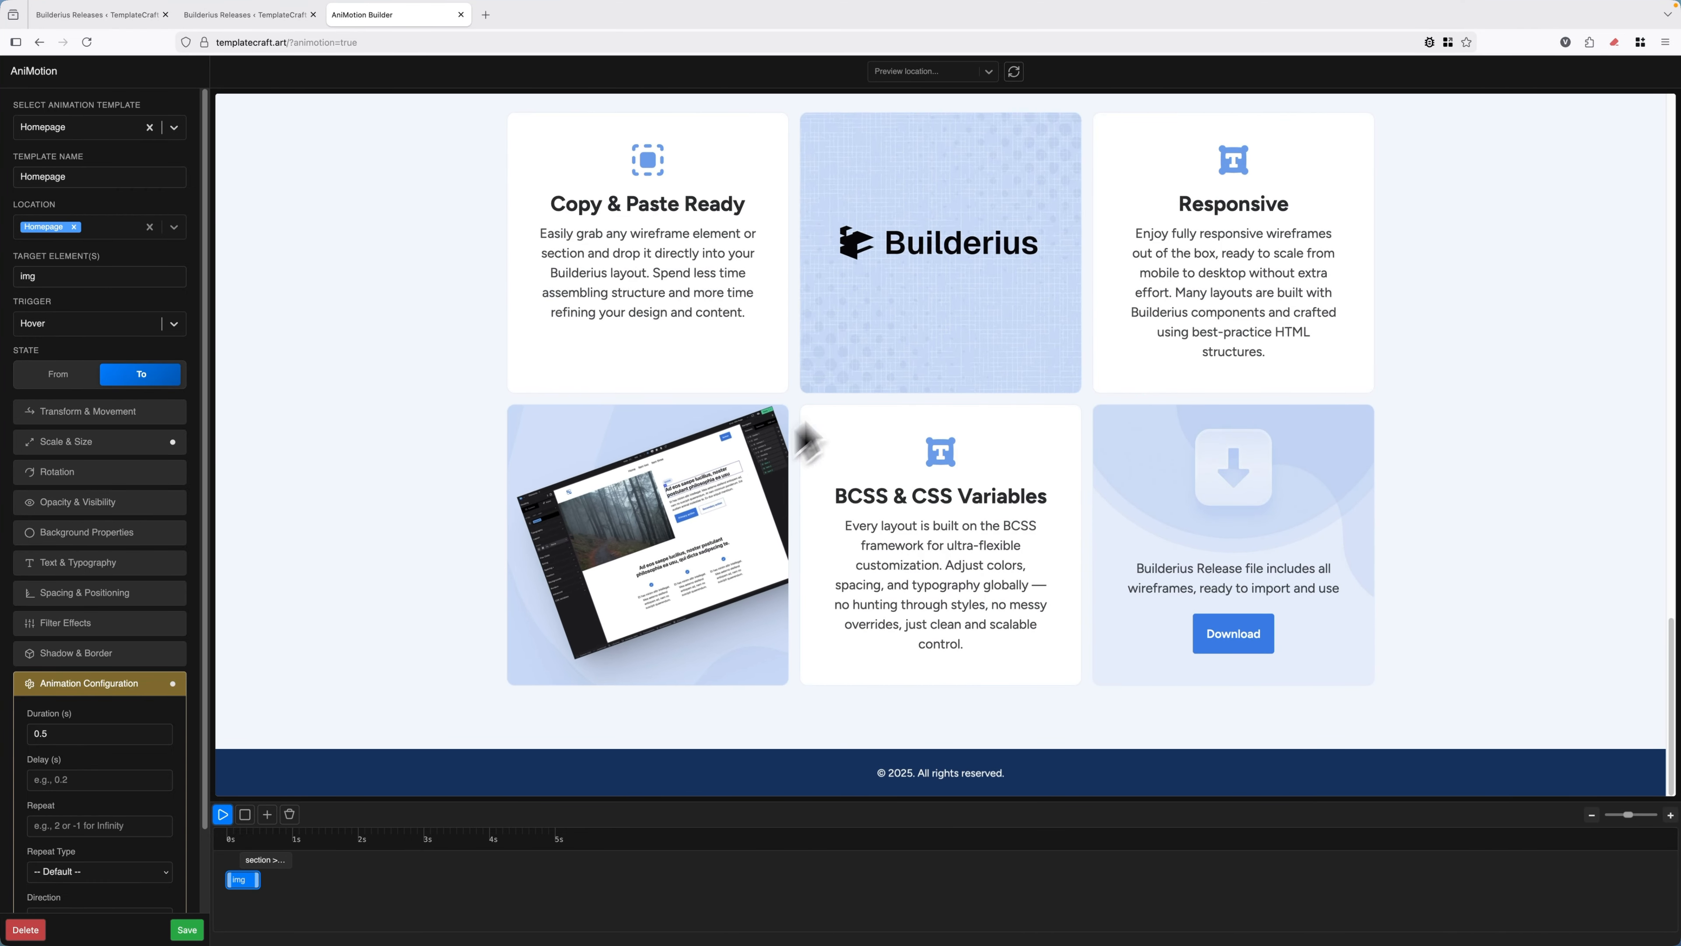
scroll(1469, 391, "up", 20)
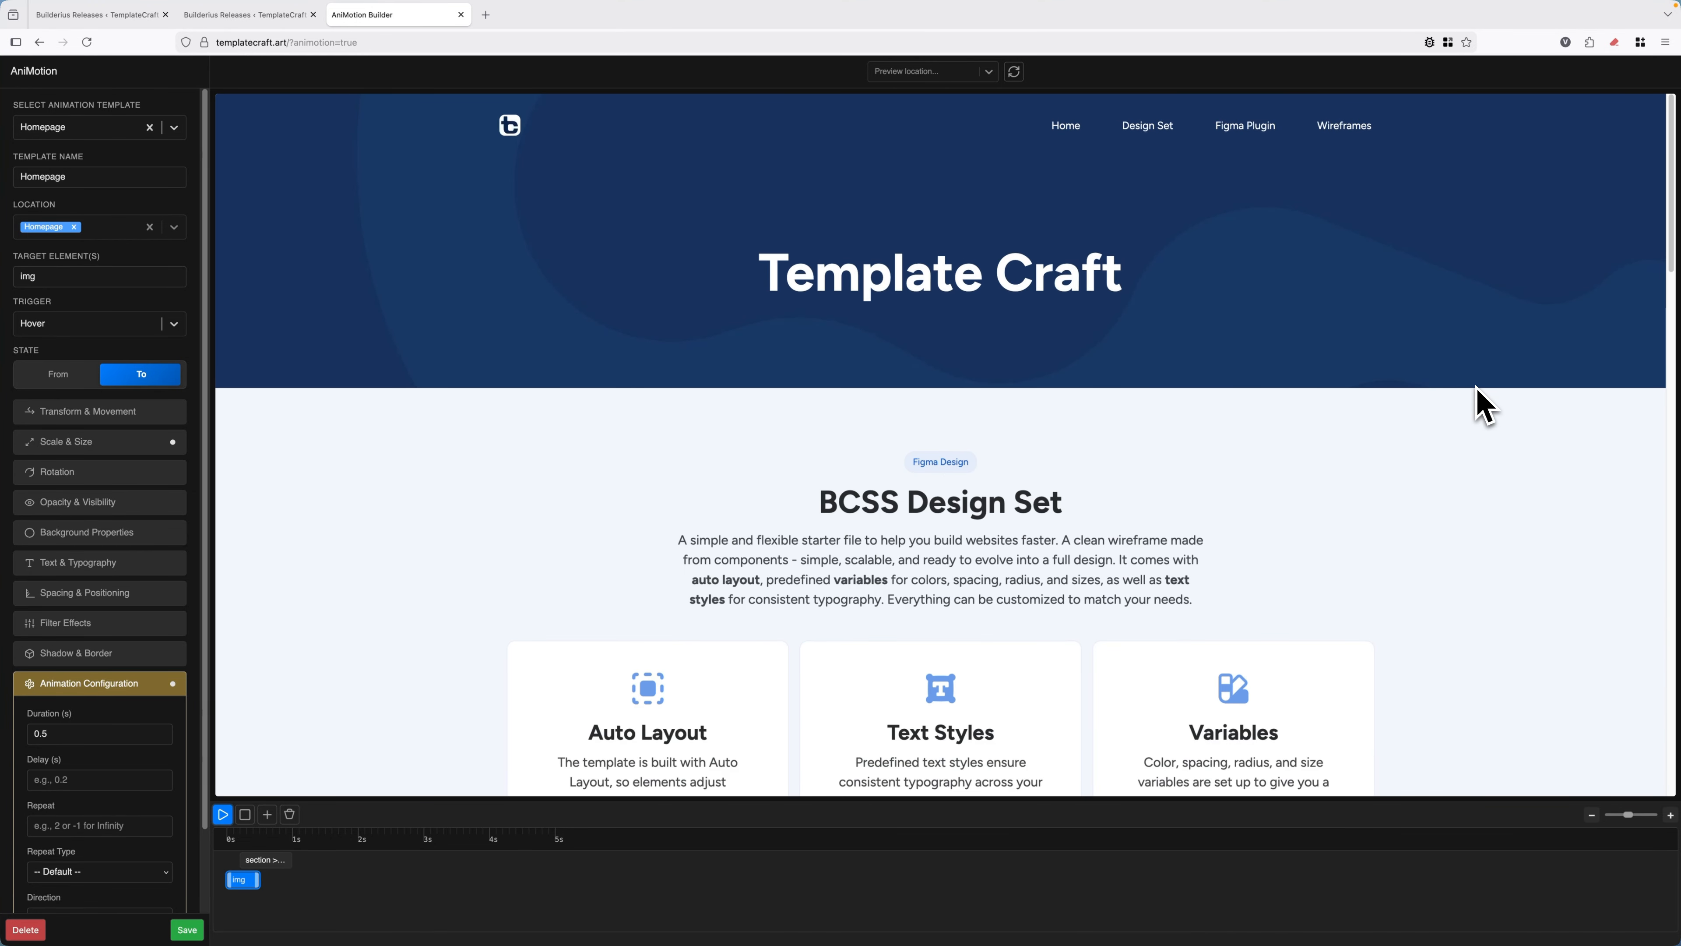
left_click(187, 929)
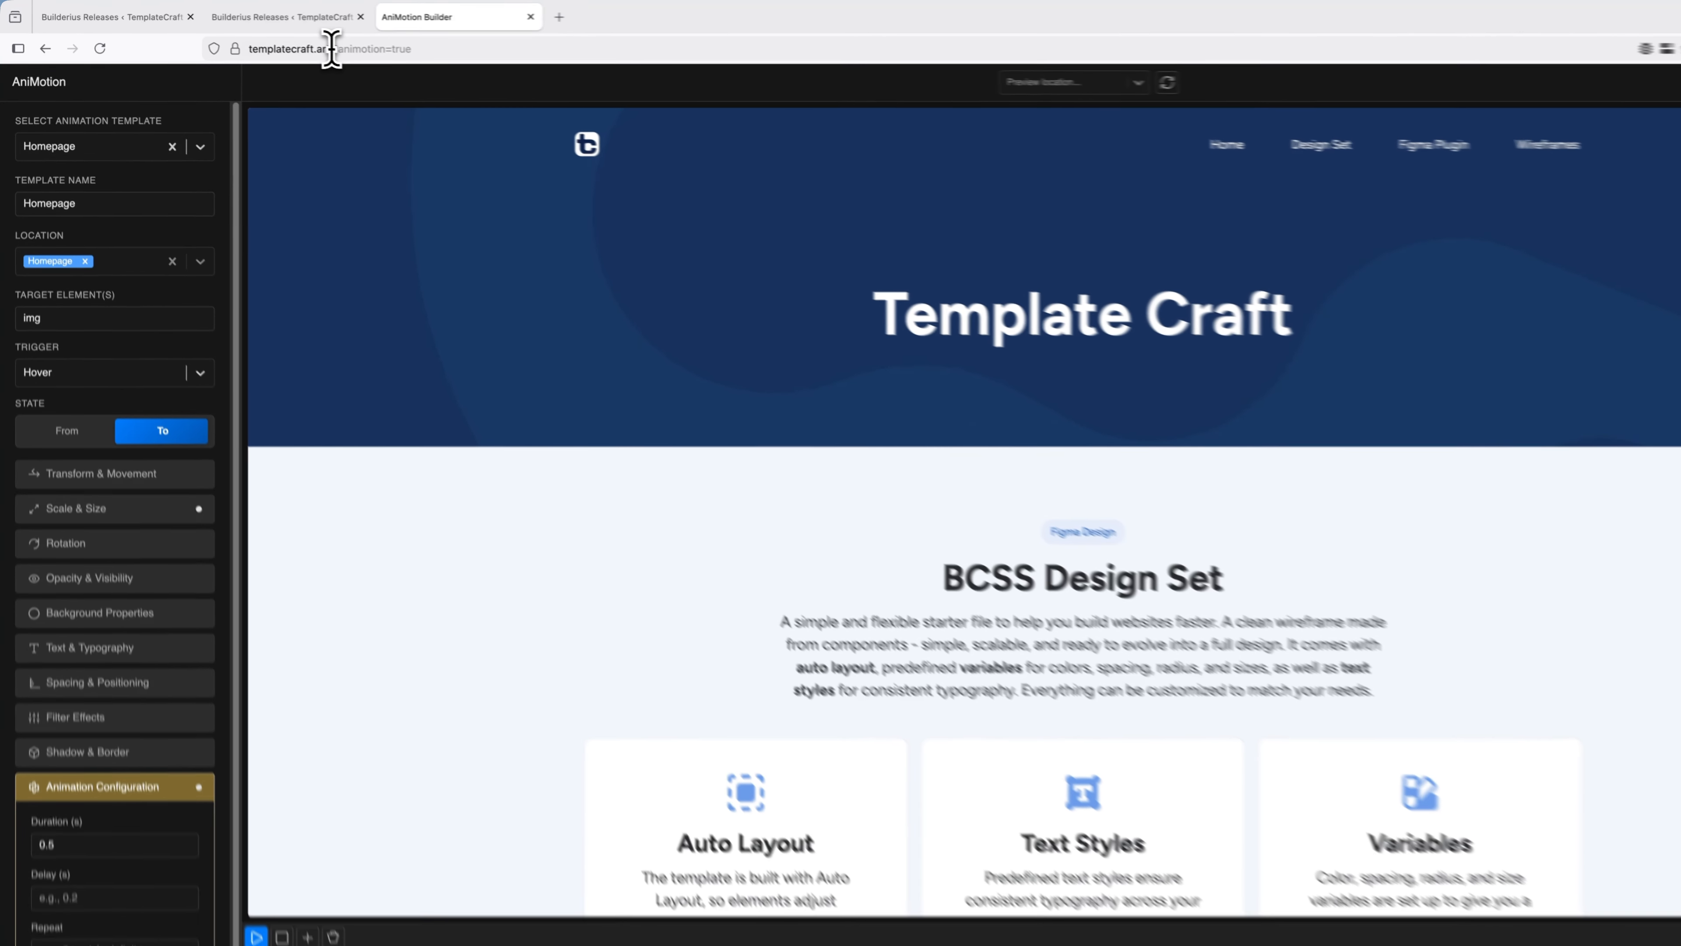
left_click(285, 42)
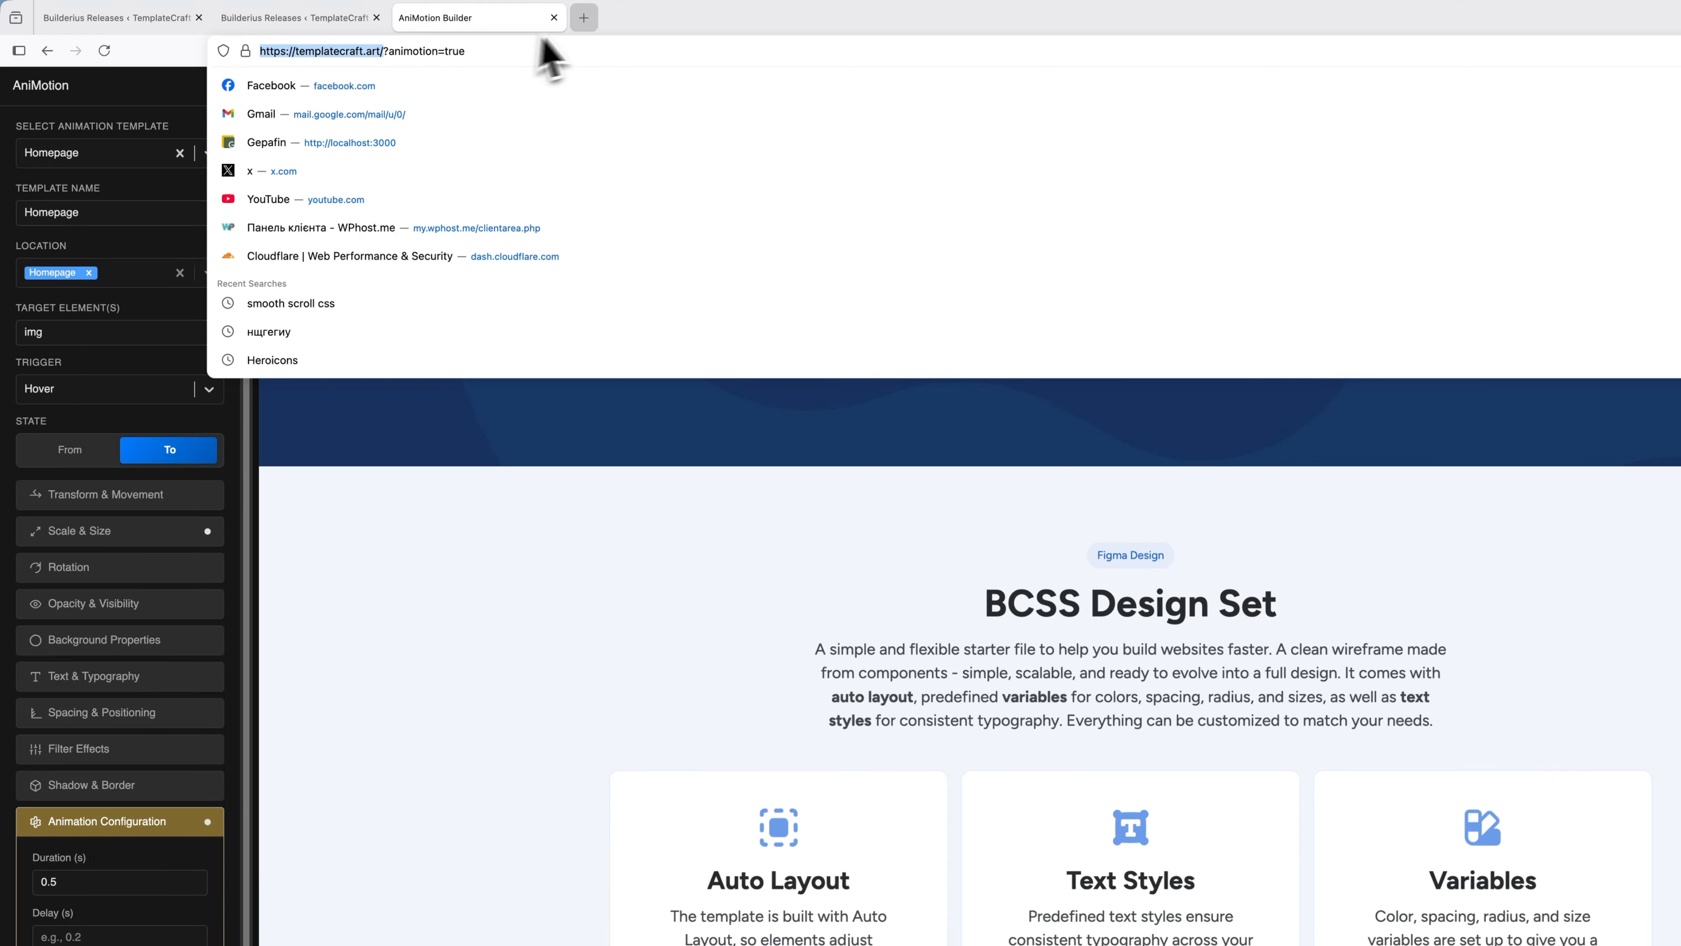
left_click(584, 18)
type("https://templatecraft.art/")
key("Return")
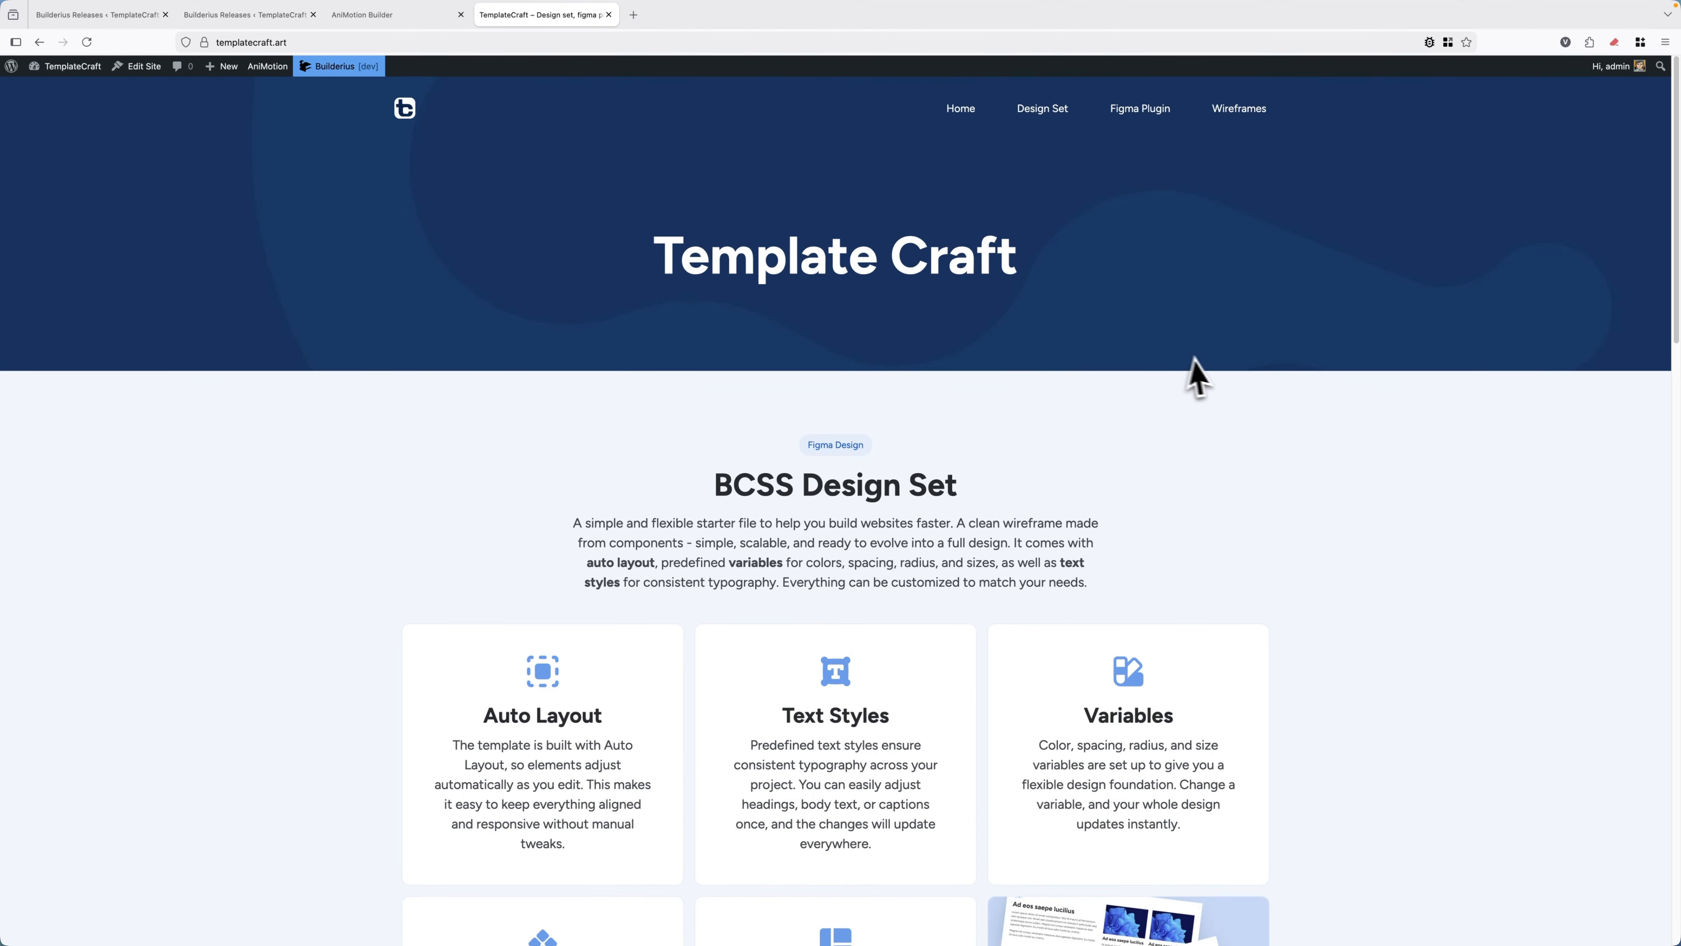
Check the section entrance animations on the live homepage down to the footer, reloading the page once to replay them.
scroll(1227, 384, "down", 15)
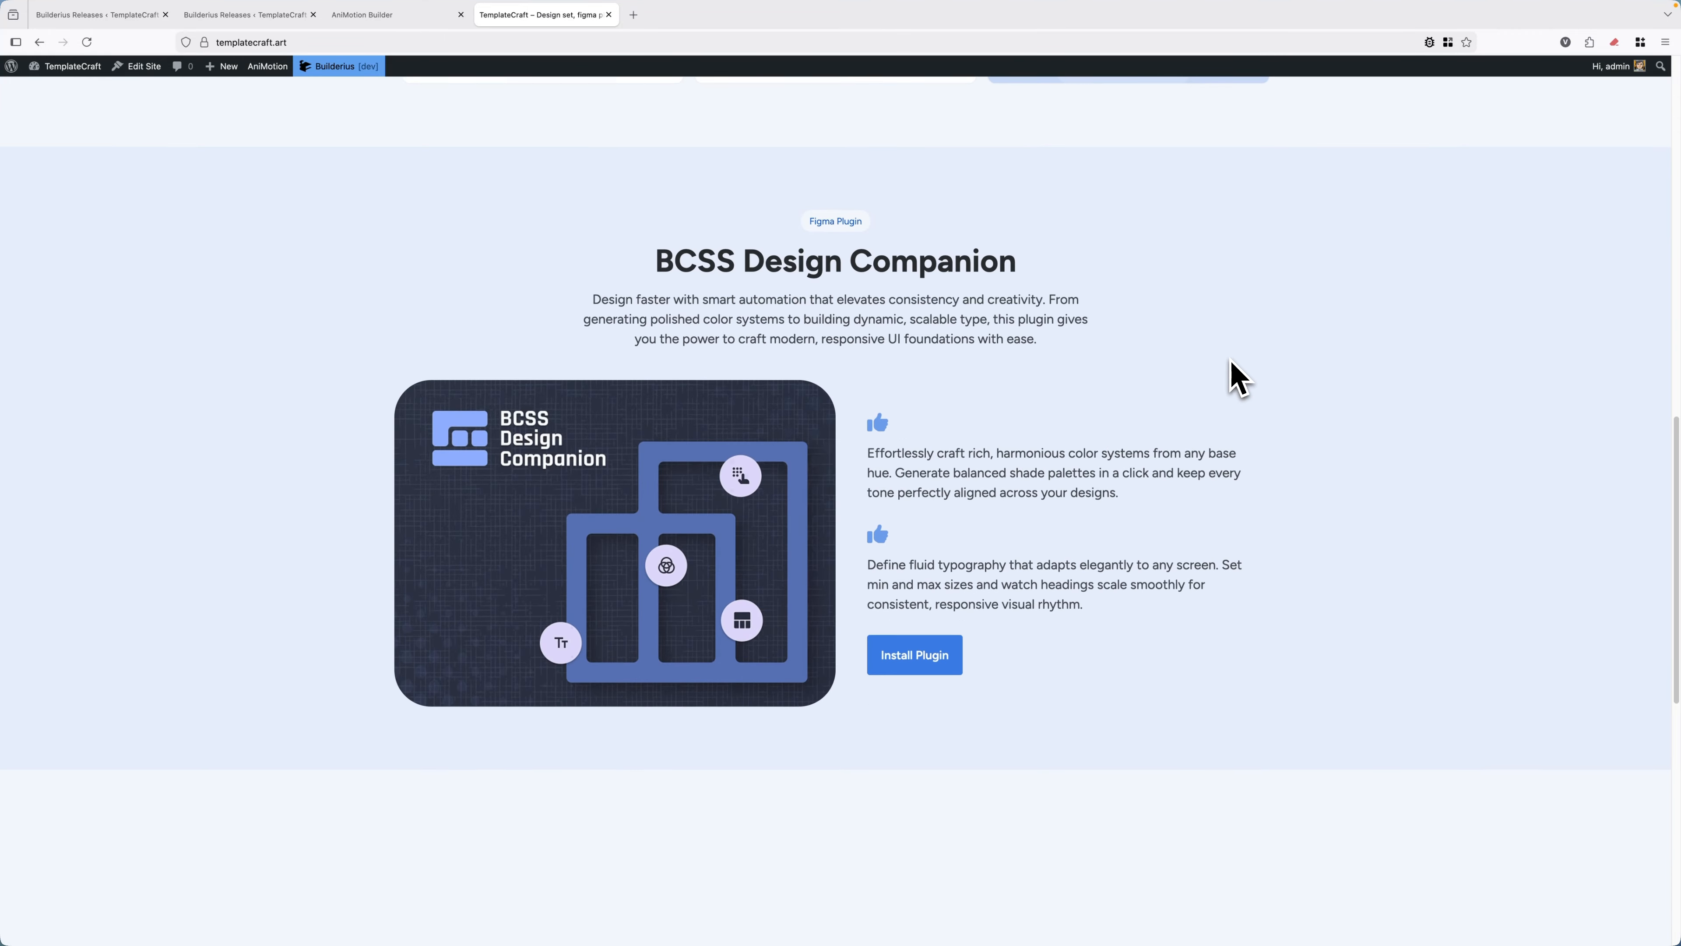
scroll(1291, 410, "down", 10)
scroll(1344, 439, "up", 20)
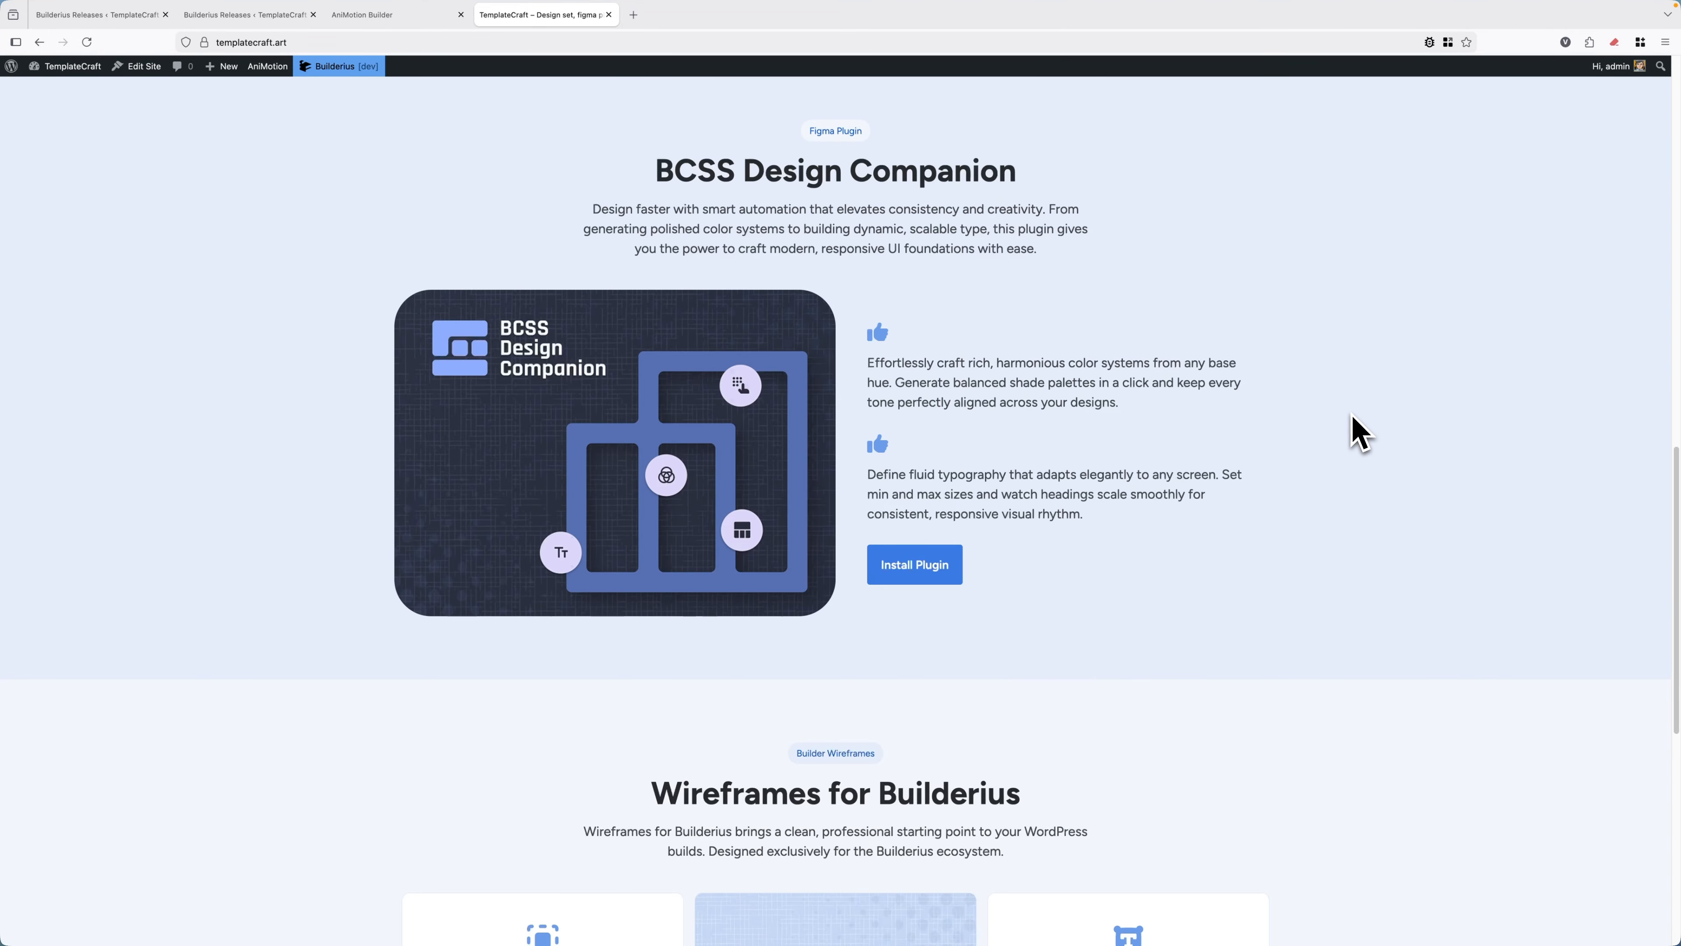
scroll(1356, 427, "up", 4)
key("super+r")
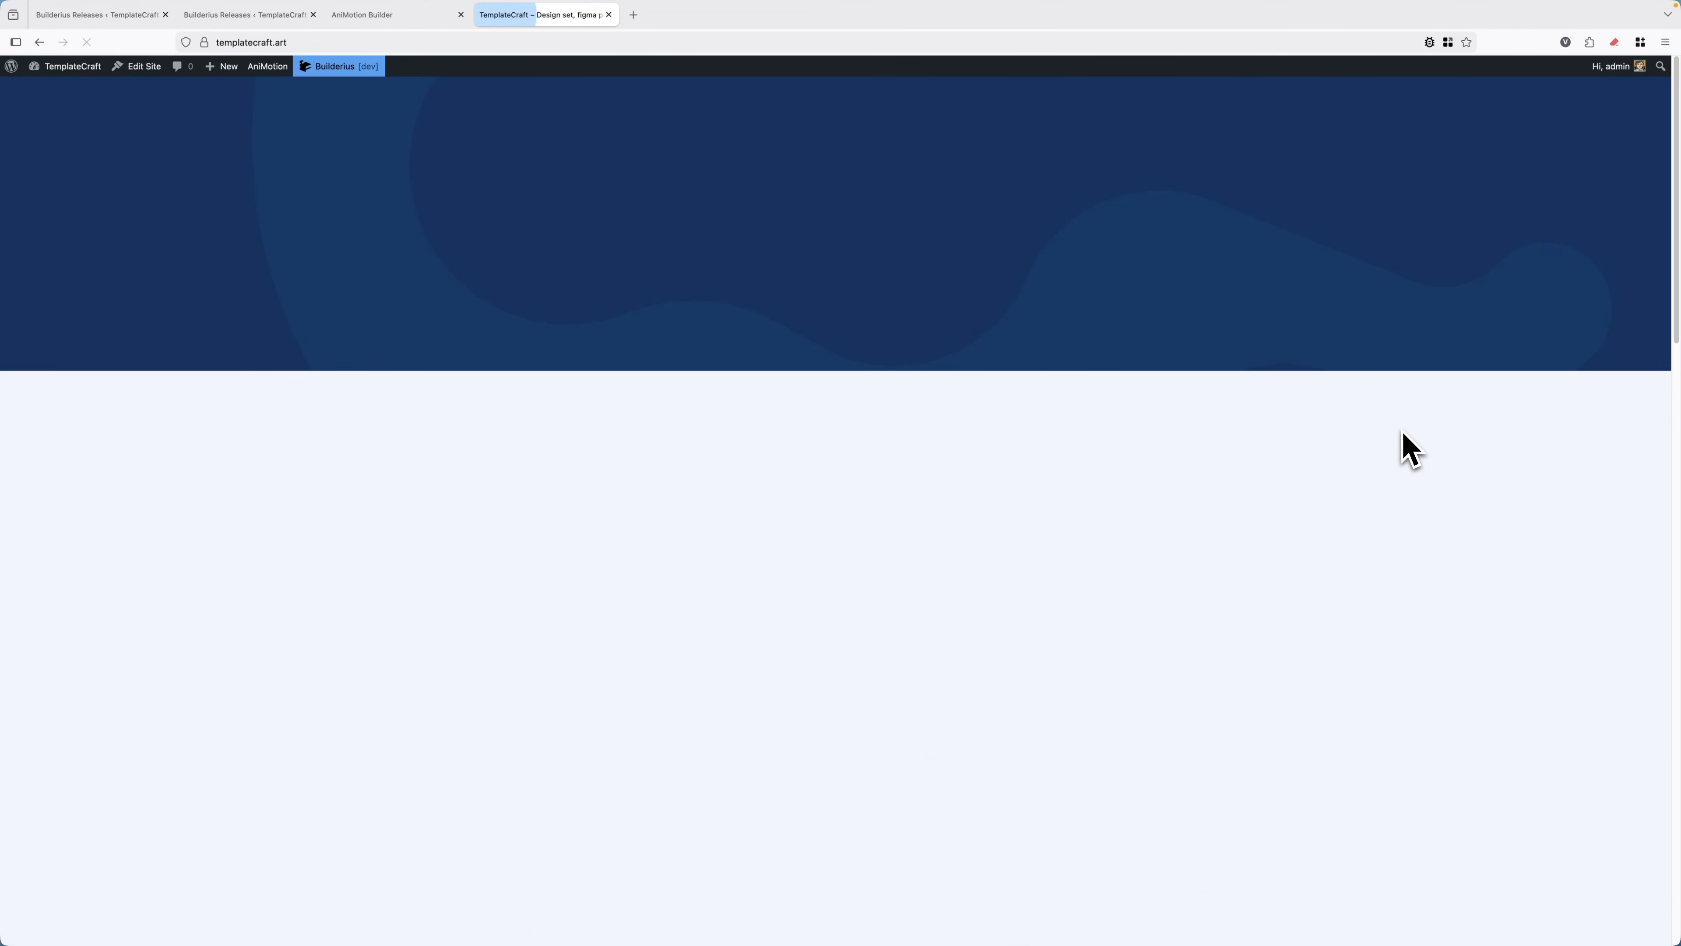
scroll(1403, 435, "down", 4)
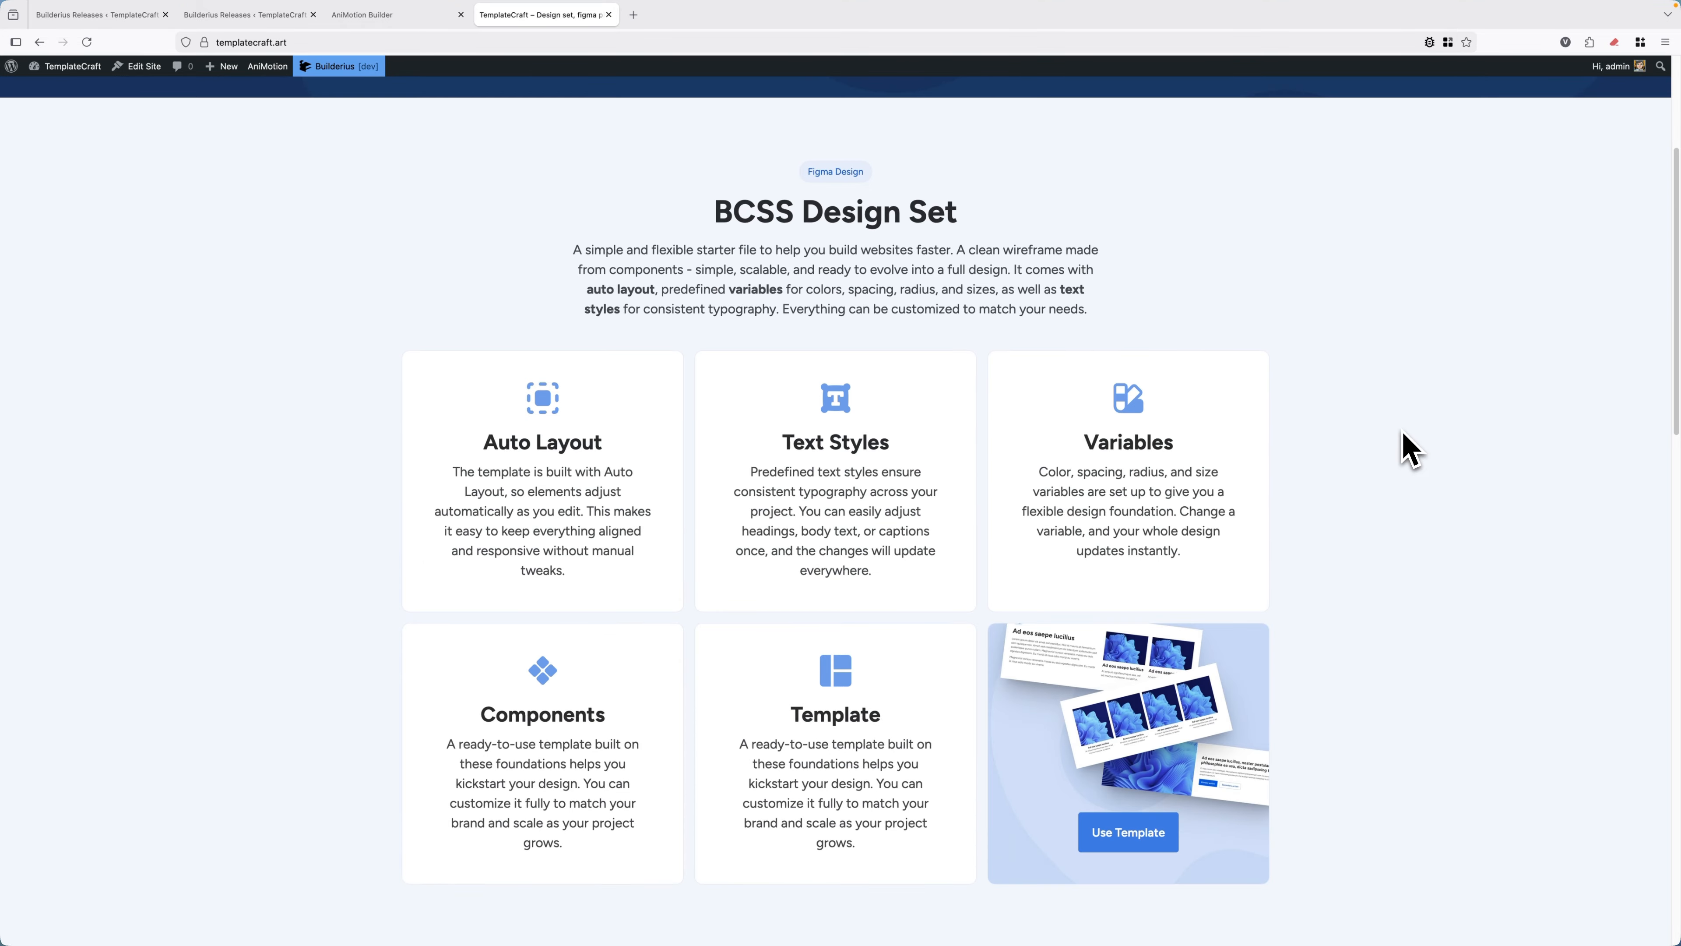
scroll(1347, 470, "down", 20)
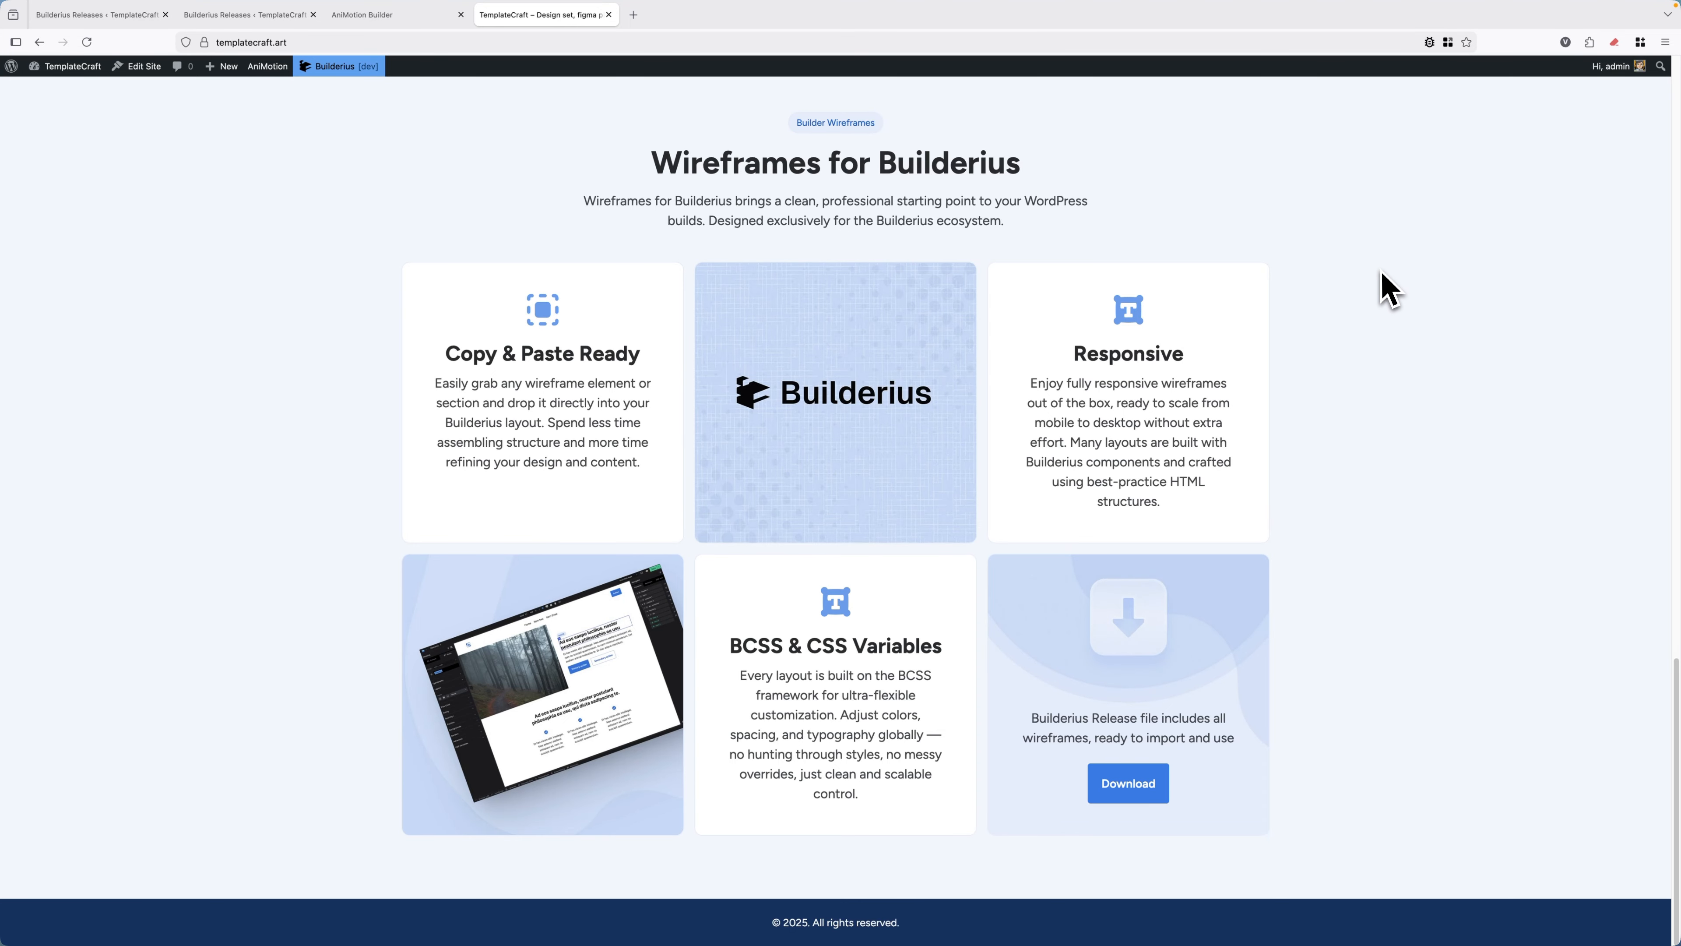
scroll(1390, 290, "up", 20)
scroll(1415, 301, "up", 3)
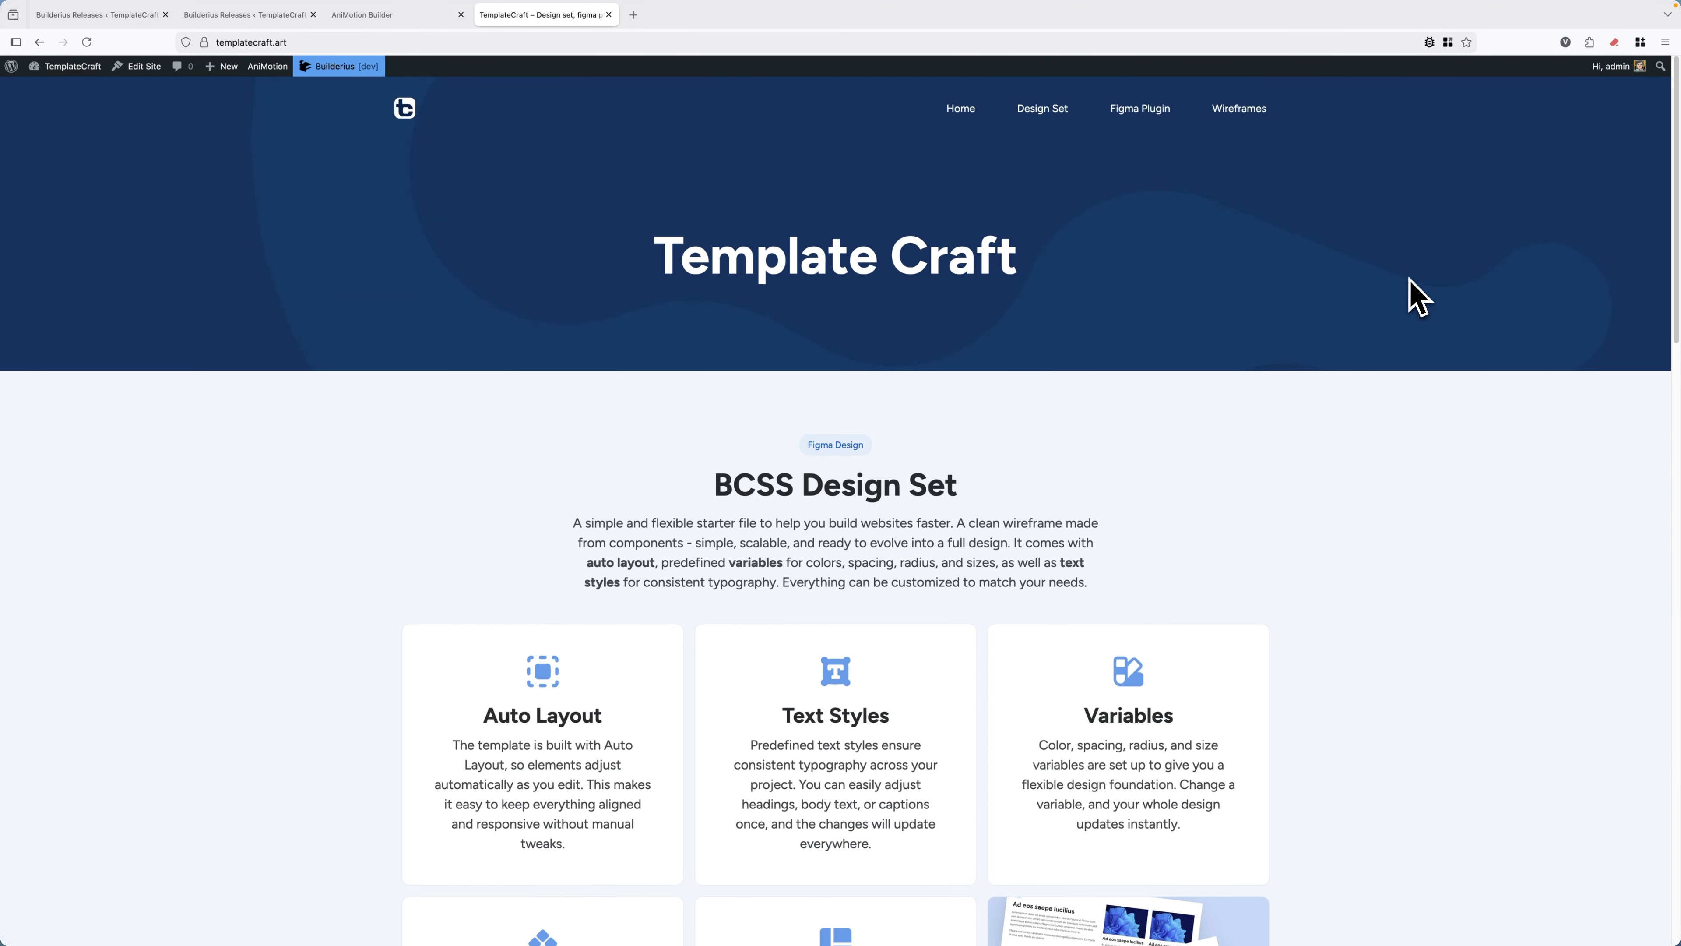